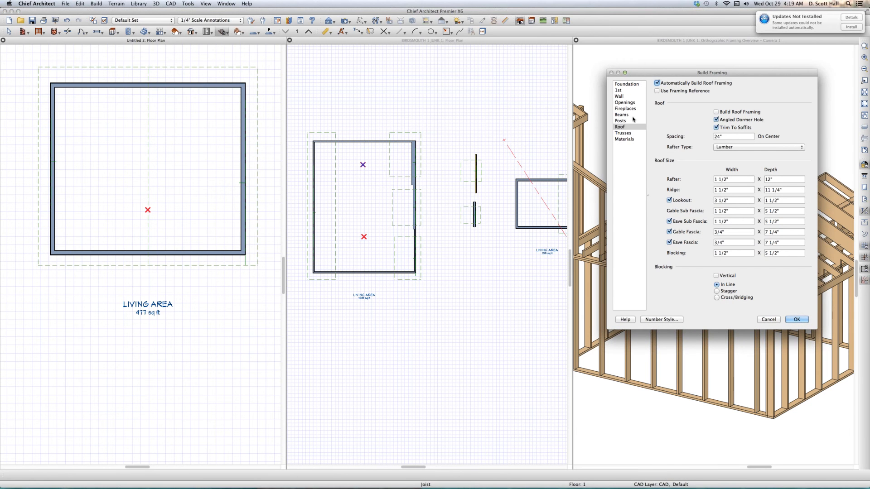
- Review the wall and foundation pages of the Build Framing settings, then accept the dialog
{"action": "left_click", "coordinate": [622, 96]}
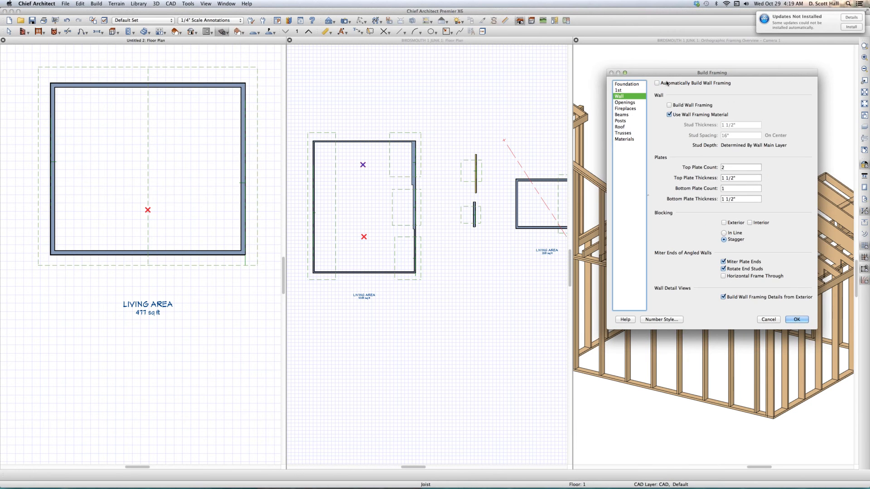
{"action": "left_click", "coordinate": [634, 84]}
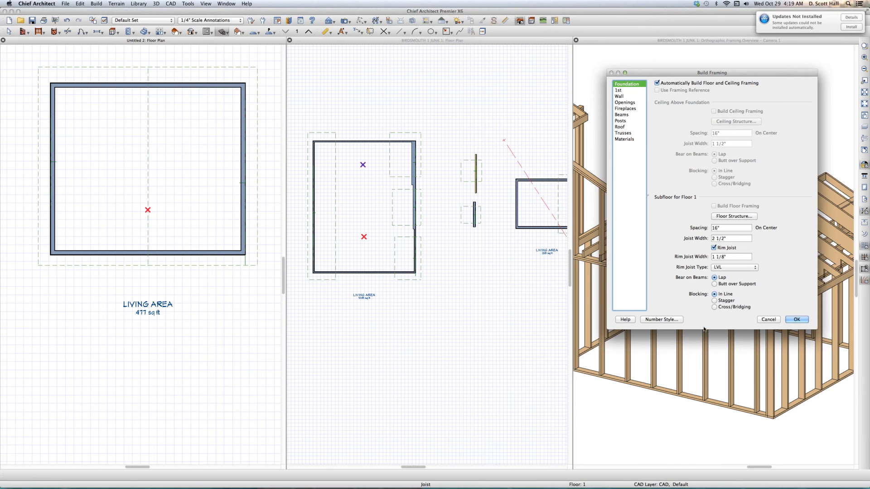
{"action": "left_click", "coordinate": [796, 319]}
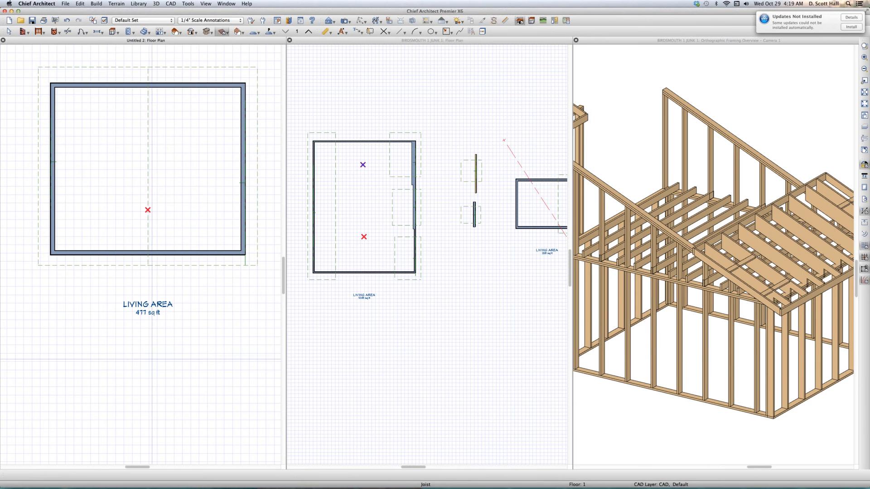
{"action": "left_click", "coordinate": [392, 324]}
{"action": "left_click", "coordinate": [218, 269]}
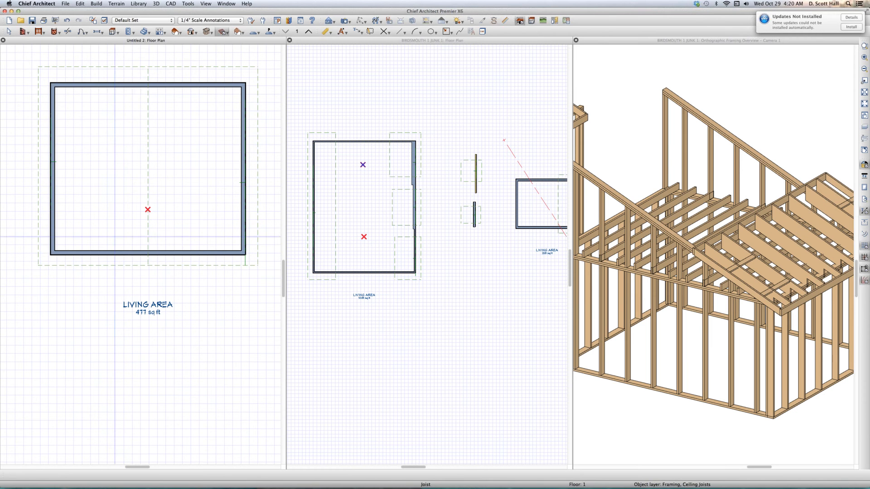
- Maximize the Untitled 2 floor plan and return to object selection mode
{"action": "double_click", "coordinate": [182, 42]}
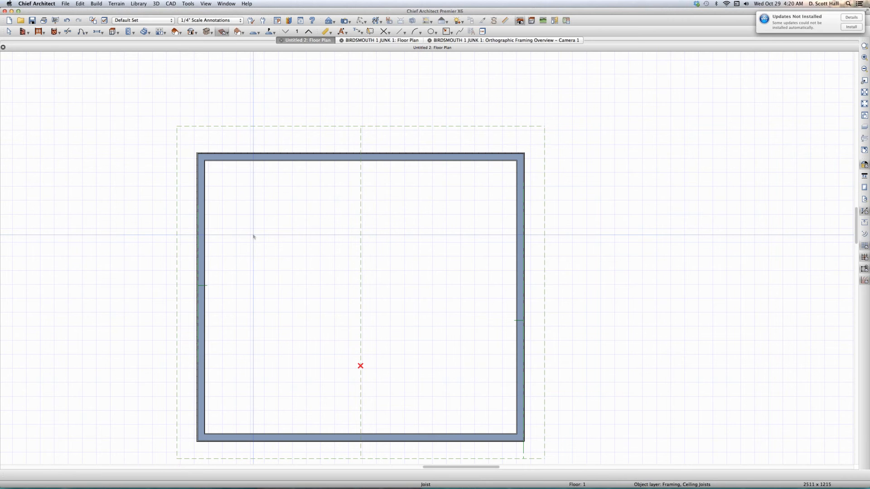
{"action": "scroll", "coordinate": [253, 237], "scroll_direction": "down", "scroll_amount": 5}
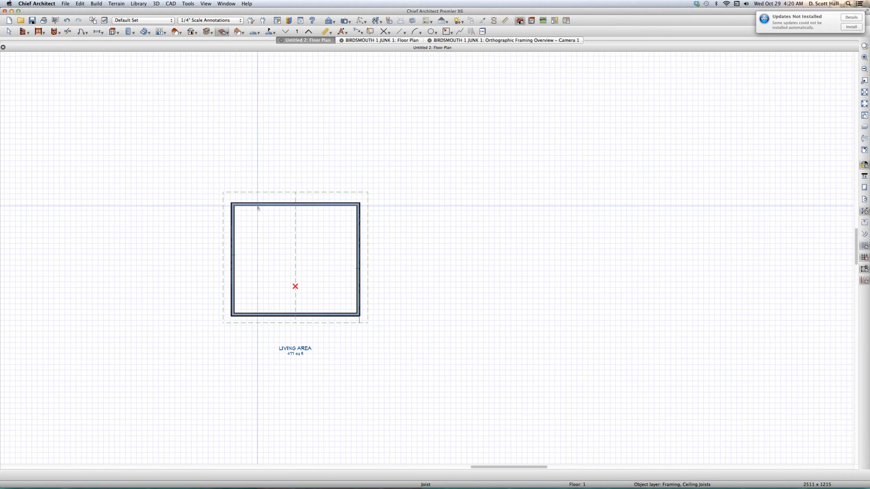
{"action": "scroll", "coordinate": [254, 215], "scroll_direction": "up", "scroll_amount": 1}
{"action": "key", "text": "space"}
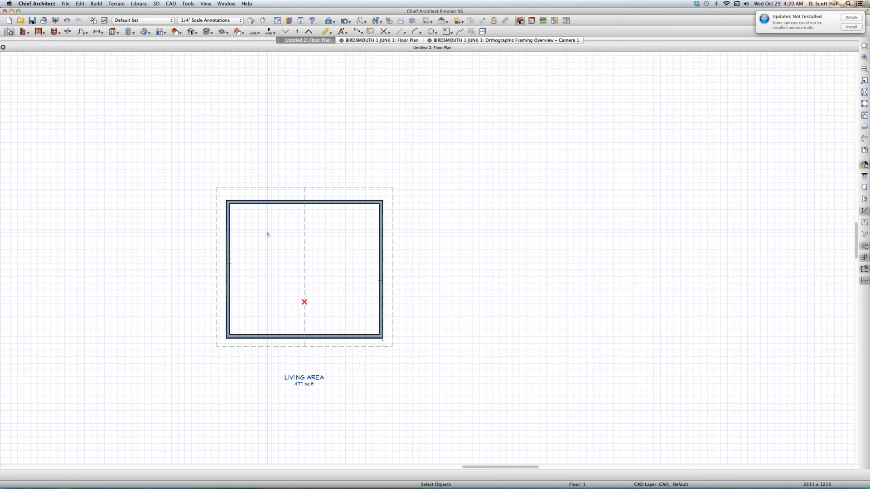
- Inspect the height, pitch, rafter depth and birdsmouth measurements of the roof plane on the plan's right half
{"action": "left_click", "coordinate": [267, 234]}
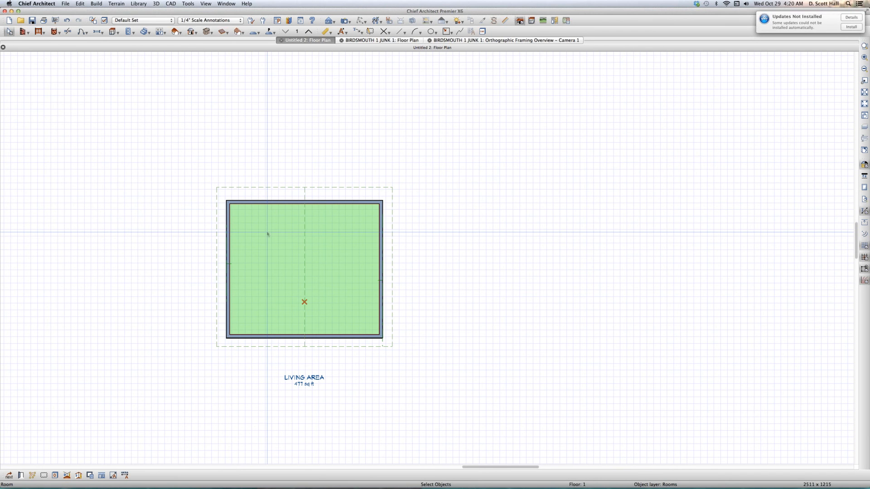
{"action": "left_click", "coordinate": [316, 189]}
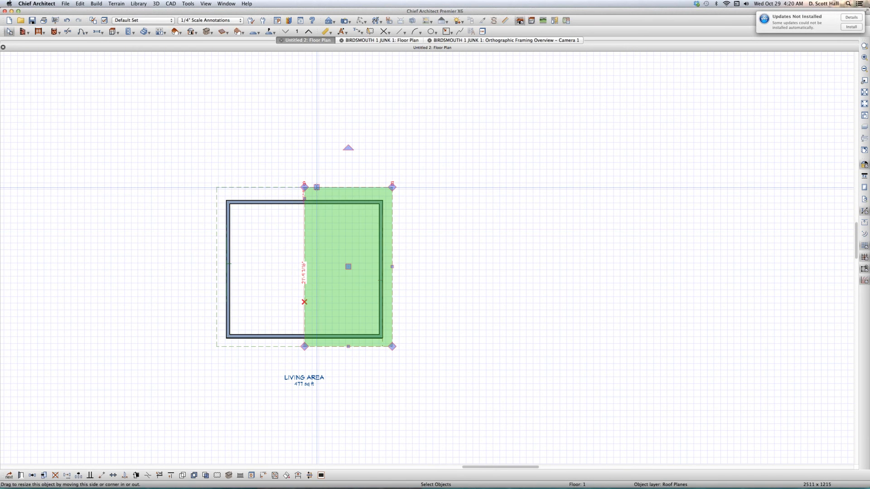
{"action": "key", "text": "super+e"}
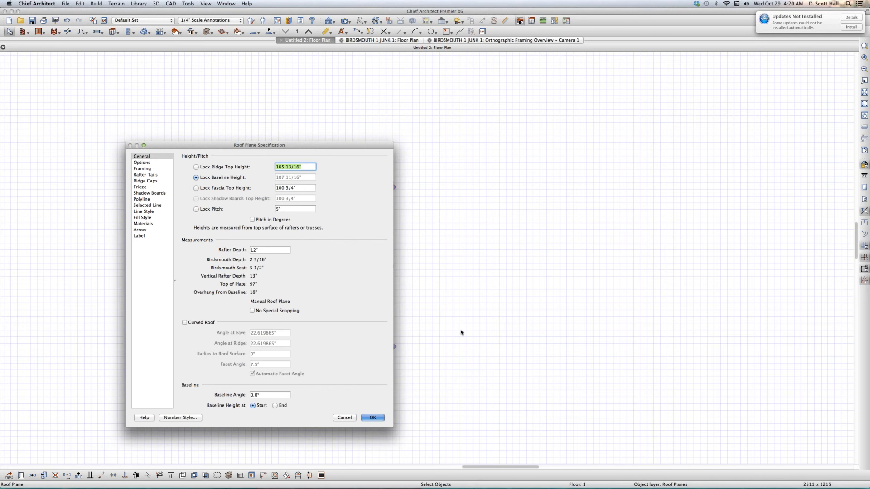
{"action": "key", "text": "Return"}
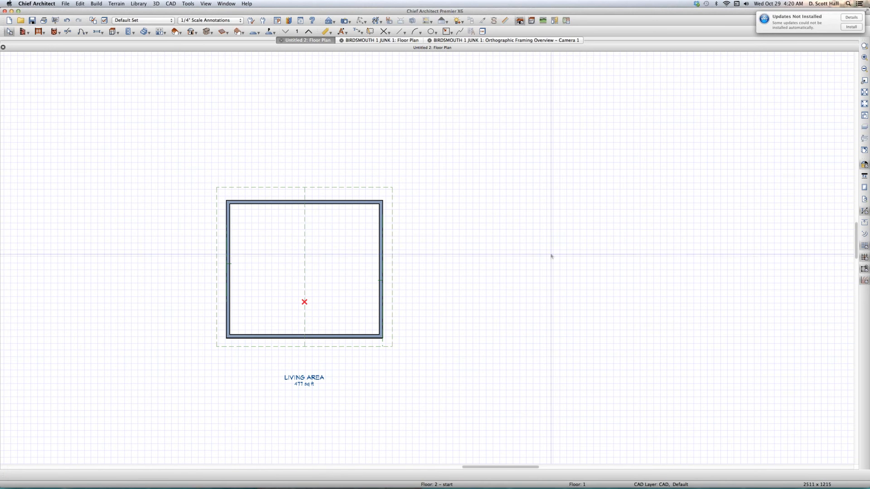
- Review the Untitled 2 plan's Build Roof settings, including the automatic birdsmouth cut and birdsmouth seat
{"action": "double_click", "coordinate": [175, 32]}
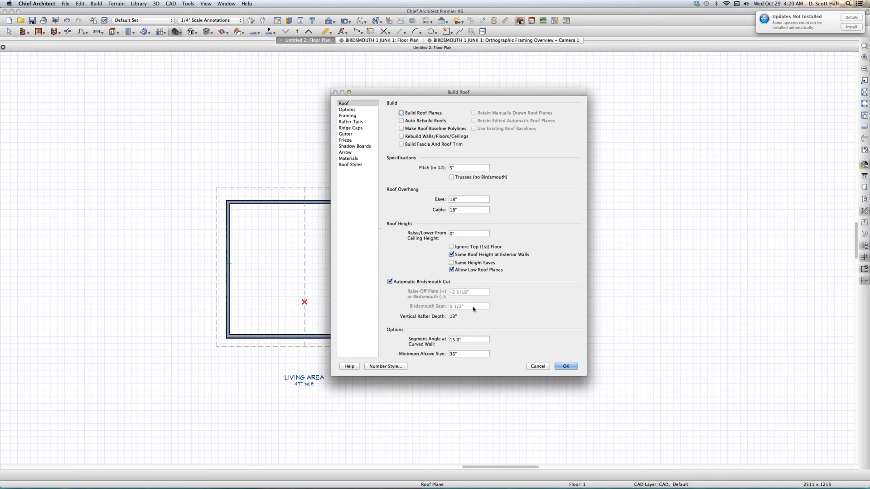
{"action": "left_click", "coordinate": [565, 366]}
{"action": "key", "text": "space"}
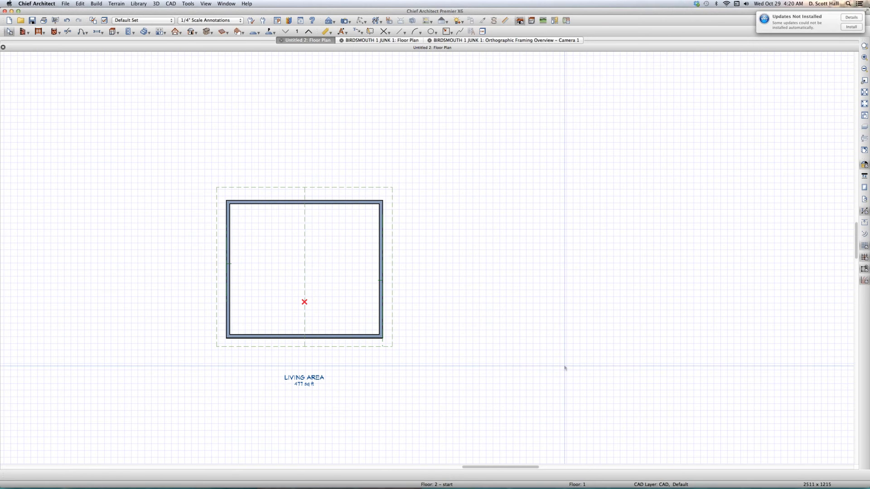
- Create a new blank plan and review its default Build Roof birdsmouth settings
{"action": "key", "text": "super+n"}
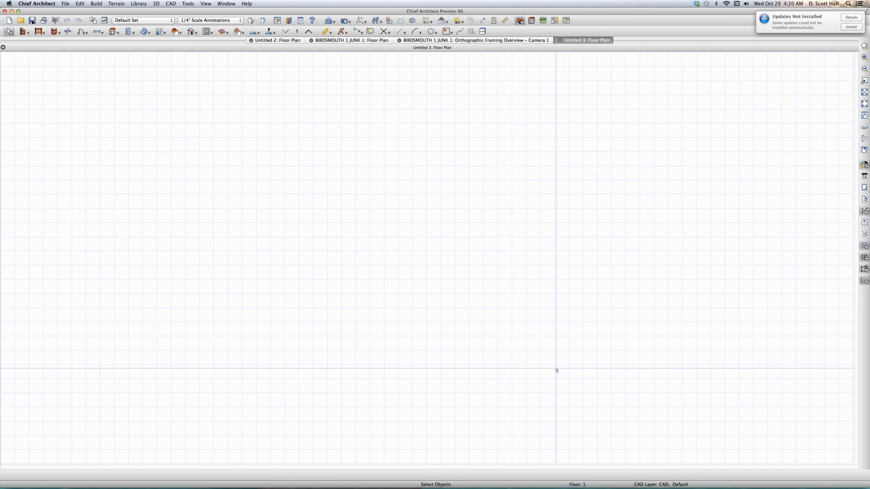
{"action": "double_click", "coordinate": [173, 32]}
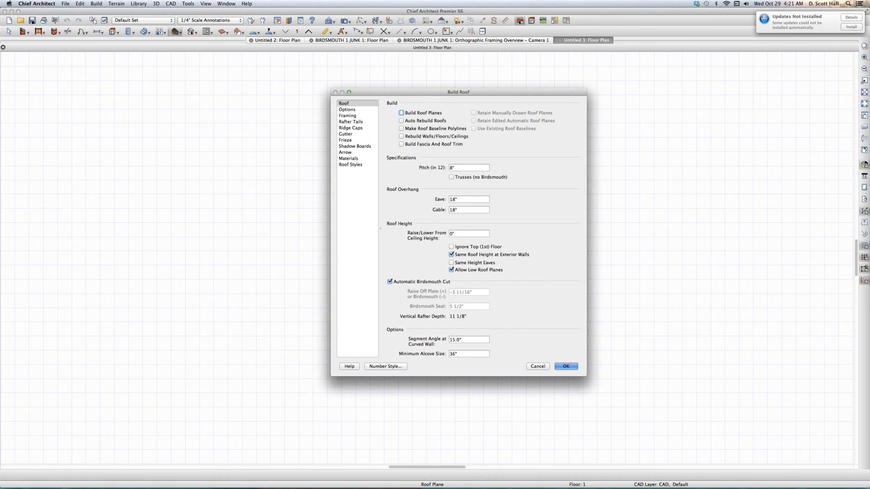
{"action": "key", "text": "Return"}
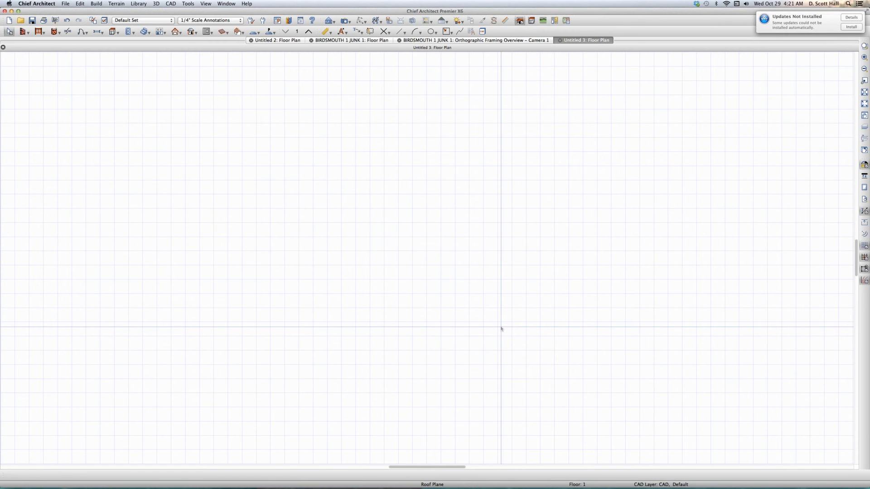
- Draw a rectangular room of exterior walls about 16'-1" by 13'-6" in the new plan
{"action": "key", "text": "w"}
{"action": "mouse_move", "coordinate": [500, 327]}
{"action": "left_mouse_down"}
{"action": "mouse_move", "coordinate": [272, 330]}
{"action": "mouse_move", "coordinate": [272, 145]}
{"action": "mouse_move", "coordinate": [507, 147]}
{"action": "mouse_move", "coordinate": [501, 326]}
{"action": "mouse_move", "coordinate": [492, 324]}
{"action": "left_mouse_up"}
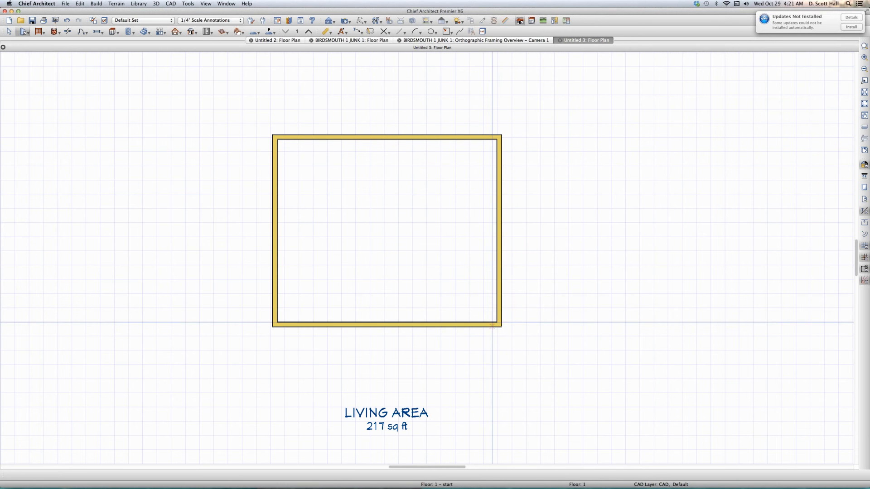
{"action": "key", "text": "space"}
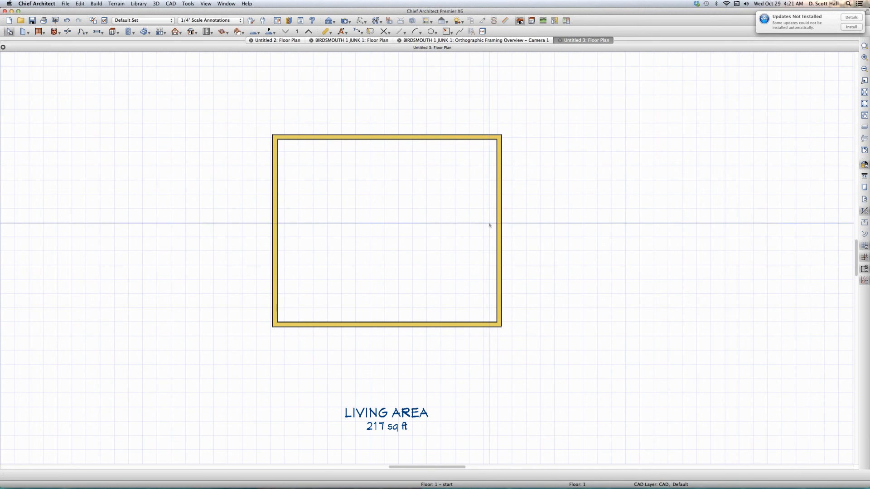
- Recheck the Build Roof settings and draw a roof plane about 5'-5" long with its baseline on the right exterior wall
{"action": "left_click", "coordinate": [181, 35]}
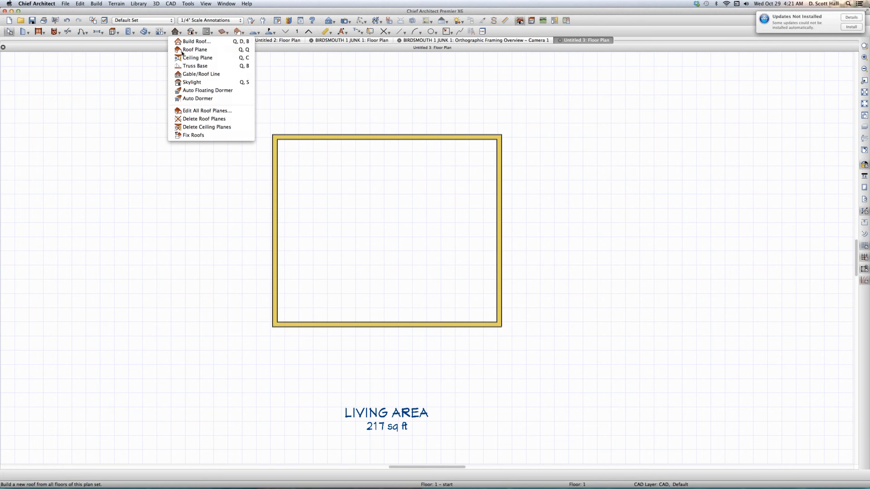
{"action": "double_click", "coordinate": [177, 35]}
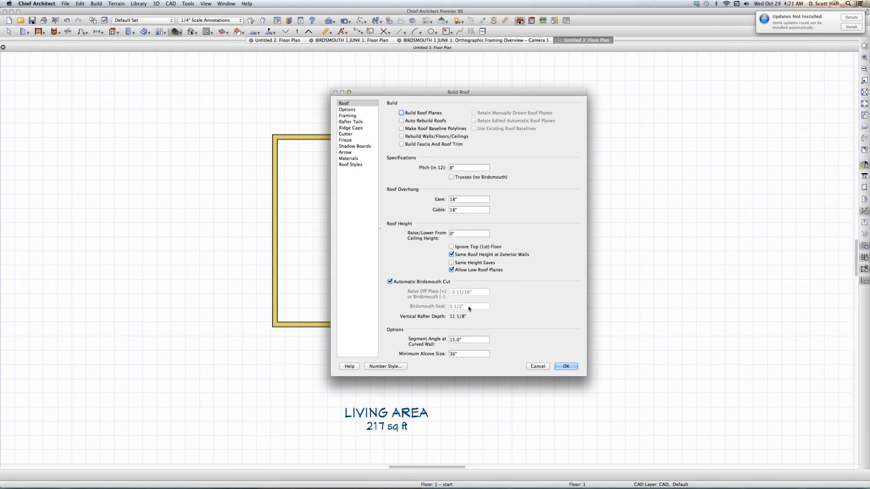
{"action": "left_click", "coordinate": [566, 367]}
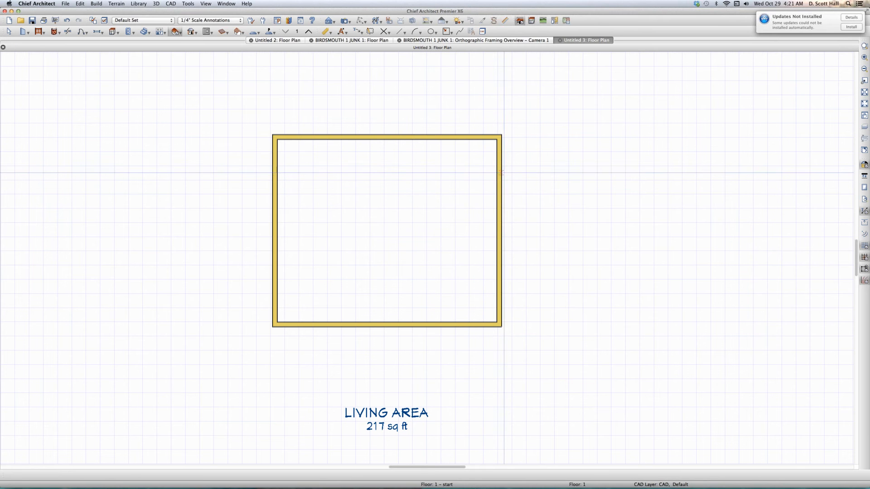
{"action": "left_click_drag", "start_coordinate": [501, 173], "coordinate": [503, 250]}
{"action": "left_click", "coordinate": [463, 249]}
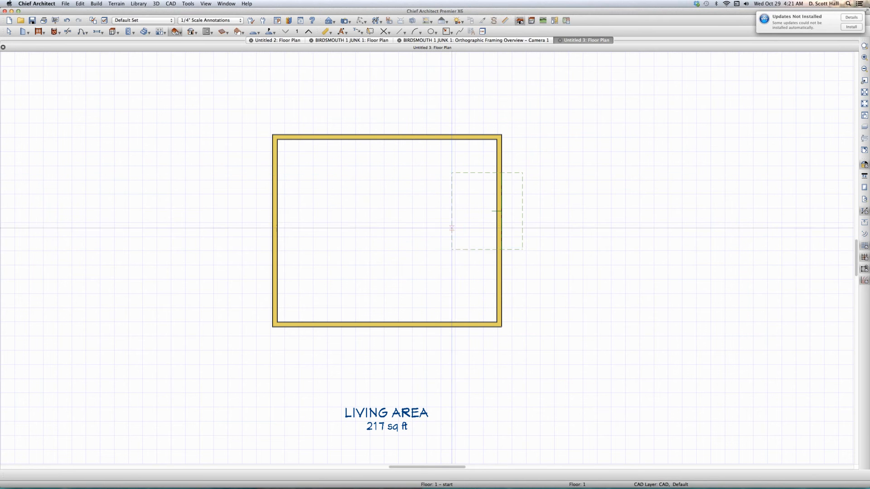
- Check the thickness of the right exterior wall in its specification
{"action": "left_click", "coordinate": [496, 271]}
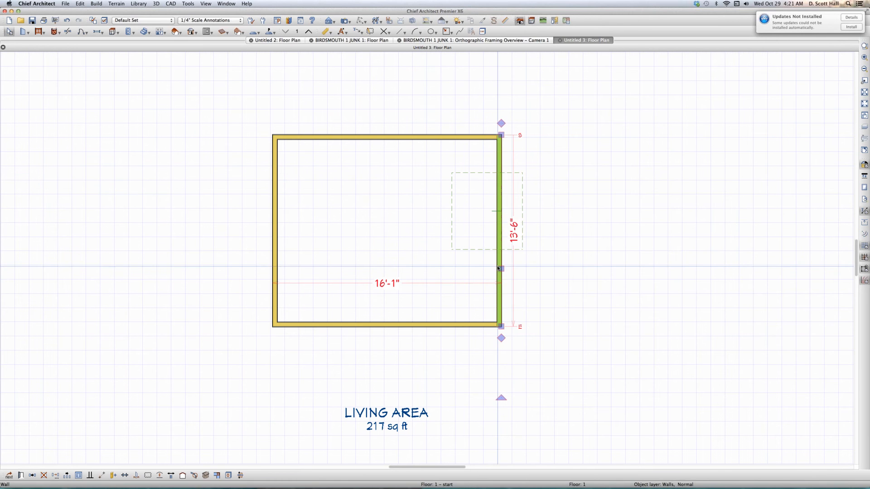
{"action": "double_click", "coordinate": [498, 268]}
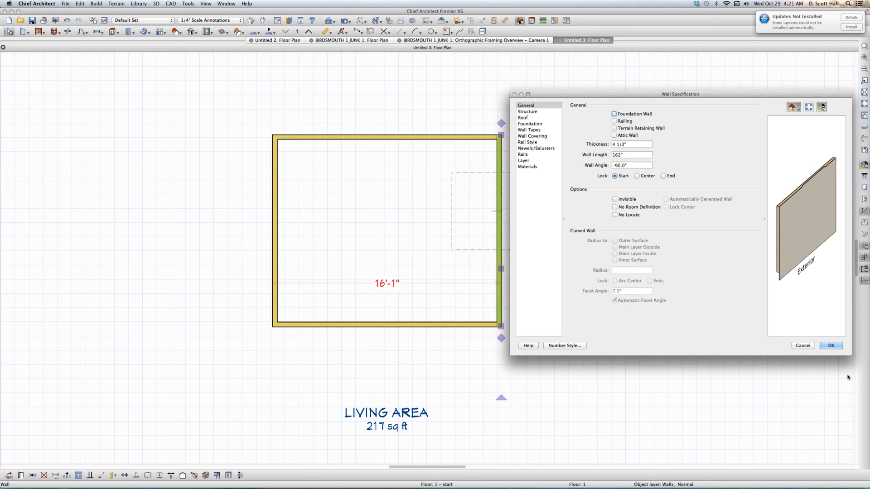
{"action": "left_click", "coordinate": [831, 346]}
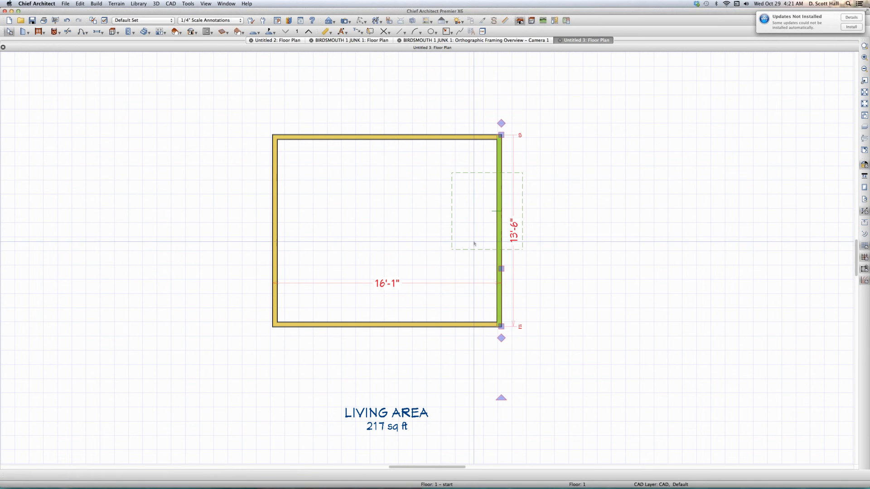
- Inspect the birdsmouth depth and seat measurements of the roof plane over the right wall
{"action": "left_click", "coordinate": [476, 248]}
{"action": "double_click", "coordinate": [476, 249]}
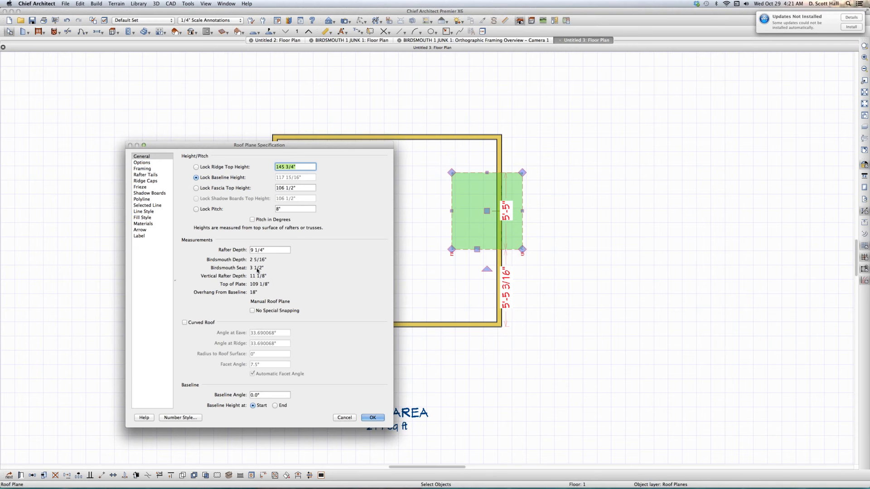
{"action": "left_click", "coordinate": [371, 420]}
- Delete all the walls and the roof plane, and recheck the empty plan's Build Roof settings
{"action": "left_click_drag", "start_coordinate": [174, 91], "coordinate": [604, 384]}
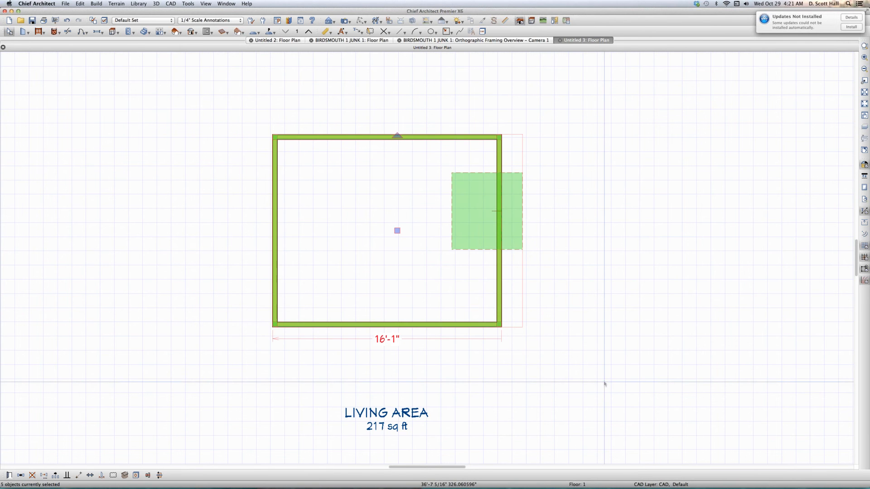
{"action": "key", "text": "Delete"}
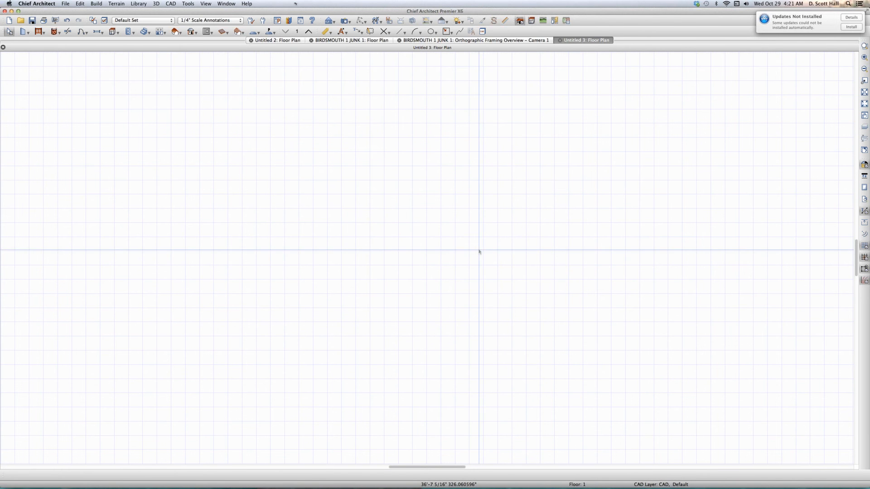
{"action": "double_click", "coordinate": [175, 31]}
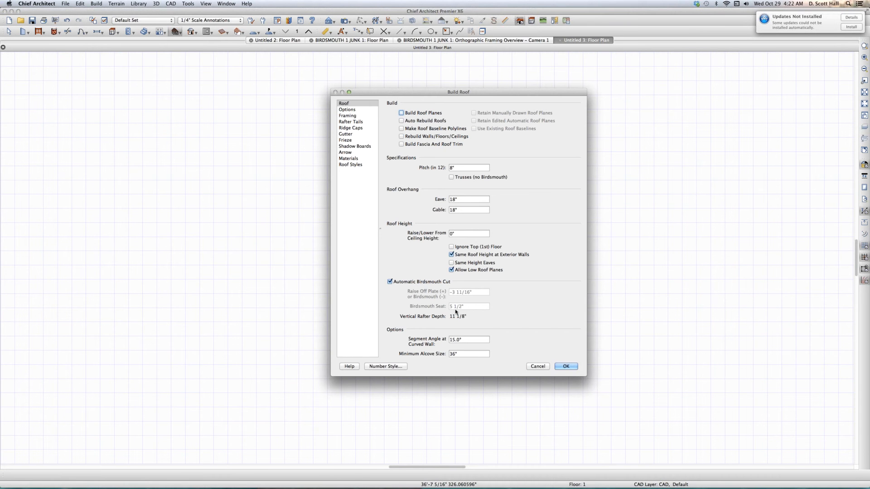
{"action": "left_click", "coordinate": [564, 367]}
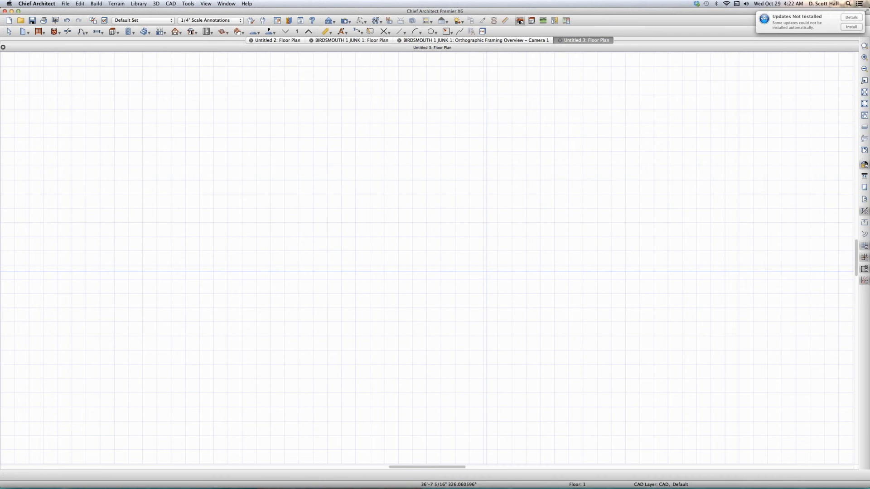
- Draw a smaller rectangular room of exterior walls enclosing about 92 sq ft
{"action": "key", "text": "w"}
{"action": "mouse_move", "coordinate": [448, 221]}
{"action": "left_mouse_down"}
{"action": "mouse_move", "coordinate": [439, 331]}
{"action": "mouse_move", "coordinate": [279, 331]}
{"action": "mouse_move", "coordinate": [272, 219]}
{"action": "mouse_move", "coordinate": [480, 224]}
{"action": "mouse_move", "coordinate": [447, 222]}
{"action": "left_mouse_up"}
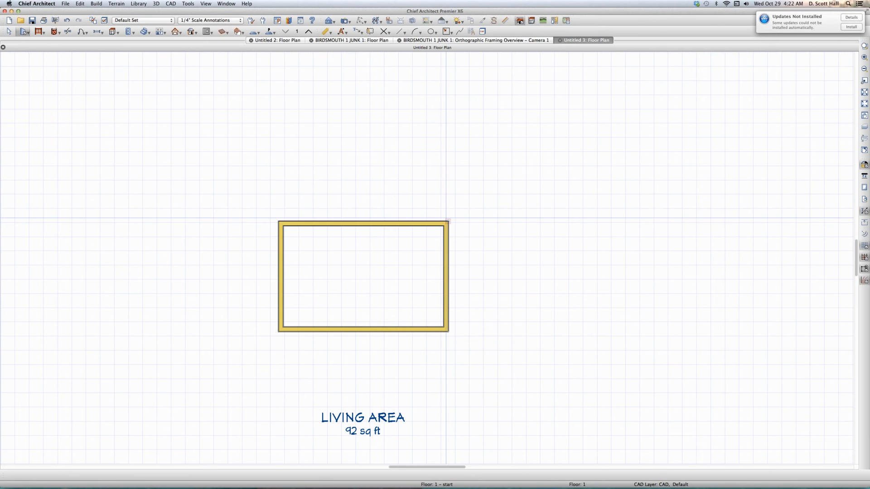
{"action": "key", "text": "space"}
- Check the Build Roof birdsmouth seat settings again with the new room in place
{"action": "left_click", "coordinate": [176, 32]}
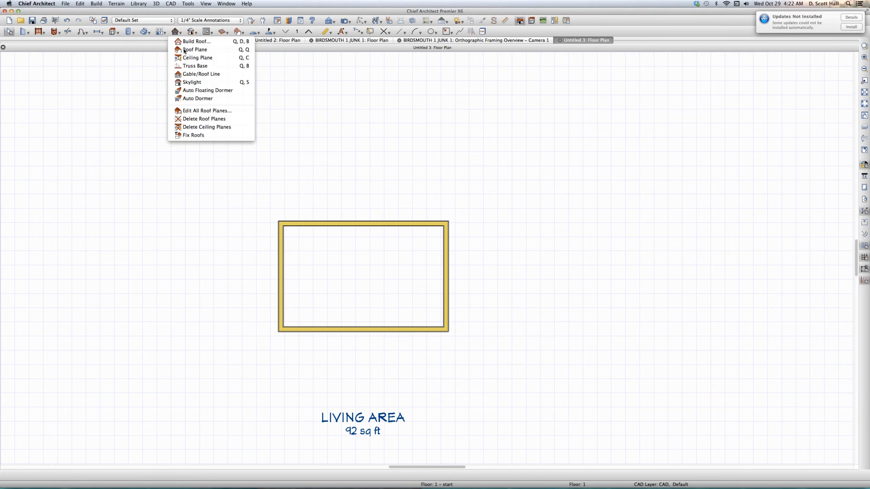
{"action": "left_click", "coordinate": [184, 50]}
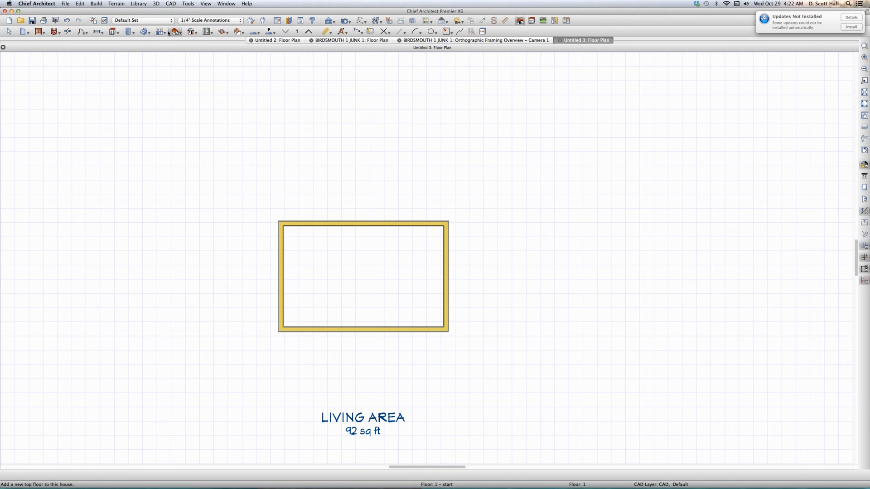
{"action": "left_click", "coordinate": [176, 32]}
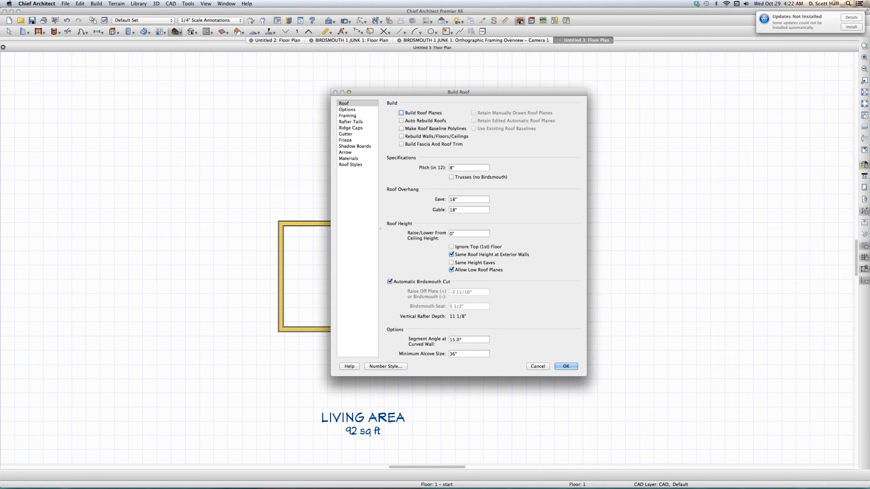
{"action": "key", "text": "Escape"}
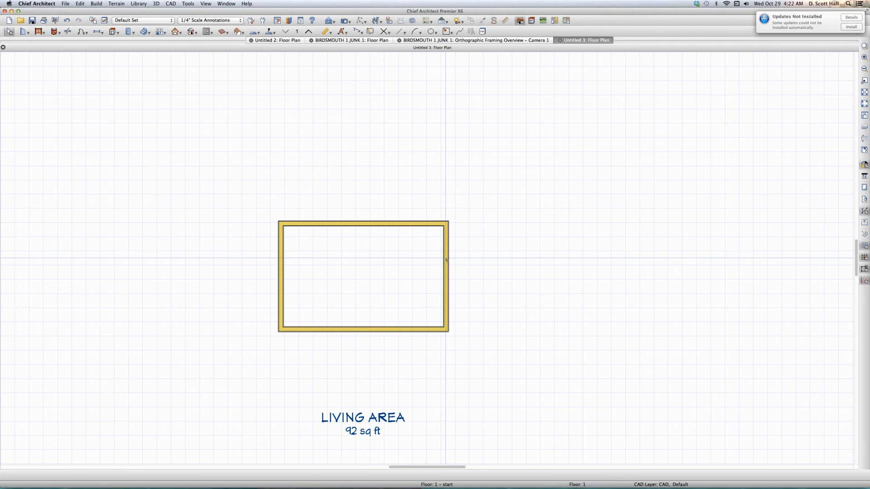
- Draw a roof plane over the room's right wall and check its birdsmouth depth and seat measurements
{"action": "key", "text": "r"}
{"action": "left_click_drag", "start_coordinate": [452, 247], "coordinate": [409, 312]}
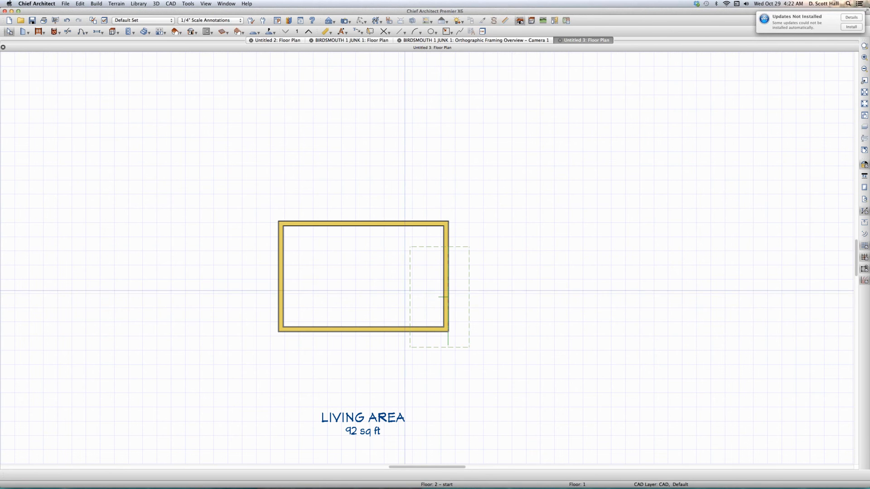
{"action": "left_click", "coordinate": [427, 247]}
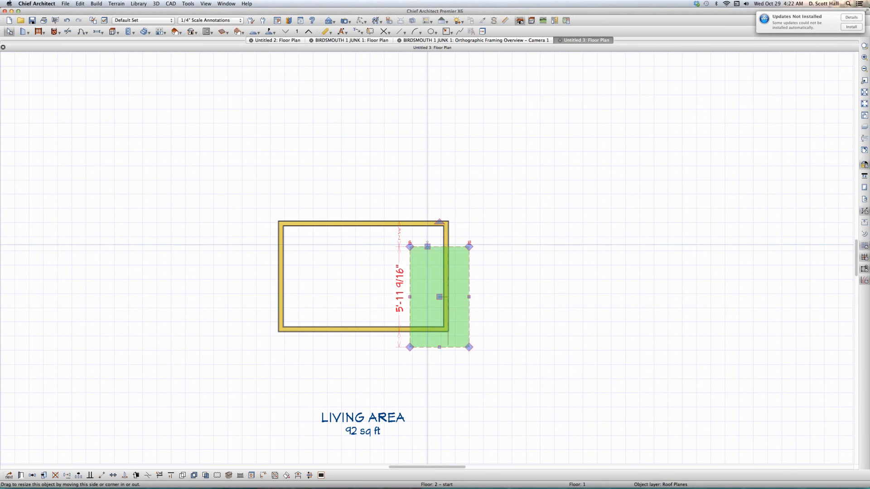
{"action": "key", "text": "super+e"}
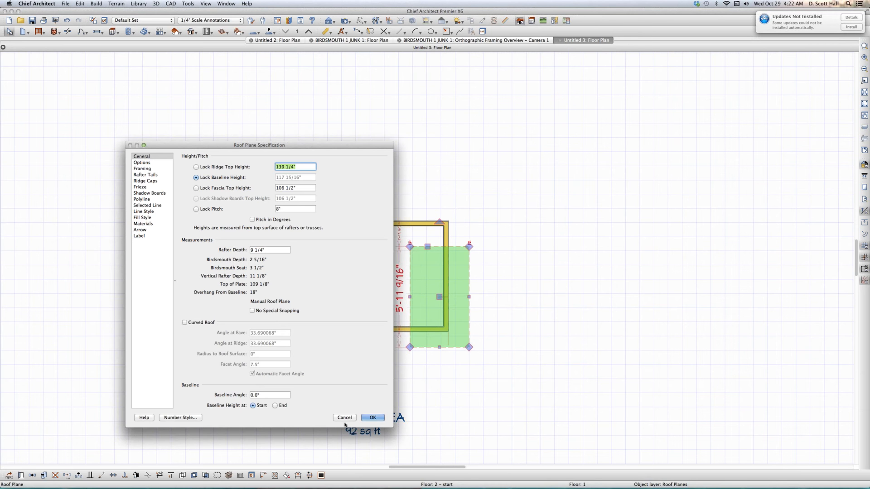
{"action": "left_click", "coordinate": [372, 417]}
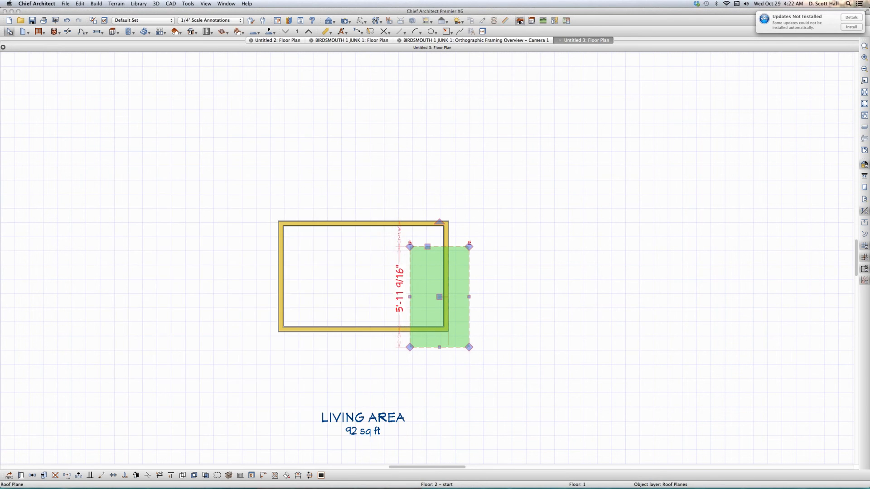
{"action": "left_click", "coordinate": [314, 297]}
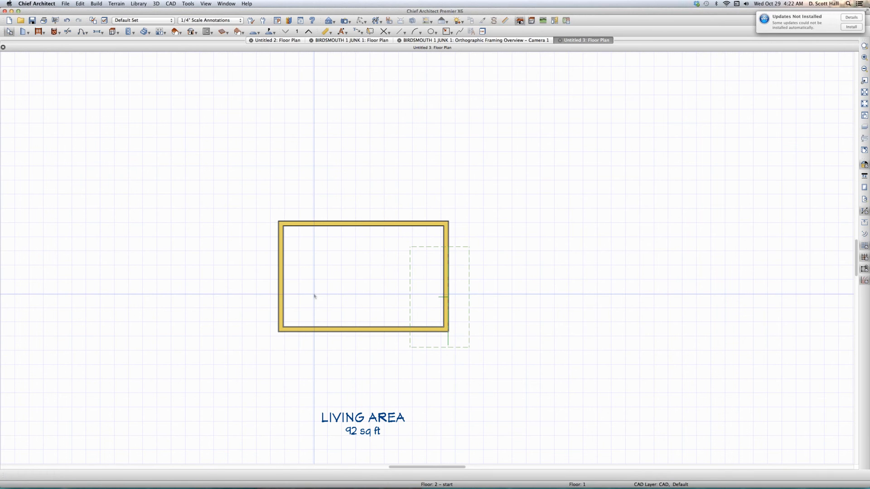
- Check the Build Roof birdsmouth values with Automatic Birdsmouth Cut switched off and back on
{"action": "left_click", "coordinate": [175, 32]}
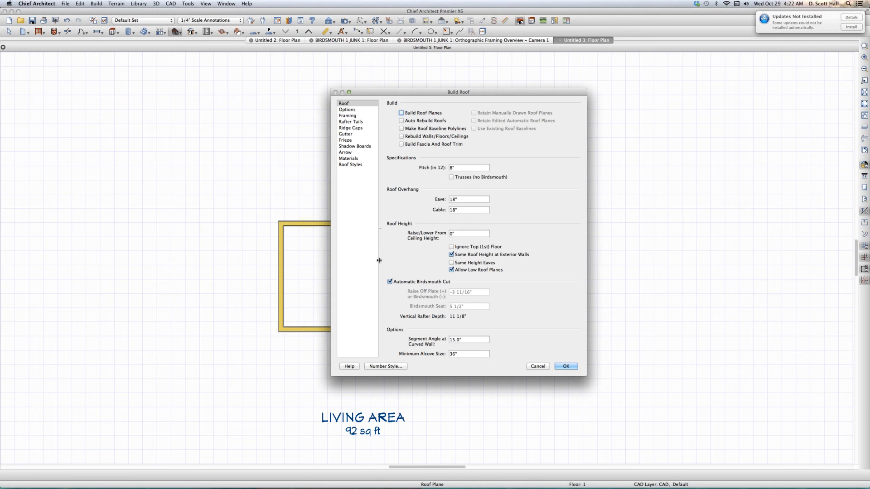
{"action": "left_click", "coordinate": [391, 283]}
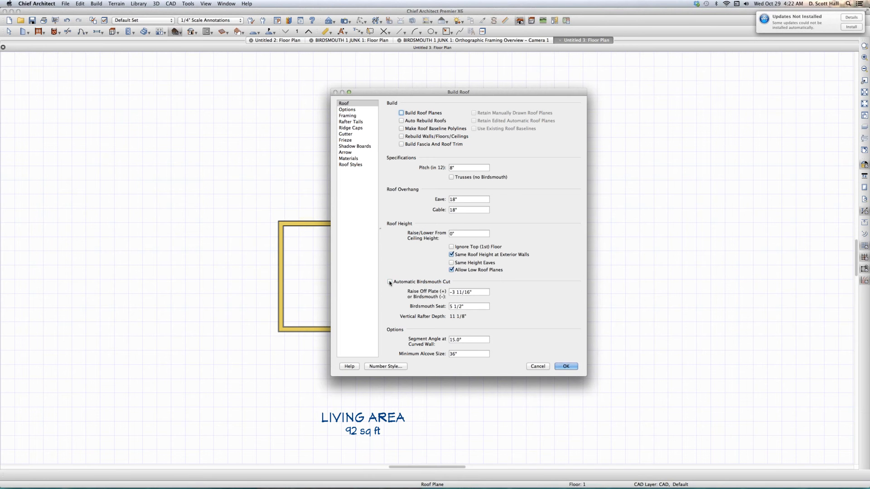
{"action": "left_click", "coordinate": [390, 283]}
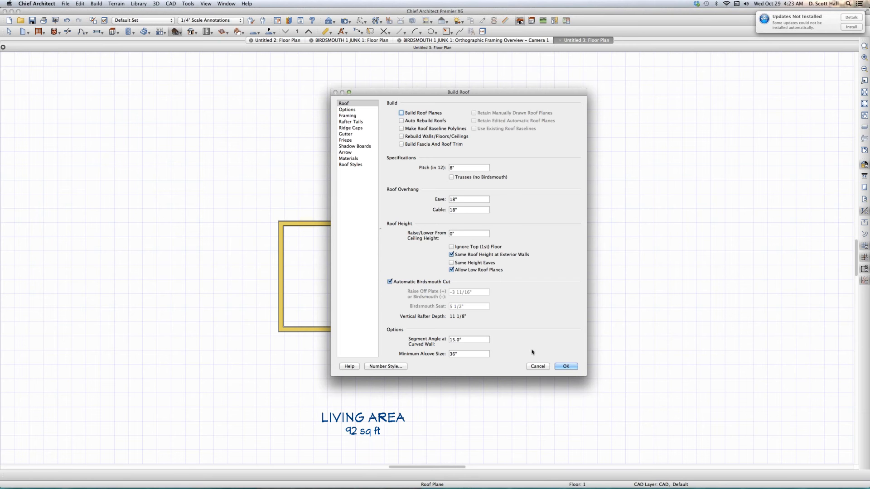
{"action": "left_click", "coordinate": [566, 366]}
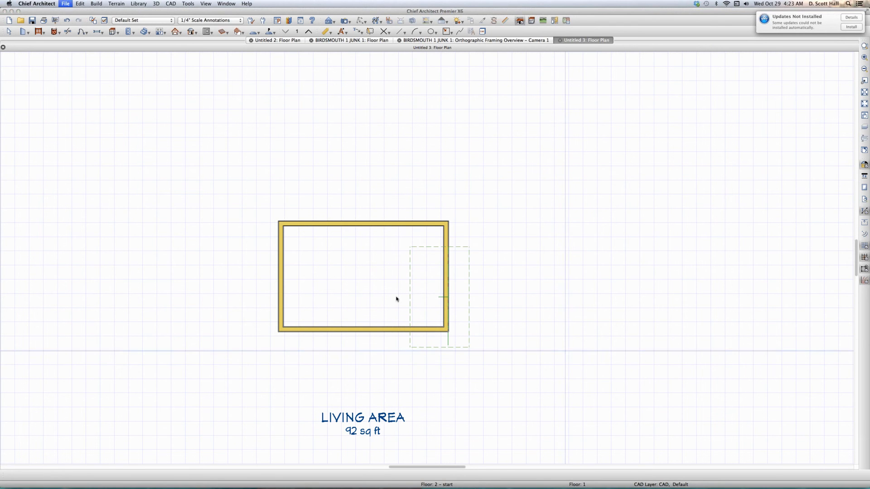
- Close the Untitled 3 plan without saving it
{"action": "key", "text": "super+w"}
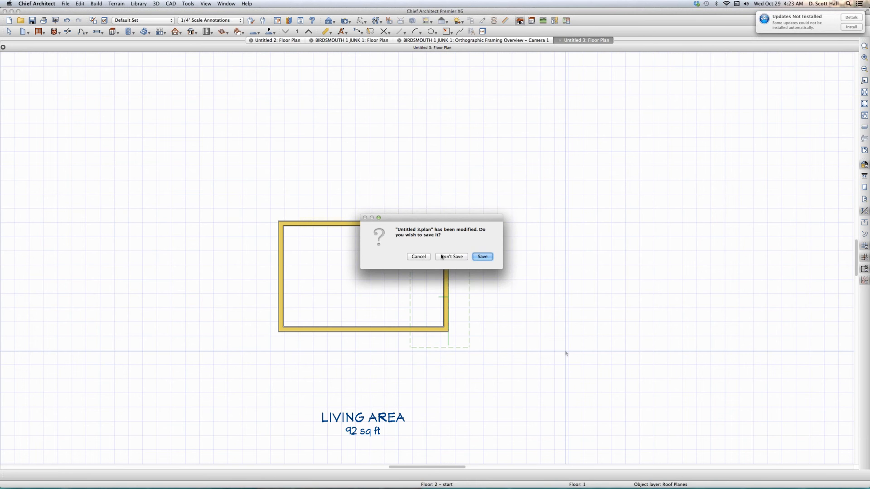
{"action": "left_click", "coordinate": [446, 257]}
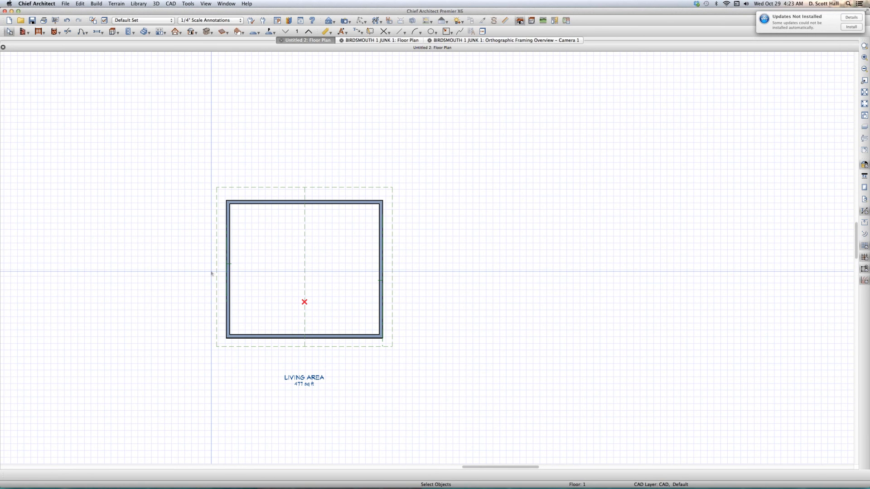
- Inspect the birdsmouth depth and seat measurements of the right-hand roof plane in the Untitled 2 plan
{"action": "scroll", "coordinate": [211, 274], "scroll_direction": "down", "scroll_amount": 1}
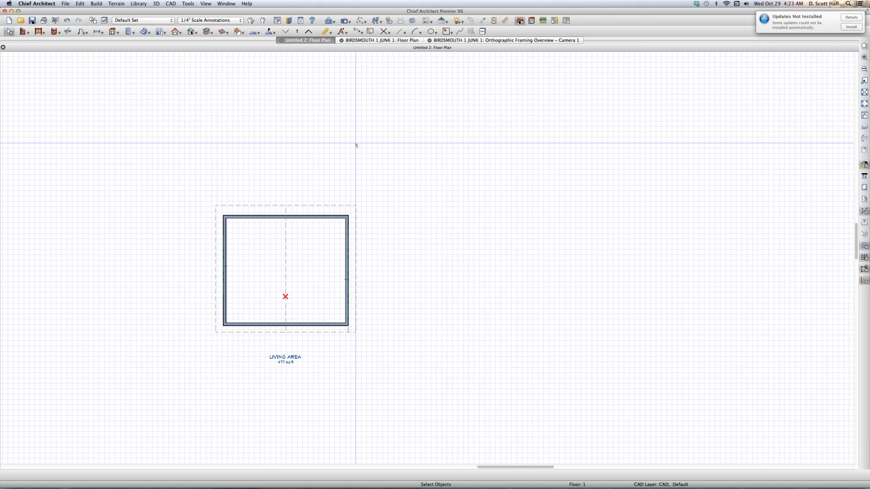
{"action": "left_click", "coordinate": [345, 207]}
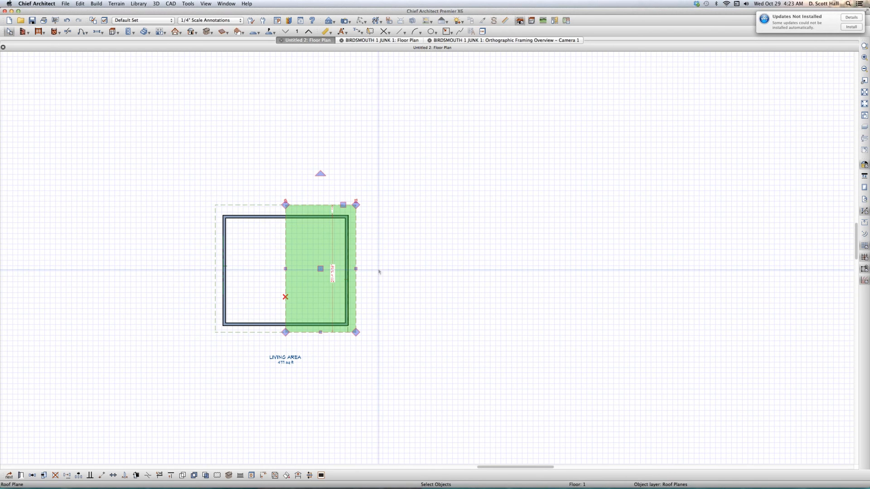
{"action": "double_click", "coordinate": [340, 270]}
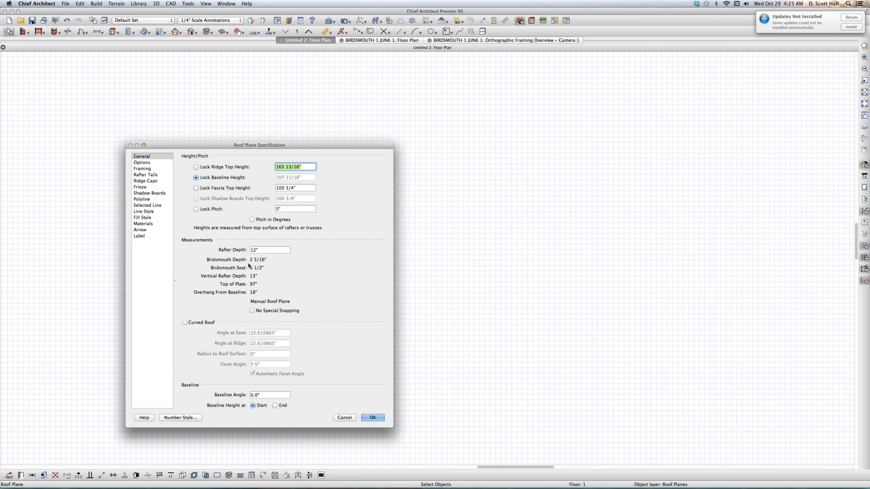
{"action": "left_click", "coordinate": [345, 418]}
{"action": "left_click", "coordinate": [515, 258]}
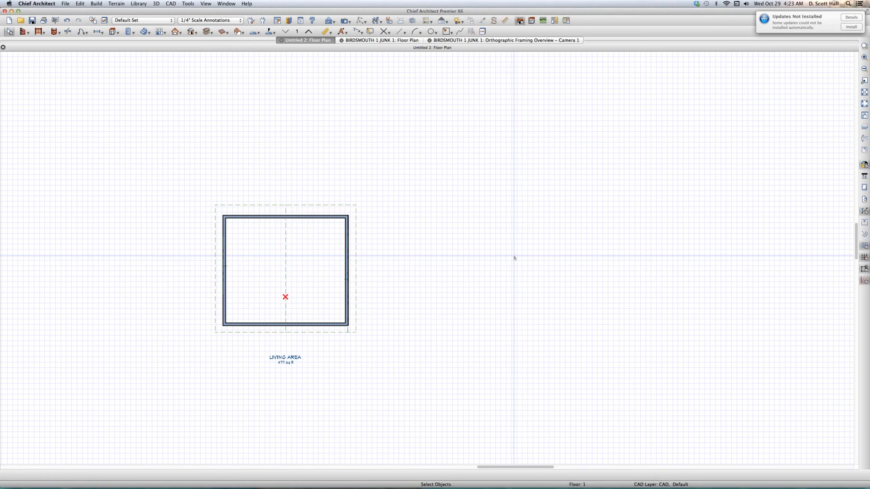
- Draw a second rectangular room of exterior walls to the right of the existing building
{"action": "key", "text": "i"}
{"action": "mouse_move", "coordinate": [428, 221]}
{"action": "left_mouse_down"}
{"action": "mouse_move", "coordinate": [485, 213]}
{"action": "mouse_move", "coordinate": [533, 237]}
{"action": "mouse_move", "coordinate": [520, 222]}
{"action": "mouse_move", "coordinate": [520, 324]}
{"action": "left_mouse_up"}
{"action": "mouse_move", "coordinate": [520, 324]}
{"action": "left_mouse_down"}
{"action": "mouse_move", "coordinate": [457, 311]}
{"action": "mouse_move", "coordinate": [331, 325]}
{"action": "mouse_move", "coordinate": [430, 325]}
{"action": "mouse_move", "coordinate": [389, 295]}
{"action": "mouse_move", "coordinate": [432, 221]}
{"action": "left_mouse_up"}
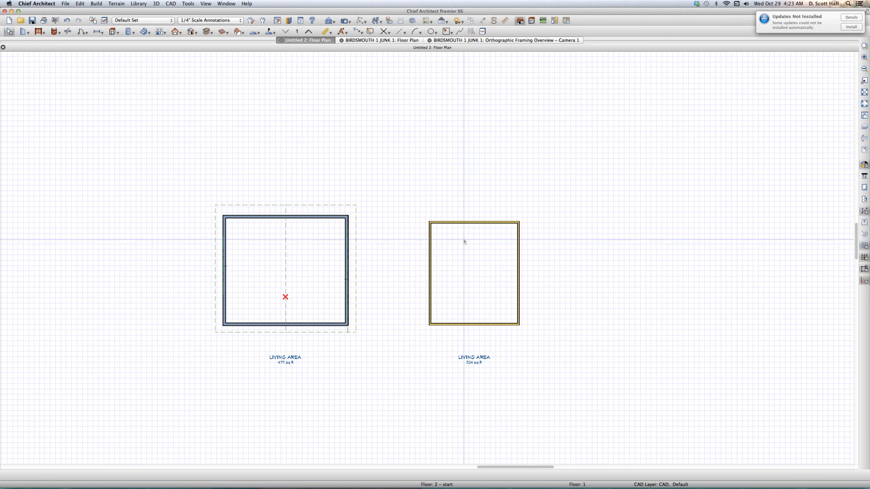
{"action": "key", "text": "r"}
{"action": "left_click_drag", "start_coordinate": [527, 248], "coordinate": [499, 306]}
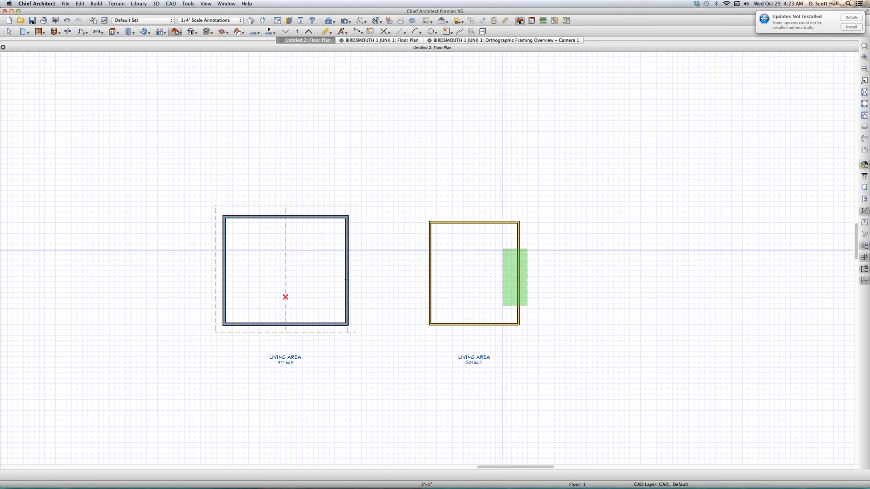
{"action": "key", "text": "space"}
{"action": "left_click", "coordinate": [504, 251]}
{"action": "key", "text": "space"}
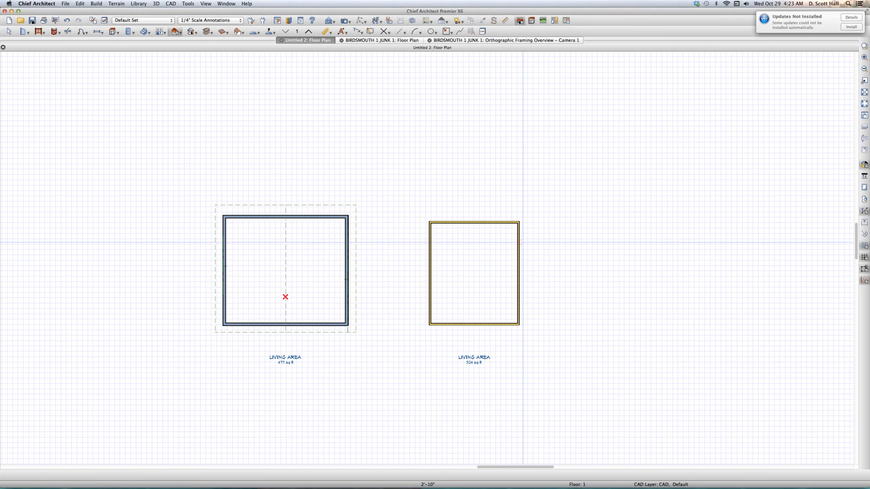
- Draw a roof plane over the new room's right wall and check its birdsmouth depth and seat measurements
{"action": "left_click_drag", "start_coordinate": [527, 241], "coordinate": [464, 289]}
{"action": "key", "text": "space"}
{"action": "left_click", "coordinate": [486, 297]}
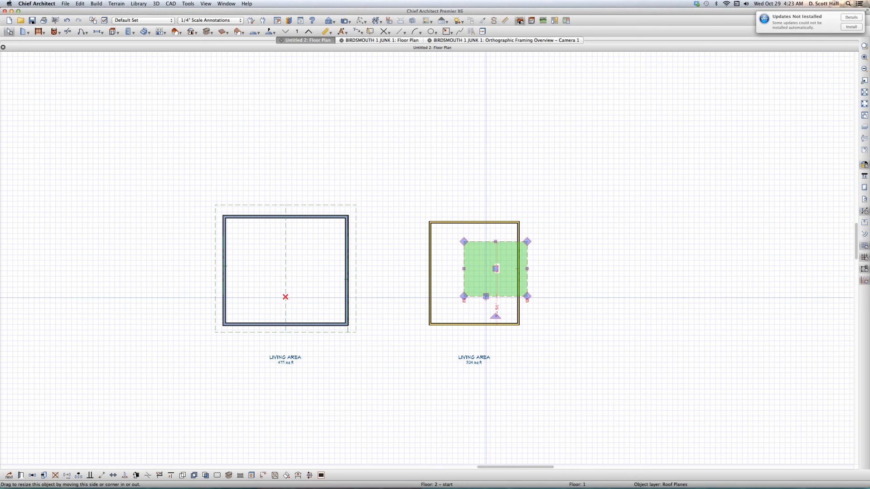
{"action": "key", "text": "super+e"}
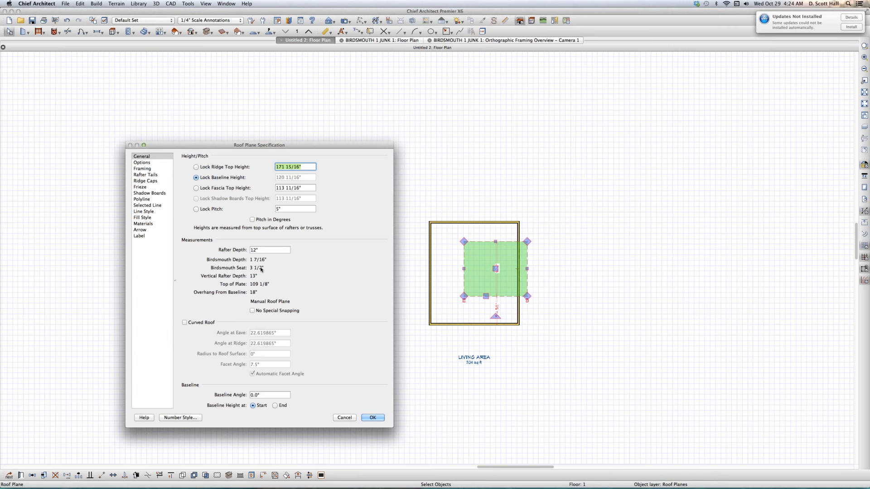
{"action": "left_click", "coordinate": [343, 416]}
{"action": "left_click", "coordinate": [352, 409]}
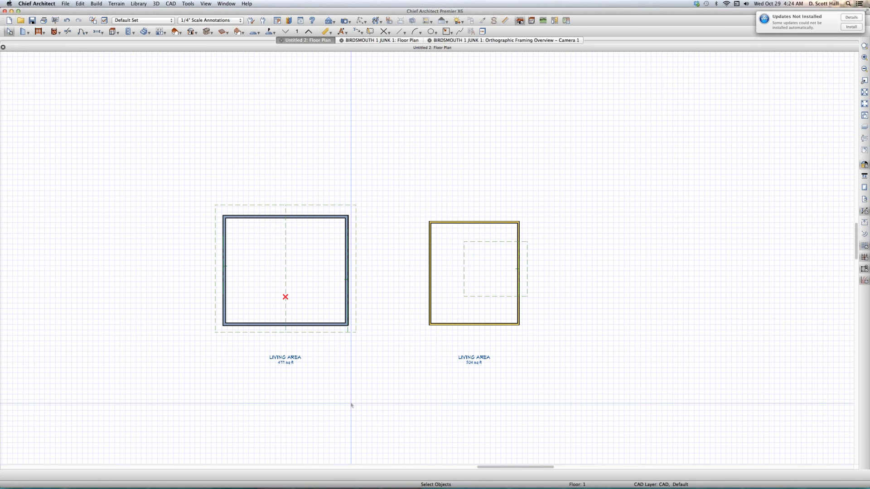
- Save the plan to the Desktop as BIRDS JUNK 2 and close it
{"action": "key", "text": "super+s"}
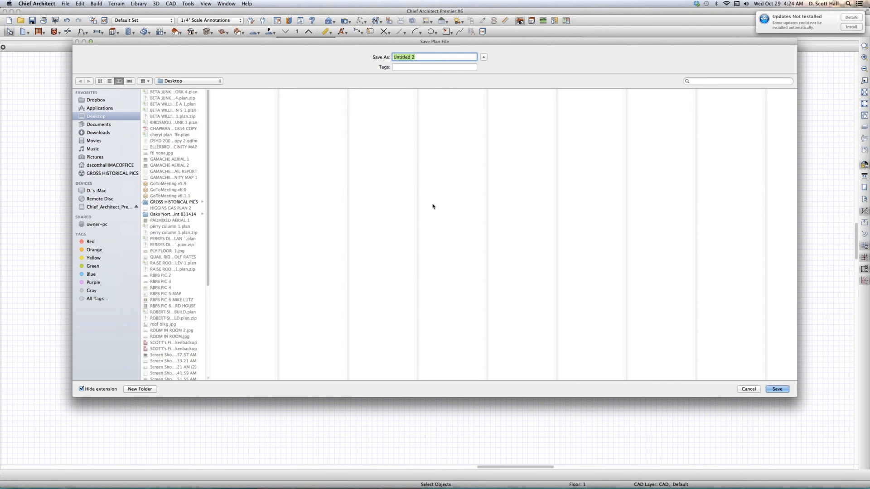
{"action": "type", "text": "BIRDS JUNK 2"}
{"action": "key", "text": "Return"}
{"action": "left_click", "coordinate": [430, 286]}
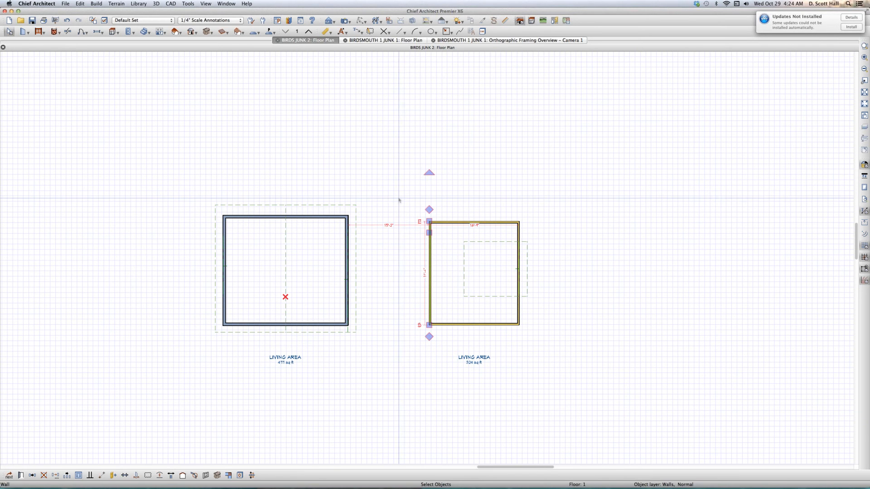
{"action": "key", "text": "super+w"}
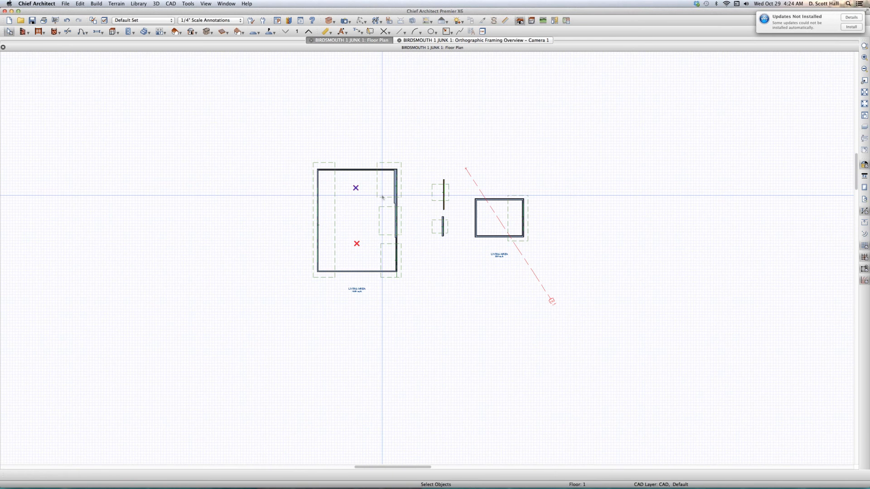
- Create an orthographic framing overview of the whole BIRDSMOUTH 1 JUNK 1 plan
{"action": "scroll", "coordinate": [358, 217], "scroll_direction": "up", "scroll_amount": 3}
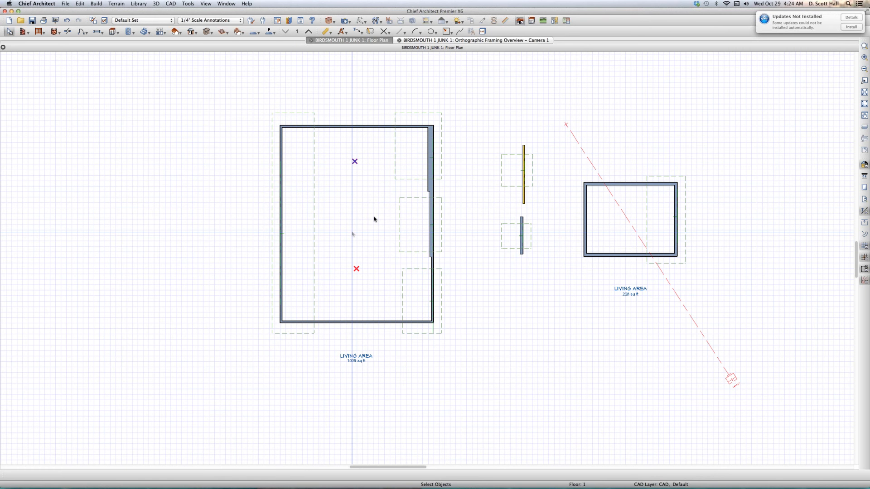
{"action": "key", "text": "F9"}
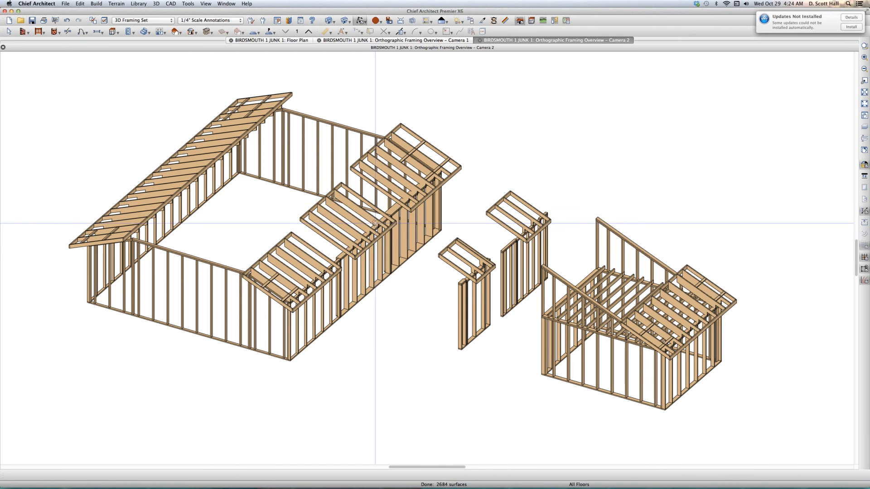
{"action": "scroll", "coordinate": [375, 224], "scroll_direction": "up", "scroll_amount": 1}
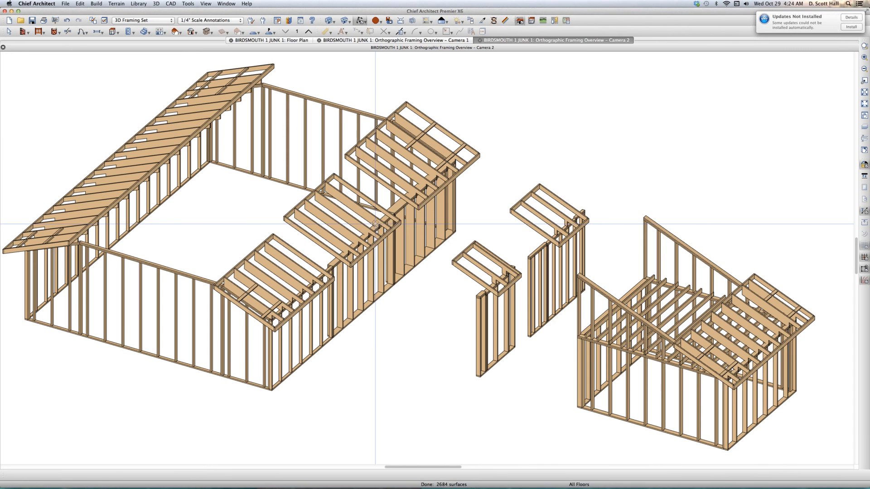
- Tile the open views and close the older Camera 1 framing overview, leaving the new overview beside the floor plan
{"action": "key", "text": "shift+F4"}
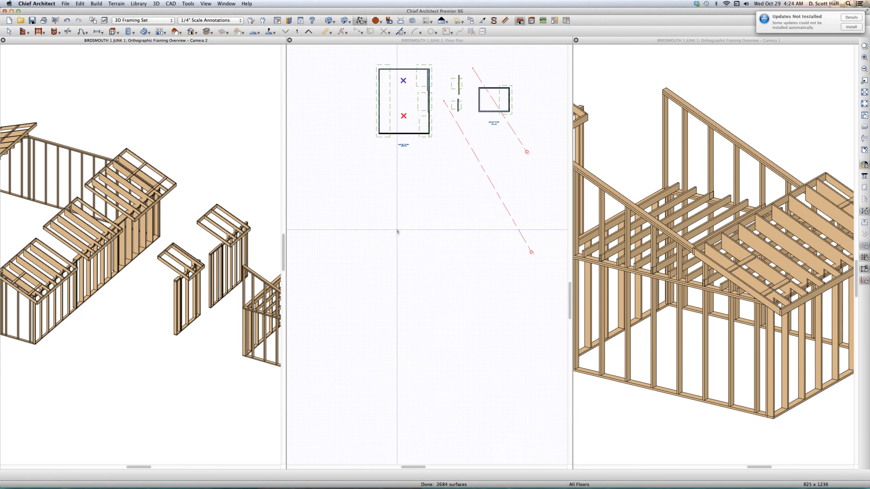
{"action": "left_click", "coordinate": [679, 241]}
{"action": "key", "text": "super+w"}
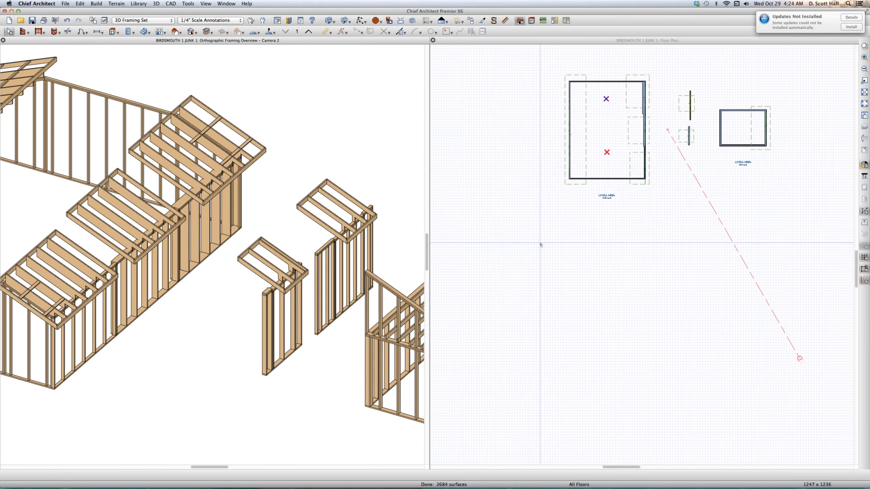
- Activate the floor plan view and select the roof plane along the large room's left wall
{"action": "left_click", "coordinate": [540, 245]}
{"action": "left_click", "coordinate": [601, 157]}
{"action": "scroll", "coordinate": [602, 157], "scroll_direction": "up", "scroll_amount": 1}
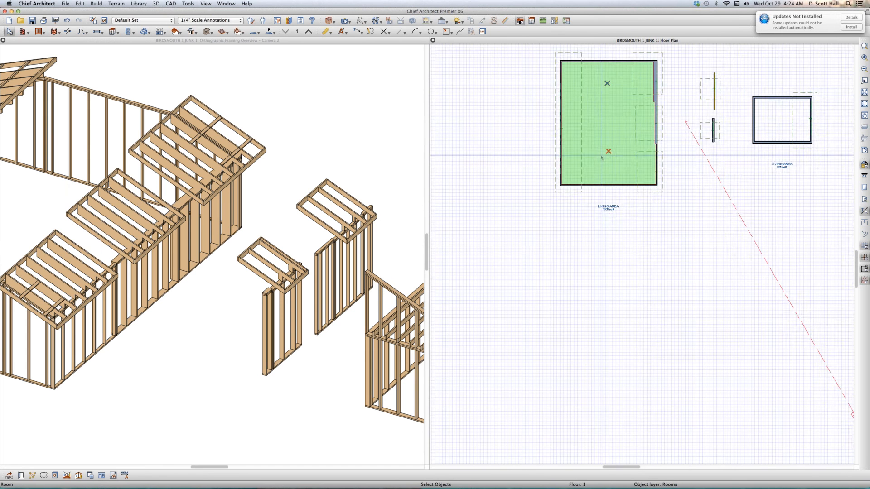
{"action": "scroll", "coordinate": [601, 157], "scroll_direction": "up", "scroll_amount": 1}
{"action": "scroll", "coordinate": [610, 147], "scroll_direction": "down", "scroll_amount": 2}
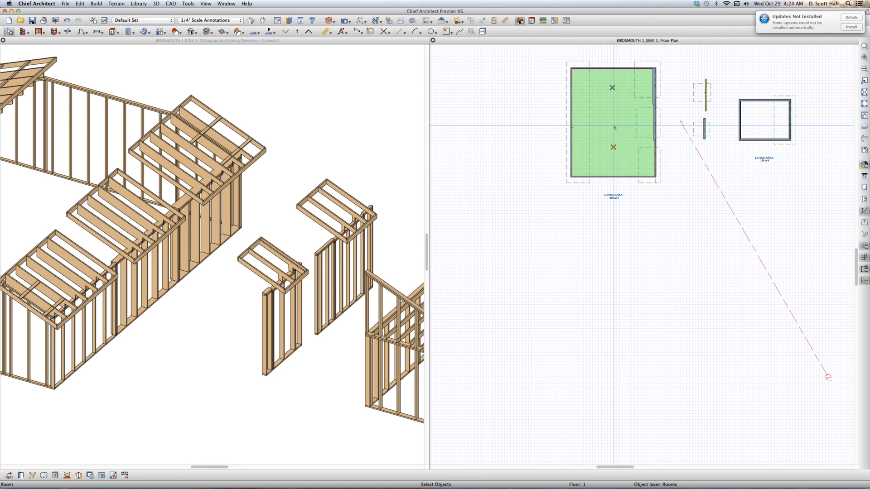
{"action": "scroll", "coordinate": [615, 127], "scroll_direction": "up", "scroll_amount": 1}
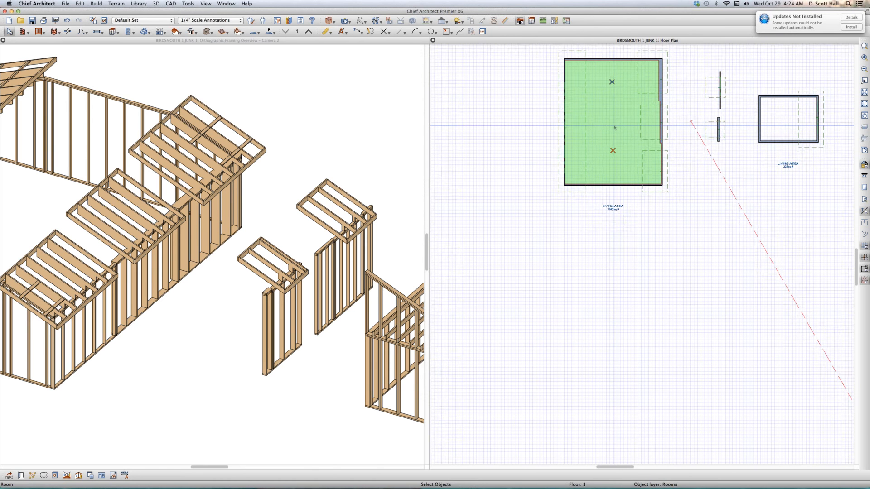
{"action": "scroll", "coordinate": [615, 128], "scroll_direction": "down", "scroll_amount": 1}
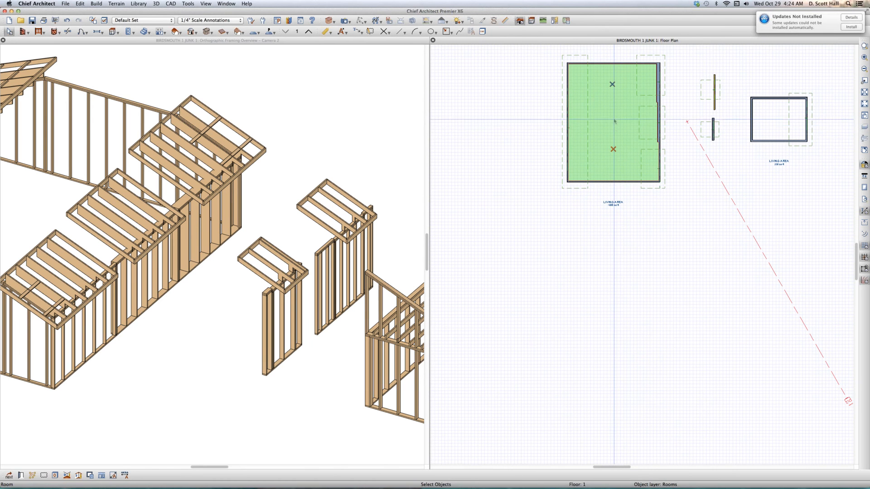
{"action": "left_click", "coordinate": [582, 188]}
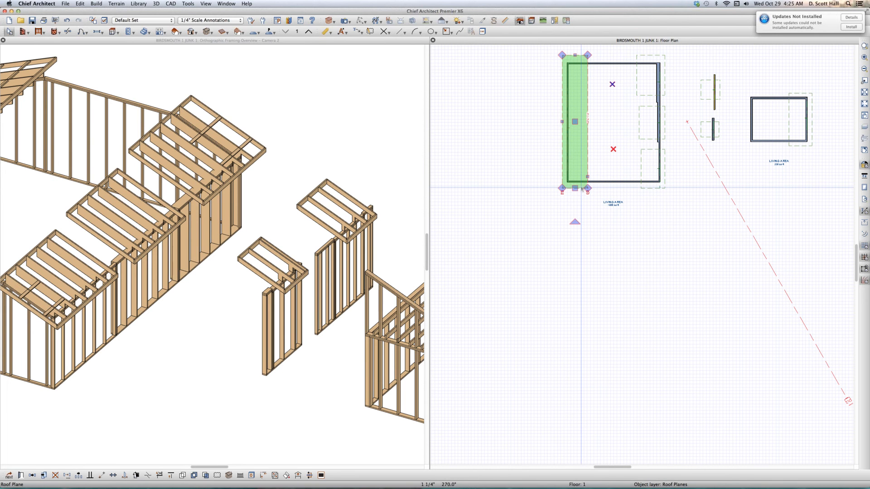
{"action": "scroll", "coordinate": [608, 91], "scroll_direction": "up", "scroll_amount": 1}
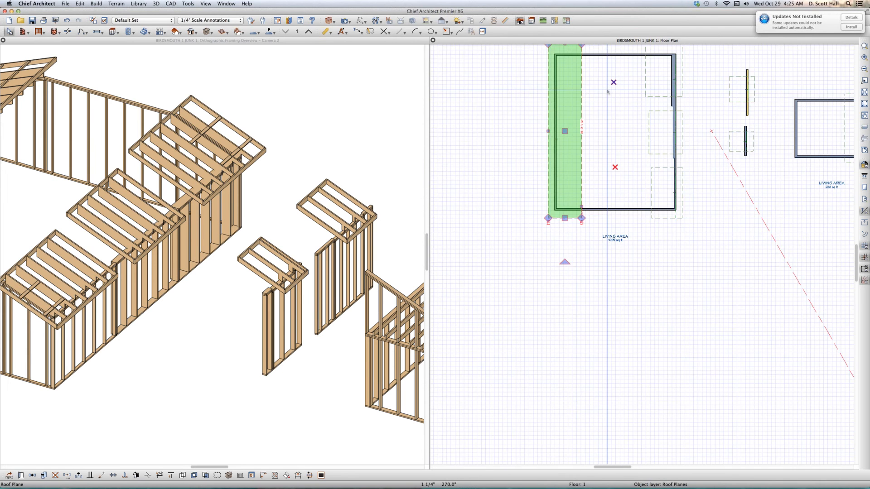
- Select the upper and middle segments of the large room's right wall in turn to compare their thicknesses
{"action": "left_click", "coordinate": [674, 110]}
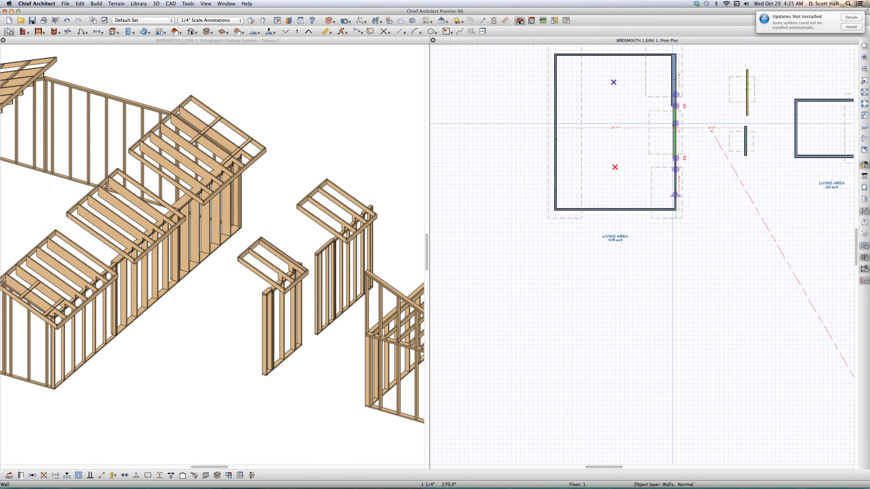
{"action": "left_click", "coordinate": [674, 74]}
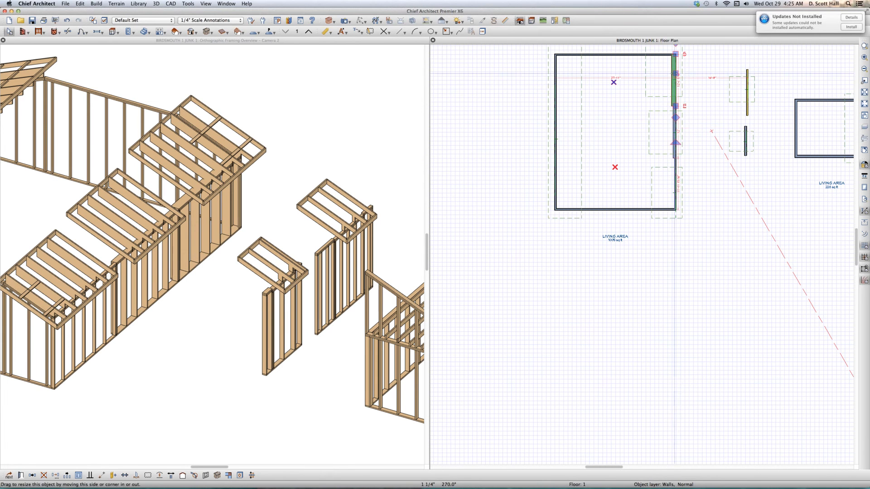
{"action": "left_click", "coordinate": [674, 136]}
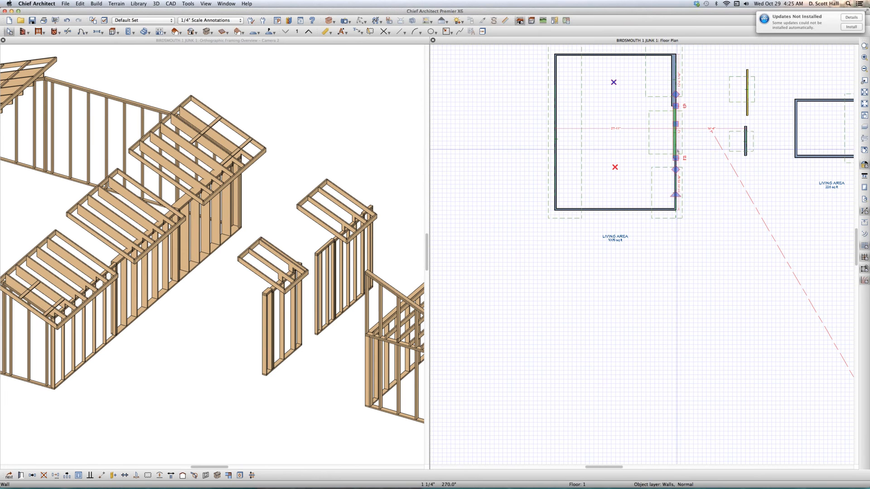
- Check the birdsmouth depth and seat in the specification of the roof plane along the large room's left wall
{"action": "left_click", "coordinate": [583, 148]}
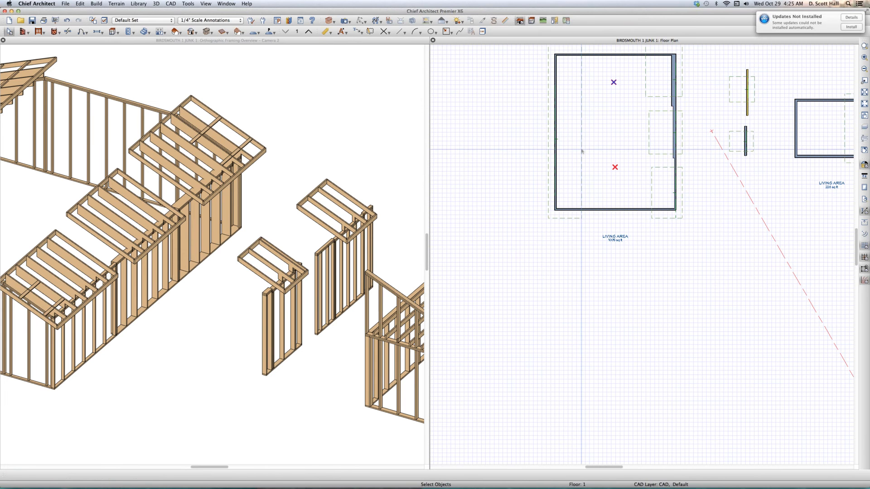
{"action": "left_click", "coordinate": [580, 160]}
{"action": "double_click", "coordinate": [572, 183]}
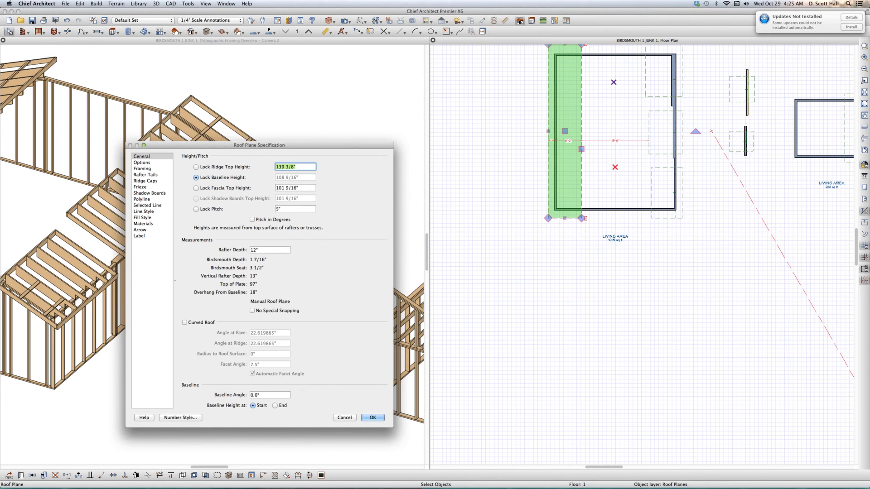
{"action": "left_click", "coordinate": [344, 418]}
- Select the lower, middle and upper roof planes over the large room's right wall in turn to identify them
{"action": "left_click", "coordinate": [662, 219]}
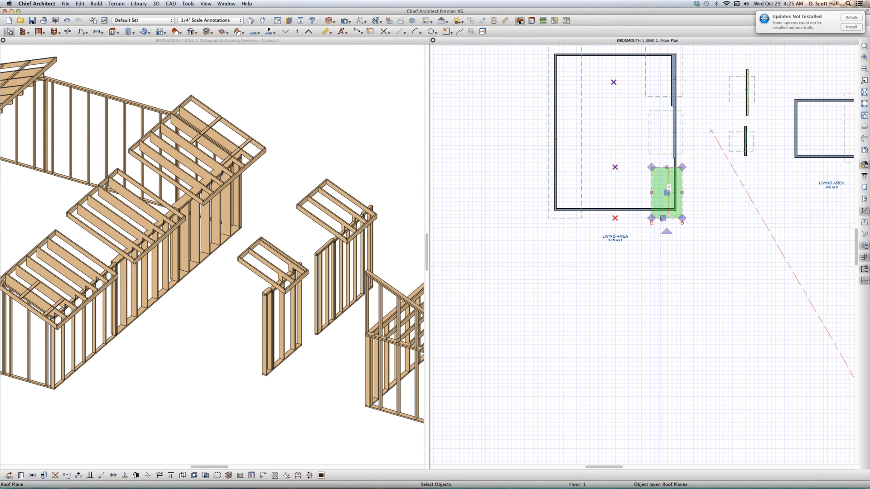
{"action": "scroll", "coordinate": [673, 202], "scroll_direction": "up", "scroll_amount": 2}
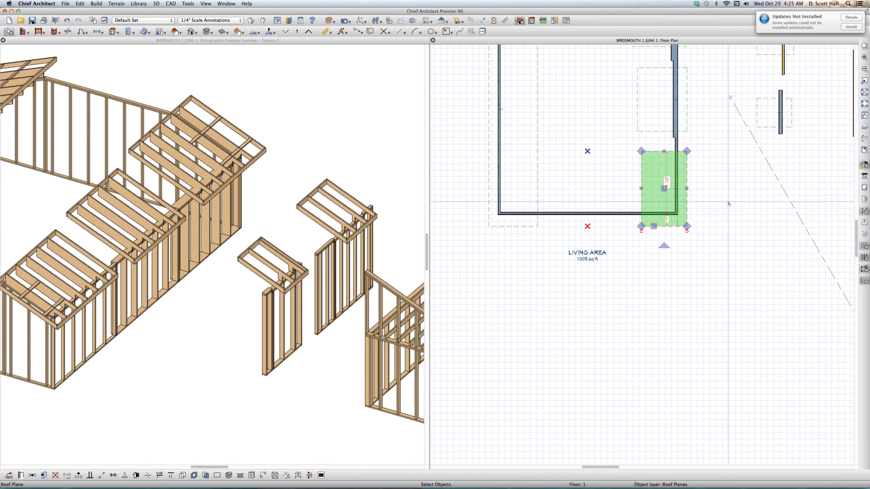
{"action": "scroll", "coordinate": [725, 202], "scroll_direction": "down", "scroll_amount": 3}
{"action": "scroll", "coordinate": [718, 118], "scroll_direction": "up", "scroll_amount": 3}
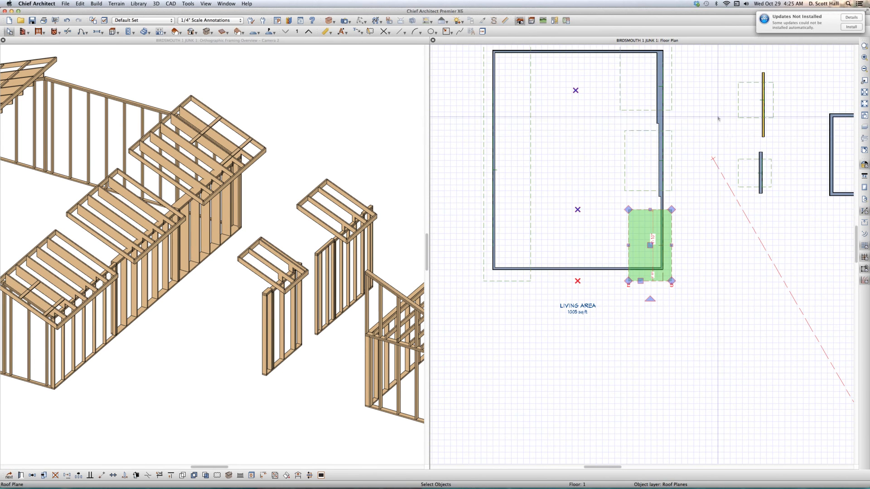
{"action": "left_click", "coordinate": [623, 132]}
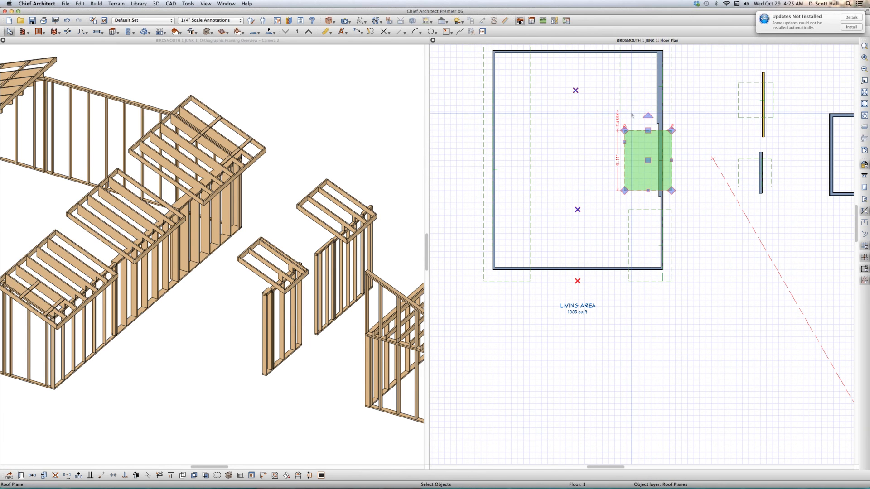
{"action": "left_click", "coordinate": [632, 111]}
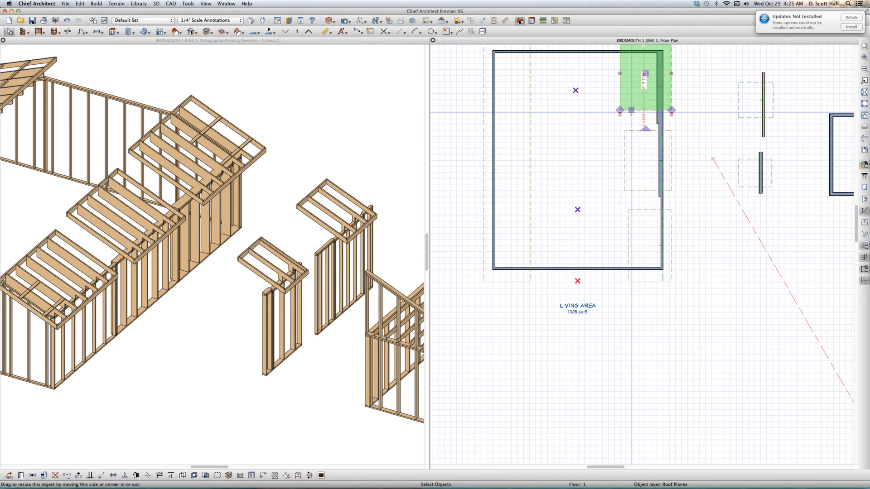
- Check the birdsmouth depth and seat of the lower roof plane on the large room's right wall
{"action": "left_click", "coordinate": [636, 212]}
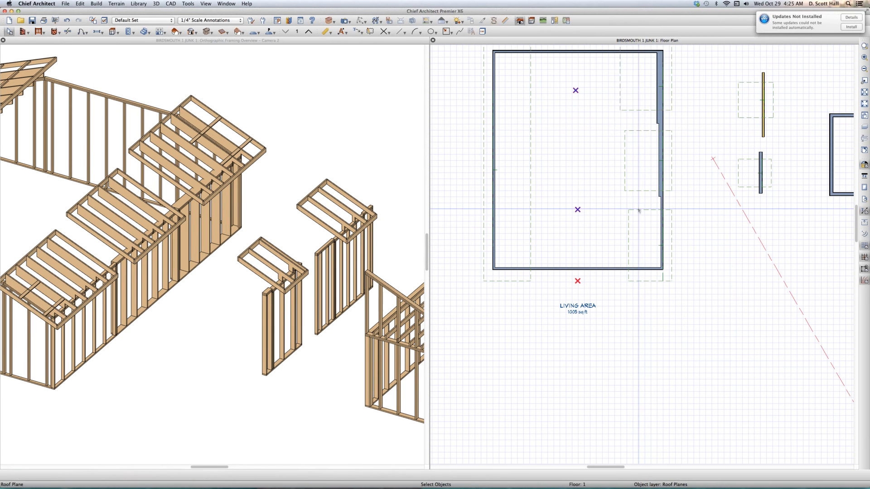
{"action": "key", "text": "super+e"}
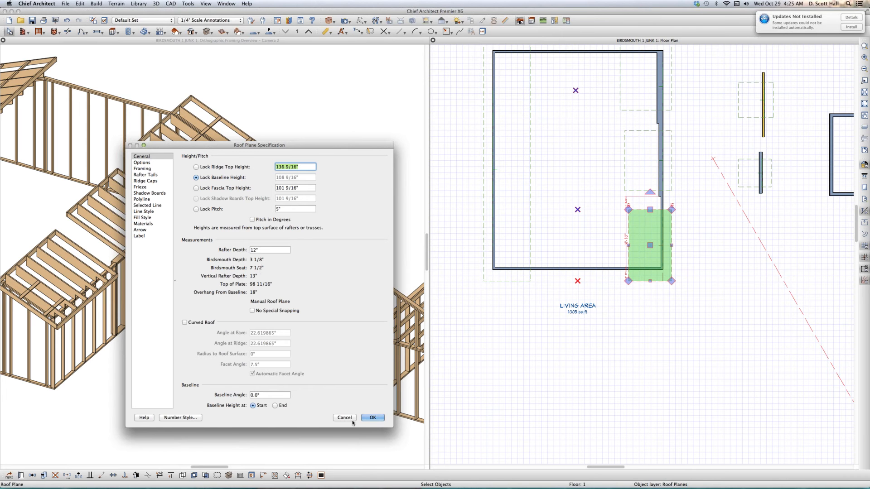
{"action": "key", "text": "Return"}
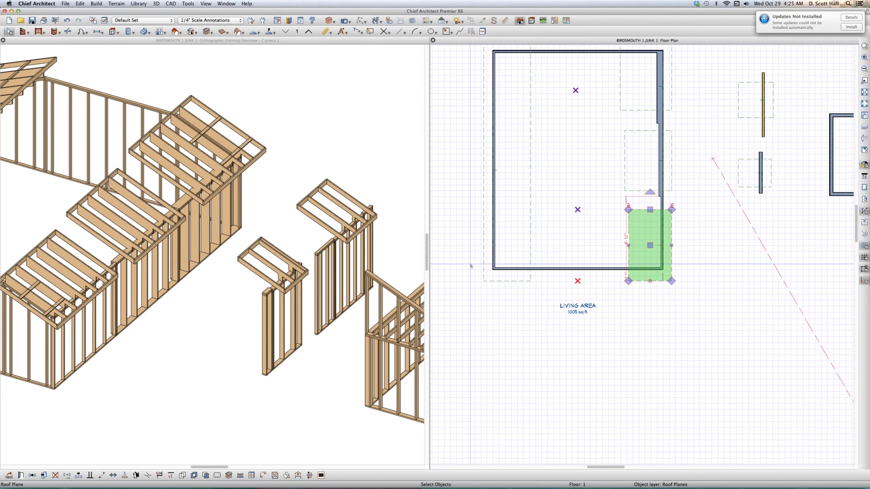
- Compare the birdsmouth measurements of the middle and upper roof planes on the large room's right wall
{"action": "left_click", "coordinate": [620, 186]}
{"action": "left_click", "coordinate": [621, 185]}
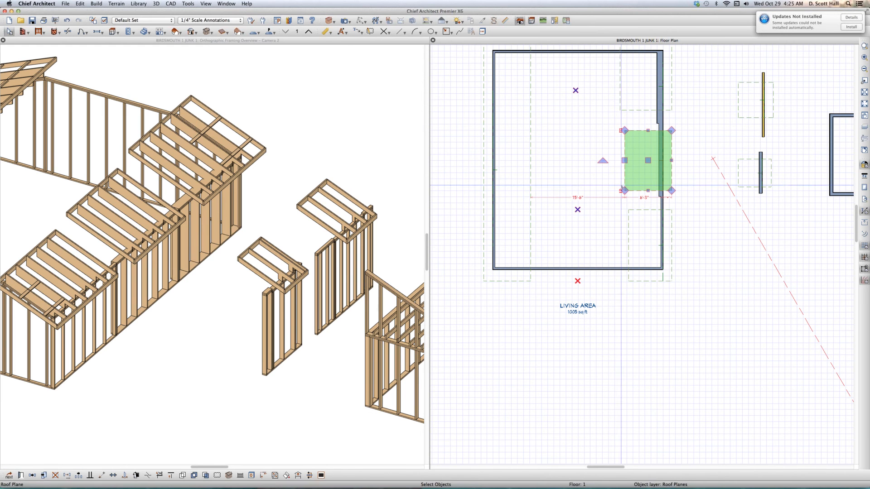
{"action": "double_click", "coordinate": [622, 185]}
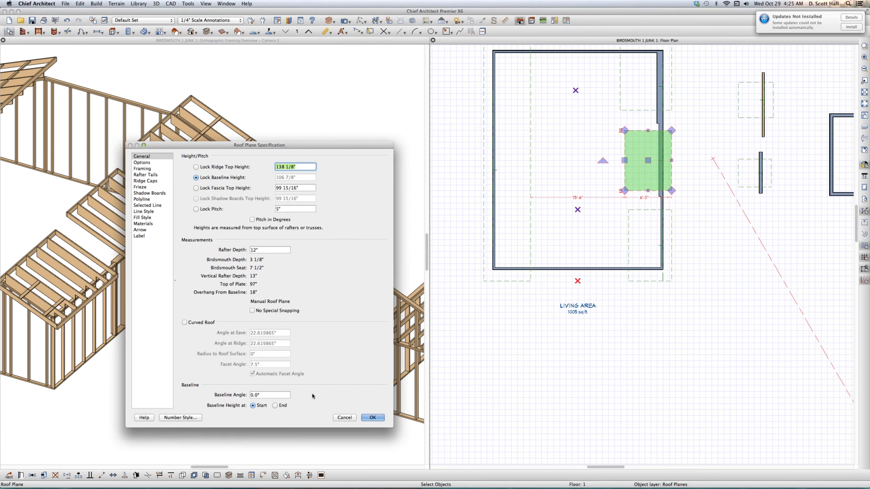
{"action": "left_click", "coordinate": [344, 417]}
{"action": "left_click", "coordinate": [655, 97]}
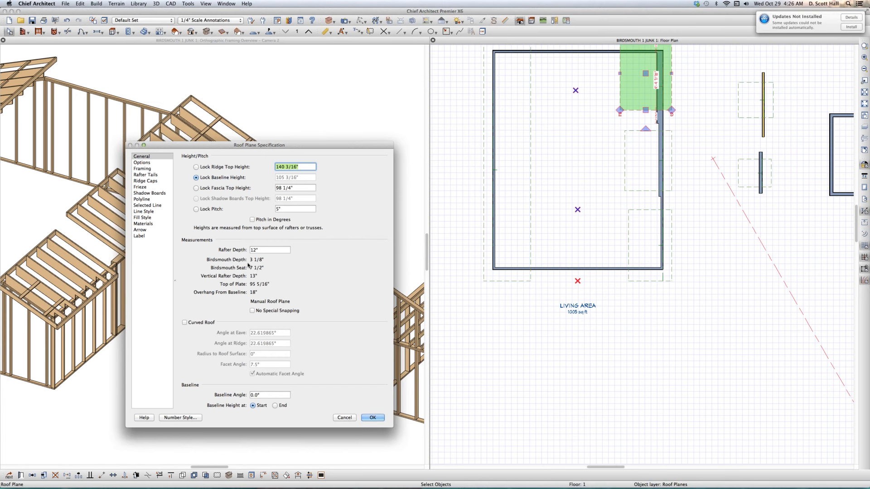
{"action": "left_click", "coordinate": [347, 418]}
- Recheck the birdsmouth, baseline and top-of-plate measurements of the right wall's middle and lower roof planes
{"action": "left_click", "coordinate": [643, 193]}
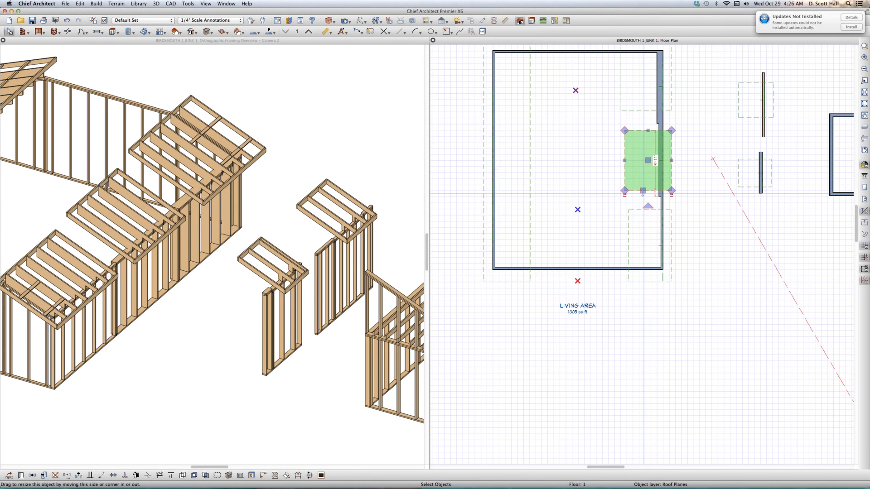
{"action": "double_click", "coordinate": [643, 192]}
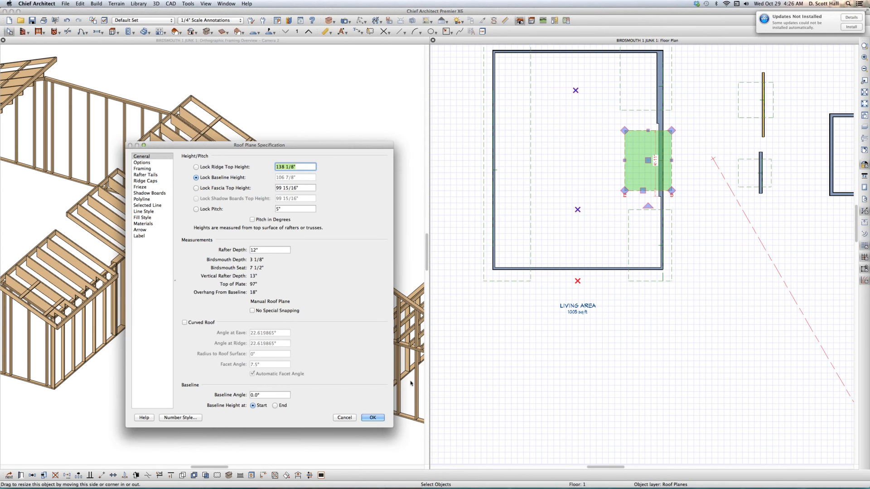
{"action": "left_click", "coordinate": [344, 418]}
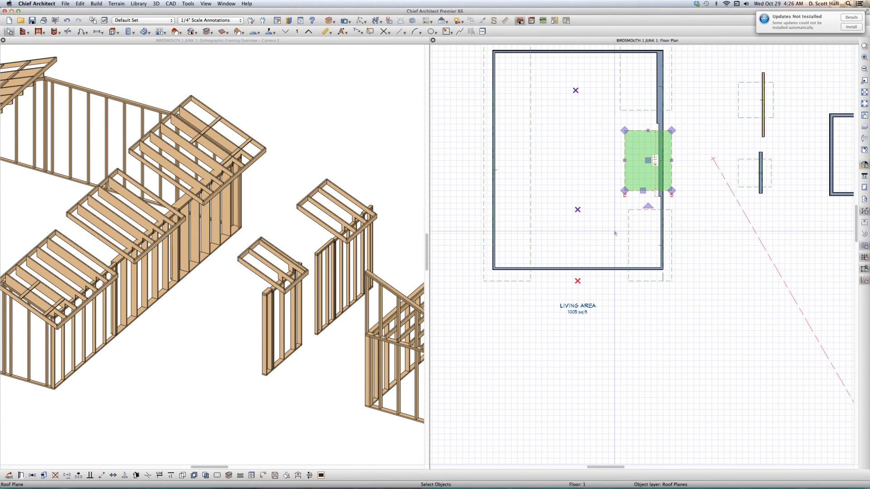
{"action": "left_click", "coordinate": [638, 211]}
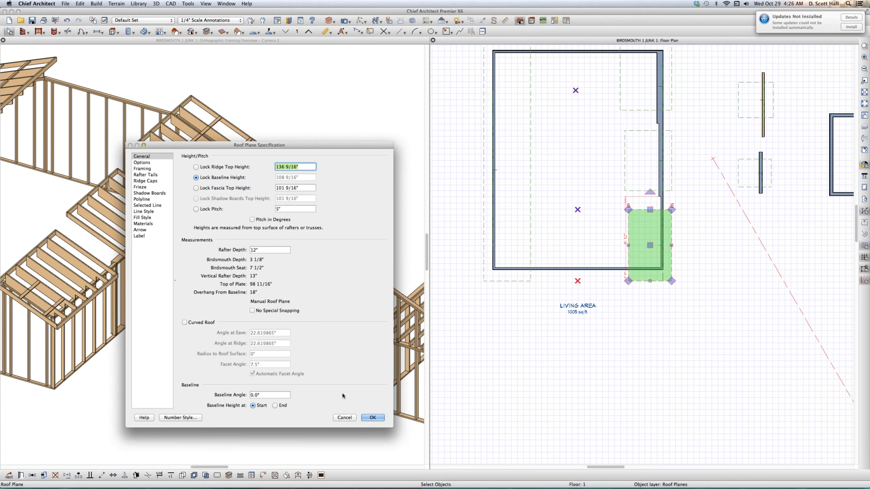
{"action": "left_click", "coordinate": [344, 417]}
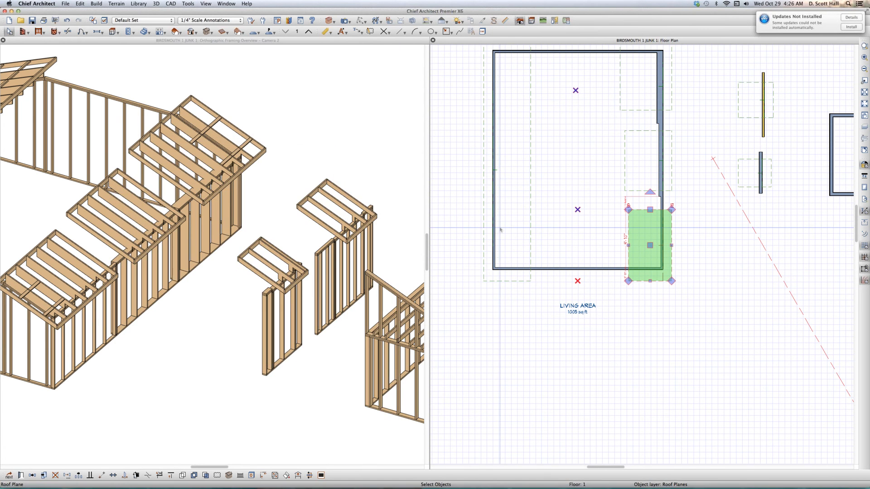
{"action": "left_click", "coordinate": [580, 169]}
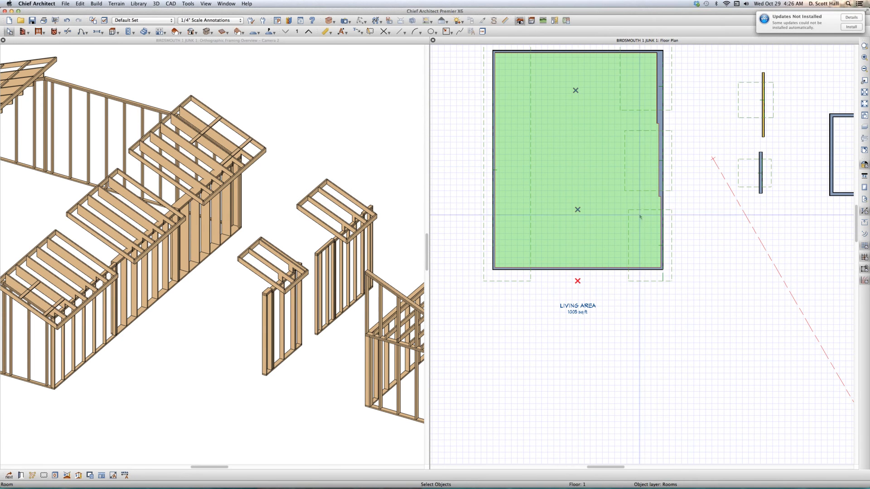
{"action": "left_click", "coordinate": [634, 113]}
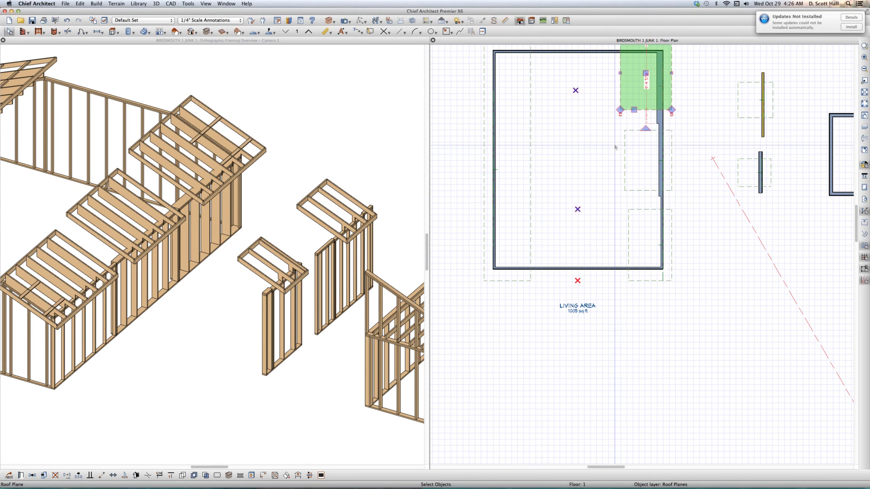
{"action": "left_click", "coordinate": [583, 175]}
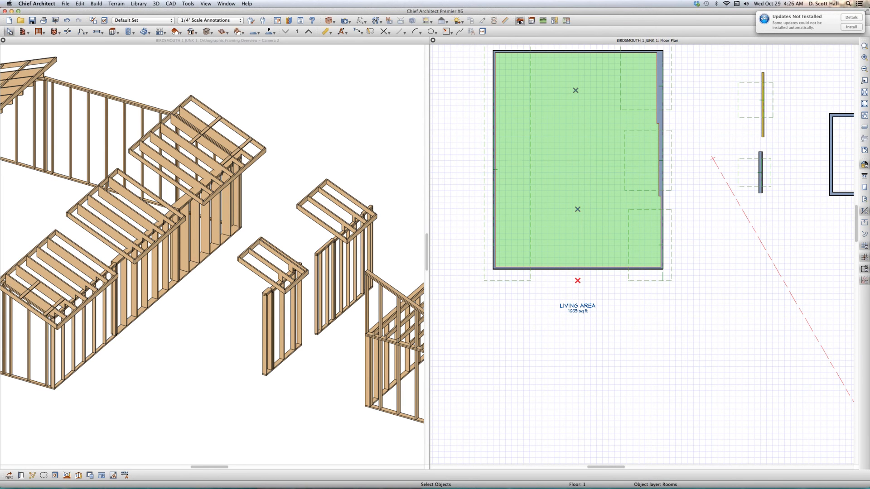
{"action": "left_click", "coordinate": [730, 271]}
- Check the birdsmouth depth and seat of the roof plane over the upper freestanding wall
{"action": "scroll", "coordinate": [682, 256], "scroll_direction": "down", "scroll_amount": 3}
{"action": "scroll", "coordinate": [717, 198], "scroll_direction": "up", "scroll_amount": 3}
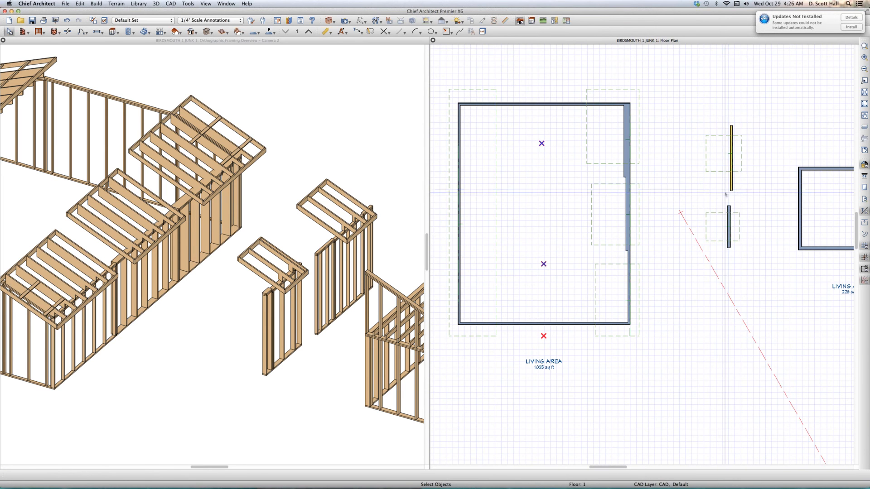
{"action": "left_click", "coordinate": [720, 186]}
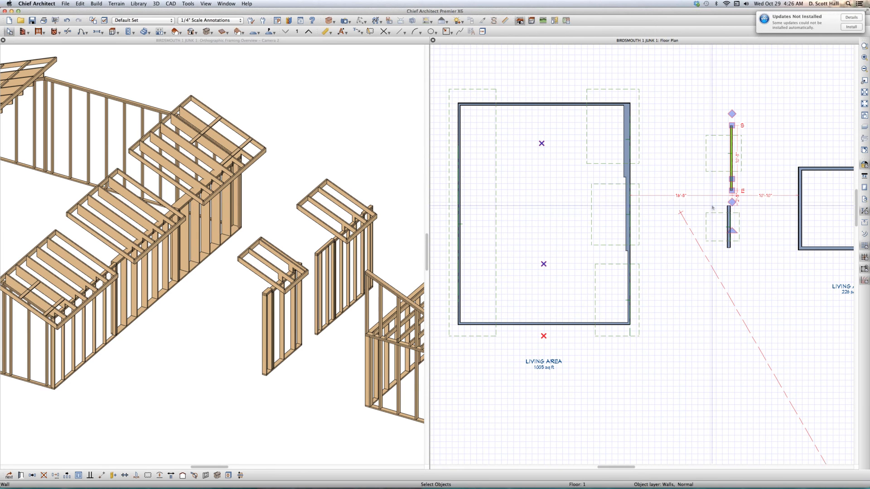
{"action": "left_click", "coordinate": [722, 169]}
{"action": "scroll", "coordinate": [721, 171], "scroll_direction": "up", "scroll_amount": 3}
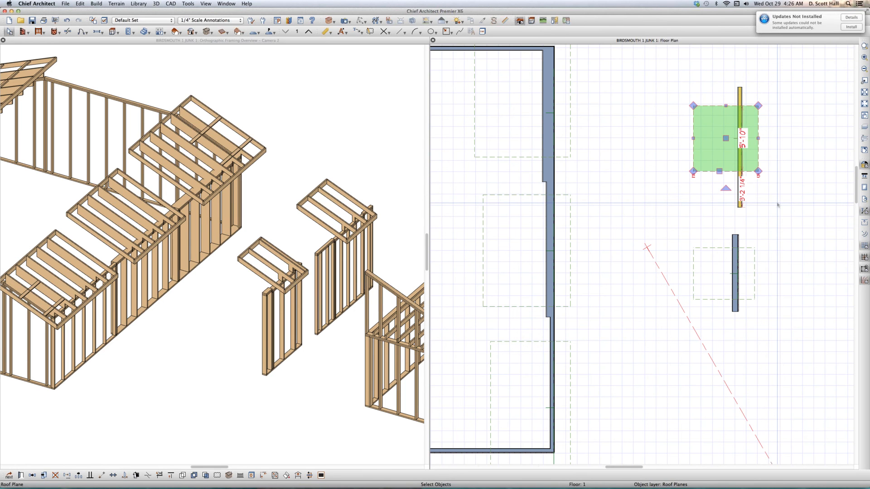
{"action": "key", "text": "super+e"}
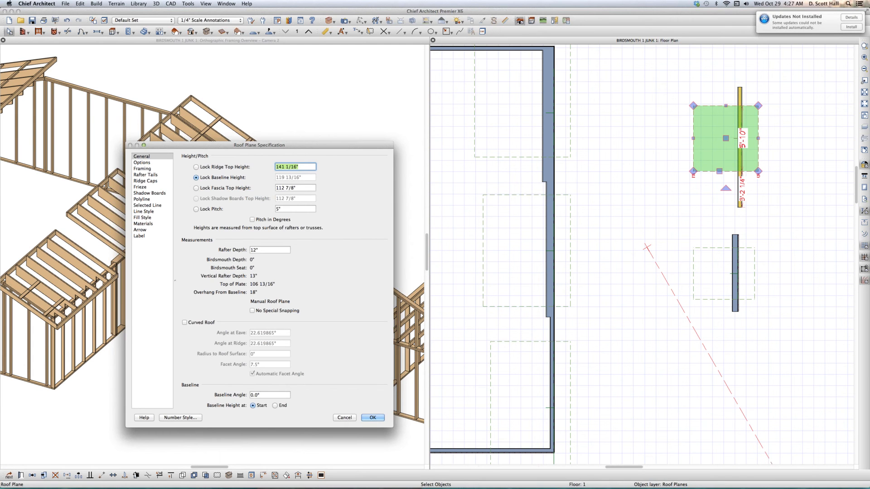
- Compare the baseline, top-of-plate and birdsmouth measurements of the upper and middle roof planes on the large room's right wall
{"action": "left_click", "coordinate": [347, 418]}
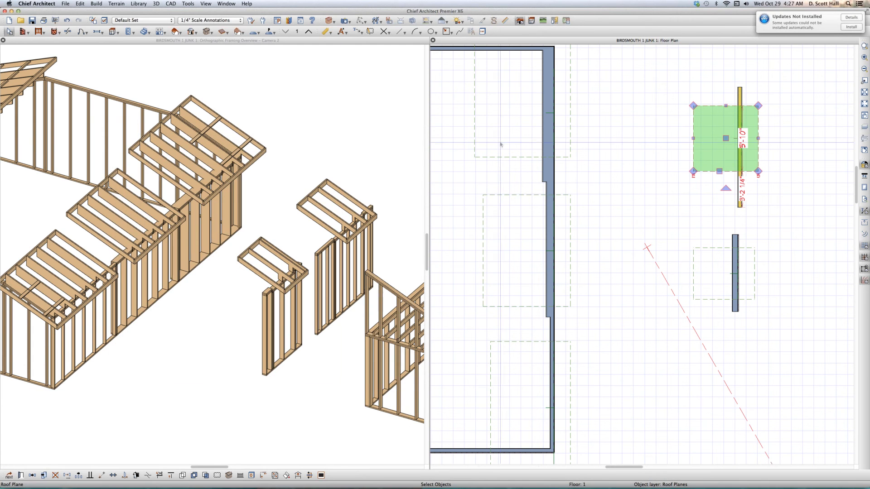
{"action": "left_click", "coordinate": [516, 171]}
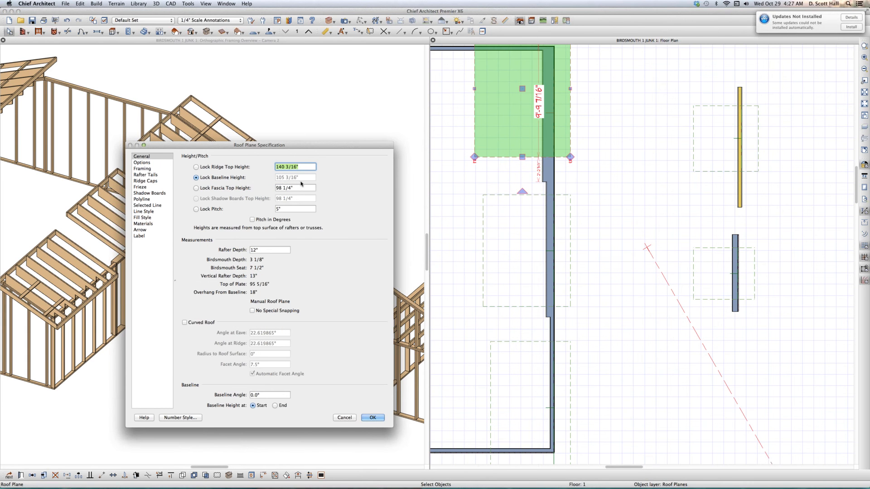
{"action": "left_click", "coordinate": [344, 418]}
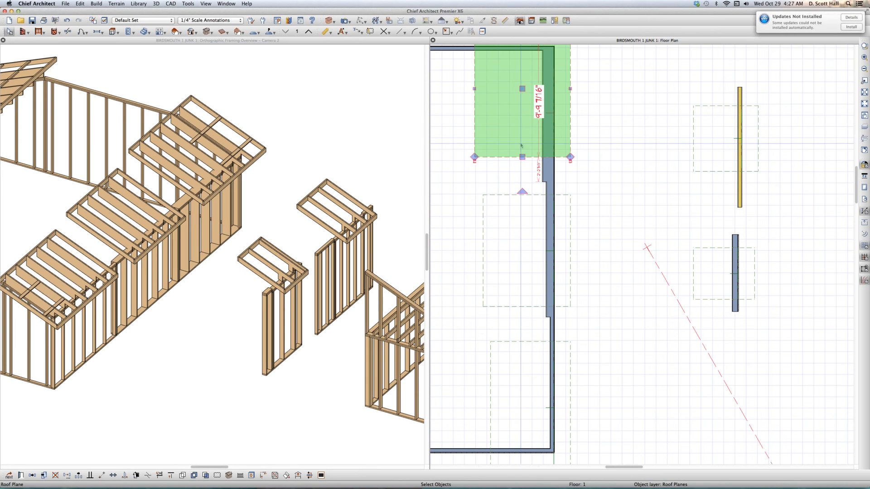
{"action": "left_click", "coordinate": [508, 194]}
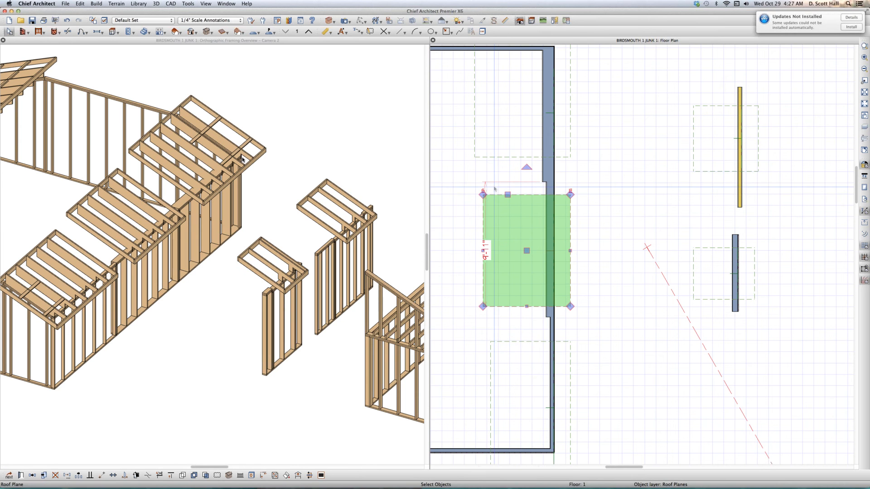
{"action": "key", "text": "super+e"}
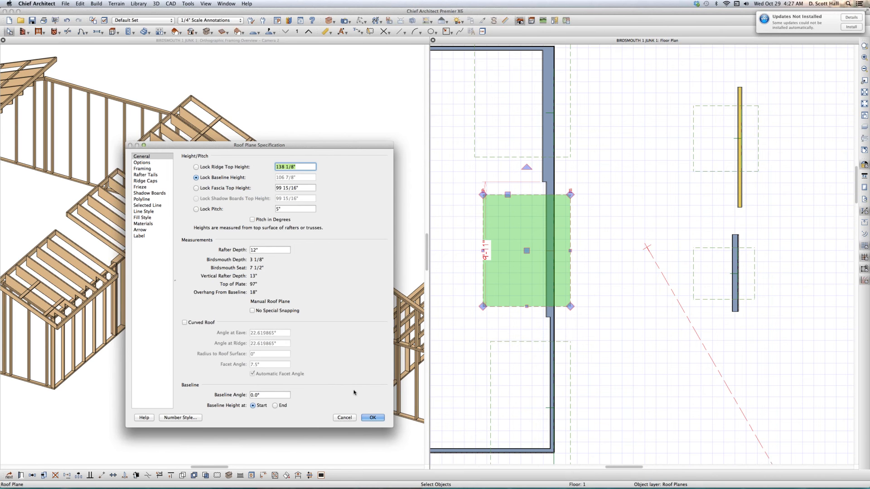
{"action": "left_click", "coordinate": [344, 418]}
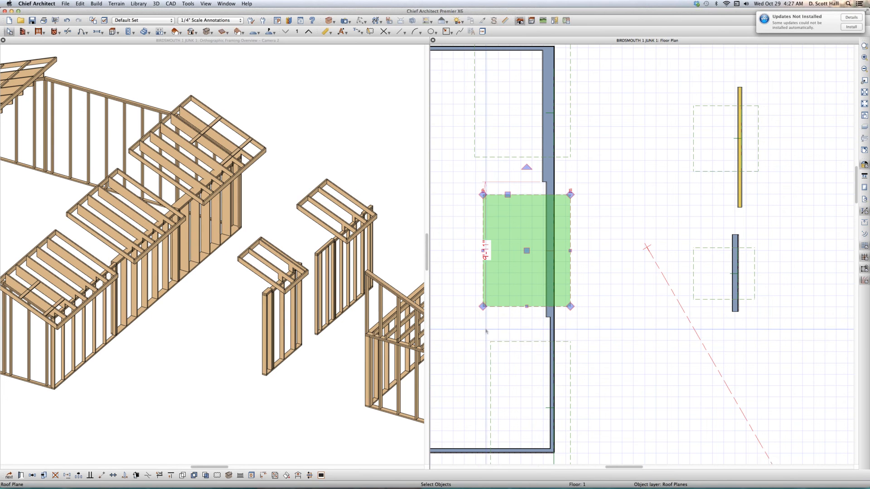
{"action": "key", "text": "super+e"}
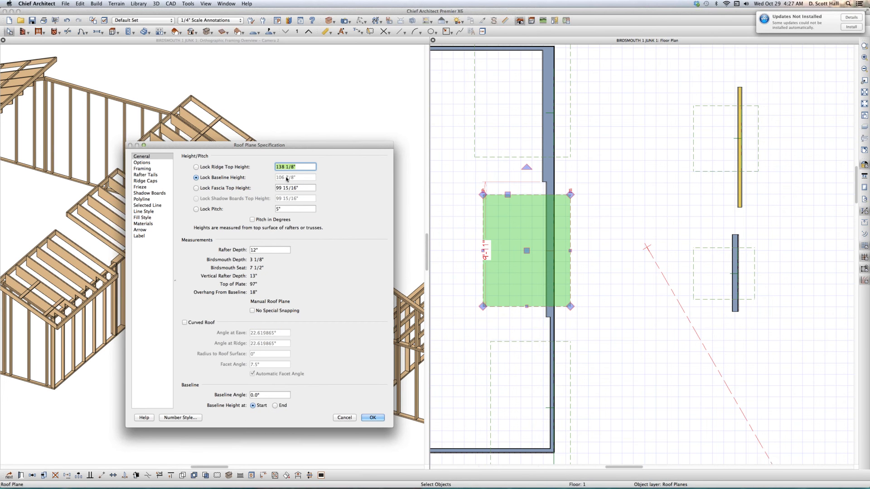
{"action": "left_click", "coordinate": [343, 418]}
- Check the baseline height, top of plate and birdsmouth values of the lower roof plane on the large room's right wall
{"action": "left_click", "coordinate": [522, 340]}
{"action": "left_click", "coordinate": [521, 340]}
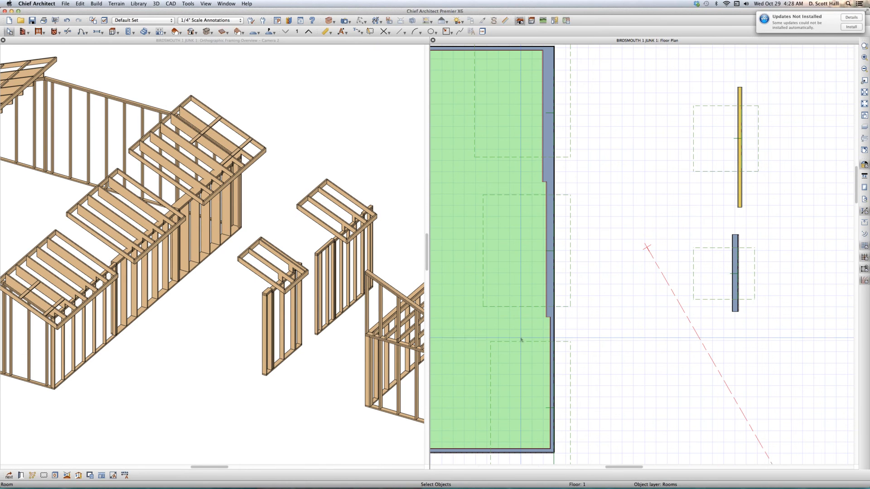
{"action": "left_click", "coordinate": [521, 343]}
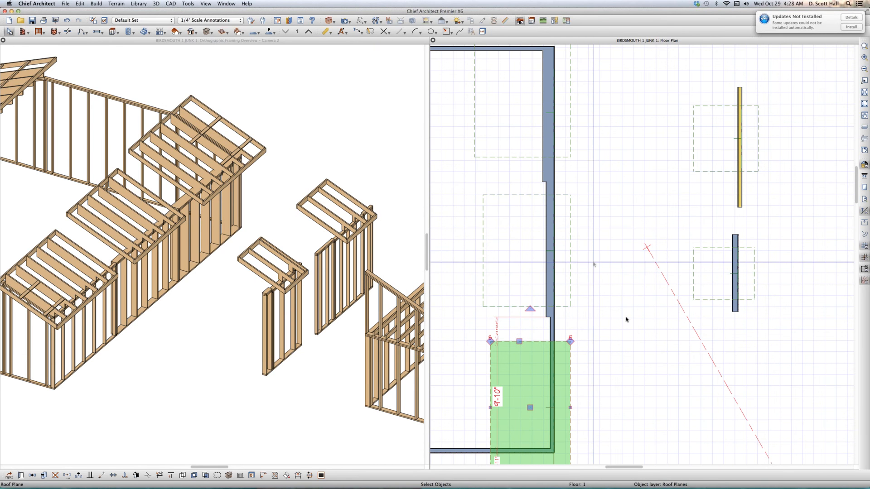
{"action": "key", "text": "super+e"}
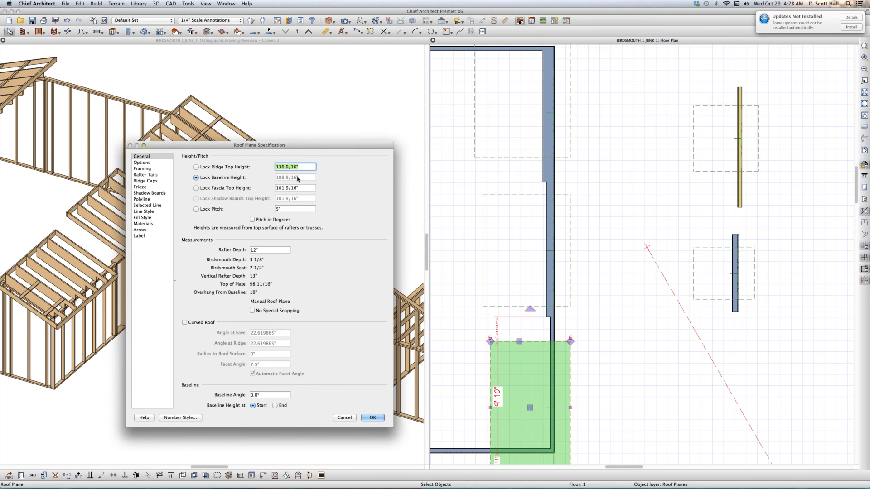
{"action": "left_click", "coordinate": [369, 418]}
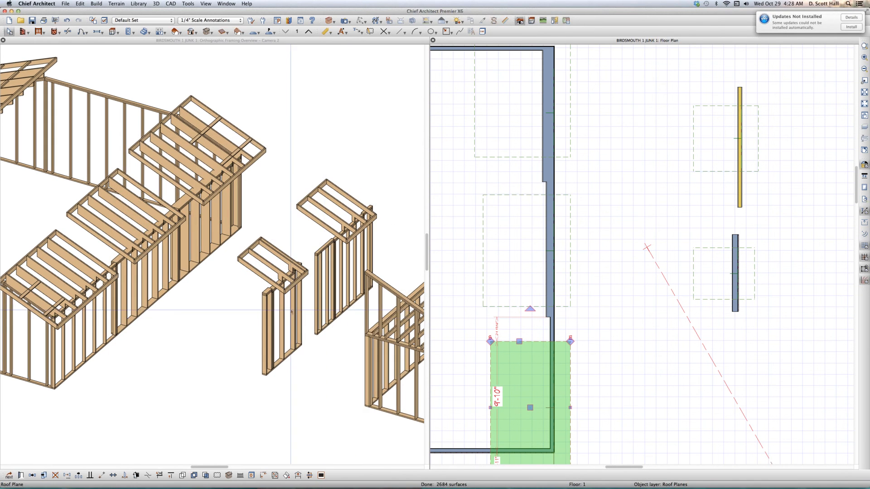
- Examine the rafters and birdsmouth cuts over the large room's right wall in the 3D framing overview
{"action": "scroll", "coordinate": [200, 296], "scroll_direction": "down", "scroll_amount": 3}
{"action": "left_click", "coordinate": [200, 297]}
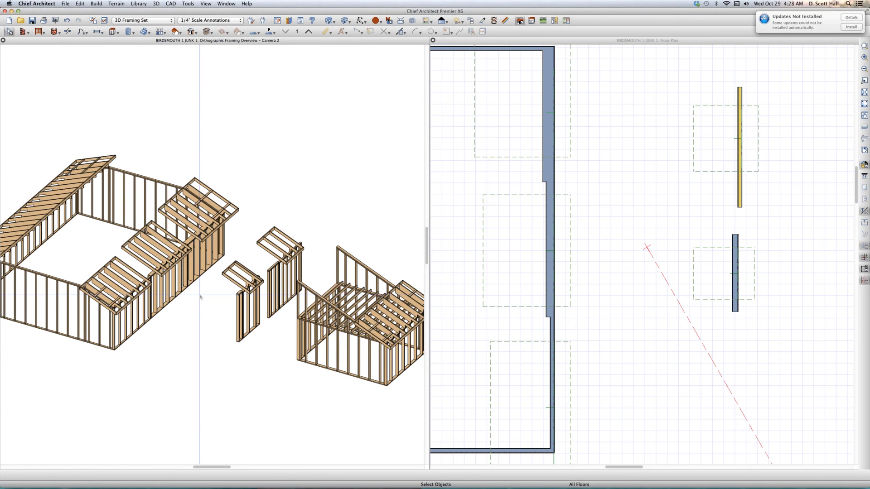
{"action": "scroll", "coordinate": [28, 313], "scroll_direction": "down", "scroll_amount": 3}
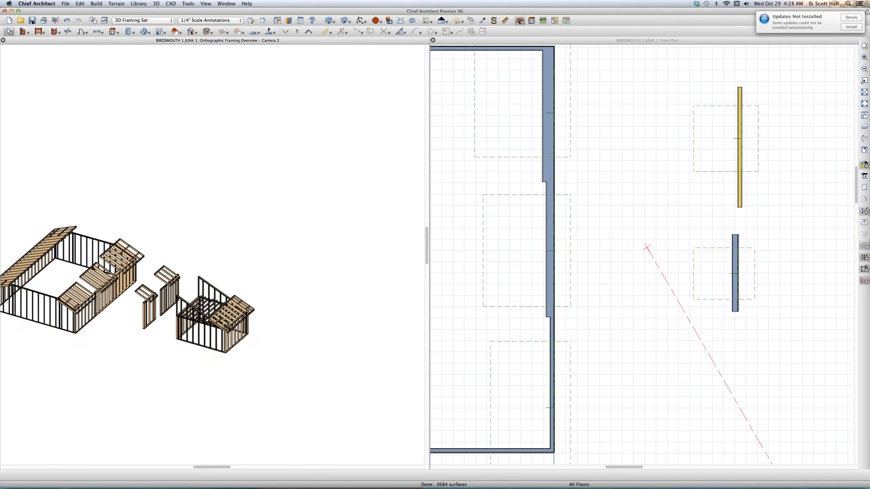
{"action": "scroll", "coordinate": [18, 318], "scroll_direction": "up", "scroll_amount": 5}
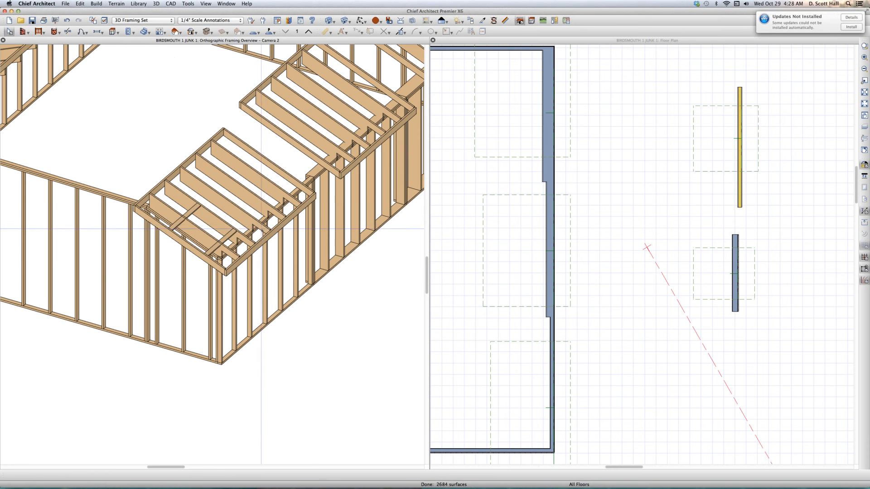
{"action": "scroll", "coordinate": [261, 227], "scroll_direction": "up", "scroll_amount": 6}
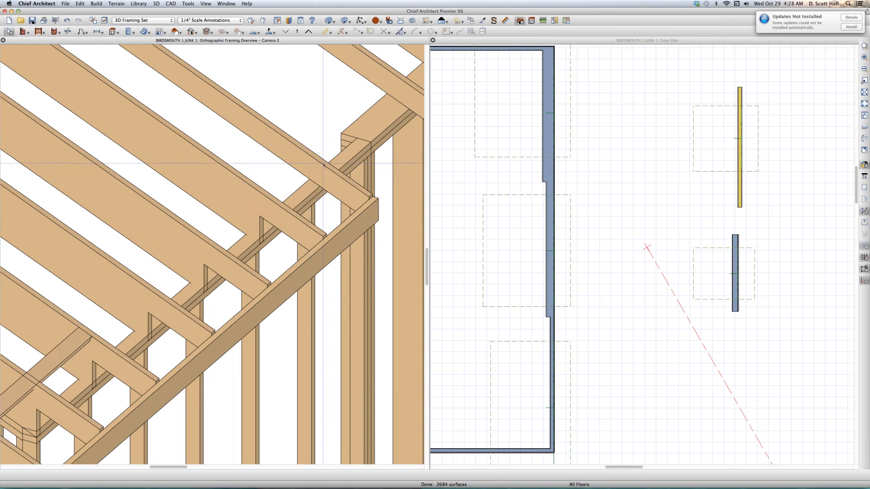
{"action": "scroll", "coordinate": [323, 163], "scroll_direction": "down", "scroll_amount": 5}
{"action": "scroll", "coordinate": [309, 175], "scroll_direction": "up", "scroll_amount": 2}
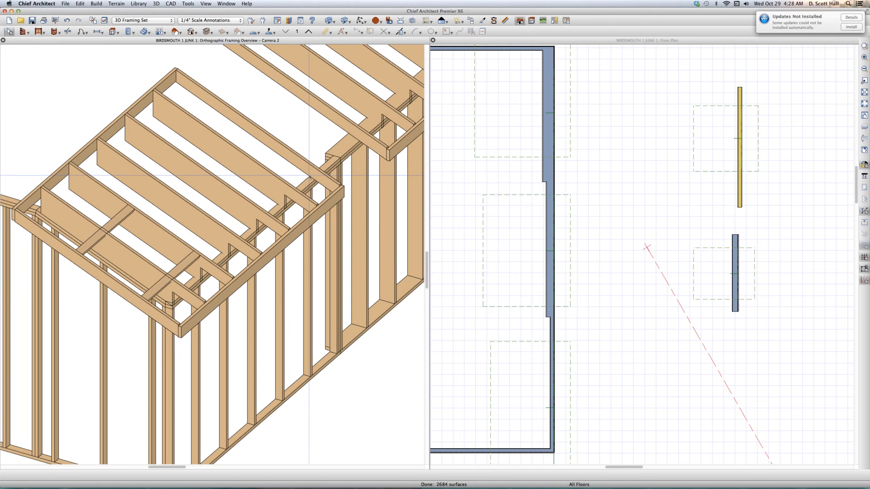
- Recheck the baseline heights and birdsmouth measurements of the right wall's lower and upper roof planes
{"action": "left_click", "coordinate": [499, 359]}
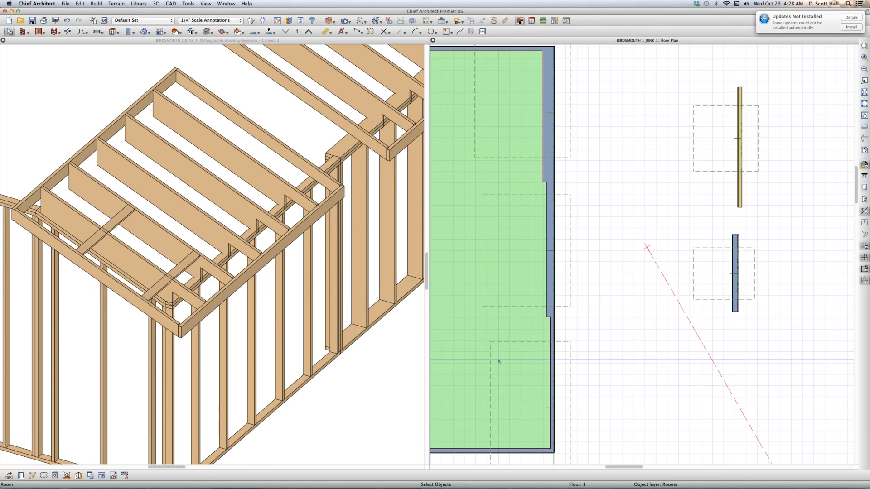
{"action": "left_click", "coordinate": [525, 345]}
{"action": "double_click", "coordinate": [533, 342]}
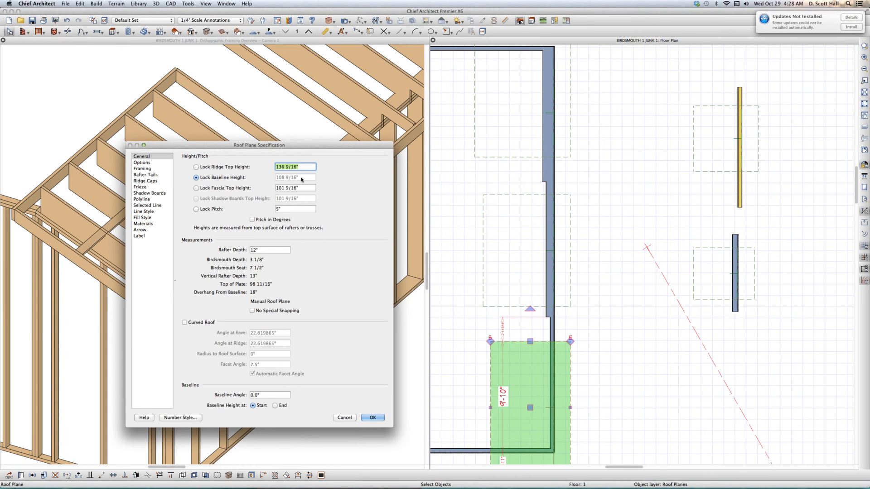
{"action": "left_click", "coordinate": [343, 418]}
{"action": "left_click", "coordinate": [521, 157]}
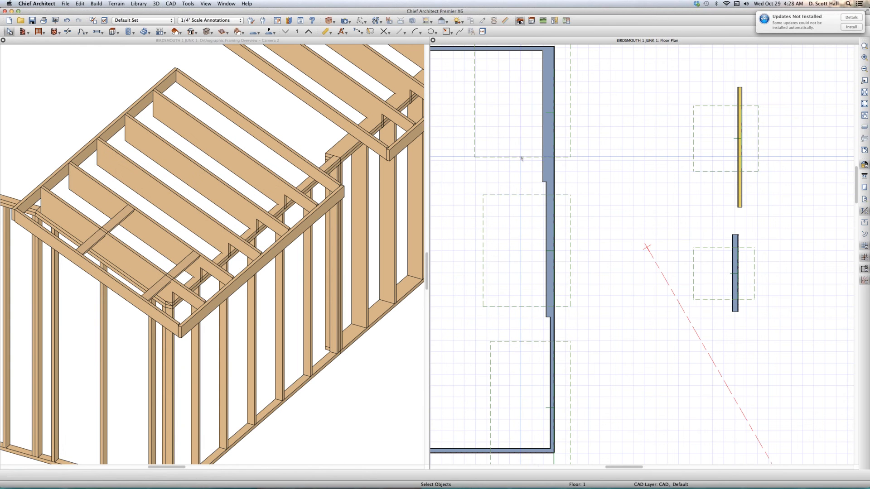
{"action": "double_click", "coordinate": [521, 157]}
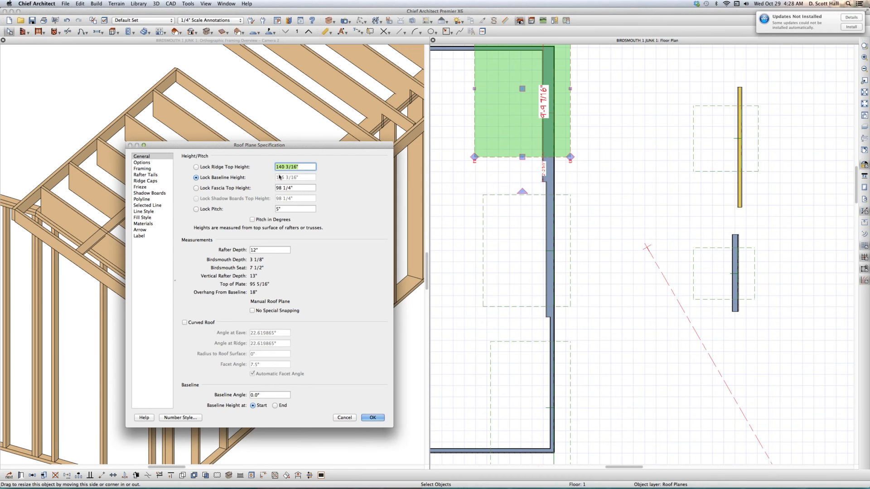
{"action": "left_click", "coordinate": [345, 417]}
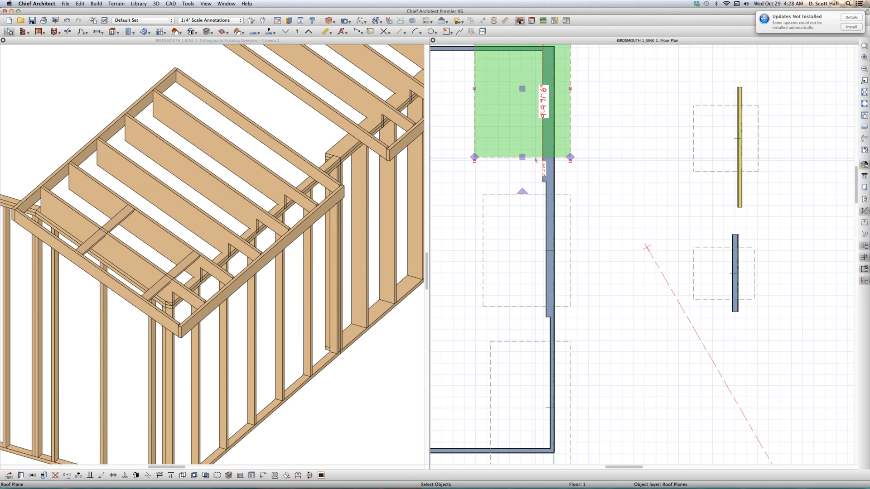
- Try a backclipped cross section through the upper roof plane on the large room's right wall, looking toward the lower planes
{"action": "left_click", "coordinate": [508, 133]}
{"action": "key", "text": "b"}
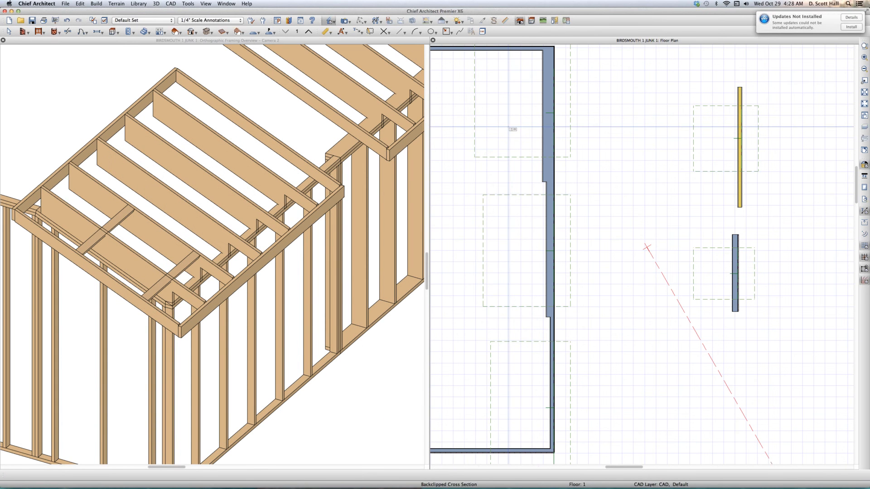
{"action": "left_click_drag", "start_coordinate": [510, 129], "coordinate": [529, 404]}
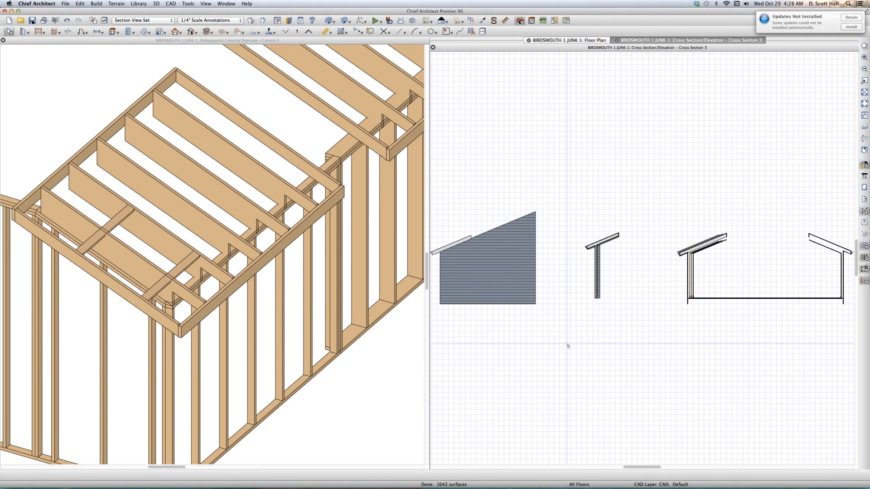
{"action": "scroll", "coordinate": [725, 241], "scroll_direction": "up", "scroll_amount": 3}
{"action": "scroll", "coordinate": [693, 232], "scroll_direction": "up", "scroll_amount": 4}
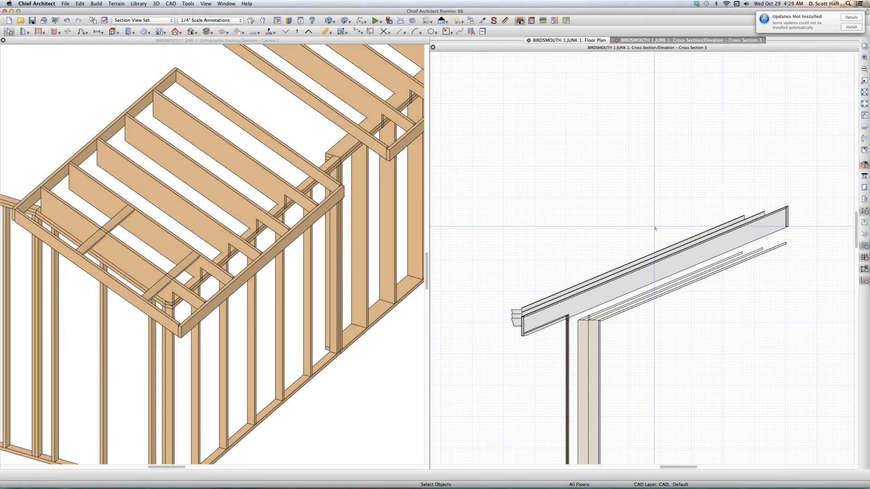
{"action": "key", "text": "super+w"}
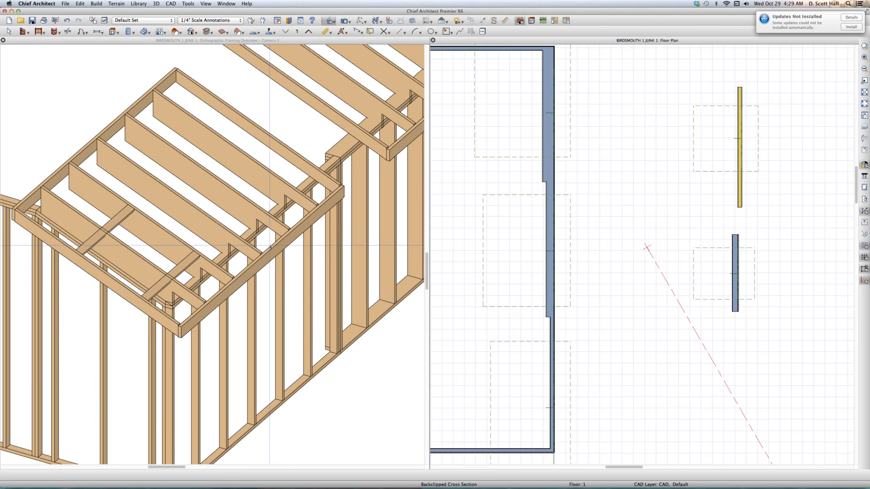
{"action": "left_click", "coordinate": [269, 257]}
{"action": "key", "text": "Escape"}
- Create a cross section through the lower roof plane on the large room's right wall, looking toward the upper planes
{"action": "left_click", "coordinate": [524, 384]}
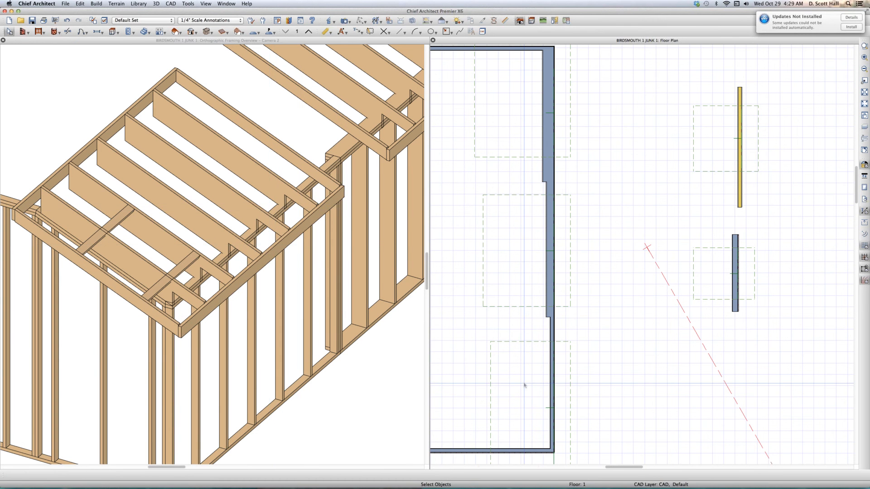
{"action": "key", "text": "c"}
{"action": "left_click_drag", "start_coordinate": [526, 384], "coordinate": [520, 271]}
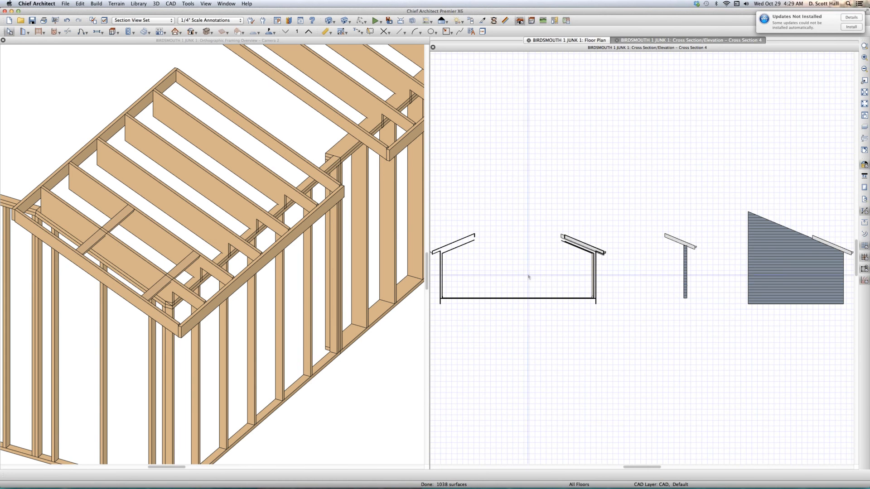
{"action": "scroll", "coordinate": [540, 272], "scroll_direction": "up", "scroll_amount": 5}
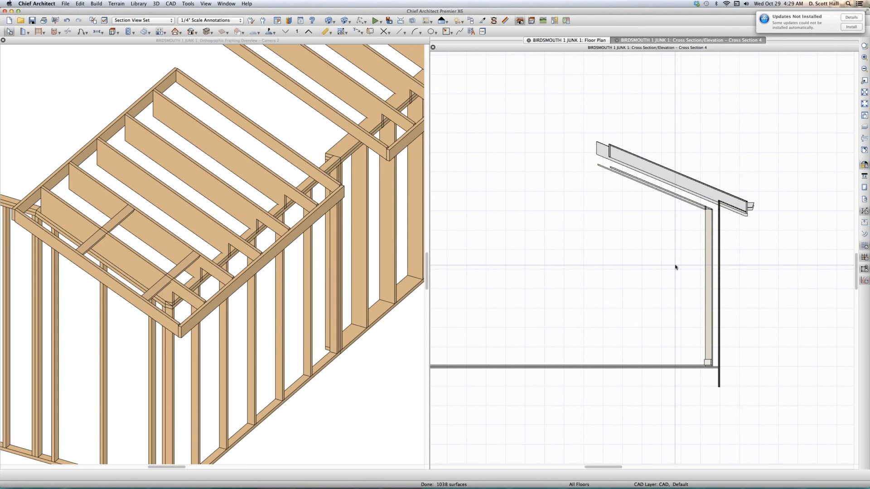
- Display all framing layers in the Section View Set, from Framing, Bearing Lines through Framing, Wall Bridging
{"action": "key", "text": "super+l"}
{"action": "type", "text": "fr"}
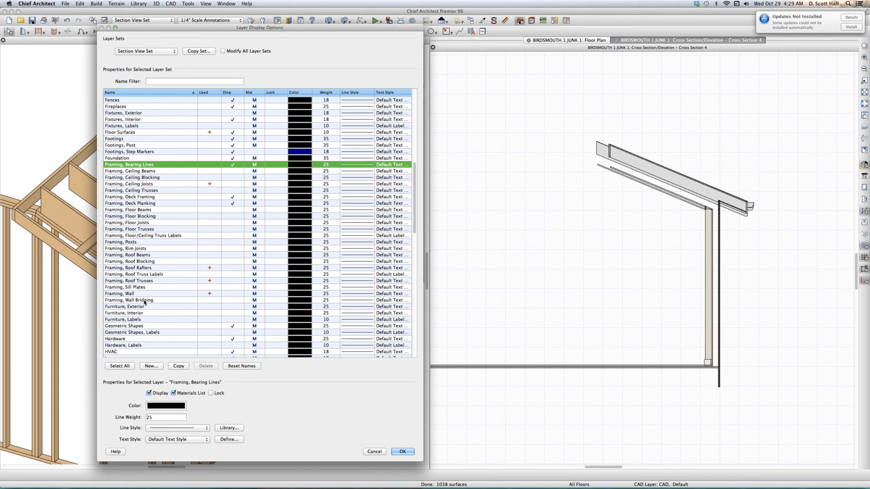
{"action": "left_click", "coordinate": [144, 301], "text": "shift"}
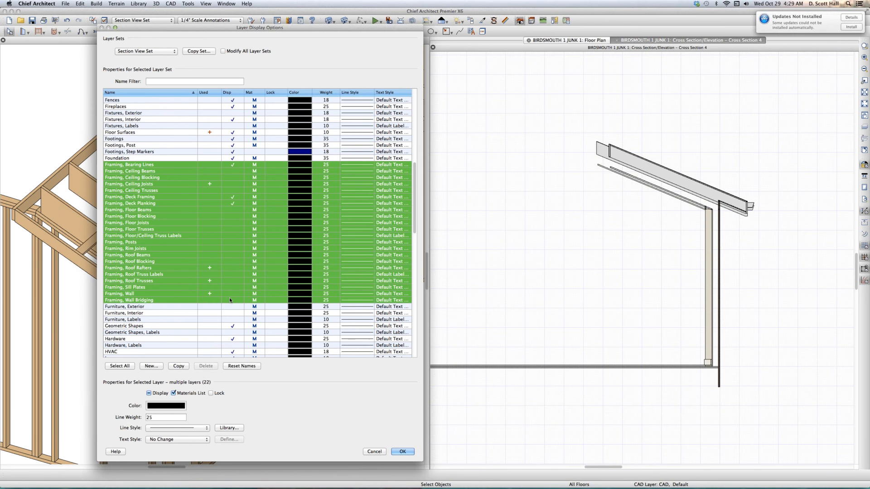
{"action": "left_click", "coordinate": [148, 393]}
{"action": "key", "text": "Return"}
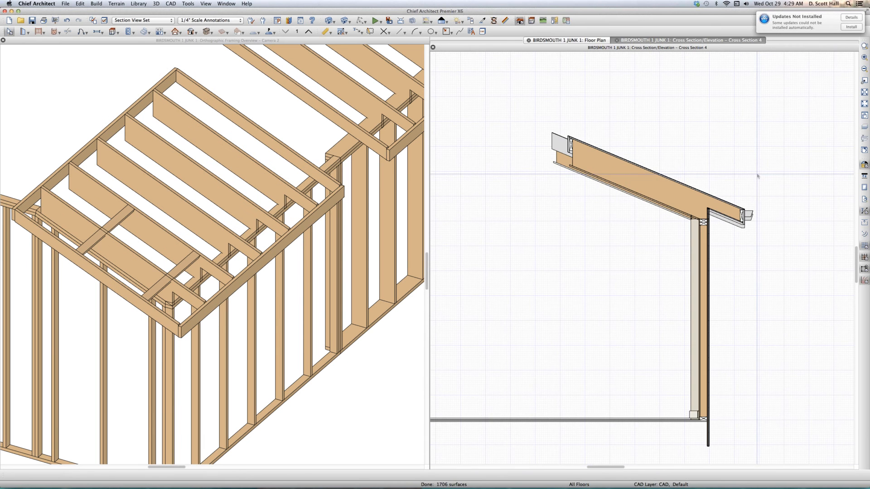
- Draw a CAD box about 1'-2" wide from the top plate's outer corner up to the rafter's top edge
{"action": "scroll", "coordinate": [696, 258], "scroll_direction": "up", "scroll_amount": 3}
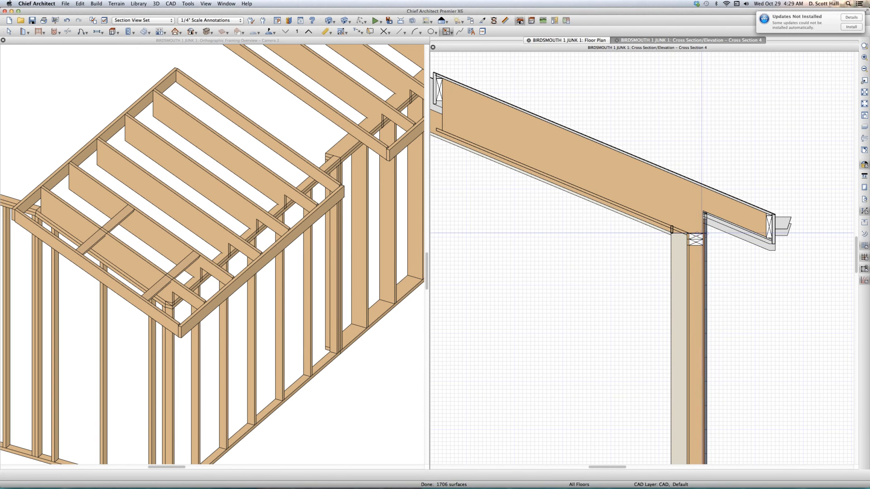
{"action": "mouse_move", "coordinate": [703, 232]}
{"action": "left_mouse_down"}
{"action": "mouse_move", "coordinate": [763, 158]}
{"action": "mouse_move", "coordinate": [689, 196]}
{"action": "left_mouse_up"}
{"action": "scroll", "coordinate": [738, 165], "scroll_direction": "up", "scroll_amount": 1}
{"action": "left_click", "coordinate": [738, 165]}
{"action": "scroll", "coordinate": [693, 196], "scroll_direction": "up", "scroll_amount": 1}
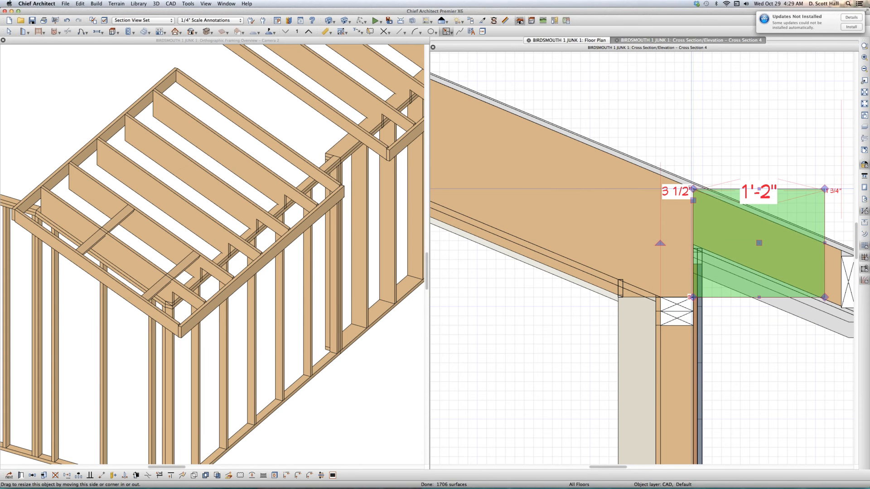
- Draw a horizontal CAD line from the box's upper corner at the rafter top inward across the rafter, and select it
{"action": "key", "text": "l"}
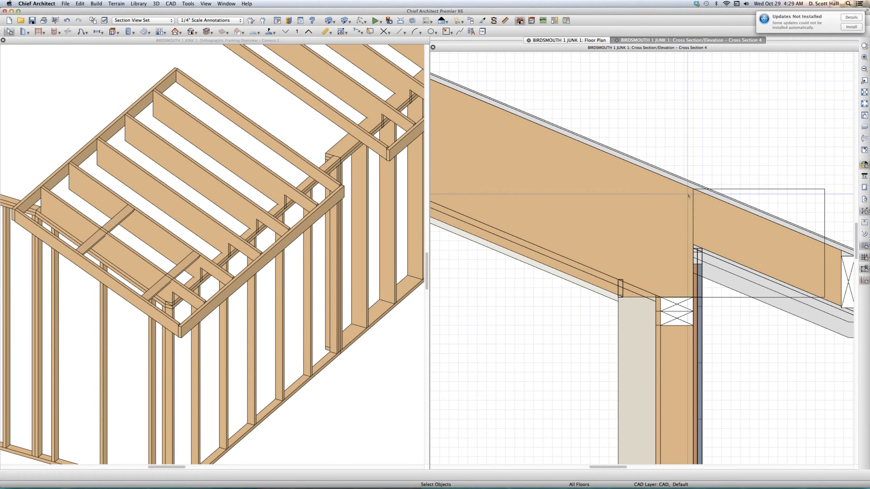
{"action": "left_click_drag", "start_coordinate": [693, 189], "coordinate": [589, 189]}
{"action": "left_click", "coordinate": [620, 190]}
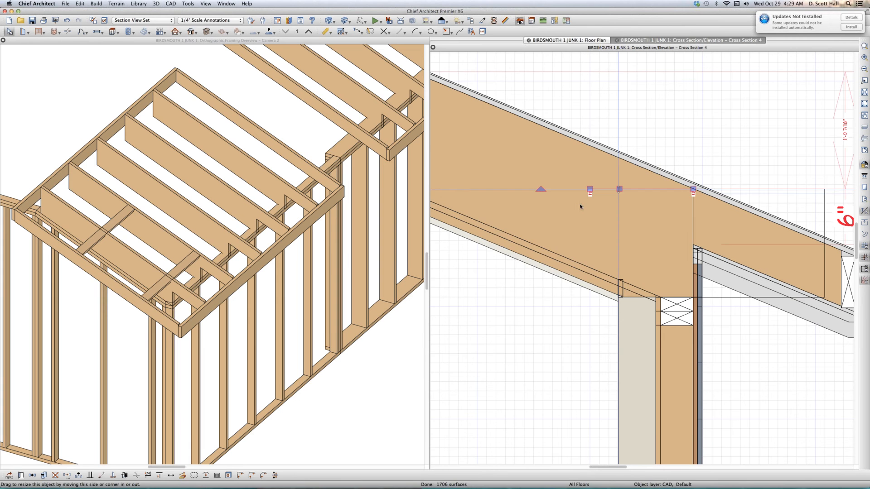
- Check the start and end point coordinates of the CAD line at the rafter top in its specification, without changing it
{"action": "key", "text": "super+e"}
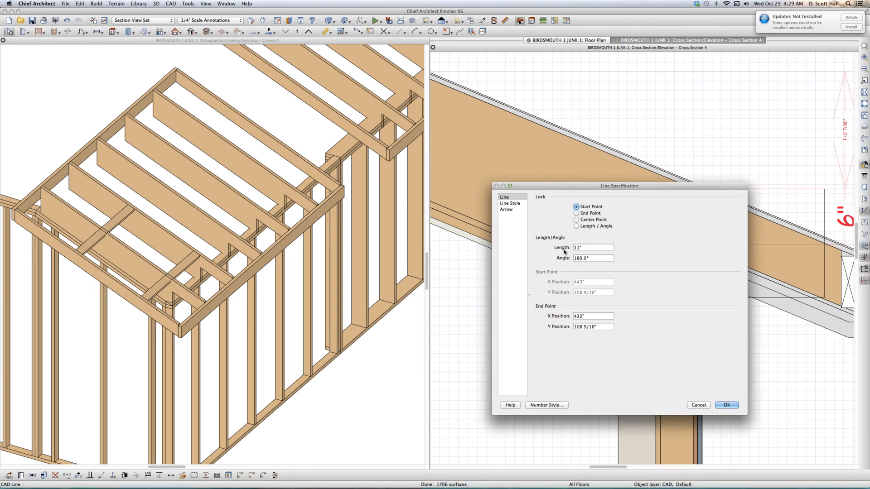
{"action": "left_click", "coordinate": [597, 227]}
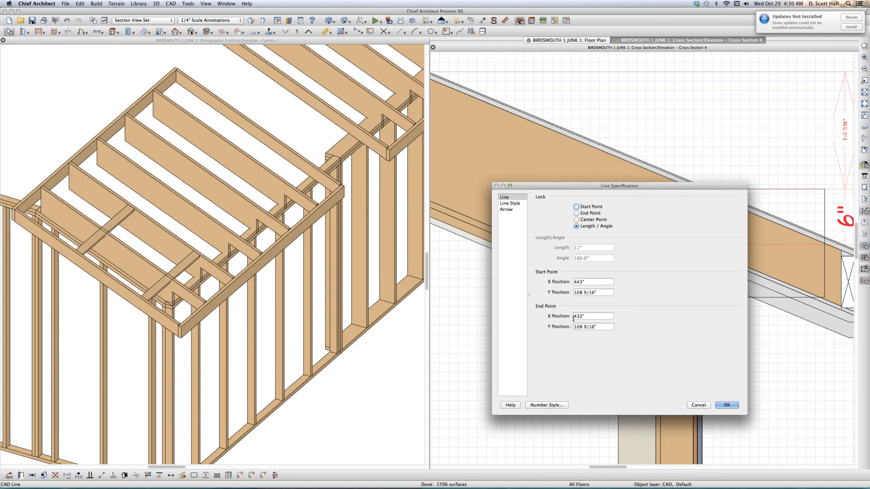
{"action": "left_click", "coordinate": [698, 405]}
- Tile the framing overview, cross section and floor plan, and check the lower roof plane's heights and birdsmouth measurements in its specification
{"action": "left_click", "coordinate": [373, 280]}
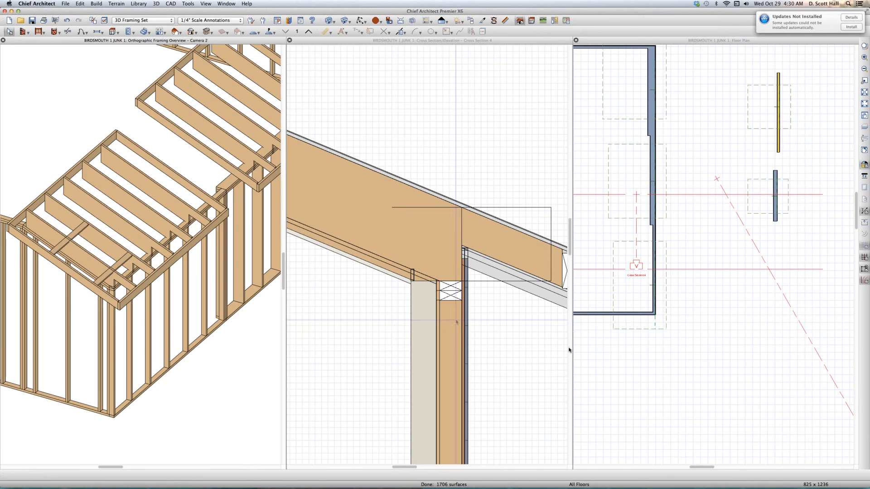
{"action": "left_click", "coordinate": [633, 328]}
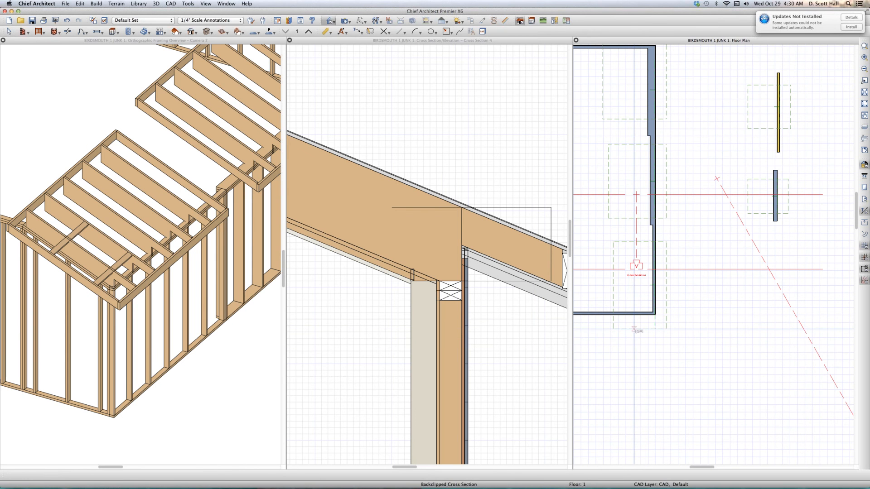
{"action": "double_click", "coordinate": [633, 328]}
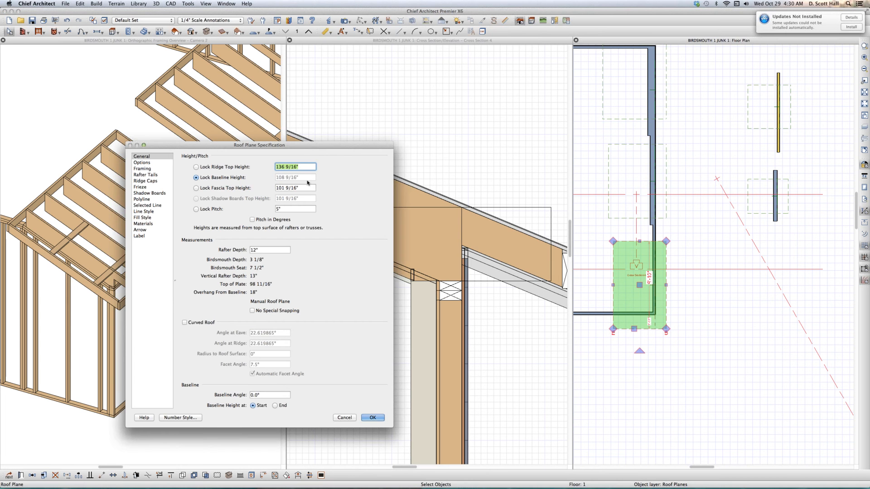
{"action": "left_click", "coordinate": [372, 417]}
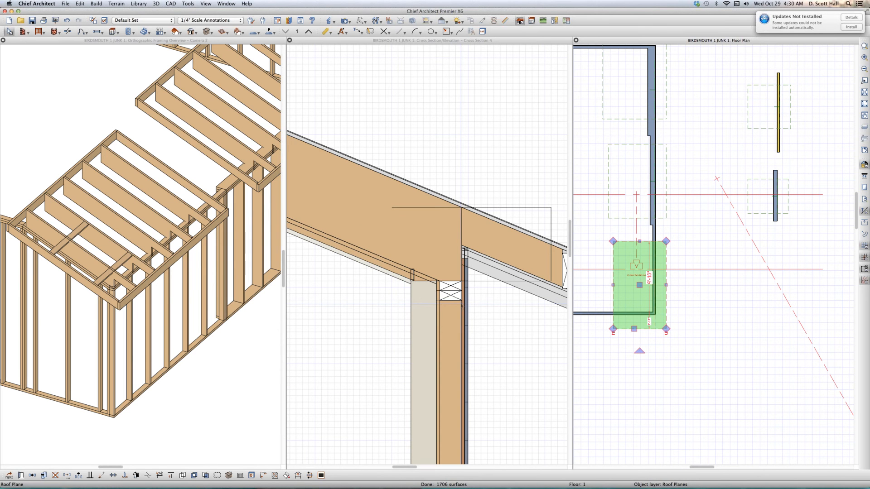
- Check the upper roof plane's heights in its specification, and inspect the top plates where the wall thickness changes in the framing overview
{"action": "left_click", "coordinate": [634, 219]}
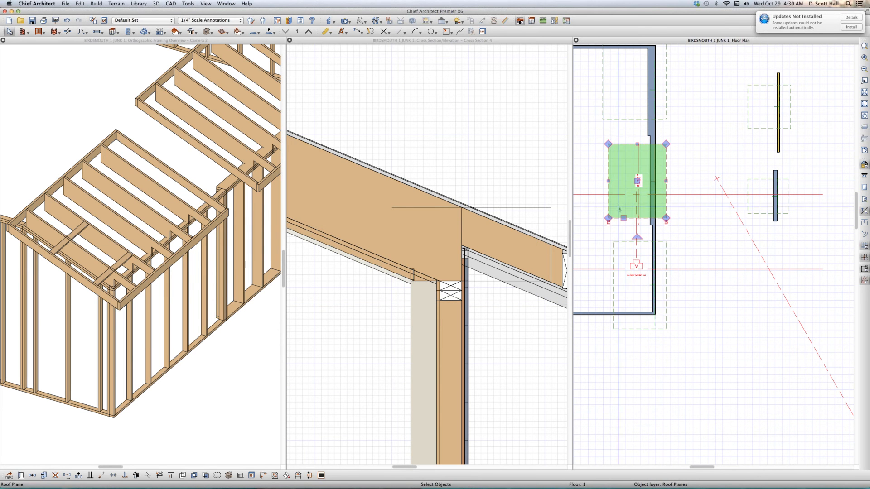
{"action": "left_click", "coordinate": [634, 119]}
{"action": "left_click", "coordinate": [634, 120]}
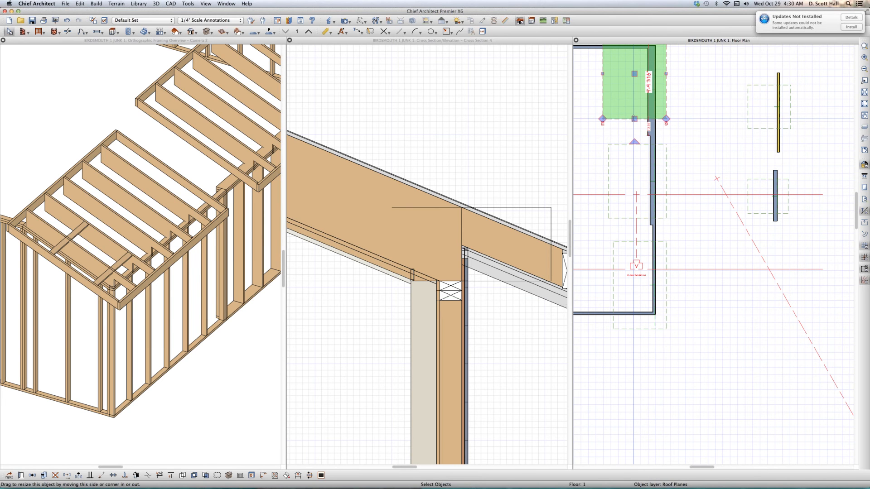
{"action": "double_click", "coordinate": [634, 119]}
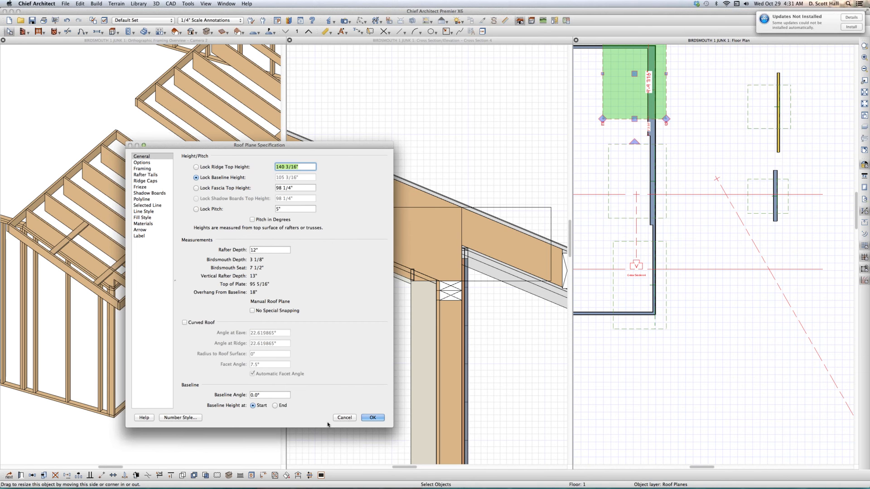
{"action": "left_click", "coordinate": [344, 417]}
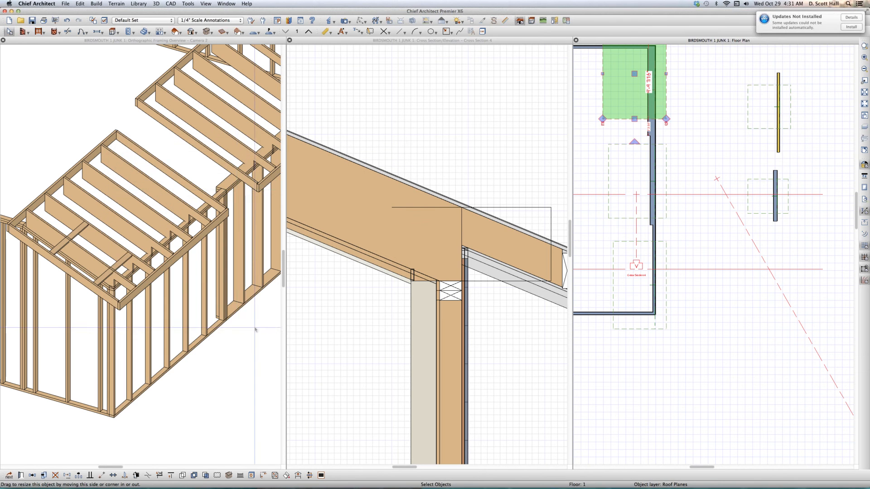
{"action": "scroll", "coordinate": [215, 205], "scroll_direction": "up", "scroll_amount": 3}
{"action": "scroll", "coordinate": [195, 211], "scroll_direction": "up", "scroll_amount": 2}
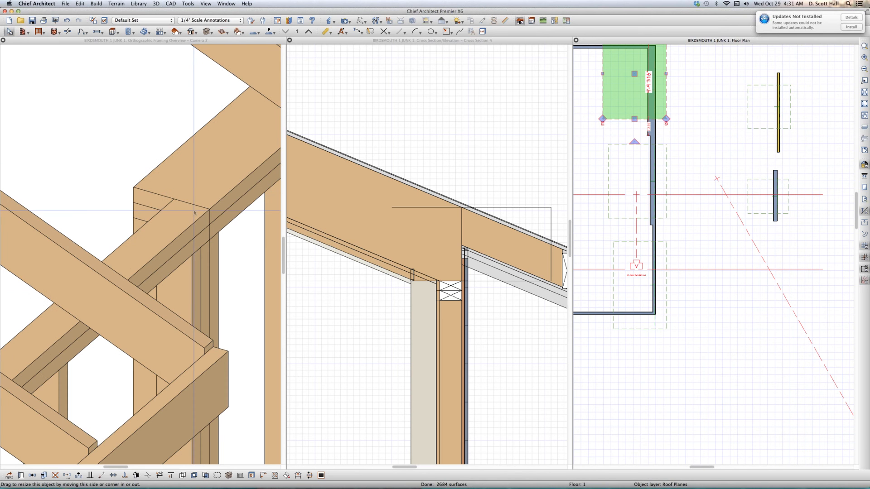
{"action": "scroll", "coordinate": [194, 211], "scroll_direction": "down", "scroll_amount": 2}
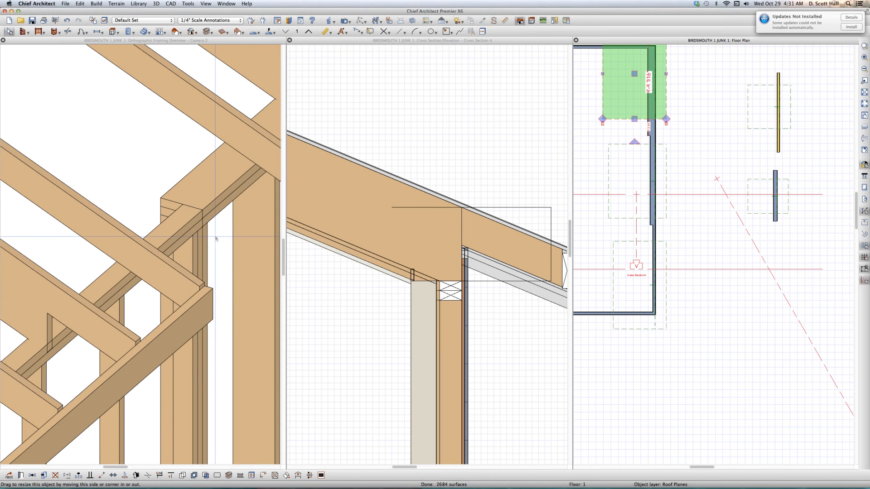
- Create a cross section through the lower roof plane in the floor plan, looking toward the upper planes
{"action": "left_click", "coordinate": [682, 244]}
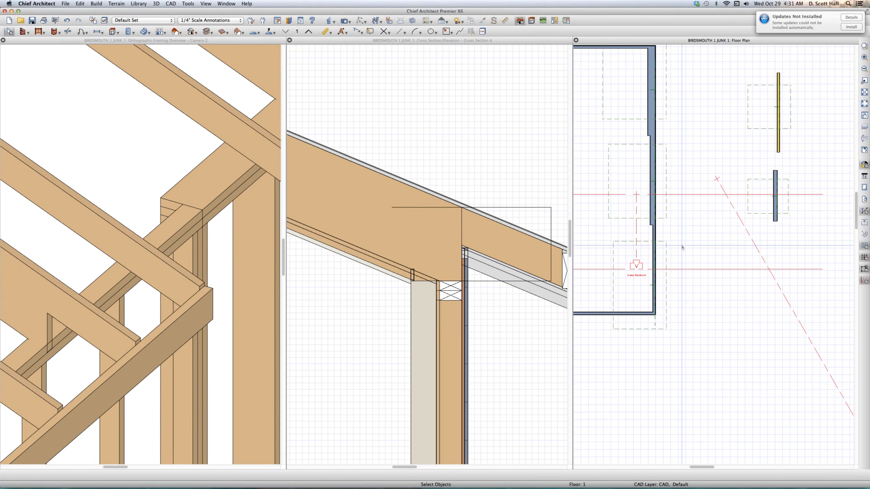
{"action": "key", "text": "x"}
{"action": "left_click_drag", "start_coordinate": [679, 257], "coordinate": [680, 235]}
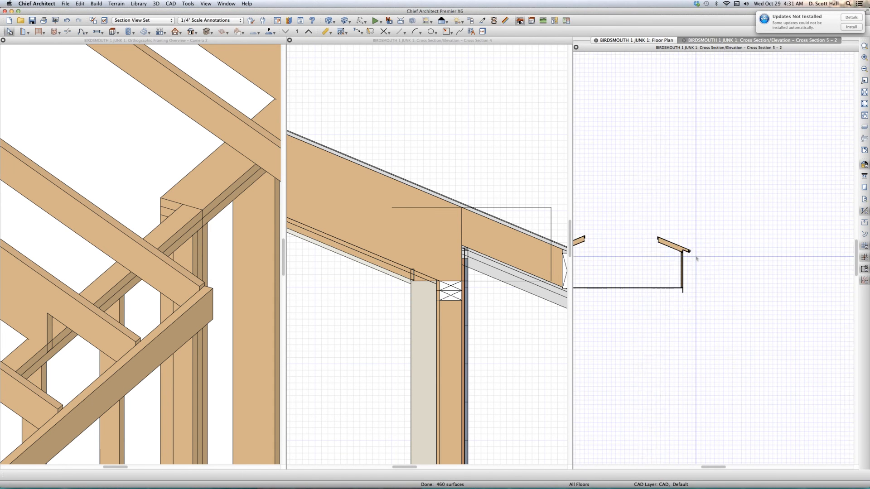
- Draw a horizontal CAD line about 32" long outward from the top plate's outer corner and check its endpoint coordinates
{"action": "key", "text": "l"}
{"action": "scroll", "coordinate": [616, 240], "scroll_direction": "up", "scroll_amount": 2}
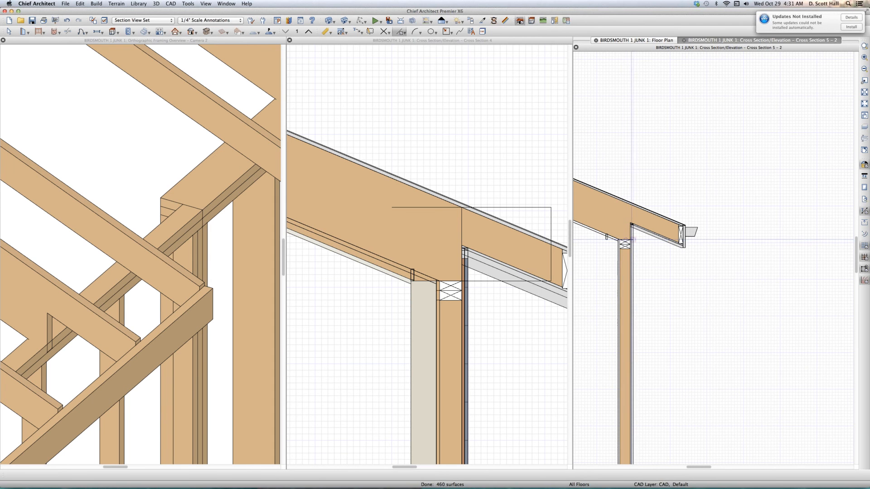
{"action": "scroll", "coordinate": [631, 239], "scroll_direction": "up", "scroll_amount": 2}
{"action": "mouse_move", "coordinate": [631, 239]}
{"action": "left_mouse_down"}
{"action": "mouse_move", "coordinate": [853, 237]}
{"action": "mouse_move", "coordinate": [826, 239]}
{"action": "left_mouse_up"}
{"action": "key", "text": "space"}
{"action": "left_click", "coordinate": [815, 240]}
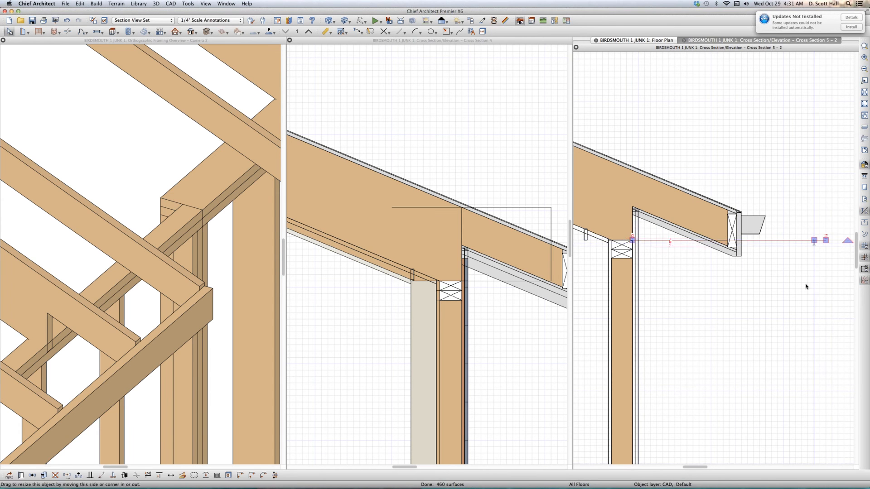
{"action": "key", "text": "super+e"}
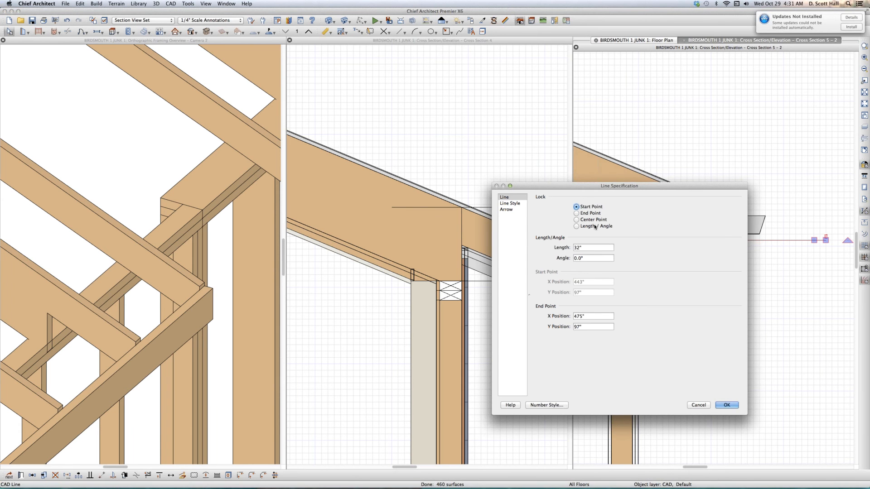
{"action": "left_click", "coordinate": [583, 226]}
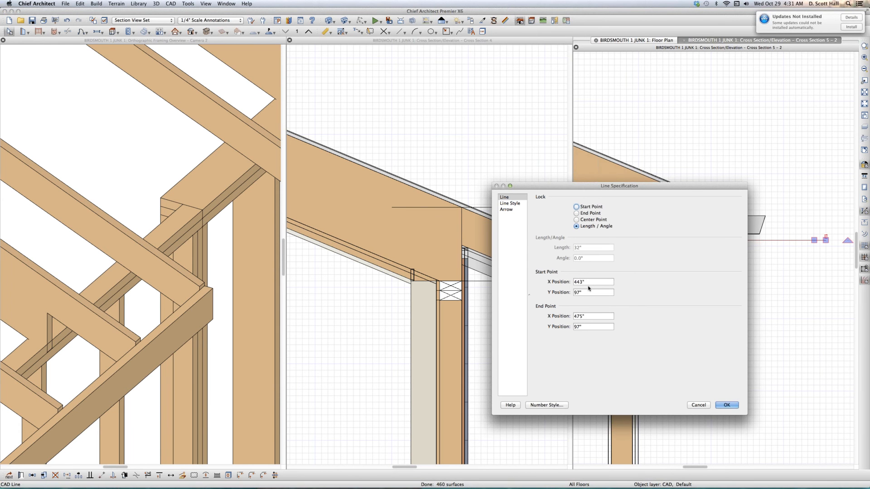
{"action": "left_click", "coordinate": [699, 410]}
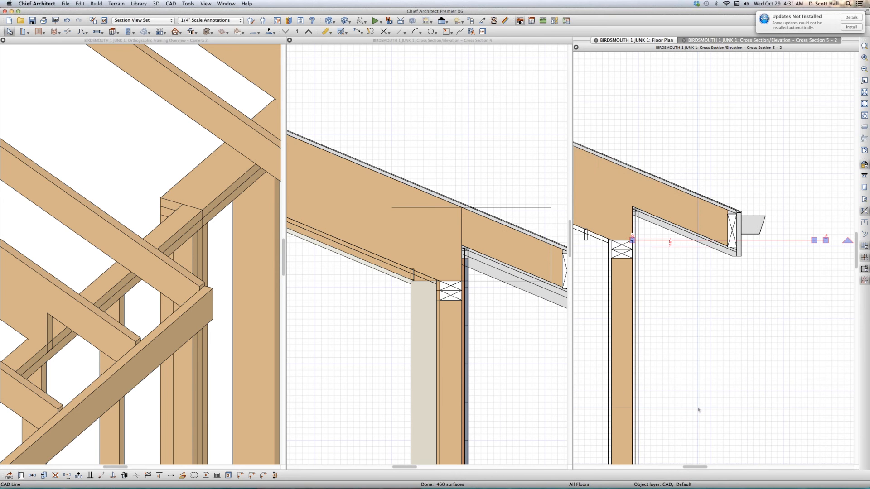
- Close the lower plane's cross section without saving and create one through the upper roof plane over the thickest wall, looking up the plan
{"action": "scroll", "coordinate": [699, 409], "scroll_direction": "down", "scroll_amount": 5}
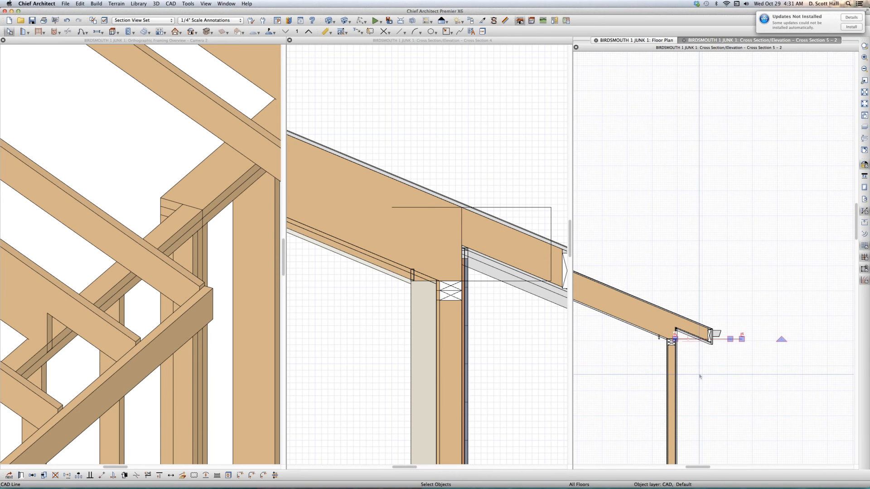
{"action": "key", "text": "super+w"}
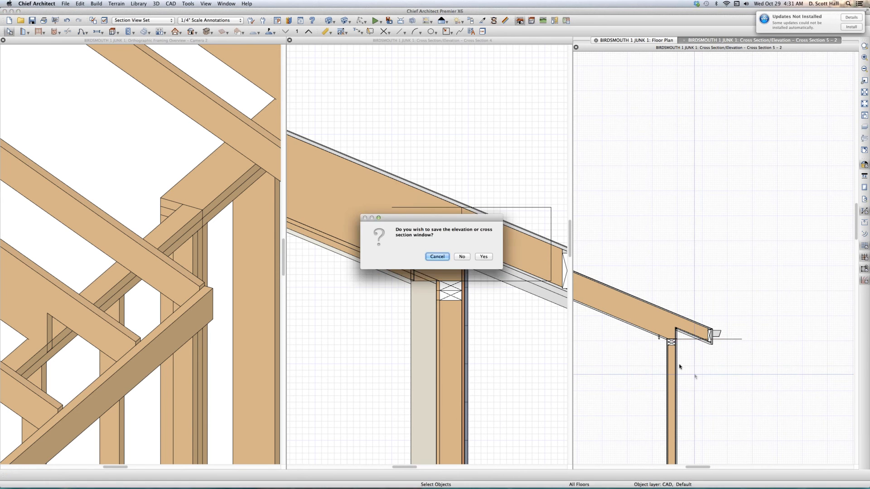
{"action": "left_click", "coordinate": [462, 257]}
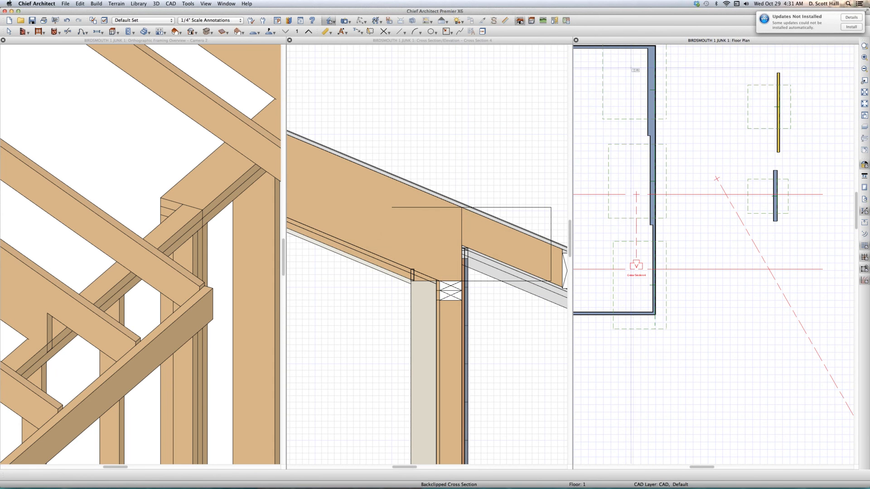
{"action": "left_click_drag", "start_coordinate": [635, 87], "coordinate": [635, 59]}
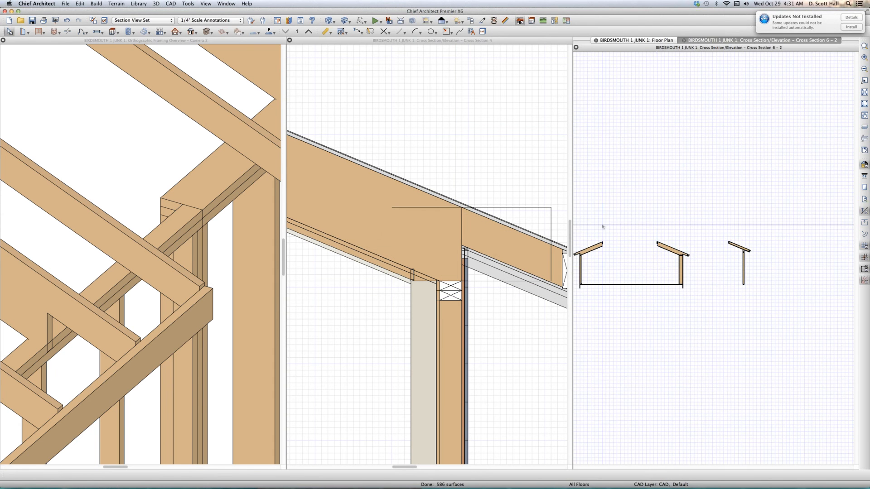
{"action": "scroll", "coordinate": [602, 226], "scroll_direction": "up", "scroll_amount": 6}
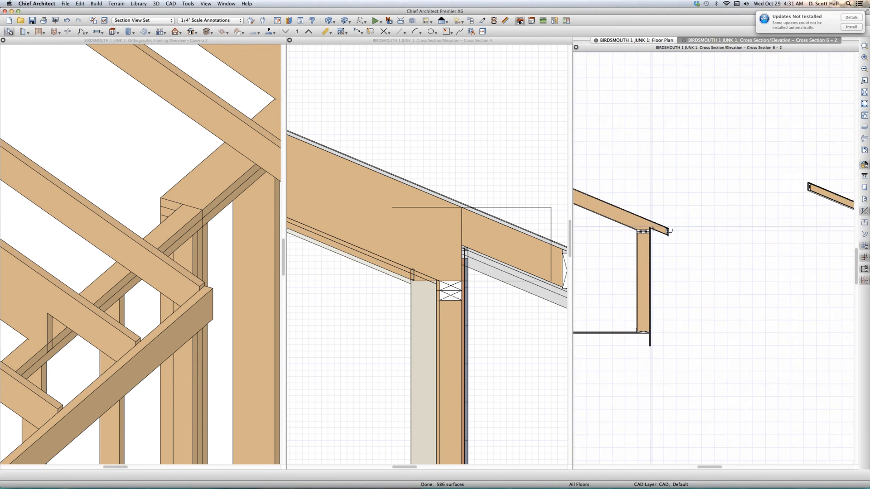
{"action": "scroll", "coordinate": [652, 224], "scroll_direction": "up", "scroll_amount": 4}
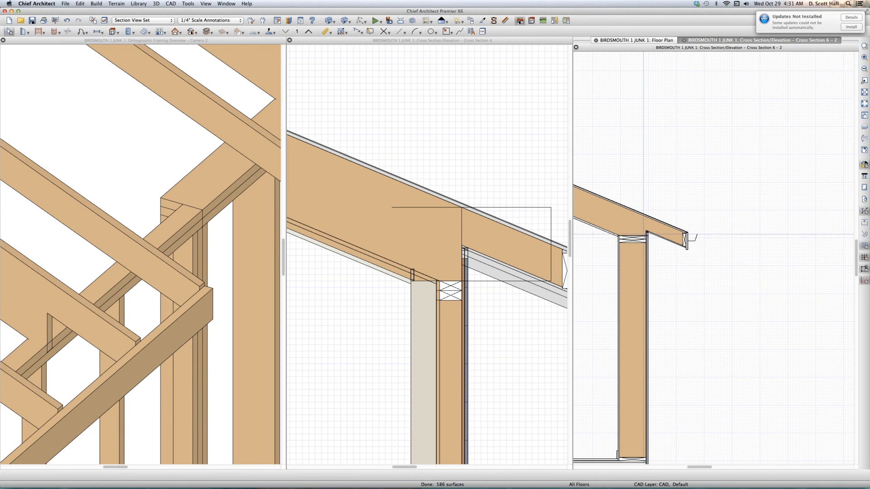
- Draw a horizontal CAD line about 40" long from the thick wall's top plate outward past the fascia, and check its endpoint coordinates
{"action": "key", "text": "l"}
{"action": "left_click_drag", "start_coordinate": [642, 235], "coordinate": [734, 236]}
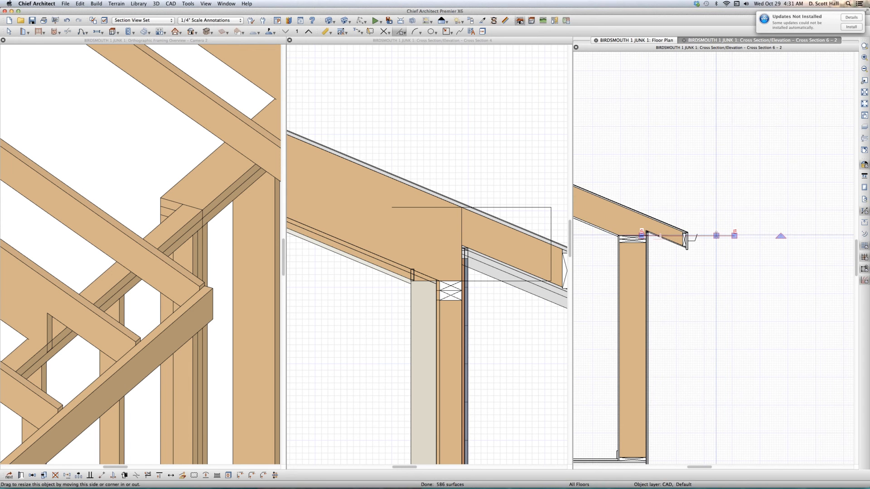
{"action": "double_click", "coordinate": [716, 236]}
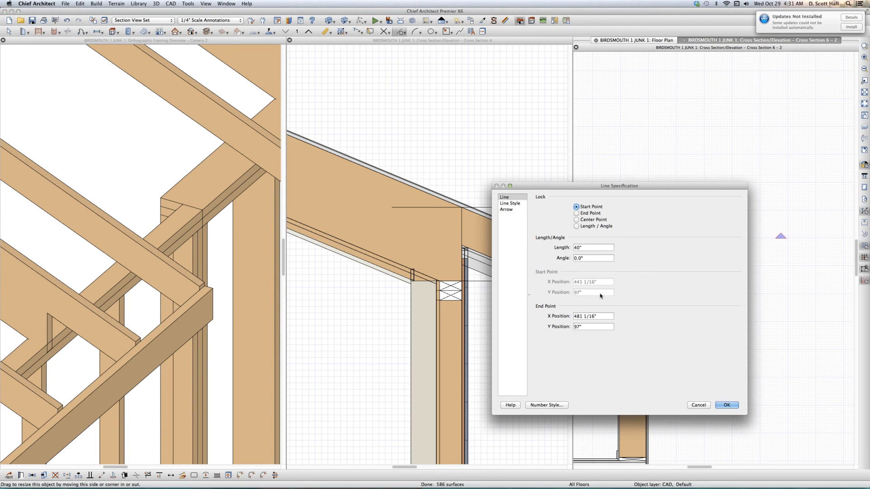
{"action": "left_click", "coordinate": [585, 226]}
{"action": "key", "text": "Tab"}
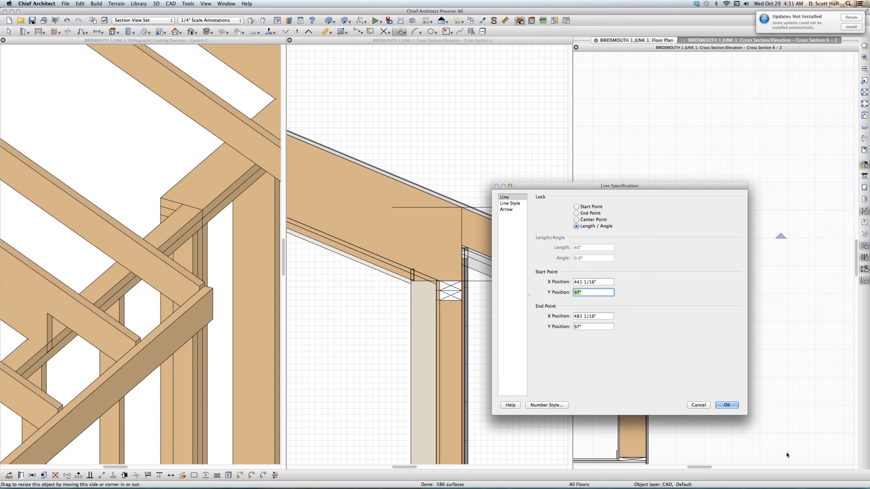
{"action": "left_click", "coordinate": [694, 406]}
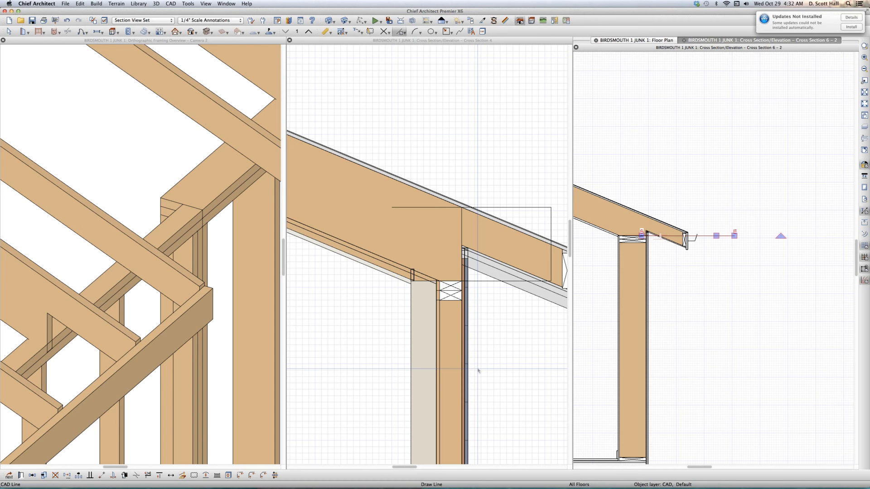
- Close Cross Section 4 without saving it, and close the orthographic framing overview
{"action": "left_click", "coordinate": [406, 363]}
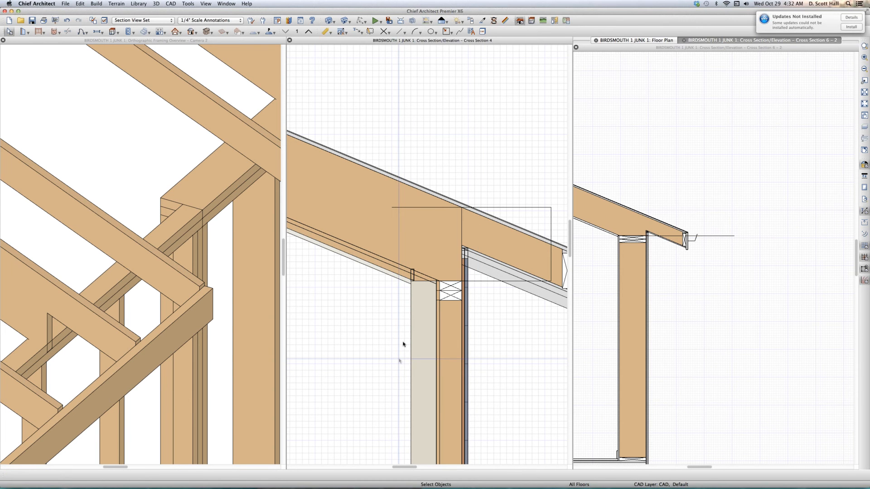
{"action": "key", "text": "super+w"}
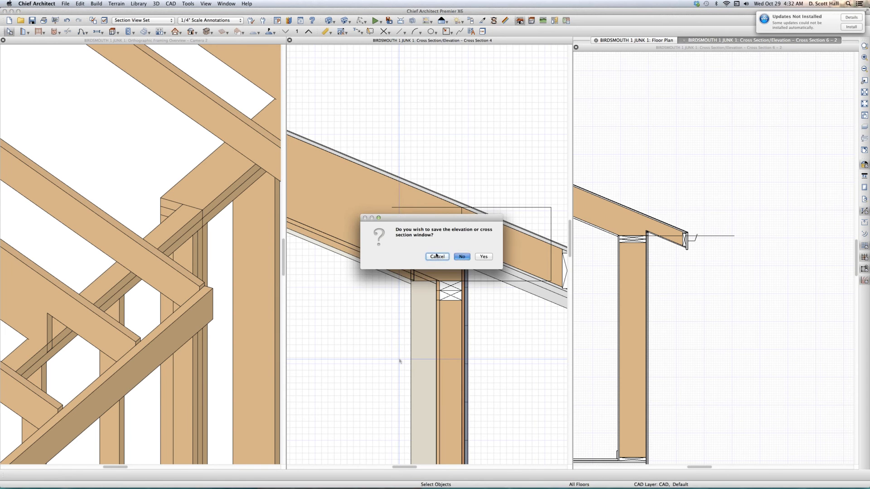
{"action": "left_click", "coordinate": [461, 256]}
{"action": "left_click", "coordinate": [170, 277]}
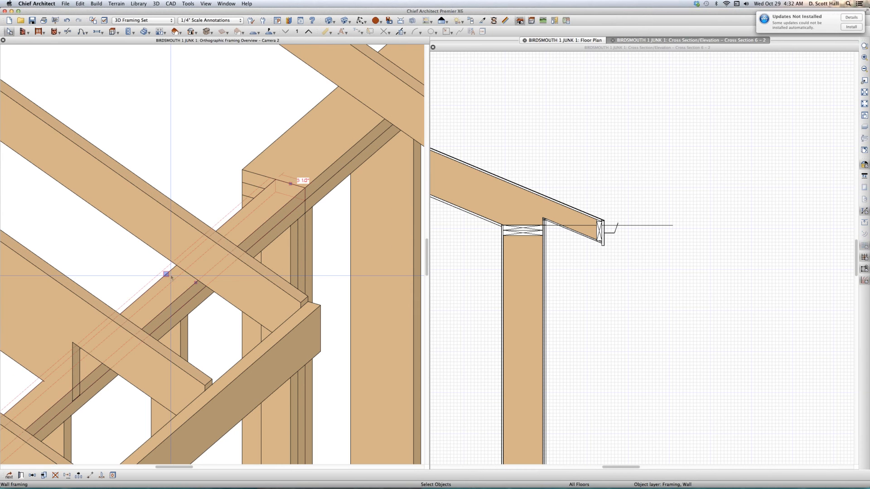
{"action": "key", "text": "super+w"}
- Tile the remaining cross section and floor plan side by side, and make the floor plan the active view
{"action": "scroll", "coordinate": [309, 240], "scroll_direction": "down", "scroll_amount": 3}
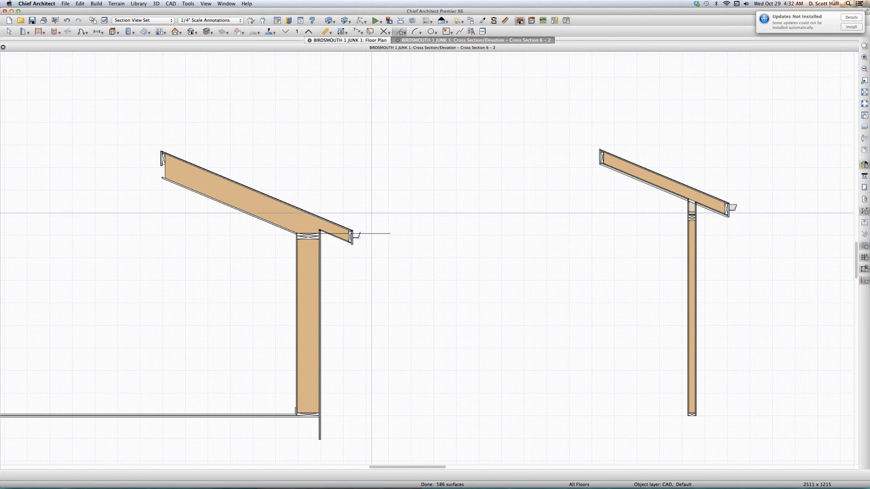
{"action": "key", "text": "super+shift+v"}
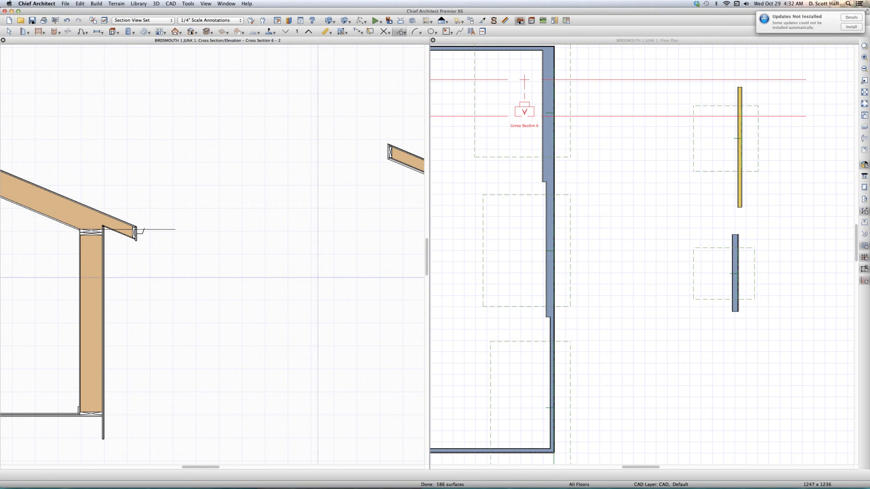
{"action": "left_click", "coordinate": [515, 372]}
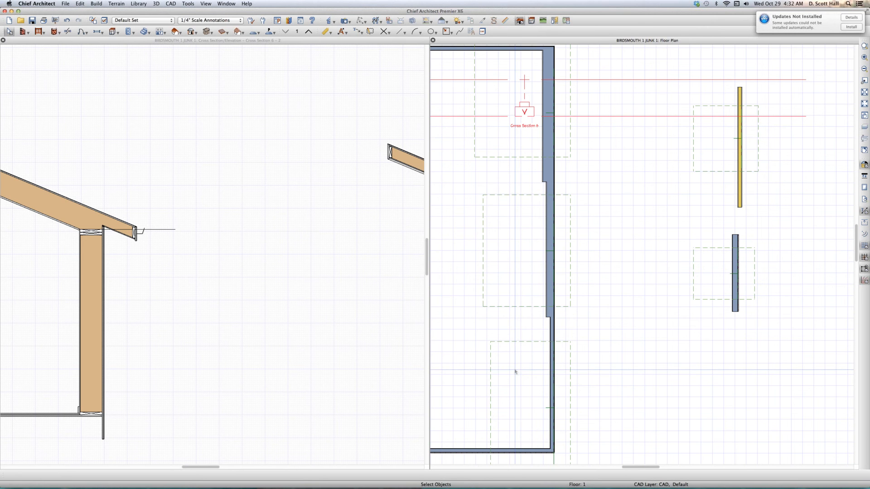
- Create a cross section through the lower roof plane over the thinnest wall, looking up the plan, tile it with the other views, and examine its top plate
{"action": "key", "text": "b"}
{"action": "left_click_drag", "start_coordinate": [513, 376], "coordinate": [513, 328]}
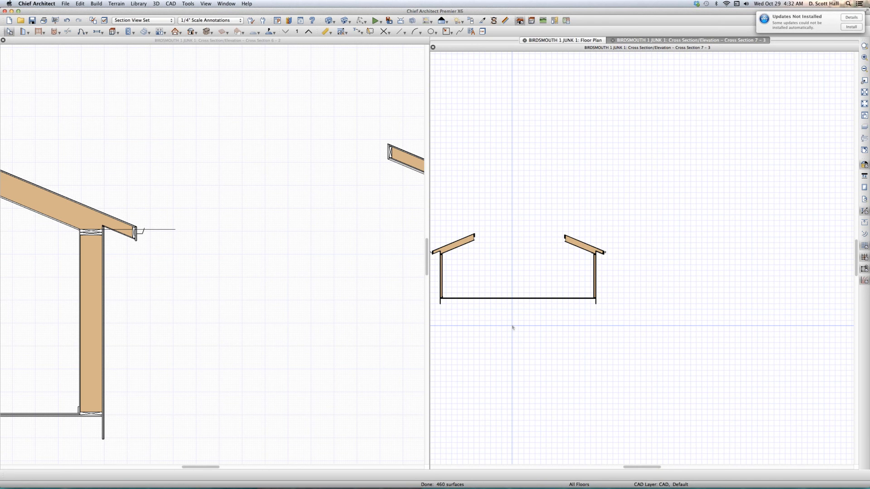
{"action": "key", "text": "v"}
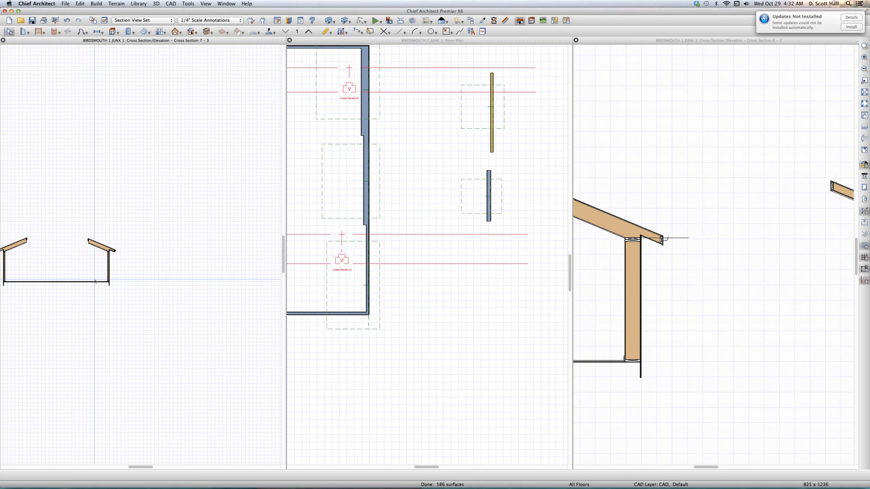
{"action": "scroll", "coordinate": [94, 281], "scroll_direction": "up", "scroll_amount": 8}
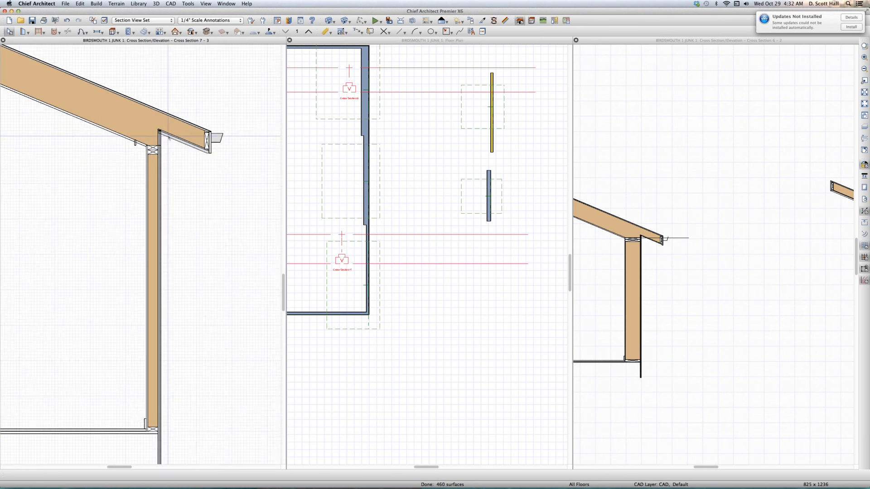
{"action": "scroll", "coordinate": [147, 144], "scroll_direction": "up", "scroll_amount": 2}
{"action": "scroll", "coordinate": [146, 144], "scroll_direction": "up", "scroll_amount": 2}
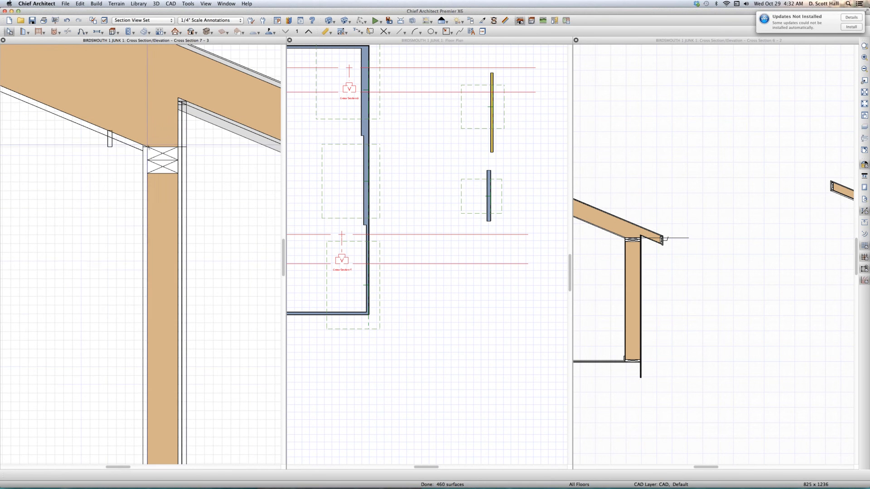
{"action": "scroll", "coordinate": [146, 145], "scroll_direction": "up", "scroll_amount": 2}
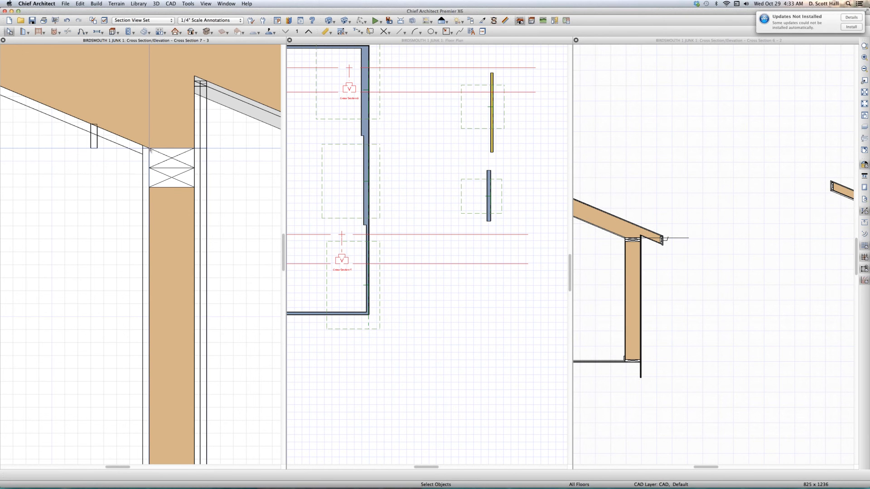
- Check the endpoint coordinates of the 40" CAD line at the thick wall's top plate in Cross Section 6
{"action": "left_click", "coordinate": [648, 244]}
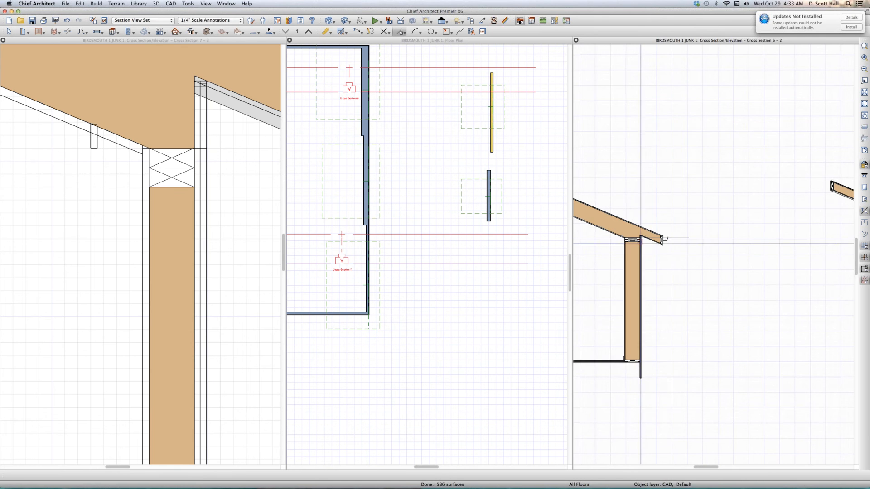
{"action": "scroll", "coordinate": [626, 237], "scroll_direction": "up", "scroll_amount": 4}
{"action": "scroll", "coordinate": [622, 238], "scroll_direction": "up", "scroll_amount": 1}
{"action": "scroll", "coordinate": [622, 238], "scroll_direction": "up", "scroll_amount": 1}
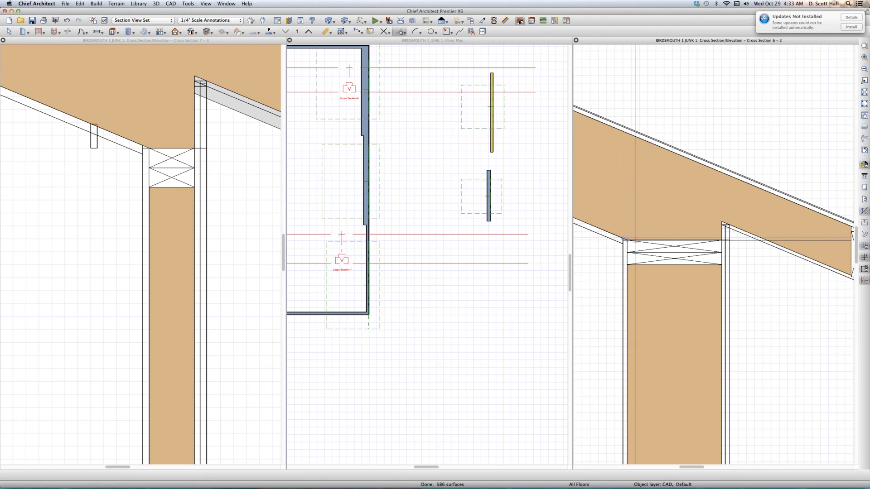
{"action": "key", "text": "space"}
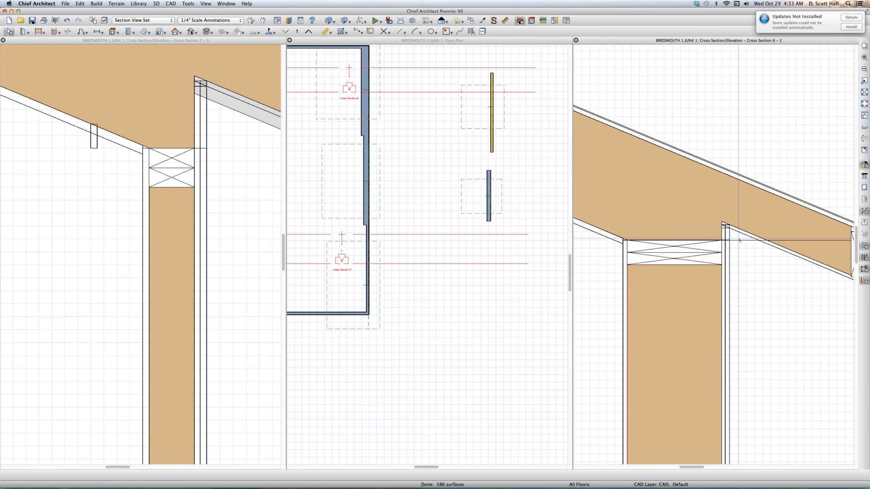
{"action": "left_click", "coordinate": [738, 241]}
{"action": "scroll", "coordinate": [735, 245], "scroll_direction": "up", "scroll_amount": 3}
{"action": "scroll", "coordinate": [735, 236], "scroll_direction": "down", "scroll_amount": 2}
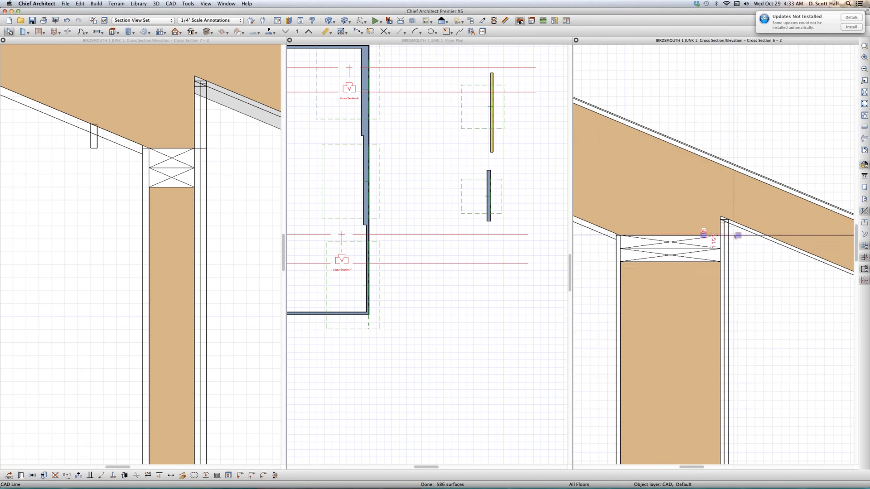
{"action": "double_click", "coordinate": [733, 236]}
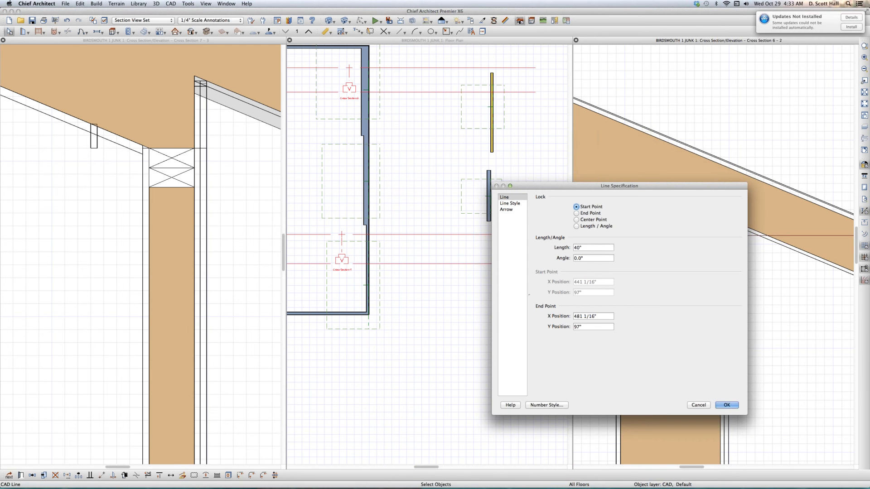
{"action": "left_click", "coordinate": [726, 405]}
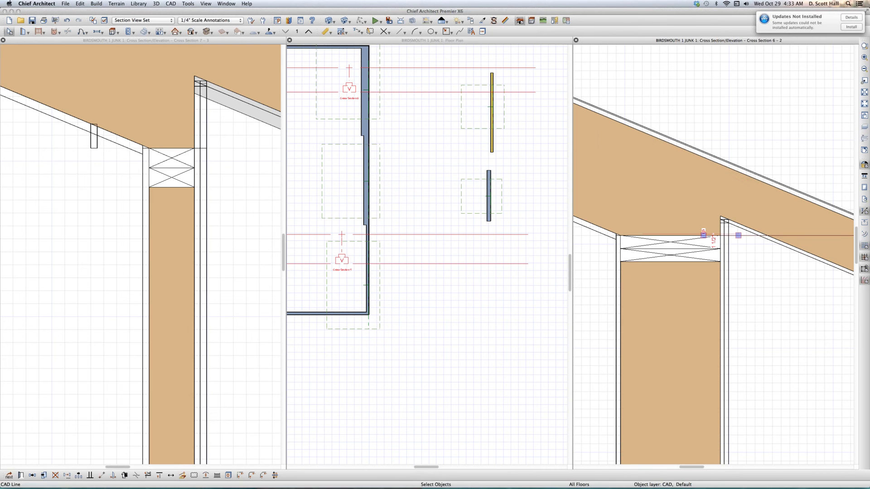
- Draw a horizontal CAD line about 11" long inward from the top of the thin wall's top plate and check its endpoint coordinates
{"action": "left_click", "coordinate": [179, 131]}
{"action": "key", "text": "l"}
{"action": "key", "text": "Escape"}
{"action": "left_click", "coordinate": [182, 146]}
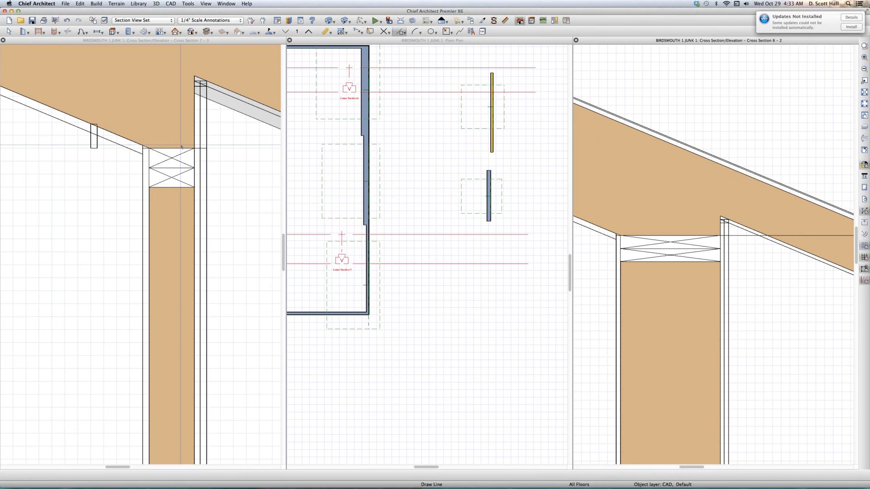
{"action": "key", "text": "l"}
{"action": "left_click_drag", "start_coordinate": [181, 148], "coordinate": [37, 148]}
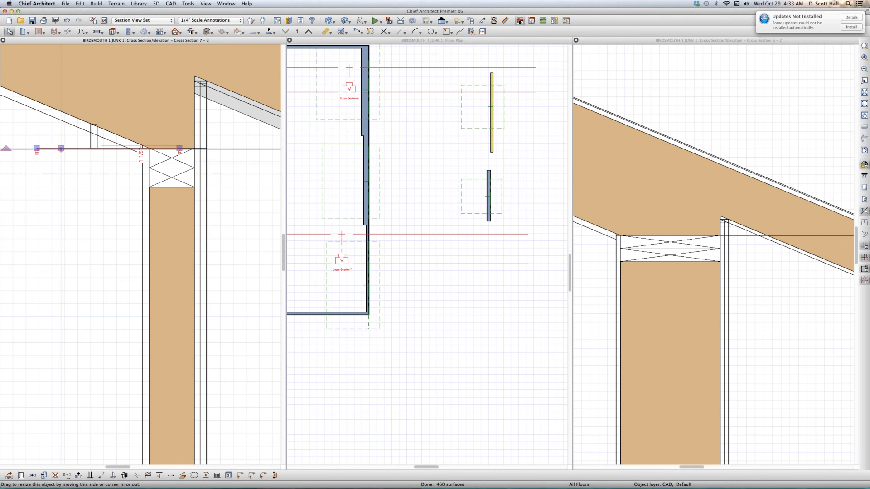
{"action": "double_click", "coordinate": [61, 150]}
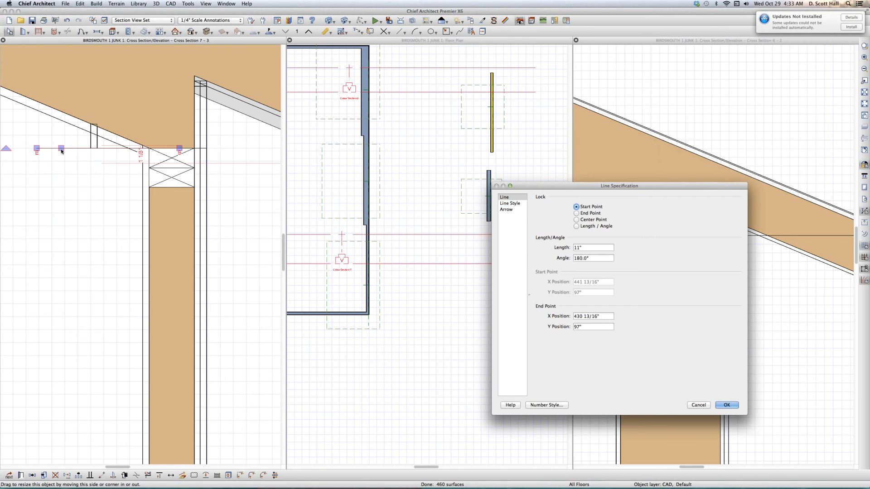
{"action": "left_click", "coordinate": [701, 406]}
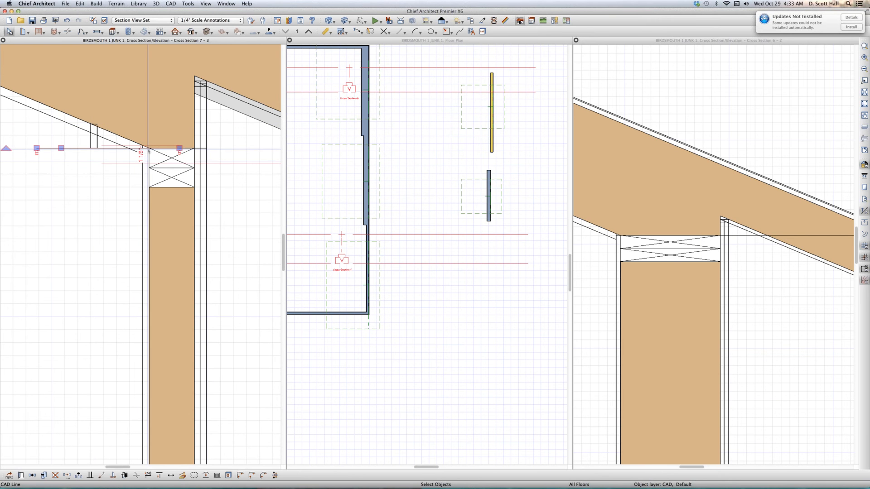
{"action": "left_click", "coordinate": [148, 150]}
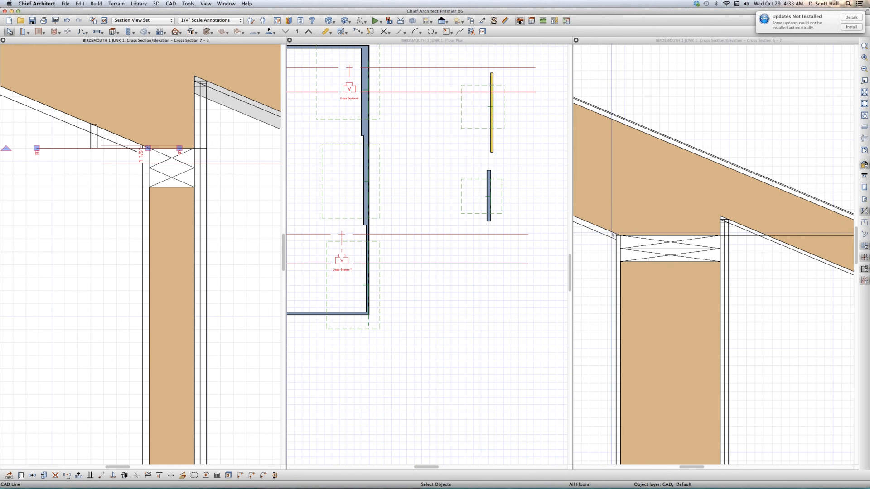
- Select the three roof planes over the stepped wall in the floor plan and review their general settings and roof layer options
{"action": "left_click", "coordinate": [429, 350]}
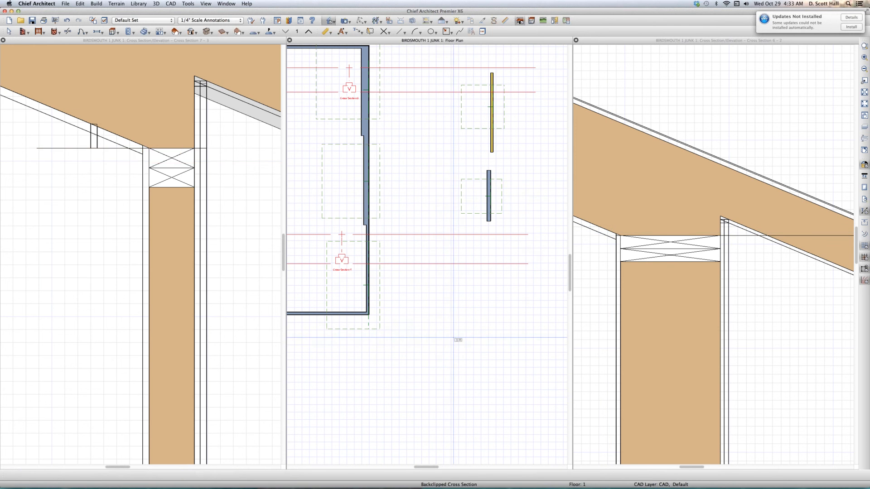
{"action": "scroll", "coordinate": [471, 348], "scroll_direction": "down", "scroll_amount": 3}
{"action": "key", "text": "space"}
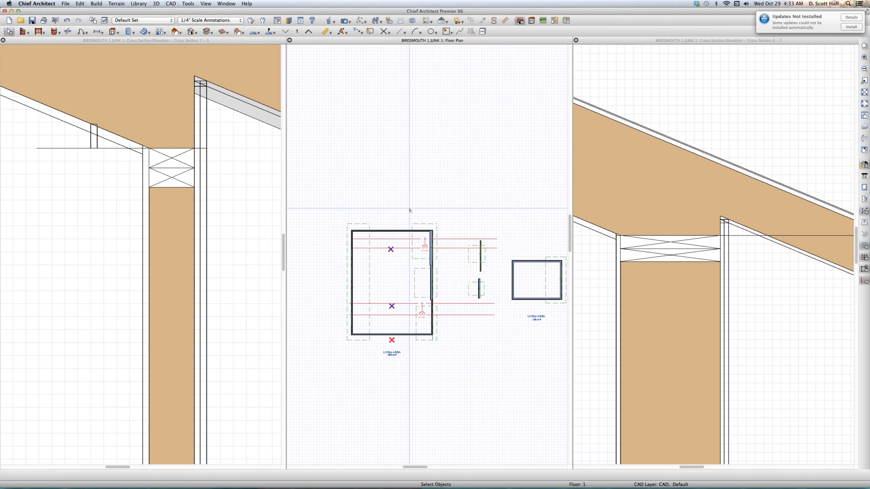
{"action": "key", "text": "space"}
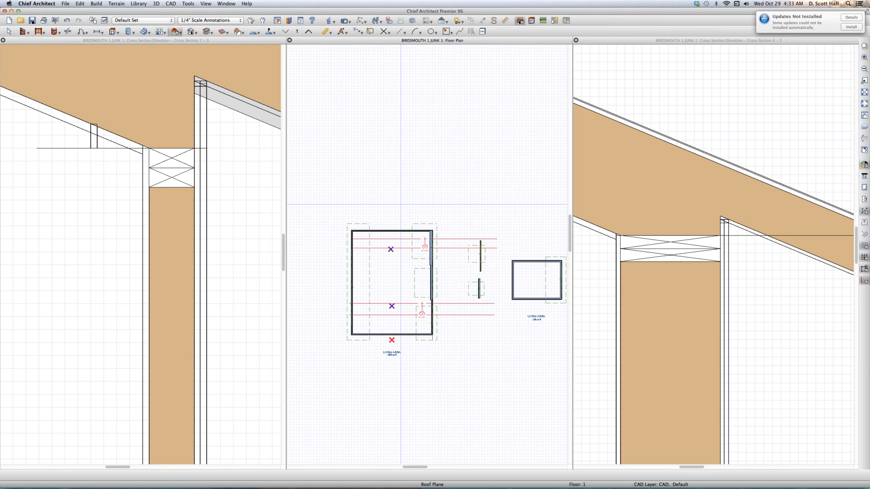
{"action": "left_click_drag", "start_coordinate": [401, 206], "coordinate": [446, 385]}
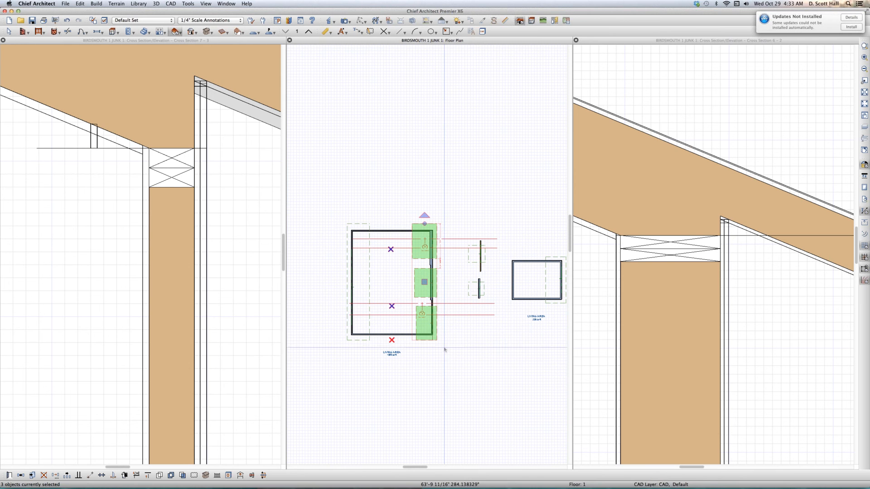
{"action": "key", "text": "super+e"}
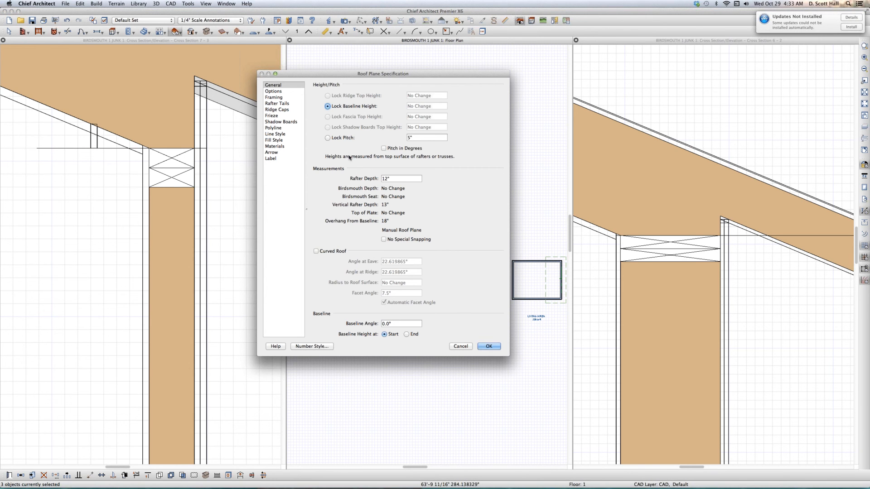
{"action": "left_click", "coordinate": [275, 92]}
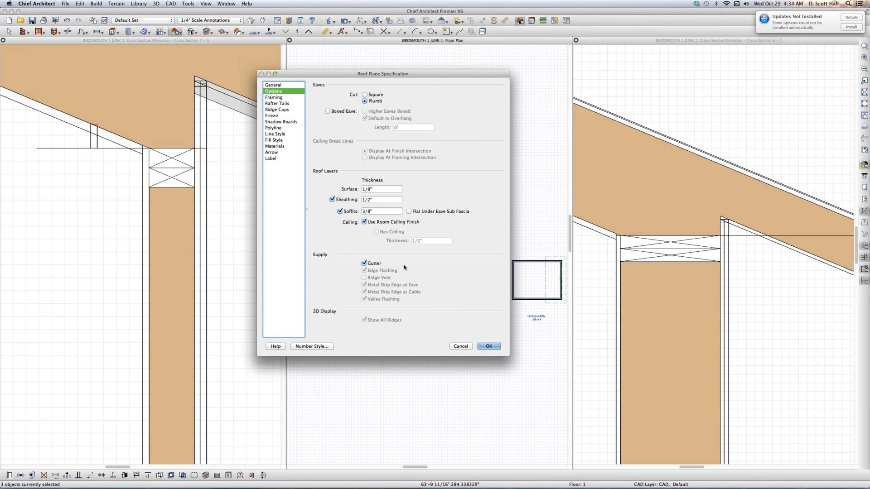
{"action": "left_click", "coordinate": [489, 347]}
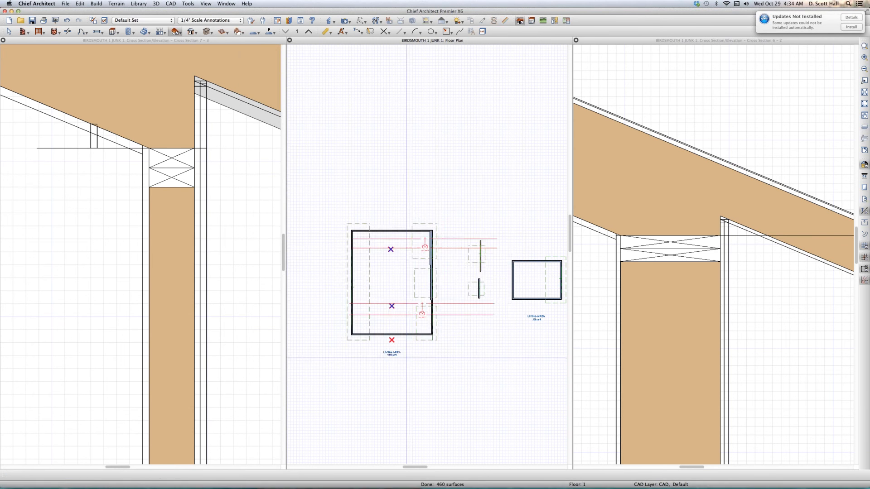
- Create a full camera view inside the large room, looking up toward the stepped wall and its three roof planes
{"action": "scroll", "coordinate": [383, 325], "scroll_direction": "up", "scroll_amount": 2}
{"action": "left_click", "coordinate": [383, 324]}
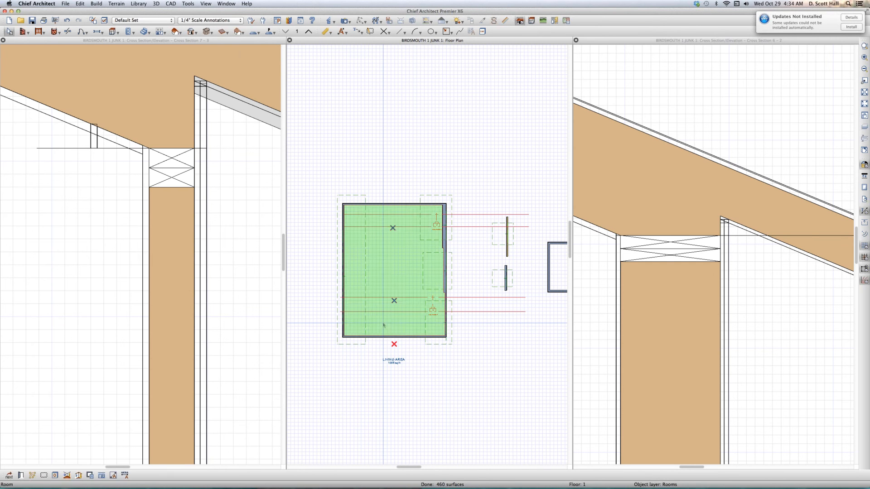
{"action": "key", "text": "c"}
{"action": "left_click_drag", "start_coordinate": [352, 323], "coordinate": [460, 241]}
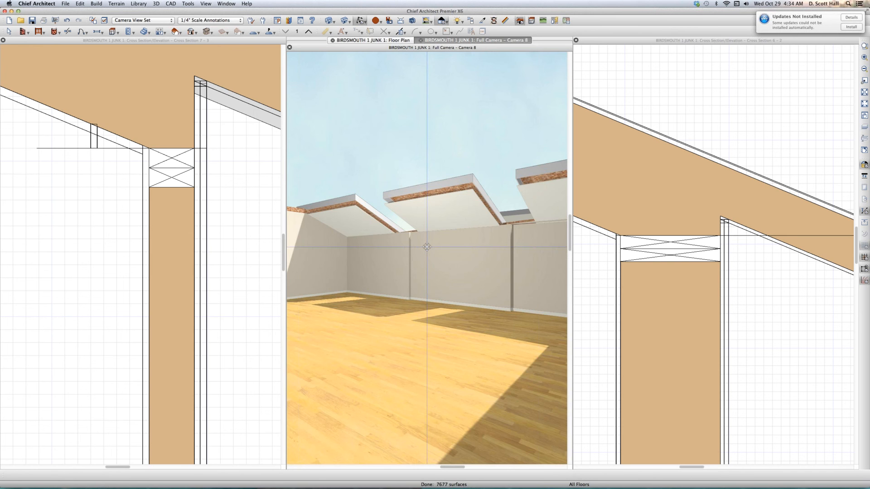
{"action": "scroll", "coordinate": [427, 247], "scroll_direction": "up", "scroll_amount": 2}
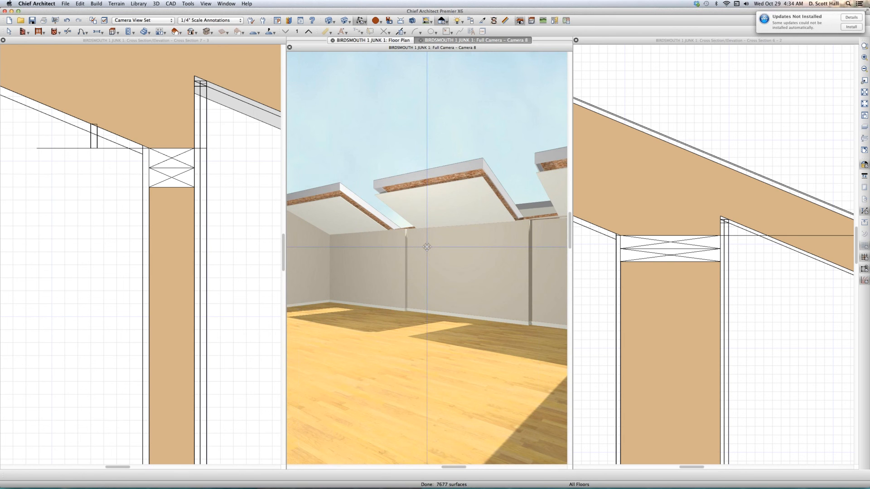
{"action": "key", "text": "space"}
- Close both cross sections without saving them, and tile the camera view and floor plan side by side
{"action": "left_click", "coordinate": [200, 272]}
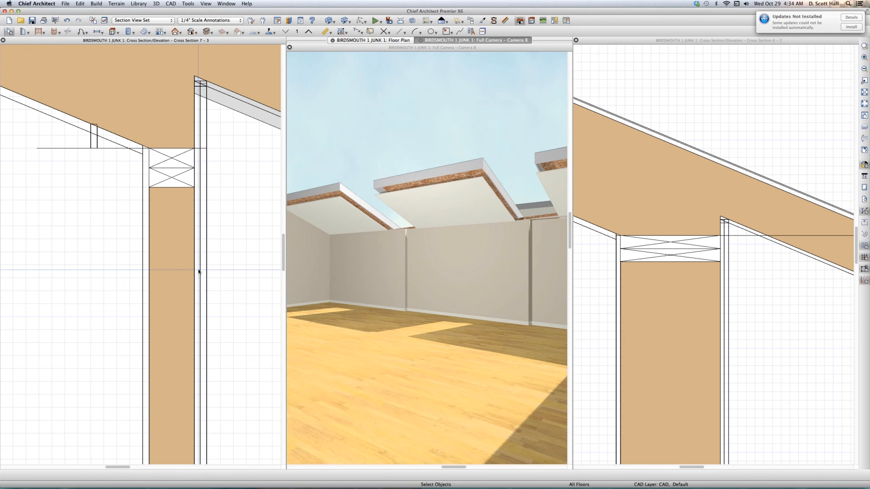
{"action": "key", "text": "super+w"}
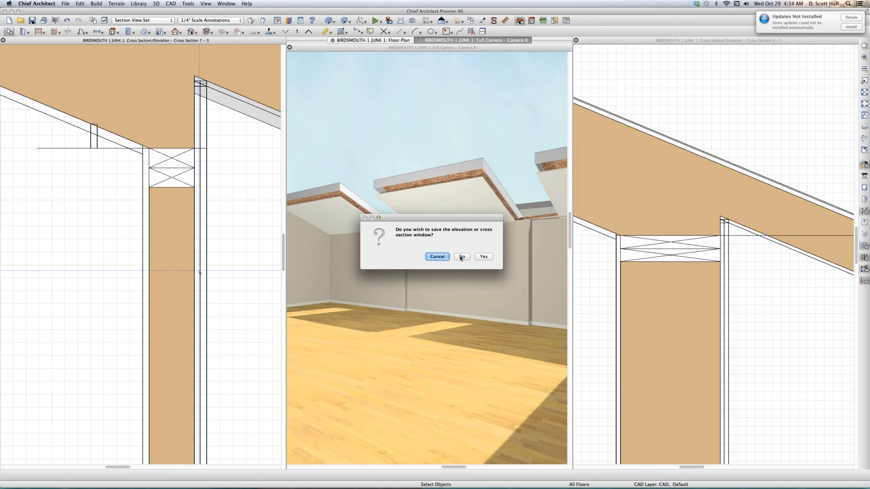
{"action": "left_click", "coordinate": [461, 256]}
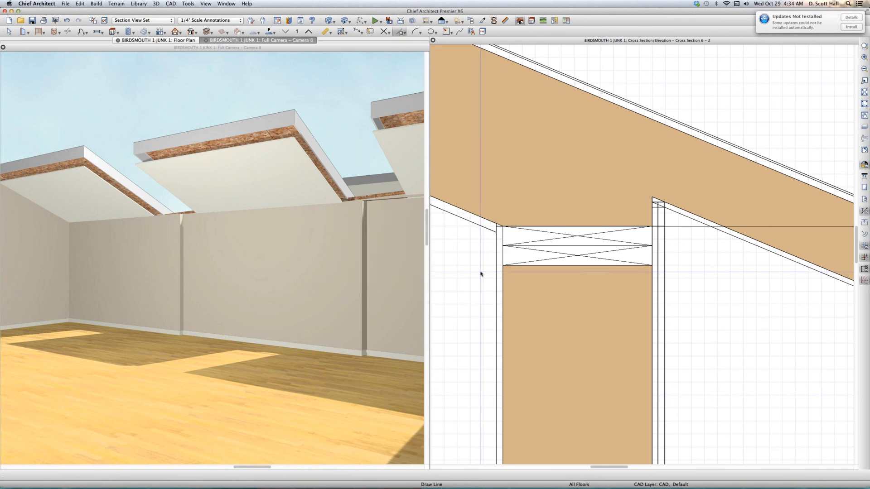
{"action": "key", "text": "super+w"}
{"action": "left_click", "coordinate": [464, 258]}
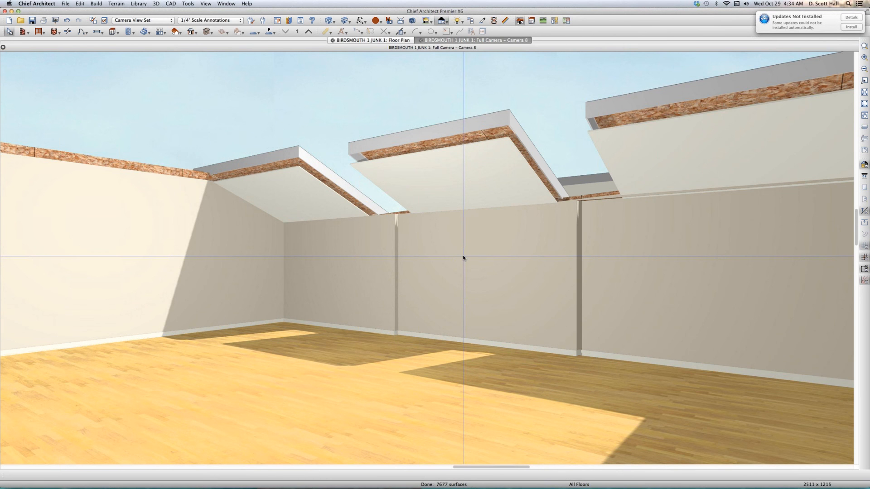
{"action": "key", "text": "super+shift+v"}
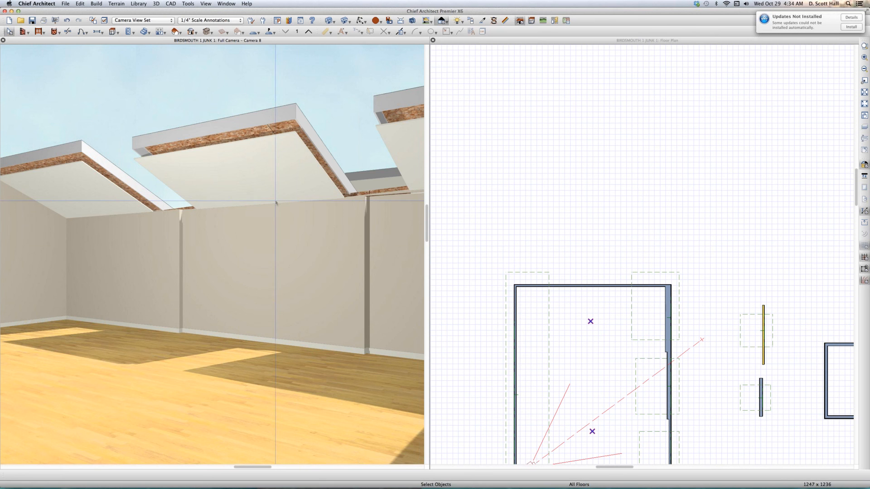
- Extend the middle roof plane's upper edge to the point where the wall changes to its thickest section
{"action": "left_click", "coordinate": [660, 363]}
{"action": "scroll", "coordinate": [659, 362], "scroll_direction": "up", "scroll_amount": 2}
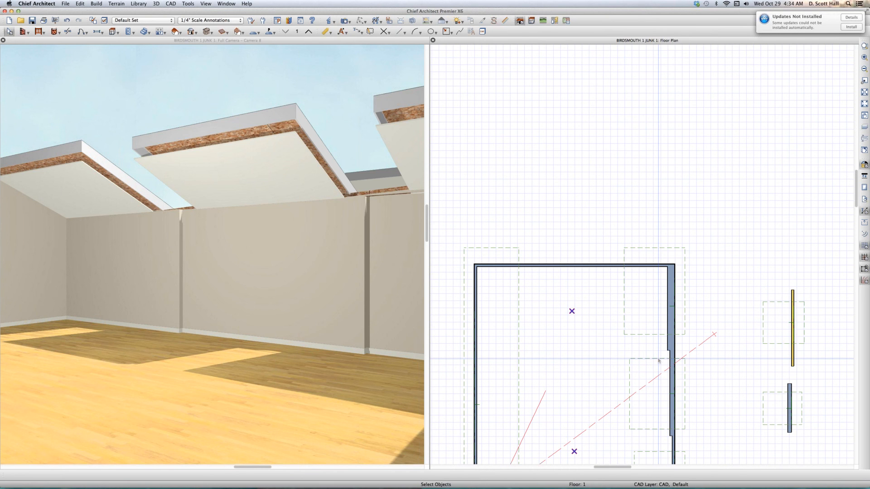
{"action": "left_click", "coordinate": [658, 360]}
{"action": "left_click_drag", "start_coordinate": [662, 356], "coordinate": [666, 350]}
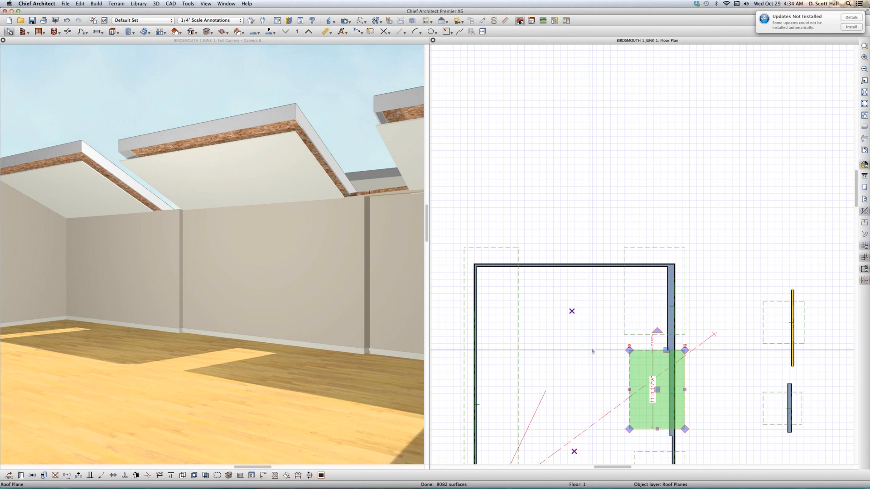
- Extend the upper roof plane's lower edge to meet the middle plane, and inspect their joint at the wall in the camera view
{"action": "left_click", "coordinate": [645, 336]}
{"action": "left_click_drag", "start_coordinate": [646, 334], "coordinate": [650, 350]}
{"action": "scroll", "coordinate": [184, 212], "scroll_direction": "up", "scroll_amount": 5}
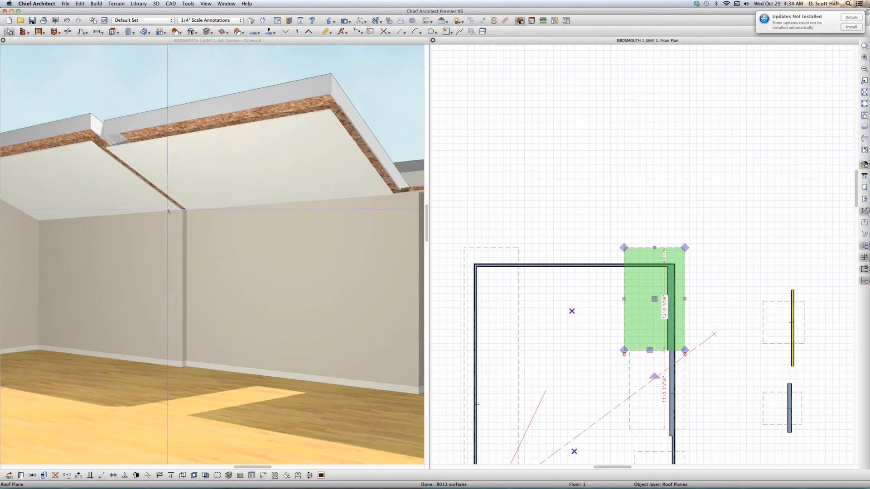
{"action": "scroll", "coordinate": [187, 212], "scroll_direction": "up", "scroll_amount": 2}
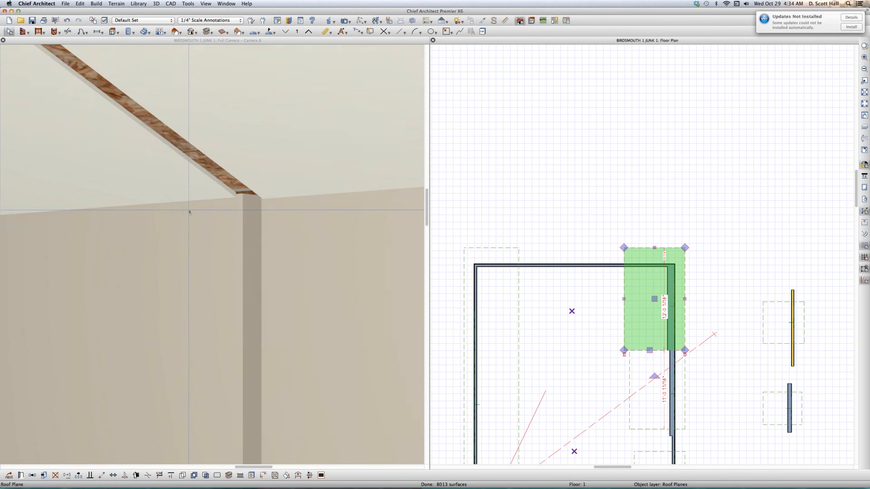
- Try extending the upper roof plane's lower edge past the wall's thickness change, inspect the joint in the camera view, and undo the extension
{"action": "scroll", "coordinate": [190, 211], "scroll_direction": "up", "scroll_amount": 3}
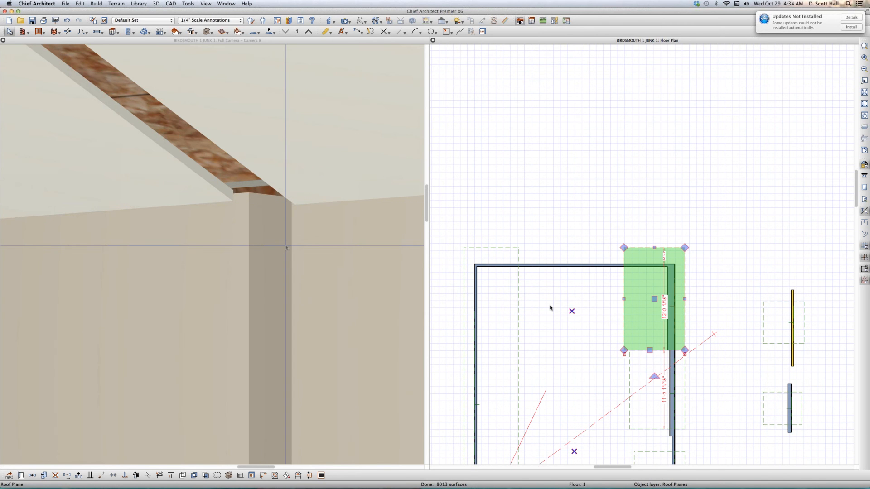
{"action": "scroll", "coordinate": [629, 357], "scroll_direction": "up", "scroll_amount": 3}
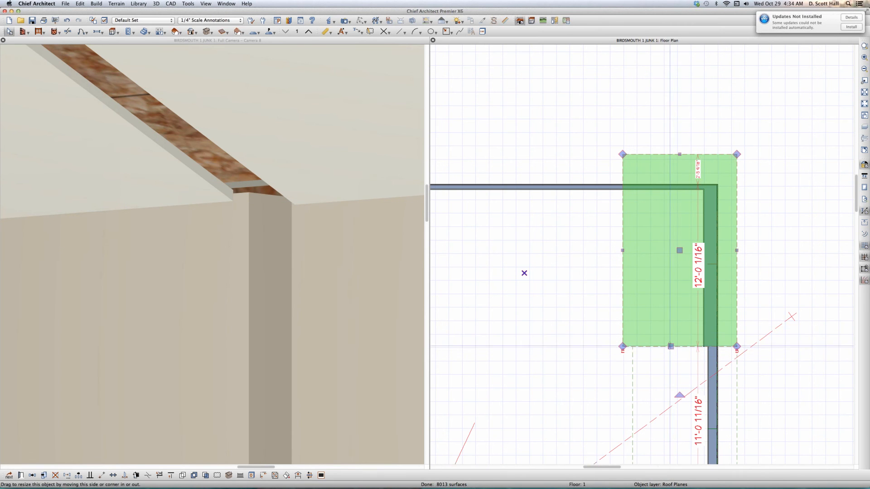
{"action": "left_click_drag", "start_coordinate": [670, 347], "coordinate": [675, 356]}
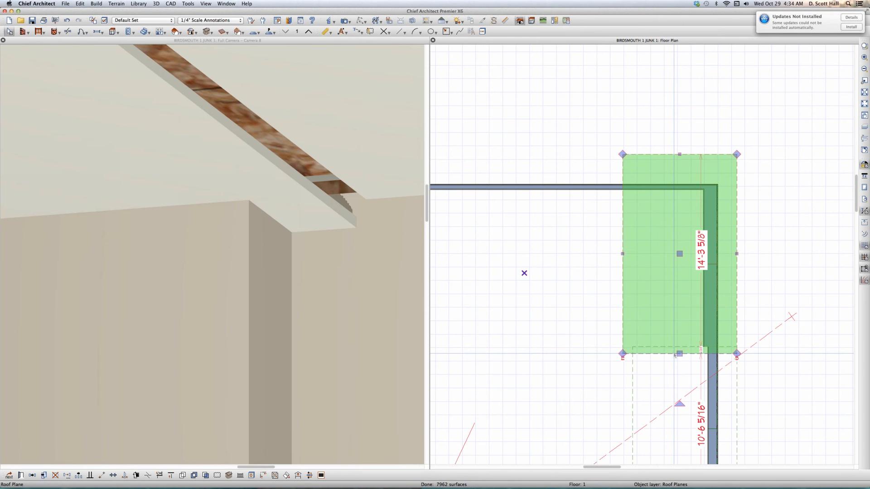
{"action": "key", "text": "super+z"}
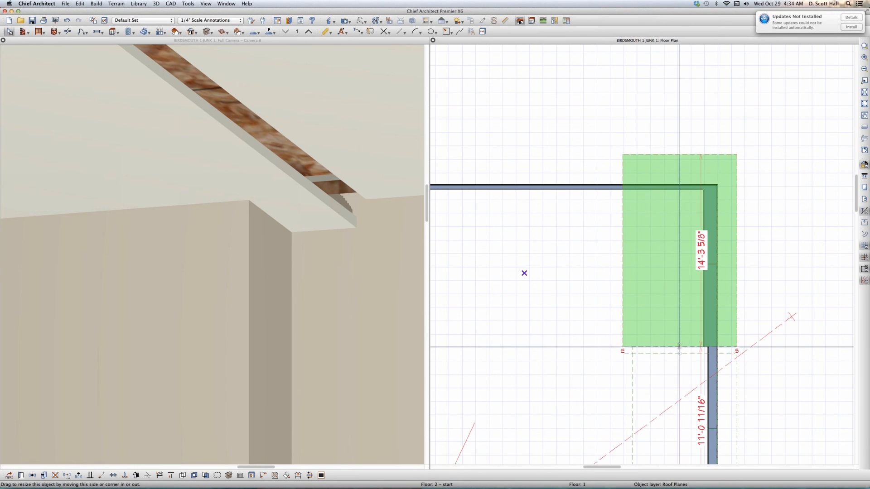
{"action": "scroll", "coordinate": [226, 173], "scroll_direction": "down", "scroll_amount": 2}
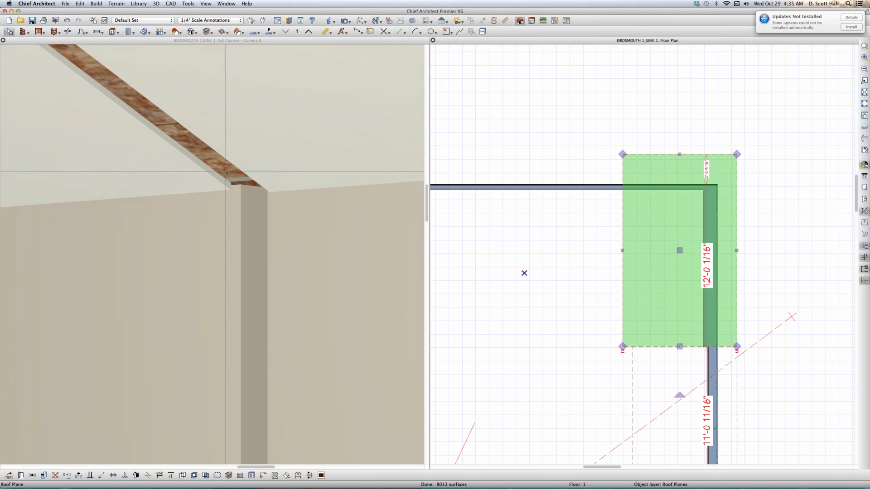
{"action": "scroll", "coordinate": [225, 172], "scroll_direction": "down", "scroll_amount": 2}
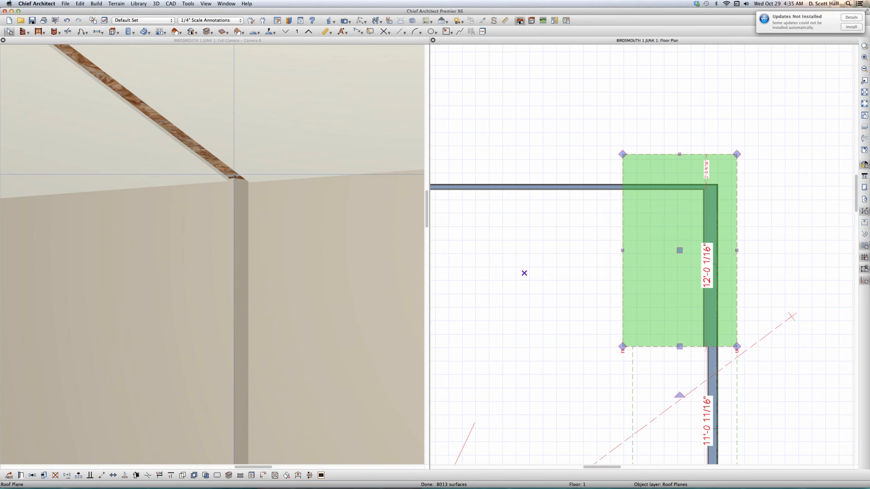
- Create an orthographic full overview of all structures and orbit it to examine the stepped eaves of the three roof planes
{"action": "left_click", "coordinate": [458, 221]}
{"action": "scroll", "coordinate": [458, 222], "scroll_direction": "down", "scroll_amount": 4}
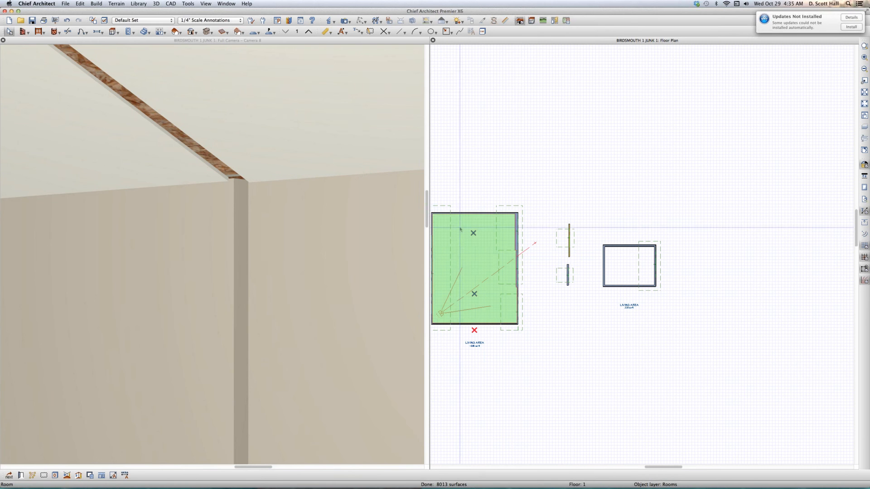
{"action": "left_click", "coordinate": [516, 181]}
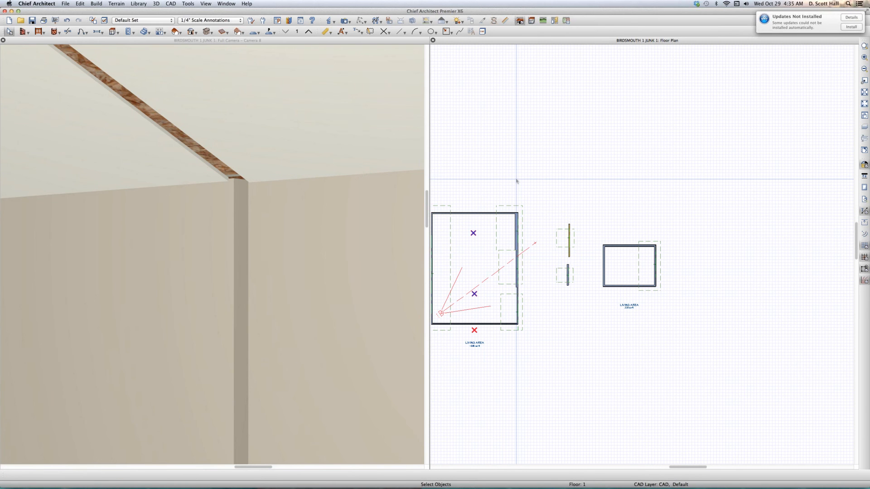
{"action": "key", "text": "o"}
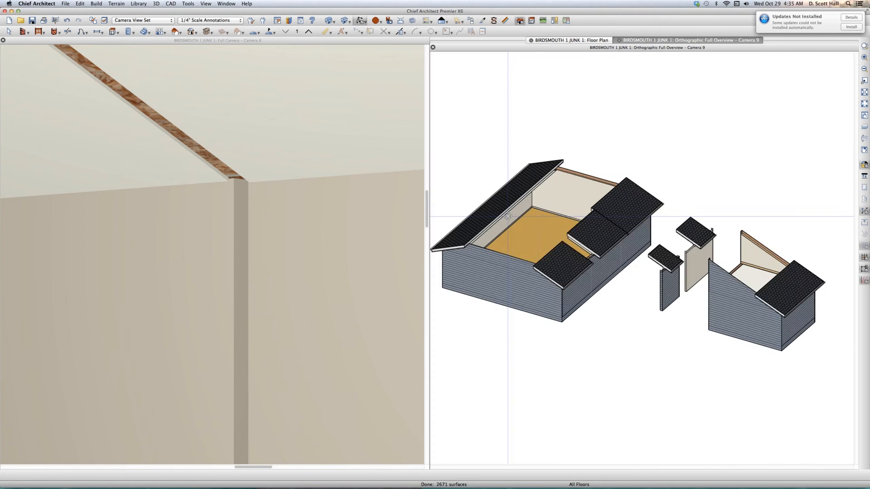
{"action": "scroll", "coordinate": [610, 231], "scroll_direction": "up", "scroll_amount": 5}
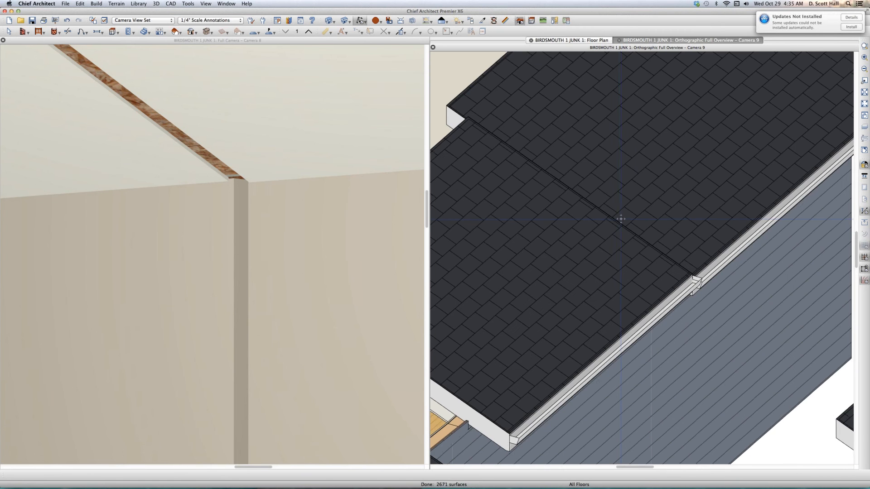
{"action": "left_click_drag", "start_coordinate": [621, 205], "coordinate": [635, 265]}
{"action": "scroll", "coordinate": [634, 266], "scroll_direction": "down", "scroll_amount": 2}
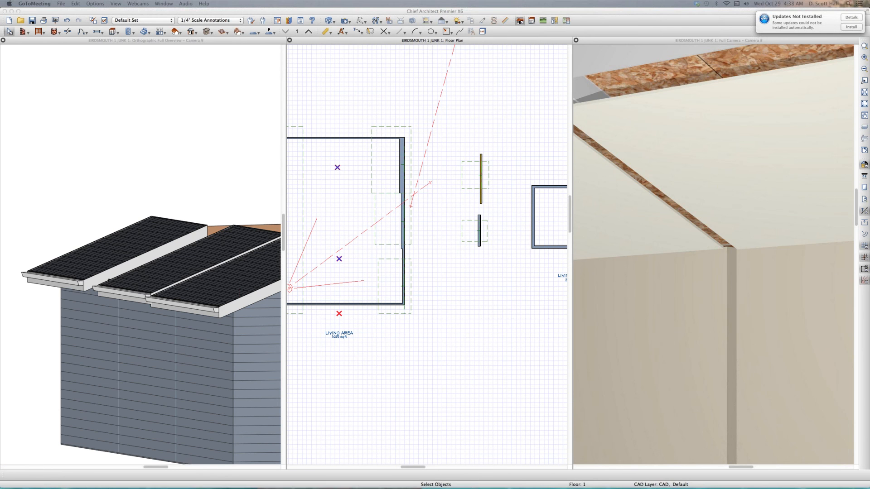
- Review the height, birdsmouth and top-of-plate specifications of the upper, middle and lower roof planes over the stepped wall
{"action": "left_click", "coordinate": [380, 127]}
{"action": "scroll", "coordinate": [377, 128], "scroll_direction": "up", "scroll_amount": 3}
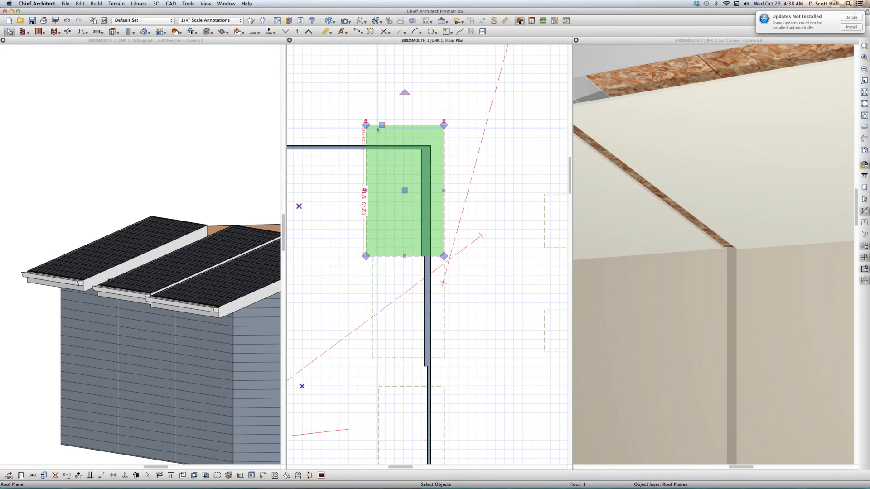
{"action": "double_click", "coordinate": [400, 134]}
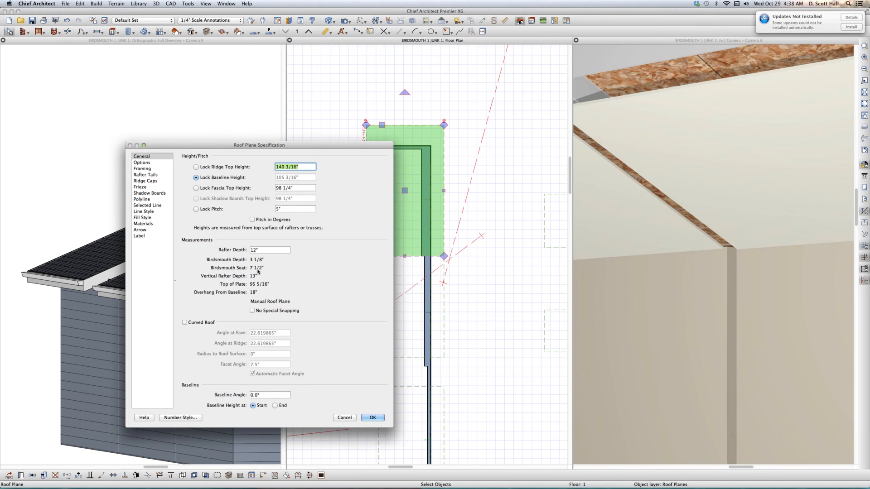
{"action": "left_click", "coordinate": [344, 418]}
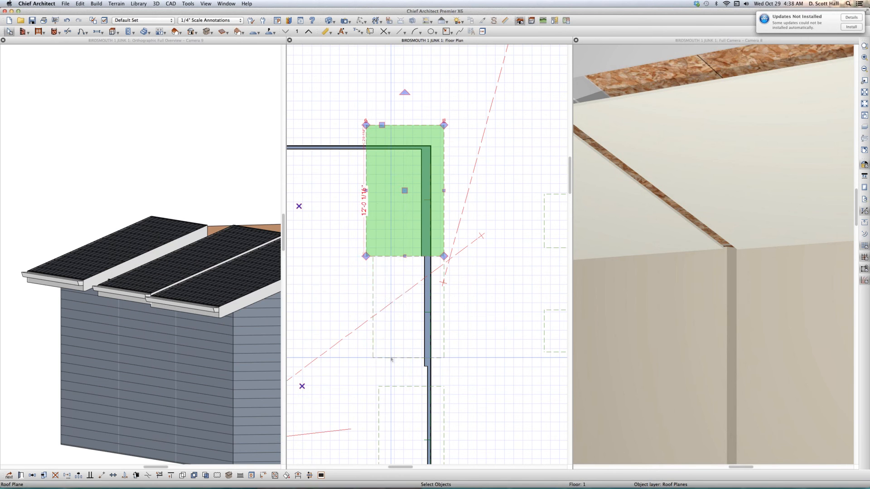
{"action": "left_click", "coordinate": [391, 359]}
{"action": "double_click", "coordinate": [380, 342]}
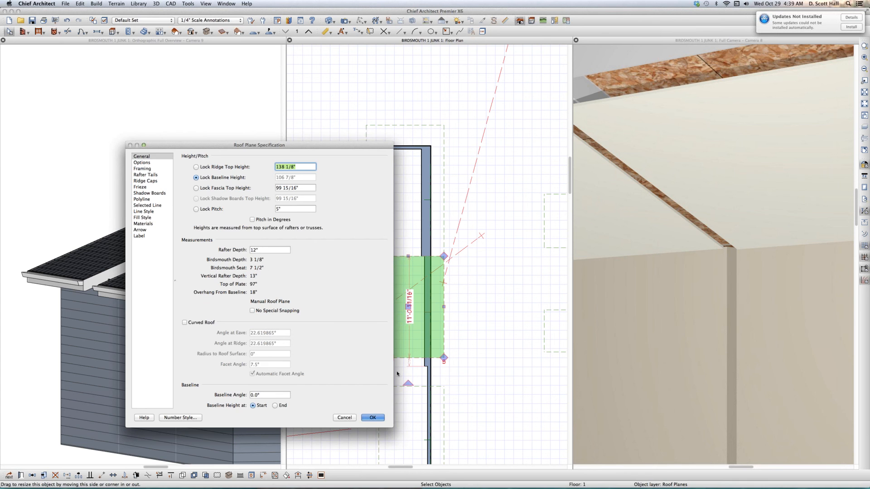
{"action": "left_click", "coordinate": [370, 418]}
{"action": "left_click", "coordinate": [393, 387]}
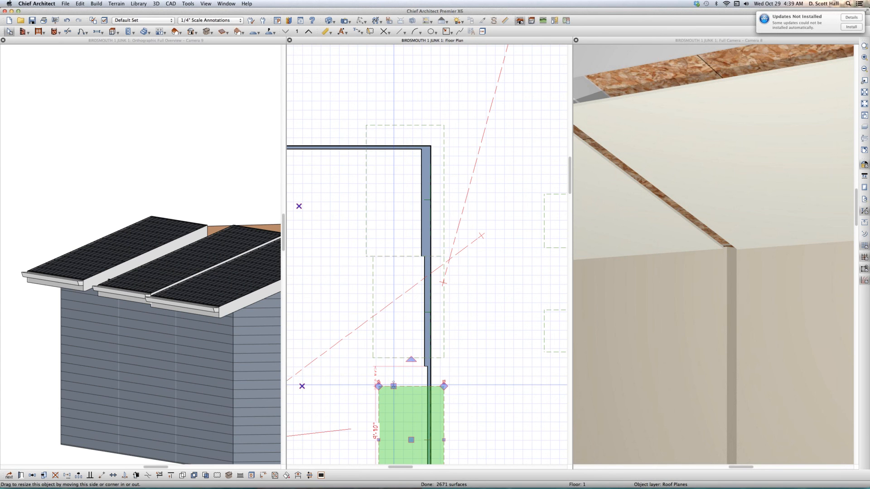
{"action": "key", "text": "super+e"}
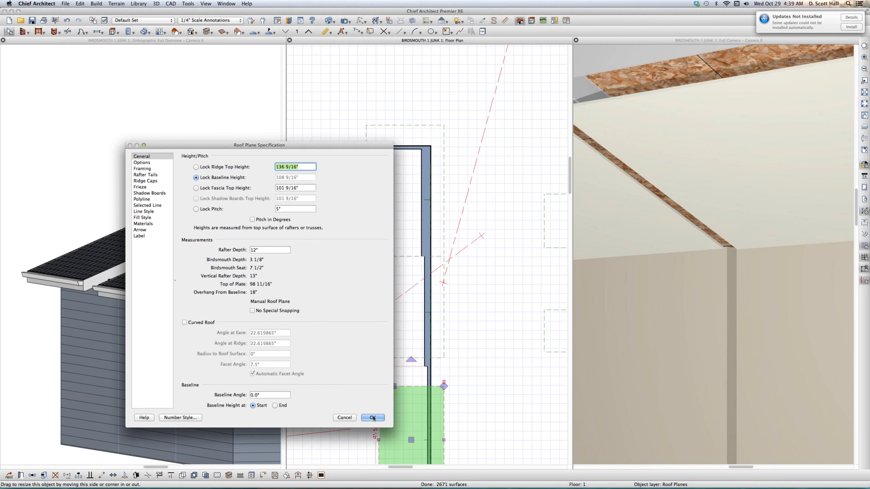
{"action": "key", "text": "Return"}
- Review the height, birdsmouth and top-of-plate specifications of the long roof plane on the opposite side of the large room
{"action": "scroll", "coordinate": [536, 309], "scroll_direction": "down", "scroll_amount": 2}
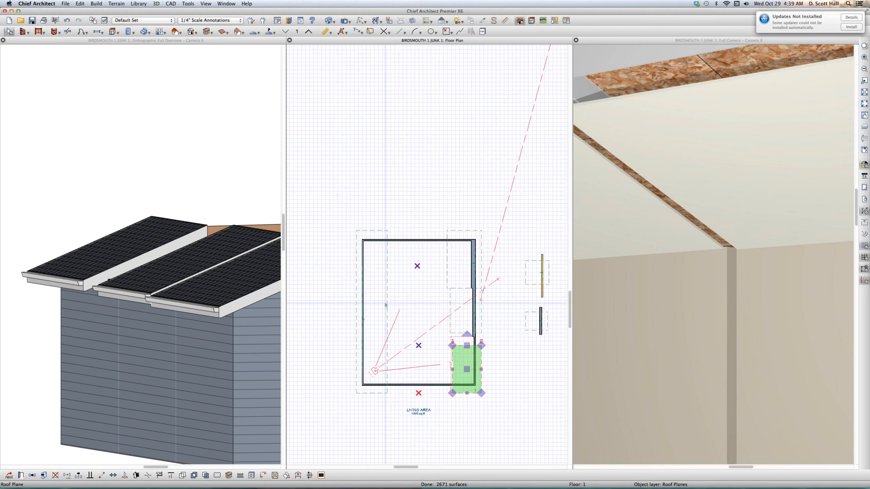
{"action": "scroll", "coordinate": [386, 305], "scroll_direction": "up", "scroll_amount": 2}
{"action": "left_click", "coordinate": [385, 298]}
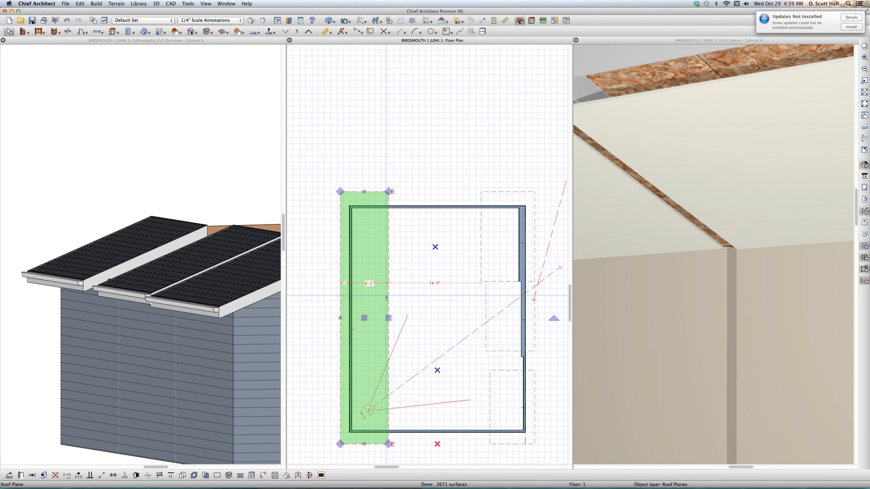
{"action": "double_click", "coordinate": [385, 297]}
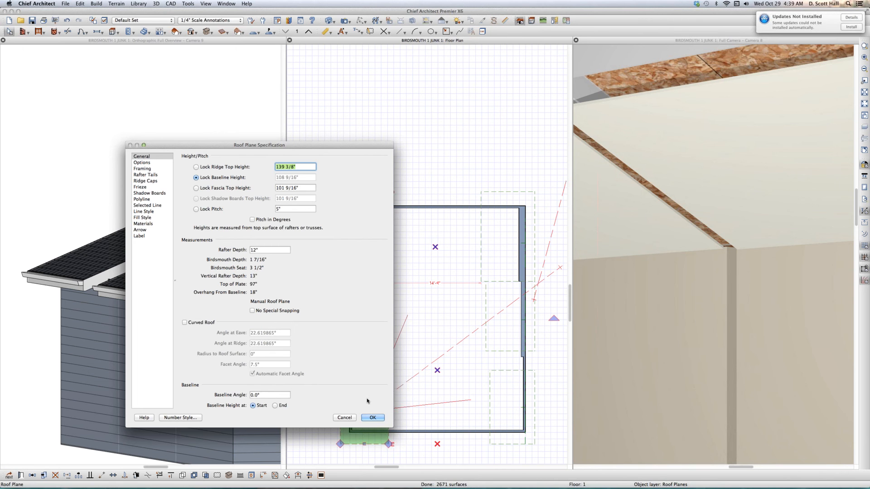
{"action": "left_click", "coordinate": [371, 417]}
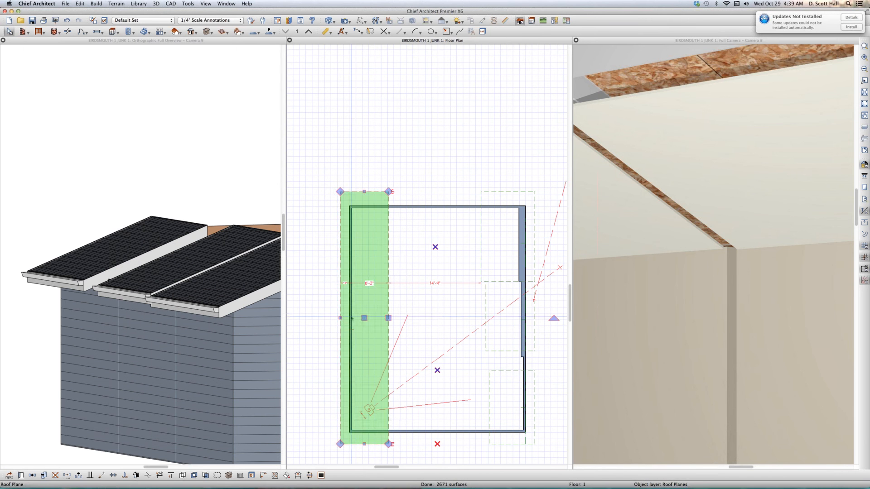
- Set the thickness of the wall under the long roof plane to 8 15/16 inches
{"action": "left_click", "coordinate": [351, 318]}
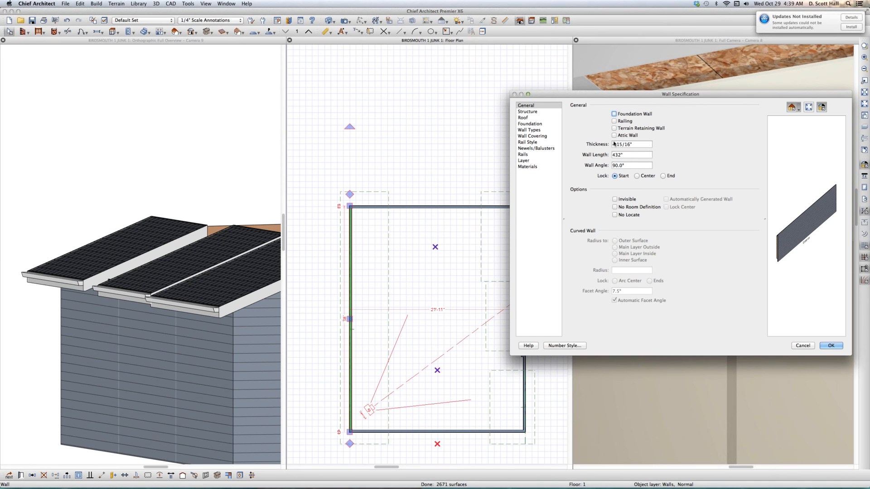
{"action": "left_click", "coordinate": [614, 144]}
{"action": "key", "text": "Return"}
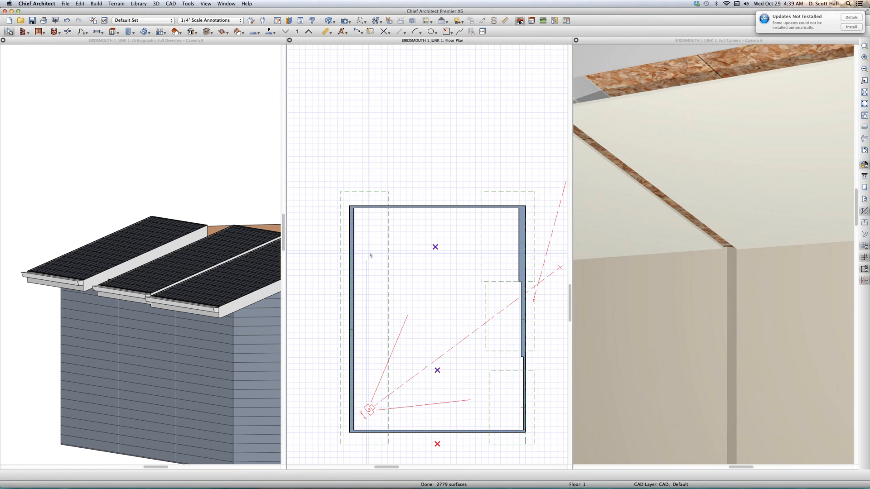
- Set the thickness of the wall under the long roof plane to 12 15/16 inches
{"action": "left_click", "coordinate": [351, 255]}
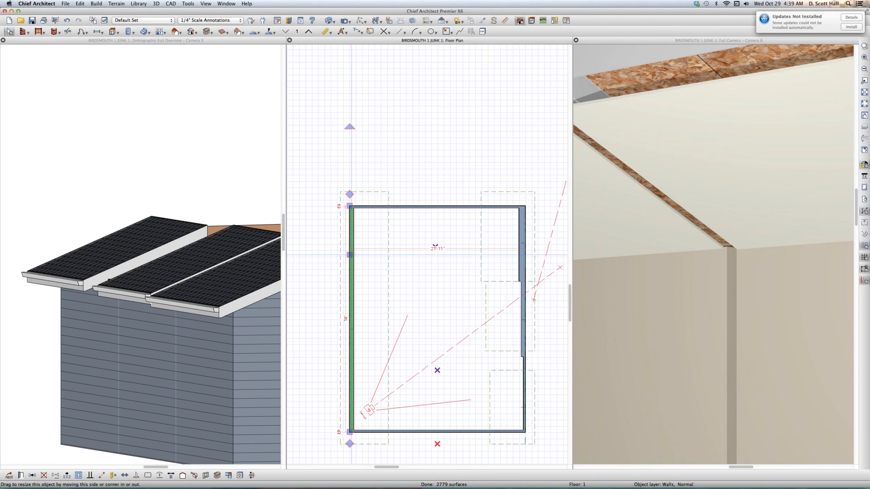
{"action": "key", "text": "super+e"}
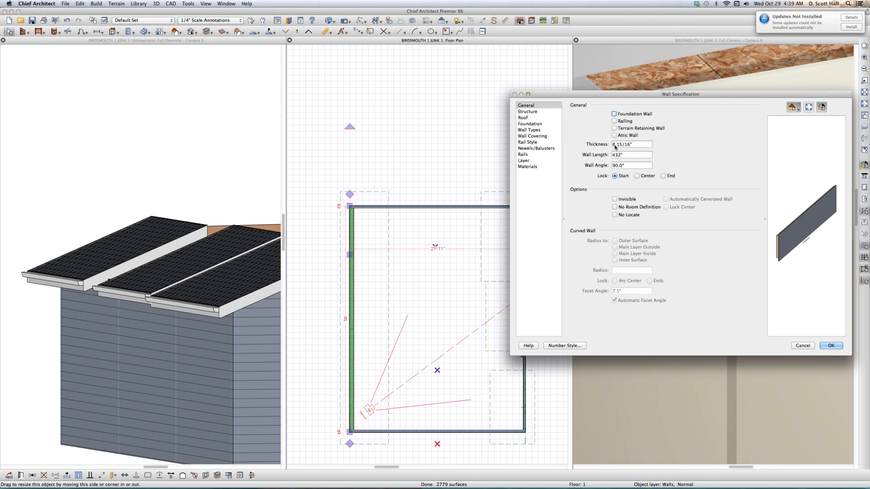
{"action": "double_click", "coordinate": [614, 144]}
{"action": "type", "text": "12"}
{"action": "key", "text": "Return"}
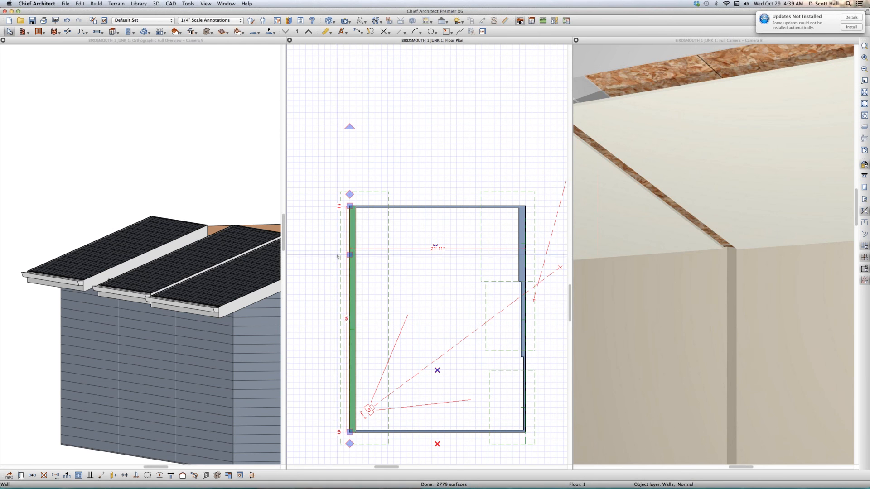
- Recheck the long roof plane's birdsmouth depth, seat and top-of-plate values over the thickened wall
{"action": "key", "text": "Escape"}
{"action": "double_click", "coordinate": [388, 252]}
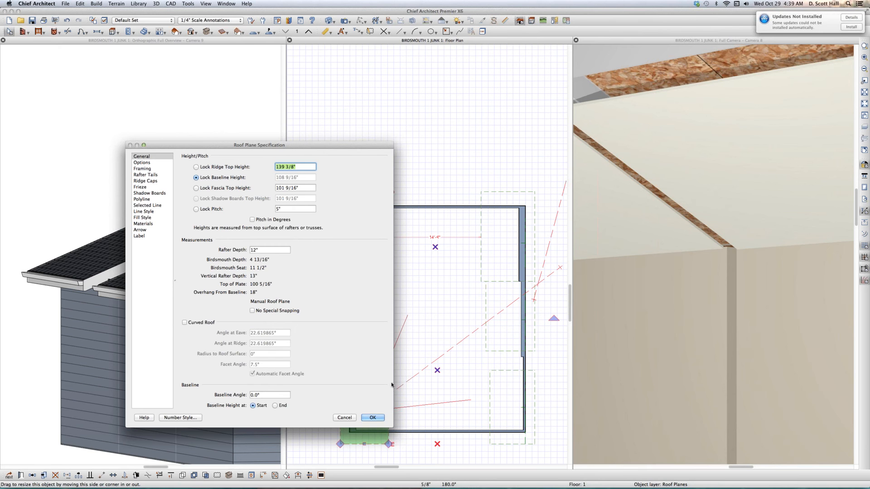
{"action": "left_click", "coordinate": [373, 418]}
{"action": "left_click", "coordinate": [407, 341]}
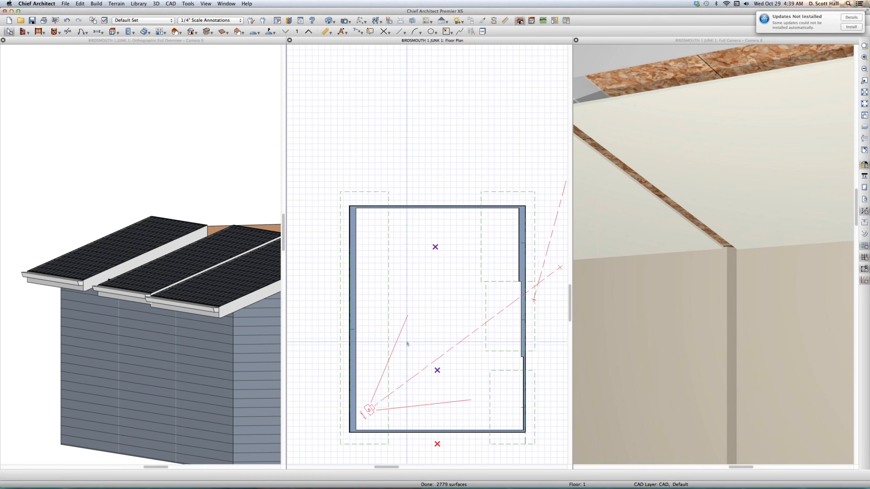
- Create a cross section through the large room, looking toward its upper end wall and cutting both side walls
{"action": "left_click", "coordinate": [408, 341]}
{"action": "key", "text": "c"}
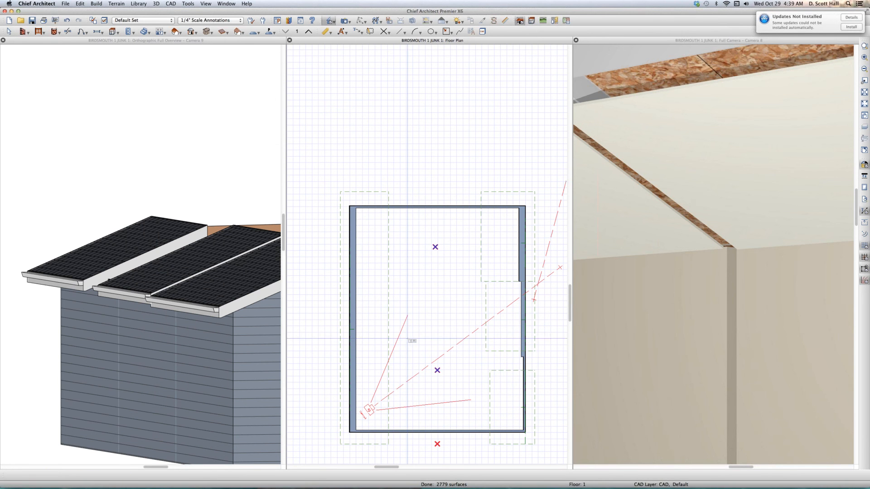
{"action": "left_click_drag", "start_coordinate": [418, 305], "coordinate": [417, 188]}
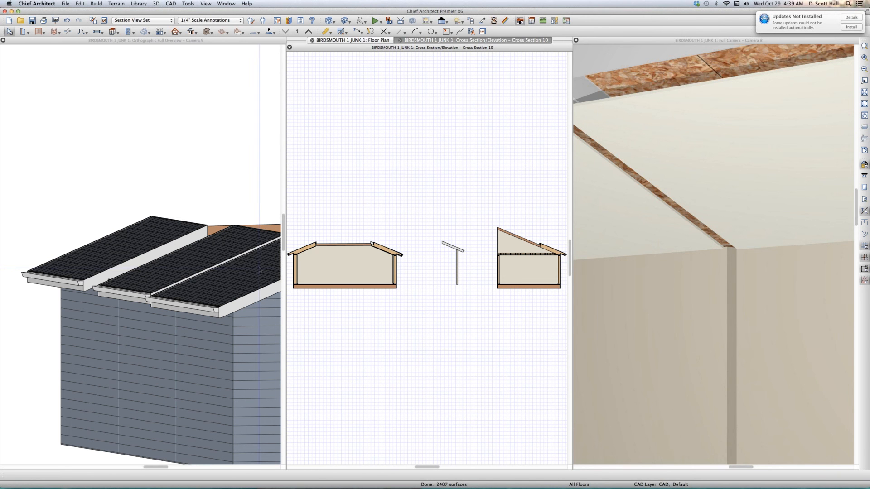
{"action": "scroll", "coordinate": [387, 250], "scroll_direction": "down", "scroll_amount": 1}
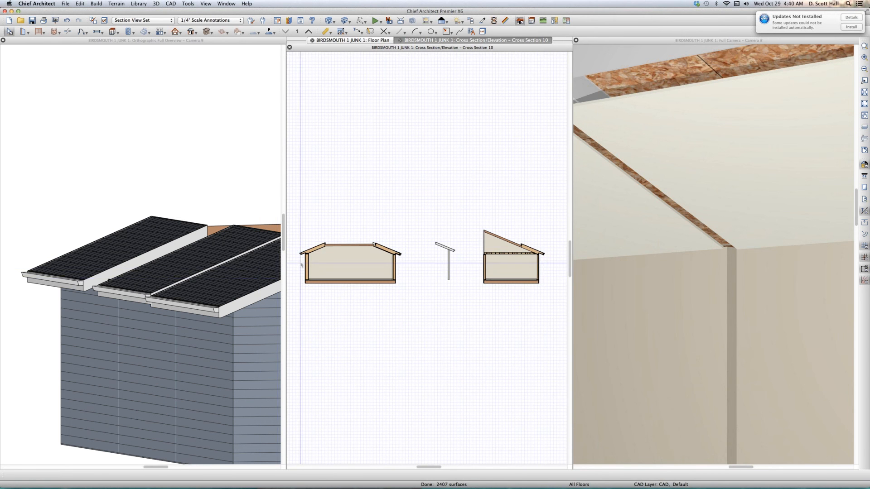
- Close the orthographic overview and the full camera view, and tile the cross section and floor plan side by side
{"action": "left_click", "coordinate": [253, 264]}
{"action": "key", "text": "super+w"}
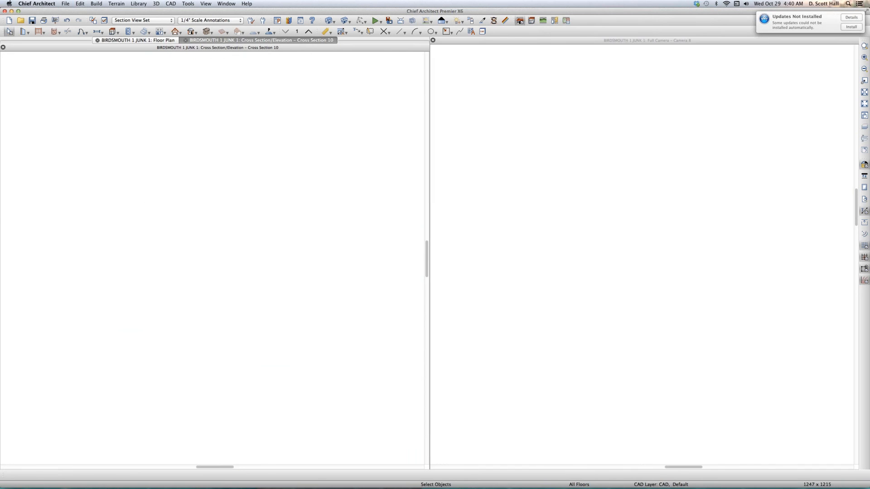
{"action": "key", "text": "super+w"}
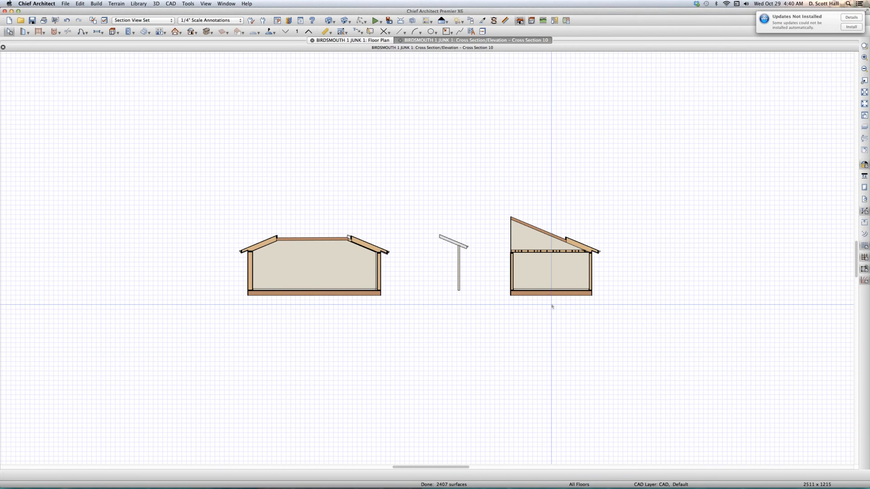
{"action": "key", "text": "v"}
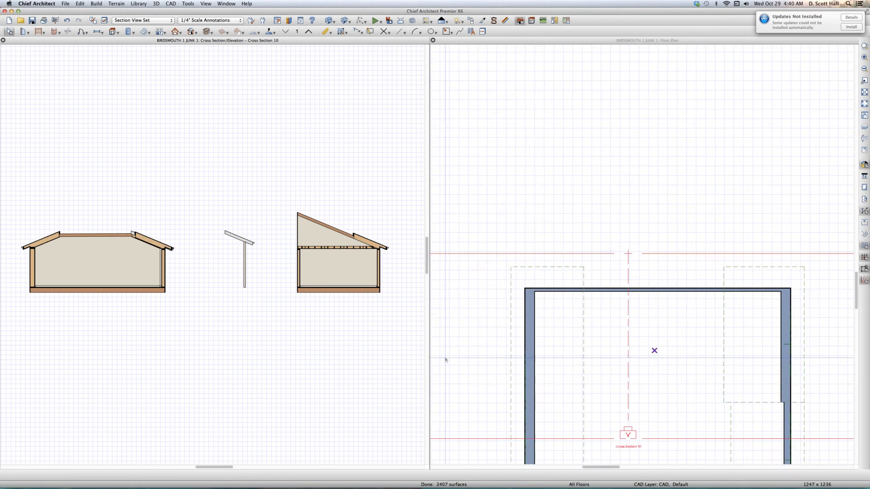
{"action": "scroll", "coordinate": [445, 360], "scroll_direction": "down", "scroll_amount": 2}
{"action": "scroll", "coordinate": [191, 304], "scroll_direction": "down", "scroll_amount": 2}
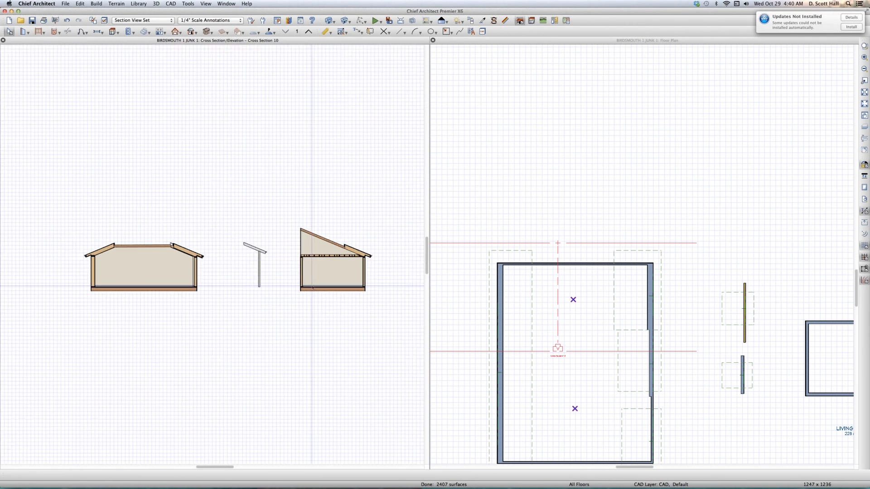
- Draw a horizontal CAD line about 47 inches long inward from the left wall's top plate in the cross section
{"action": "scroll", "coordinate": [192, 305], "scroll_direction": "up", "scroll_amount": 2}
{"action": "scroll", "coordinate": [300, 232], "scroll_direction": "up", "scroll_amount": 5}
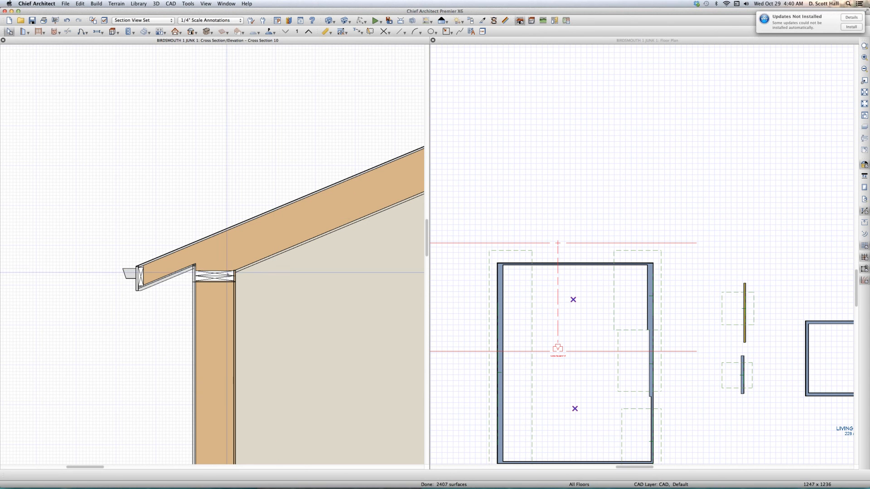
{"action": "key", "text": "l"}
{"action": "mouse_move", "coordinate": [215, 271]}
{"action": "left_mouse_down"}
{"action": "mouse_move", "coordinate": [370, 279]}
{"action": "mouse_move", "coordinate": [370, 272]}
{"action": "left_mouse_up"}
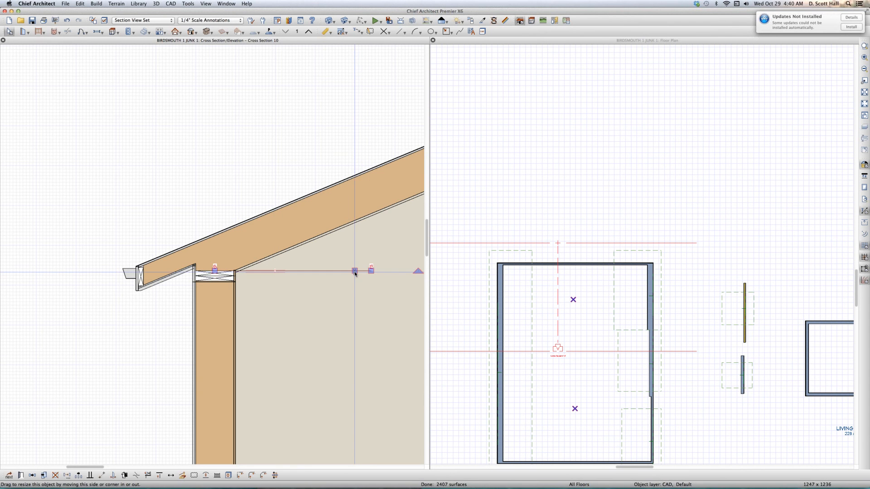
- Lock the line's length and angle and set its start point's Y position to 97 inches
{"action": "double_click", "coordinate": [355, 272]}
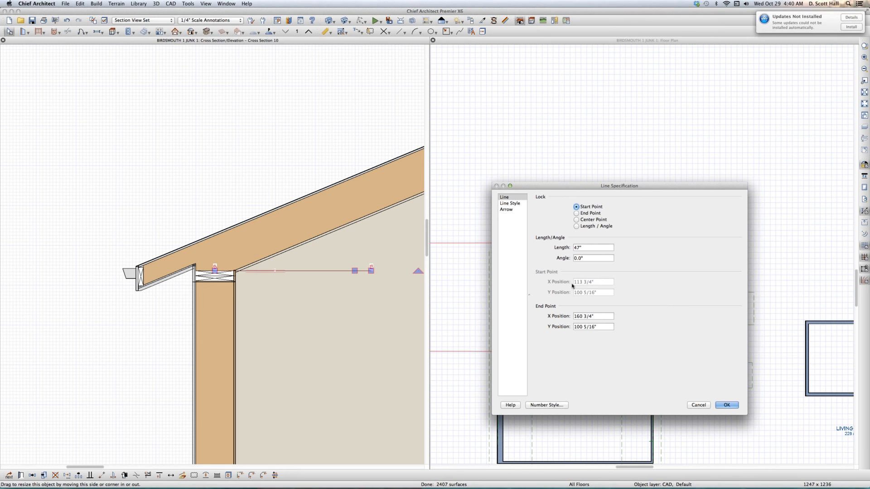
{"action": "left_click", "coordinate": [576, 226]}
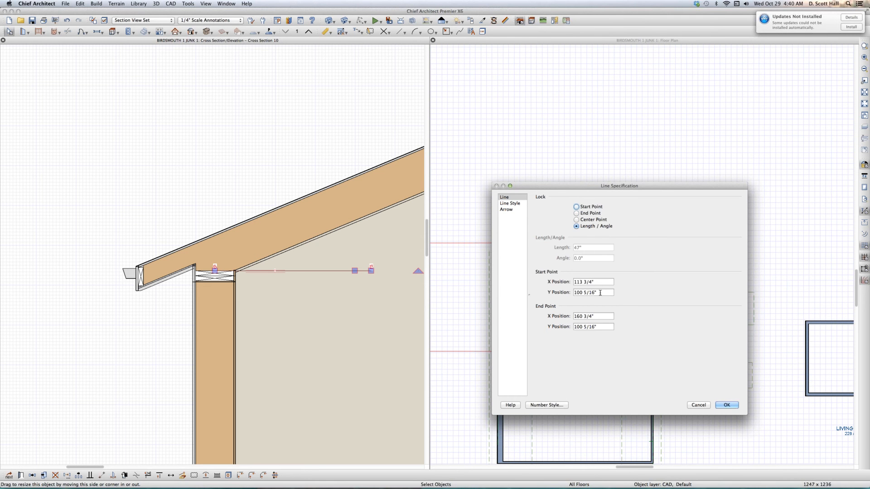
{"action": "type", "text": "97"}
{"action": "key", "text": "Return"}
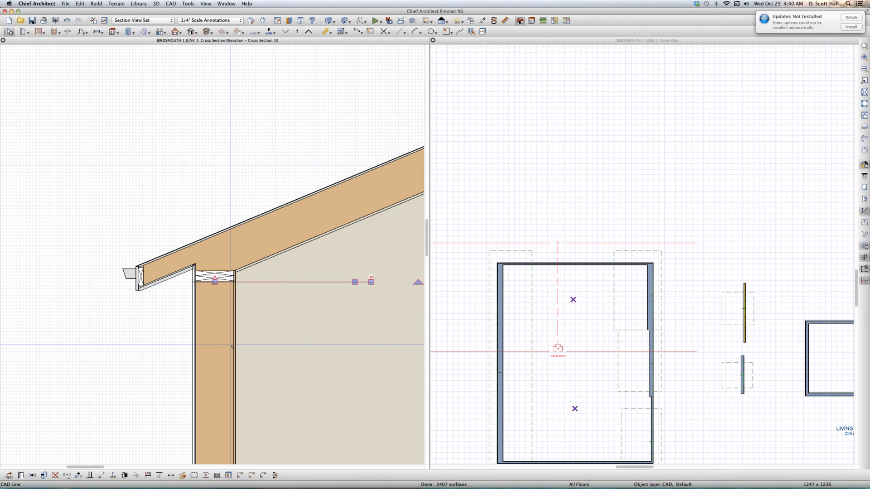
- Check the large room's ceiling height in its structure specification, leaving the settings as they are
{"action": "scroll", "coordinate": [231, 346], "scroll_direction": "down", "scroll_amount": 2}
{"action": "scroll", "coordinate": [256, 255], "scroll_direction": "down", "scroll_amount": 2}
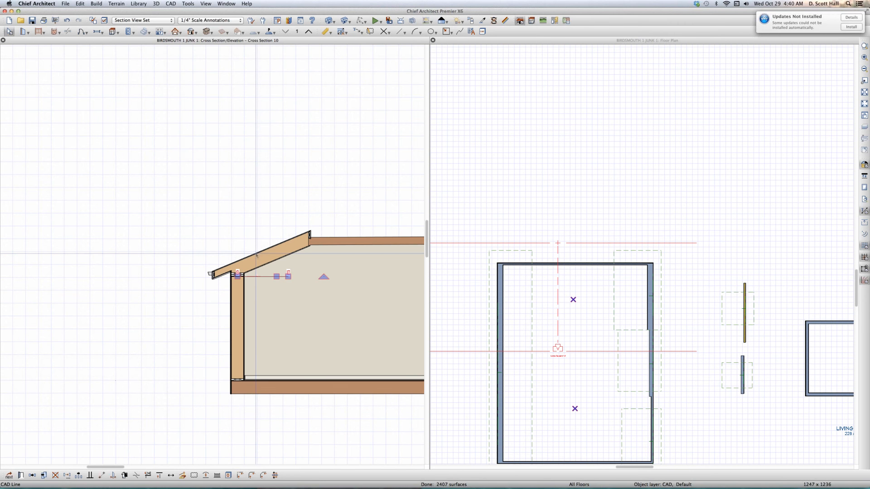
{"action": "left_click", "coordinate": [591, 312]}
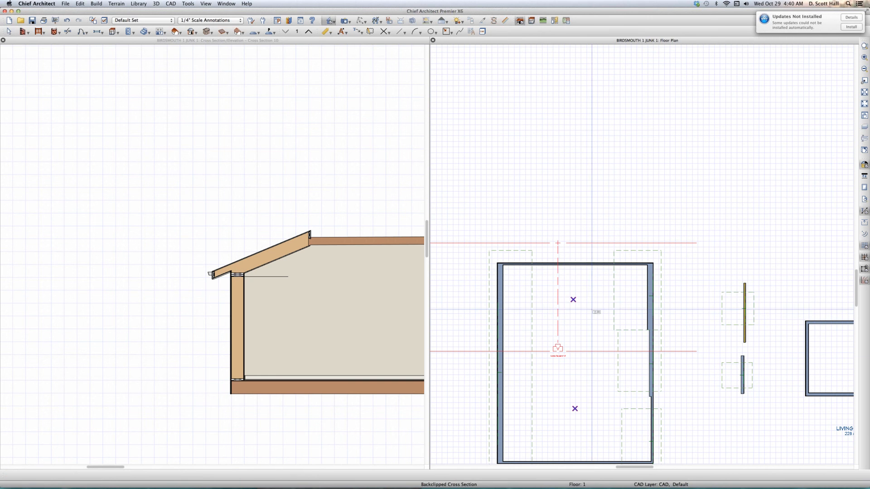
{"action": "left_click", "coordinate": [588, 311]}
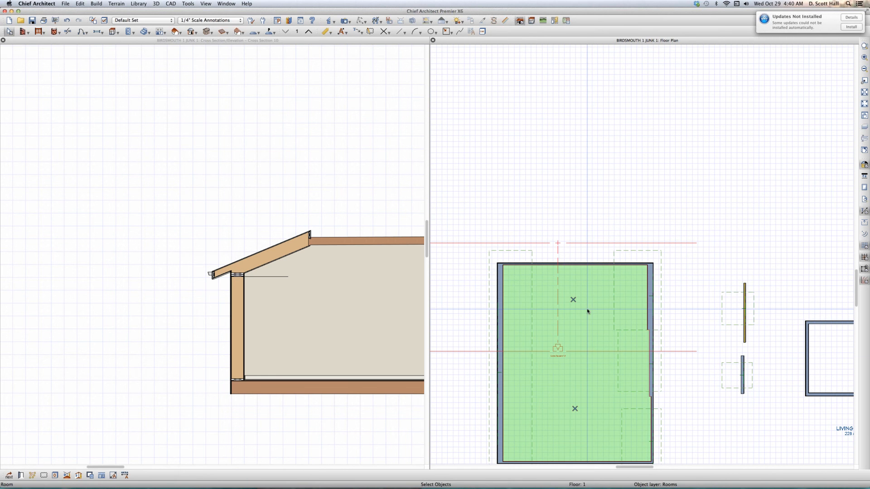
{"action": "double_click", "coordinate": [587, 310]}
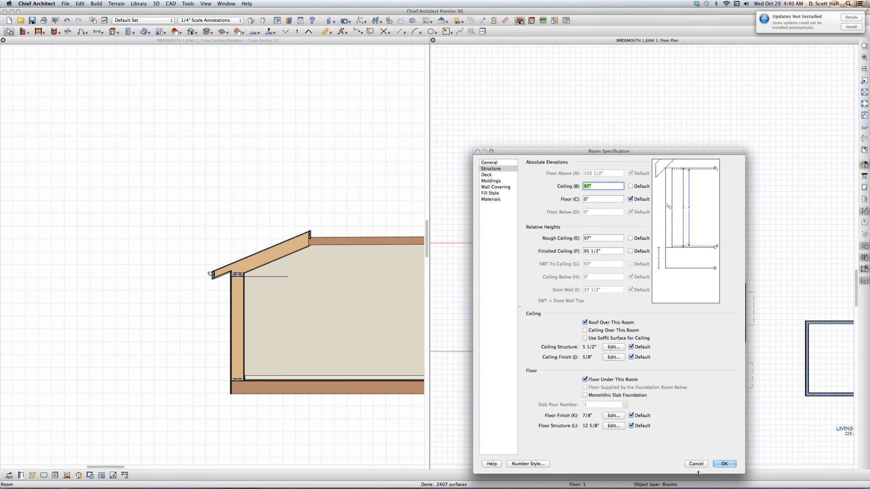
{"action": "left_click", "coordinate": [696, 463]}
{"action": "key", "text": "Escape"}
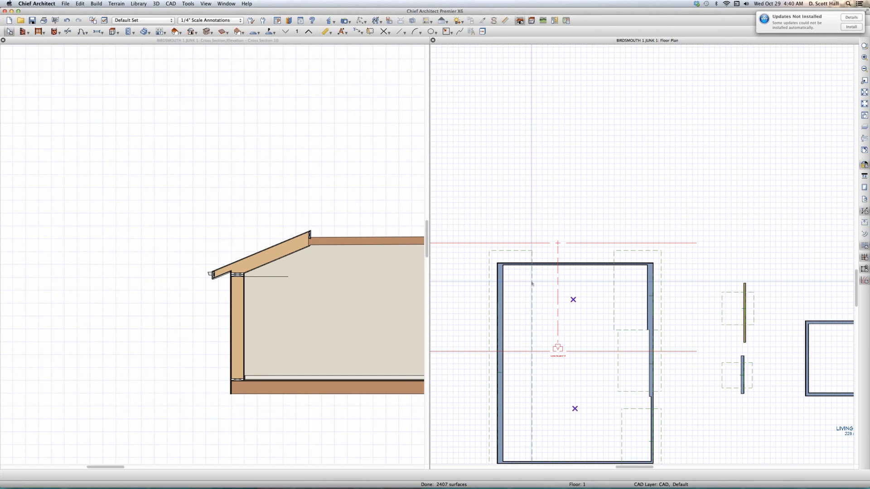
- Extend the horizontal reference line across the large room toward its opposite wall in the cross section
{"action": "scroll", "coordinate": [230, 285], "scroll_direction": "down", "scroll_amount": 4}
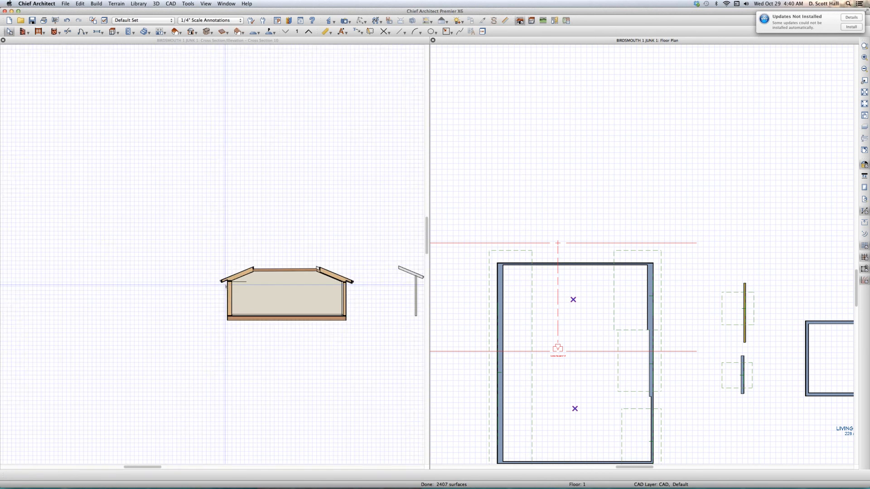
{"action": "scroll", "coordinate": [231, 285], "scroll_direction": "up", "scroll_amount": 2}
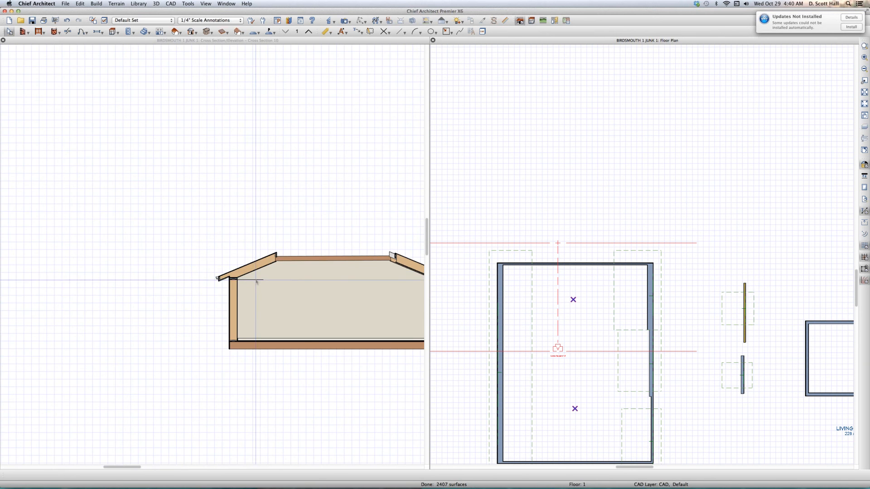
{"action": "left_click", "coordinate": [240, 281]}
{"action": "scroll", "coordinate": [240, 283], "scroll_direction": "down", "scroll_amount": 3}
{"action": "left_click_drag", "start_coordinate": [247, 282], "coordinate": [361, 292]}
{"action": "scroll", "coordinate": [220, 284], "scroll_direction": "up", "scroll_amount": 5}
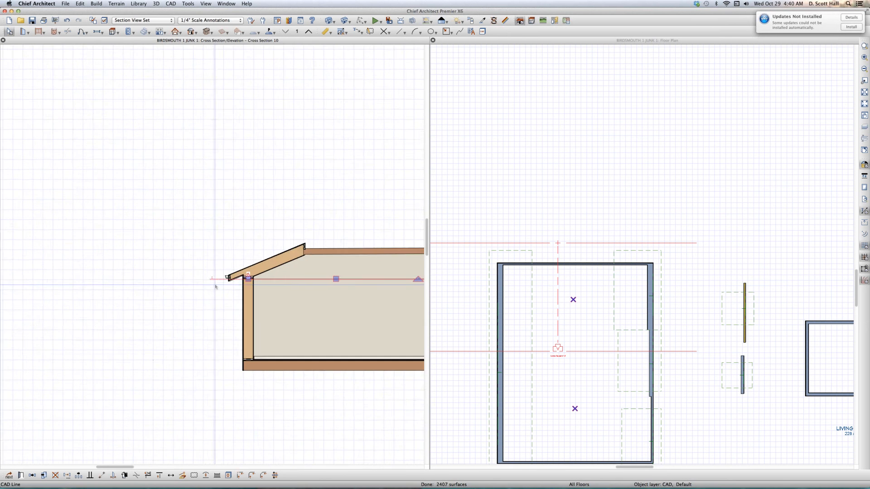
{"action": "scroll", "coordinate": [259, 281], "scroll_direction": "up", "scroll_amount": 5}
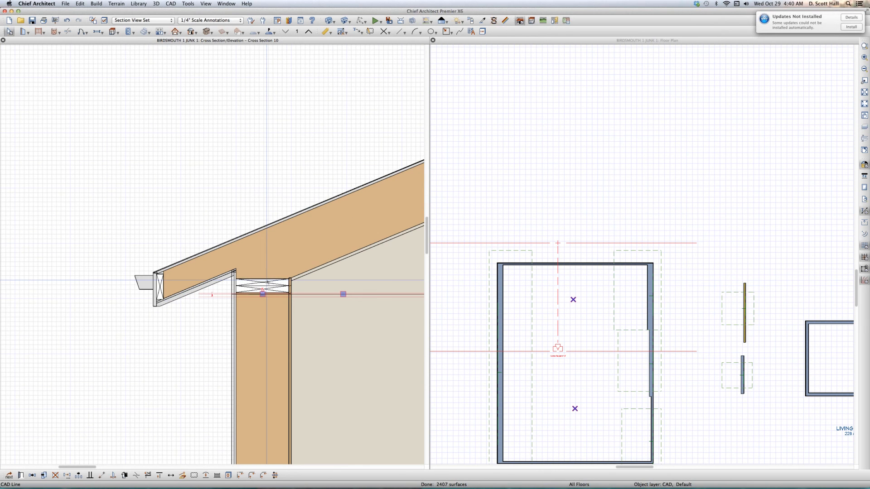
{"action": "key", "text": "Escape"}
- Delete the long roof plane over the large room's left wall and examine the top plate against the reference line
{"action": "left_click", "coordinate": [511, 252]}
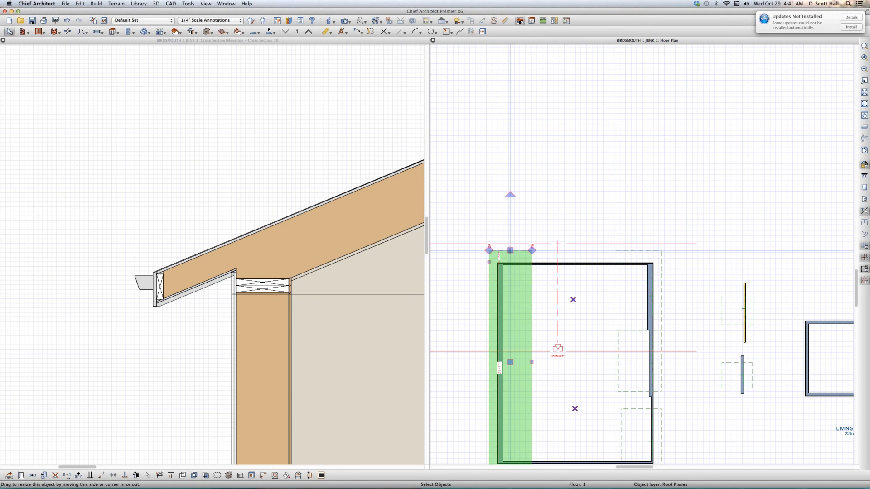
{"action": "key", "text": "Delete"}
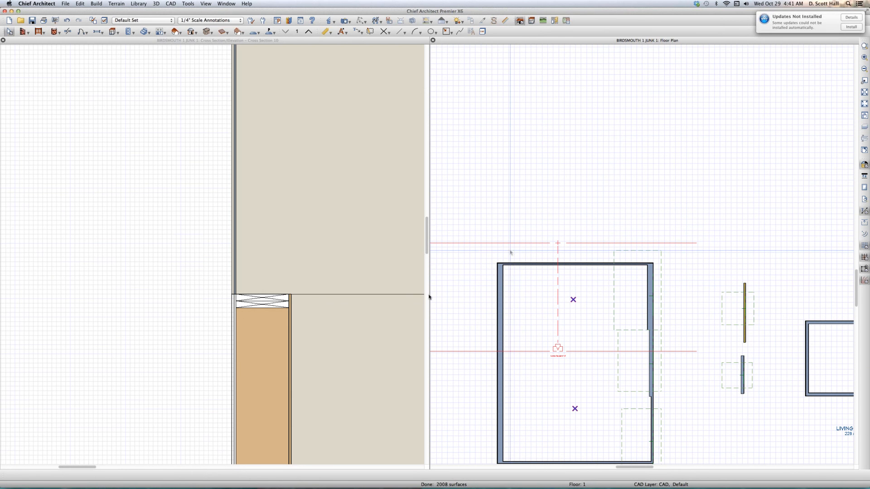
{"action": "scroll", "coordinate": [426, 298], "scroll_direction": "up", "scroll_amount": 3}
{"action": "scroll", "coordinate": [405, 282], "scroll_direction": "down", "scroll_amount": 3}
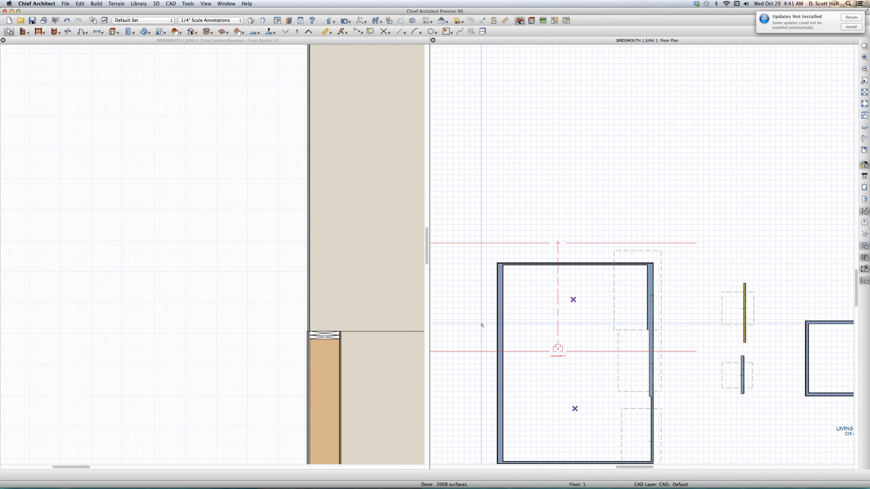
- Draw a roof plane with a 13'-6" baseline on the left wall's outer face, extending about 6'-10" into the room
{"action": "key", "text": "r"}
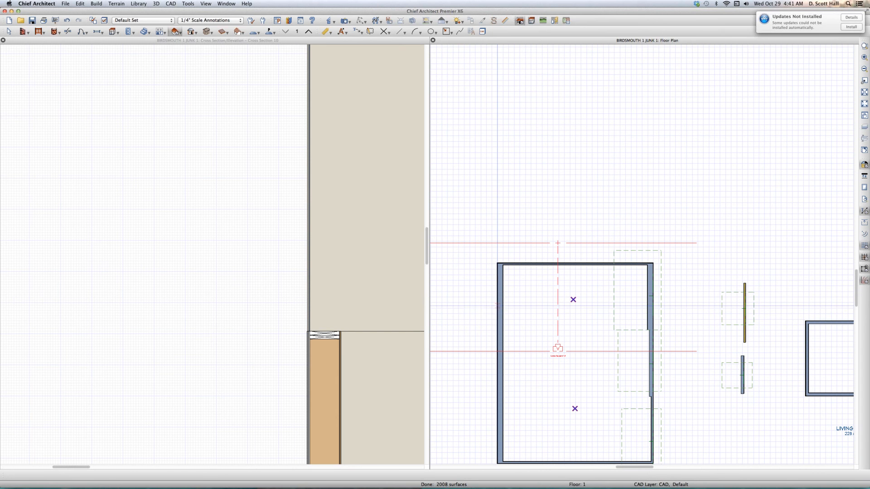
{"action": "left_click_drag", "start_coordinate": [497, 306], "coordinate": [498, 371]}
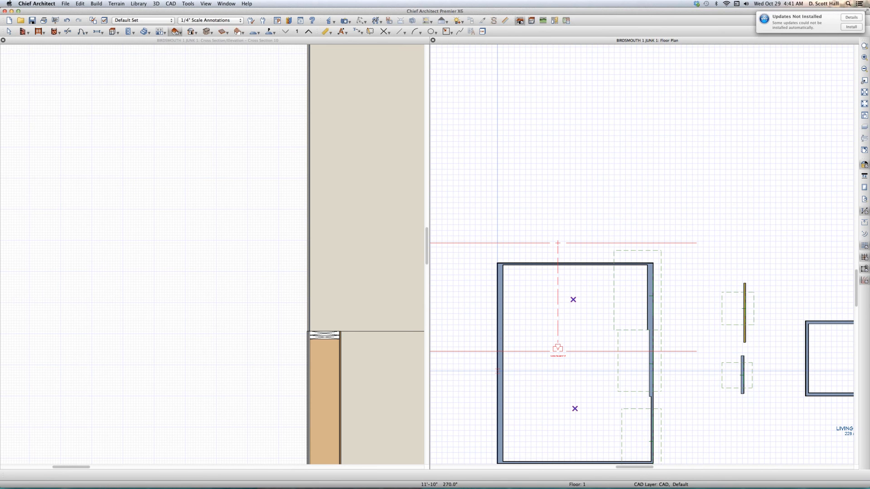
{"action": "scroll", "coordinate": [494, 313], "scroll_direction": "up", "scroll_amount": 3}
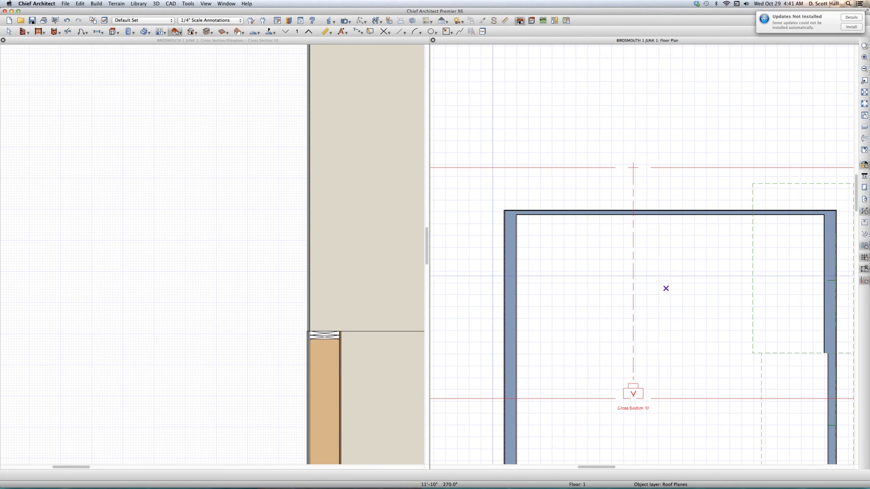
{"action": "left_click_drag", "start_coordinate": [504, 266], "coordinate": [505, 426]}
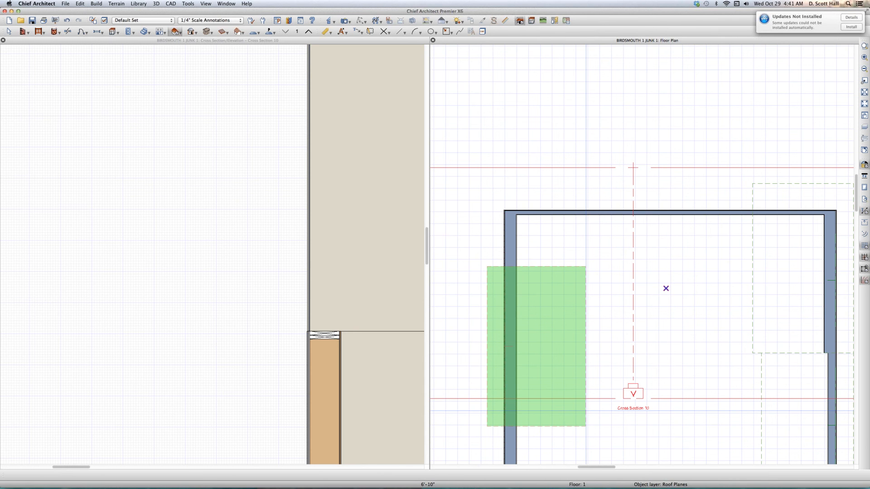
{"action": "left_click", "coordinate": [586, 411]}
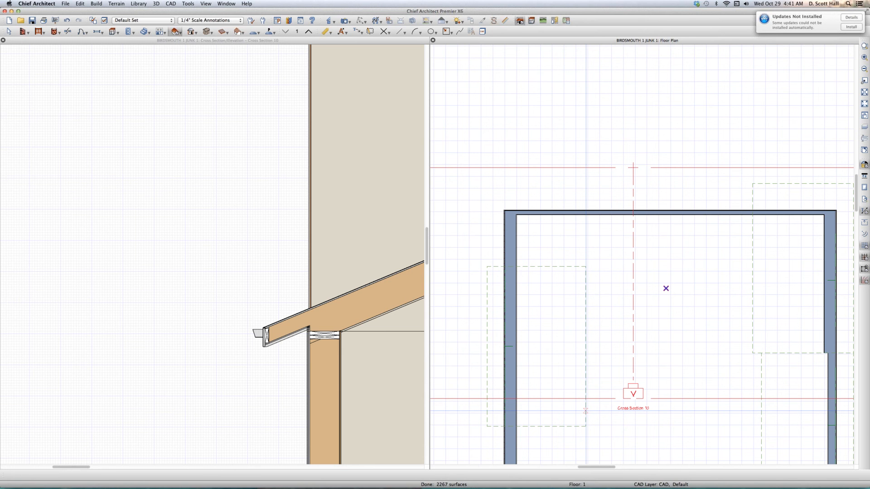
{"action": "key", "text": "space"}
- Check the new roof plane's birdsmouth depth, birdsmouth seat and top-of-plate values
{"action": "left_click", "coordinate": [537, 267]}
{"action": "double_click", "coordinate": [537, 268]}
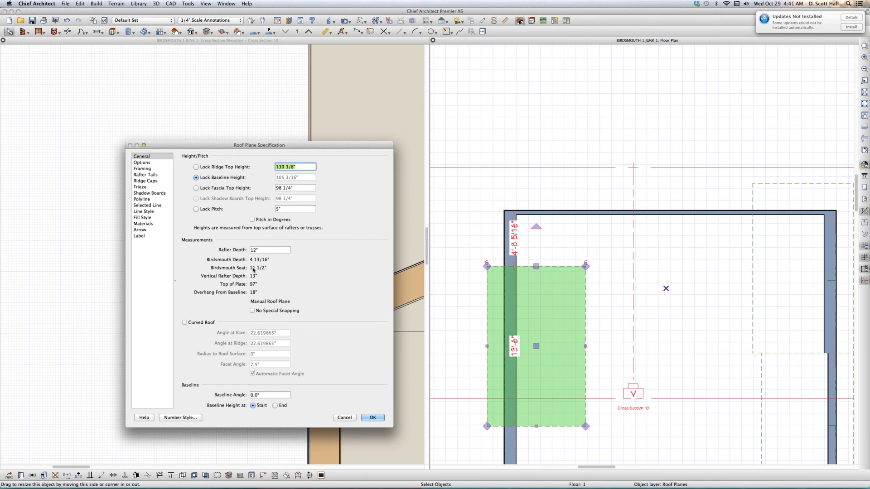
{"action": "left_click", "coordinate": [344, 418]}
- Set the thickness of the wall under the new roof plane to 4 15/16 inches
{"action": "left_click", "coordinate": [514, 318]}
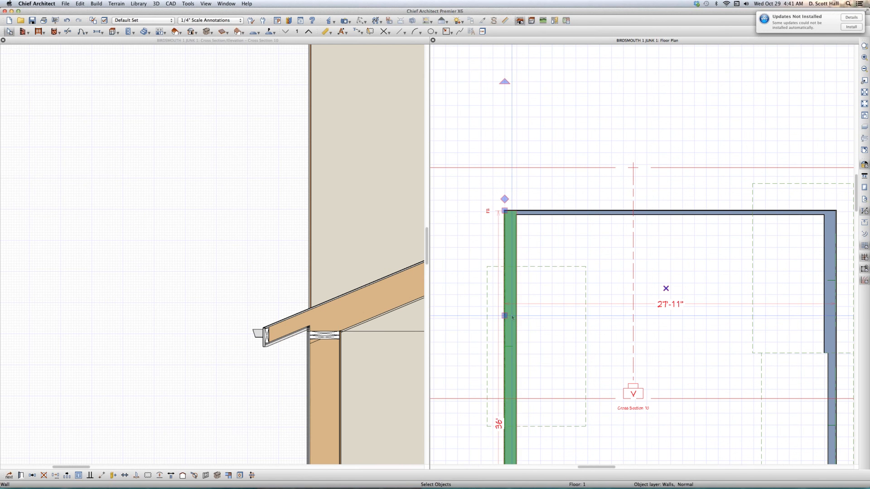
{"action": "double_click", "coordinate": [515, 323]}
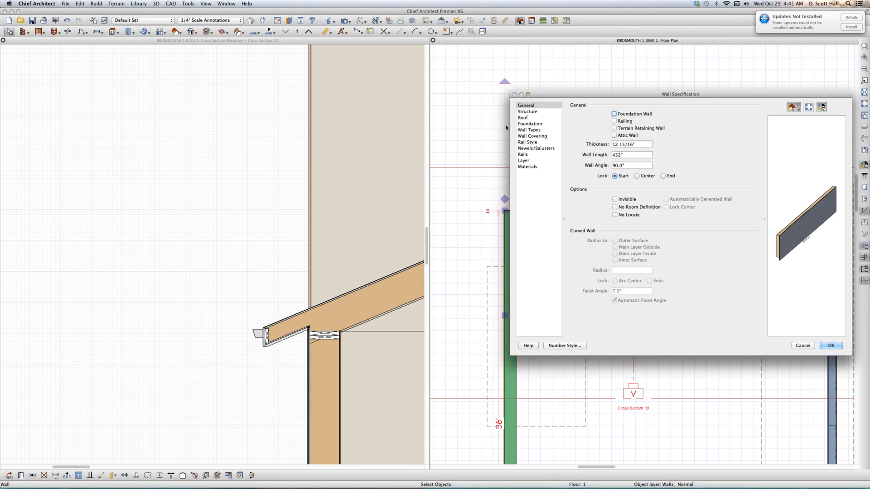
{"action": "double_click", "coordinate": [616, 144]}
{"action": "type", "text": "4"}
{"action": "key", "text": "Return"}
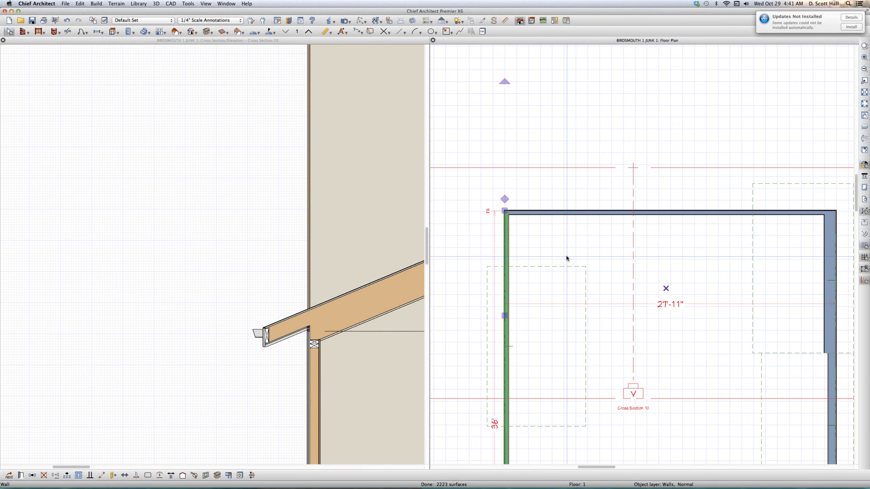
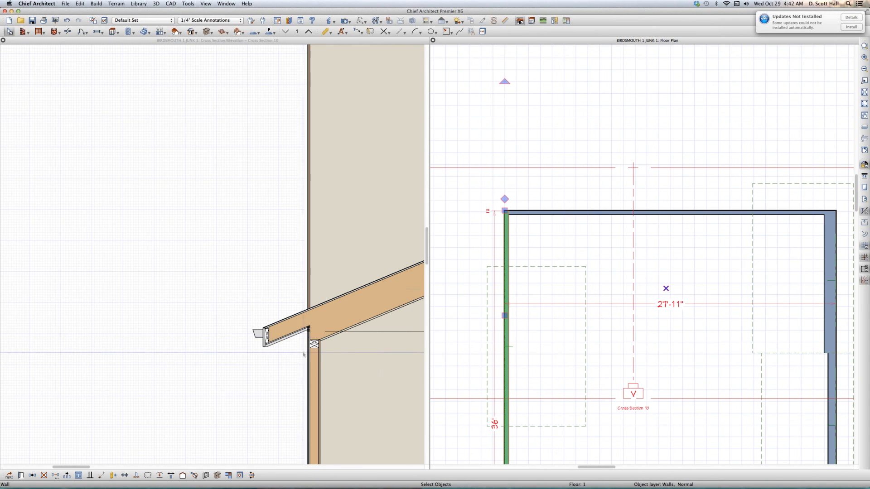
- Set the thickness of the wall under the new roof plane to 8 15/16 inches
{"action": "scroll", "coordinate": [208, 292], "scroll_direction": "down", "scroll_amount": 1}
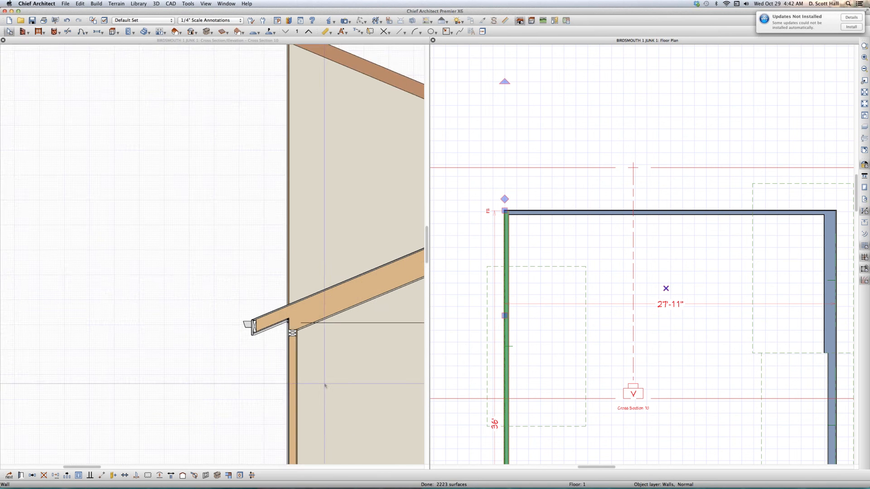
{"action": "scroll", "coordinate": [312, 354], "scroll_direction": "up", "scroll_amount": 2}
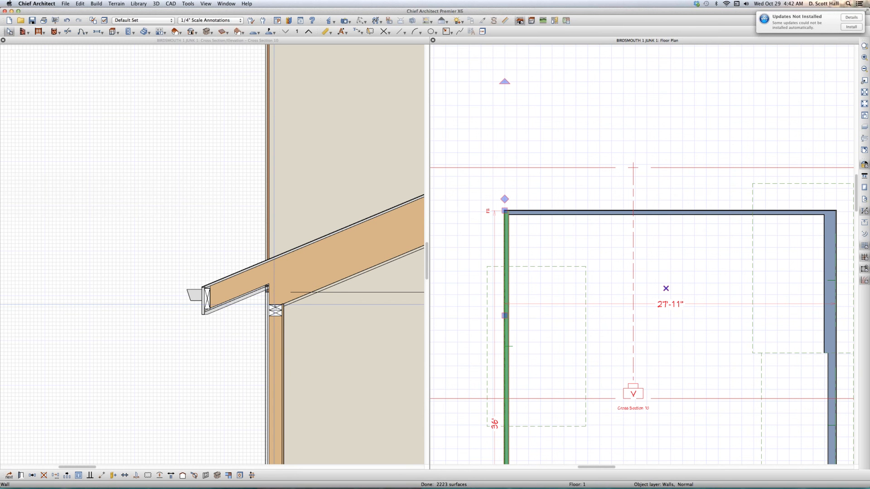
{"action": "key", "text": "super+e"}
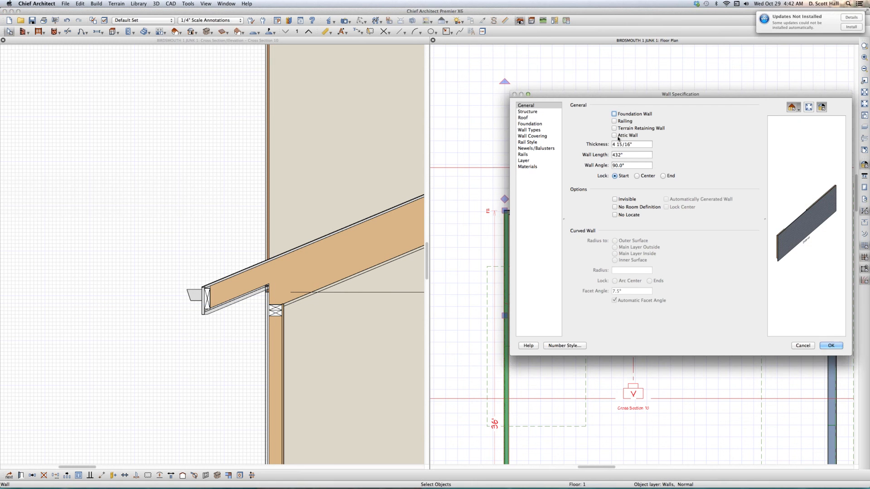
{"action": "left_click_drag", "start_coordinate": [615, 145], "coordinate": [588, 145]}
{"action": "type", "text": "8"}
{"action": "key", "text": "Return"}
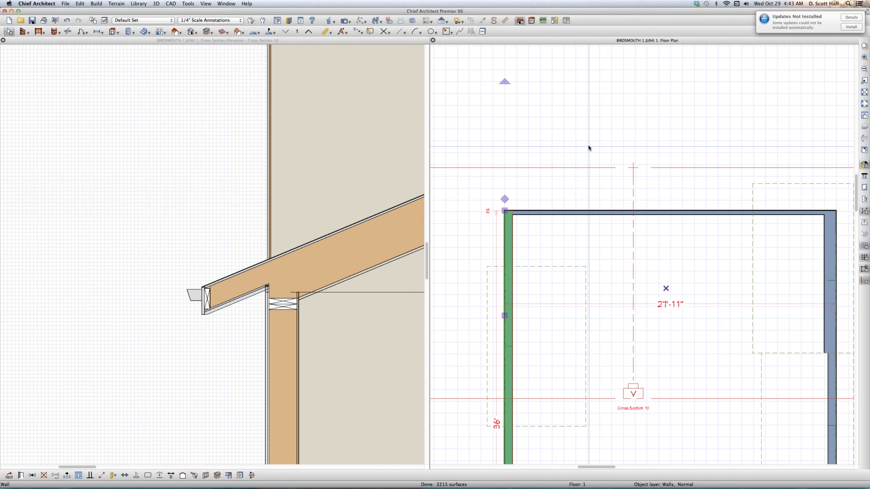
- Extend the horizontal reference line in the cross section outward through the top plate to beyond the eave and gutter
{"action": "left_click", "coordinate": [369, 291]}
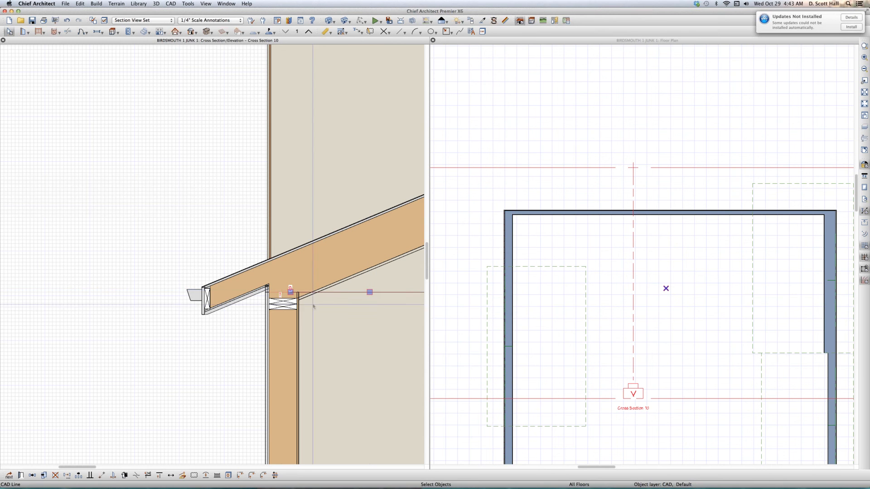
{"action": "left_click_drag", "start_coordinate": [290, 293], "coordinate": [150, 299]}
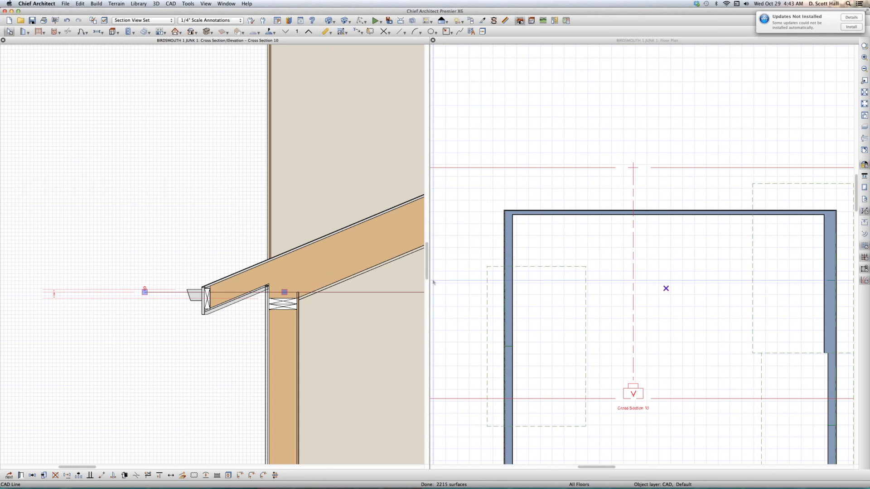
{"action": "key", "text": "Escape"}
- Set the thickness of the large room's left wall to 25 15/16 inches
{"action": "left_click", "coordinate": [507, 299]}
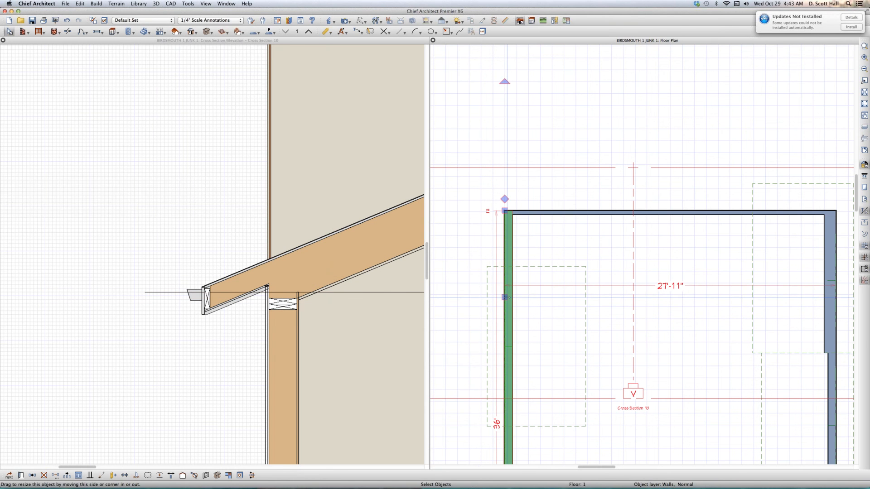
{"action": "double_click", "coordinate": [511, 275]}
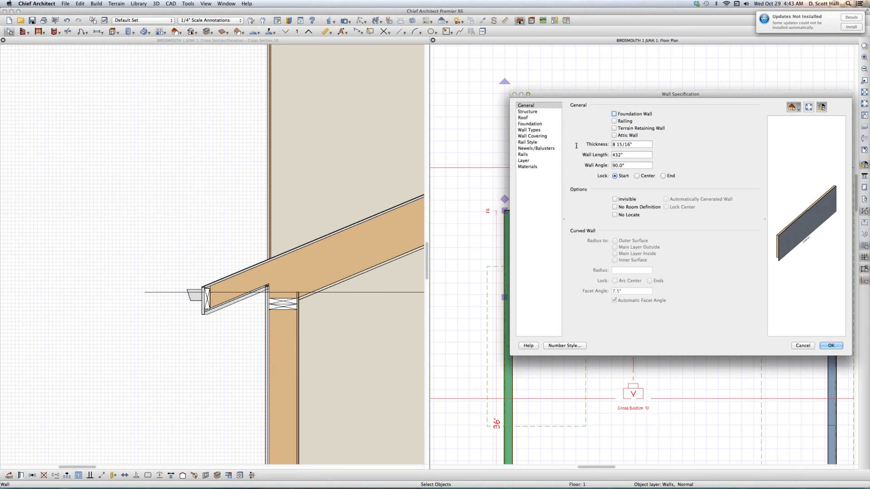
{"action": "double_click", "coordinate": [616, 145]}
{"action": "type", "text": "4"}
{"action": "key", "text": "Return"}
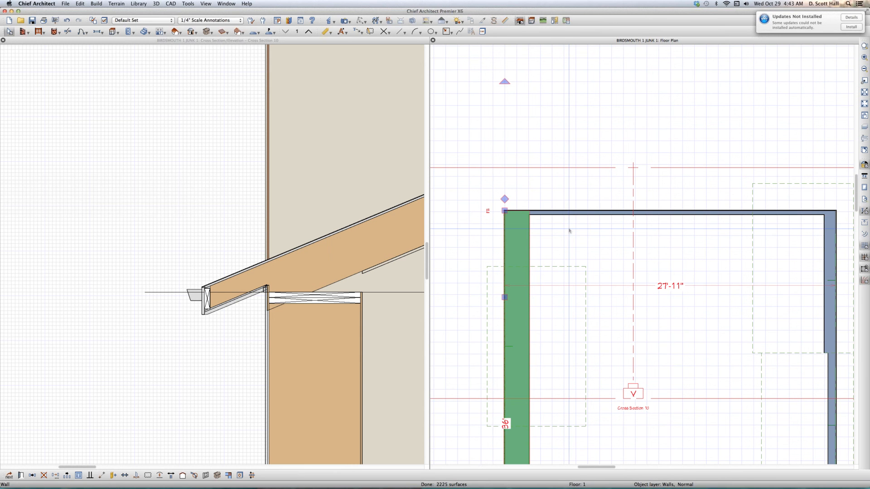
{"action": "left_click", "coordinate": [569, 231]}
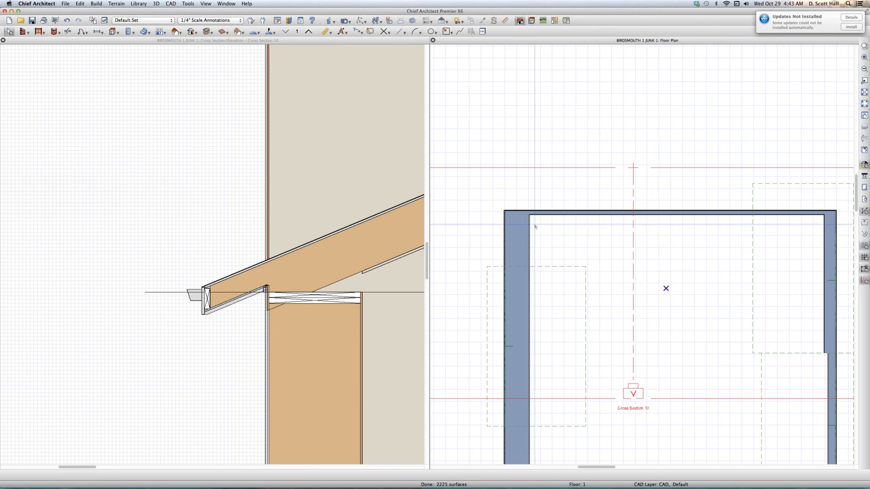
- Set the left wall's thickness back to 4 15/16 inches
{"action": "left_click", "coordinate": [514, 229]}
{"action": "double_click", "coordinate": [514, 230]}
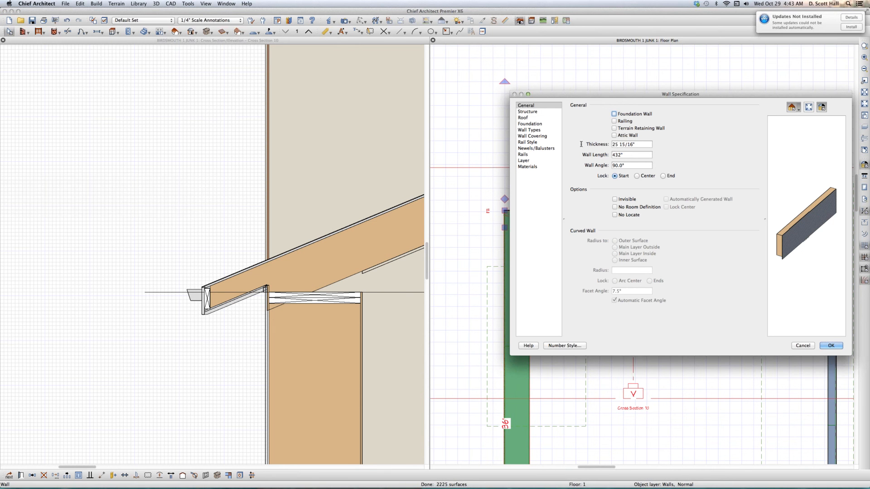
{"action": "left_click_drag", "start_coordinate": [618, 145], "coordinate": [583, 145]}
{"action": "type", "text": "4"}
{"action": "key", "text": "Return"}
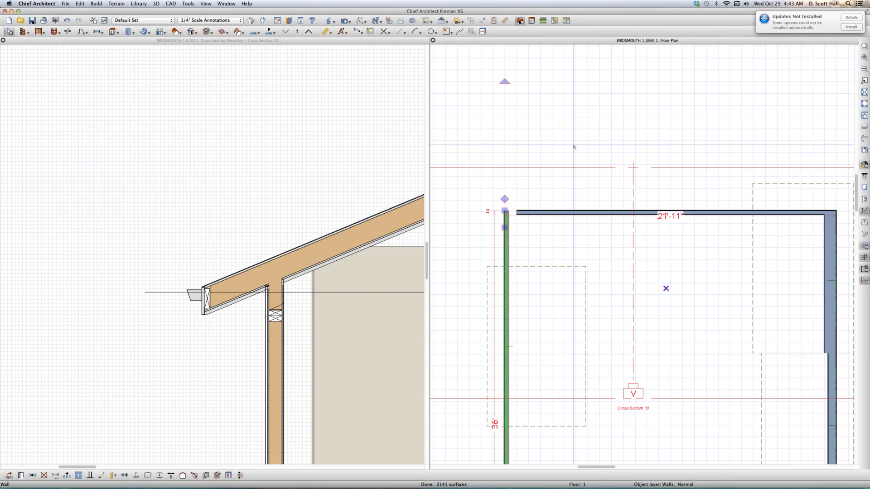
{"action": "left_click", "coordinate": [513, 179]}
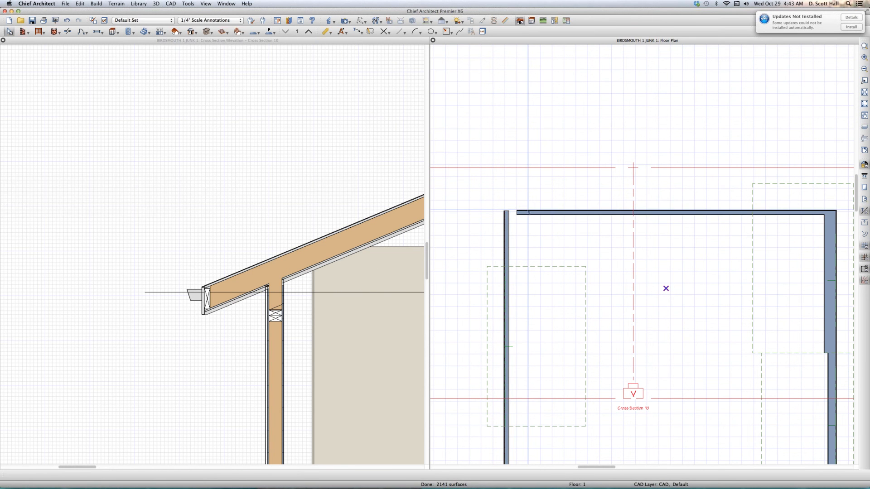
- Reconnect the upper and lower walls of the large room to the left wall at both corners to close the room
{"action": "left_click", "coordinate": [529, 212]}
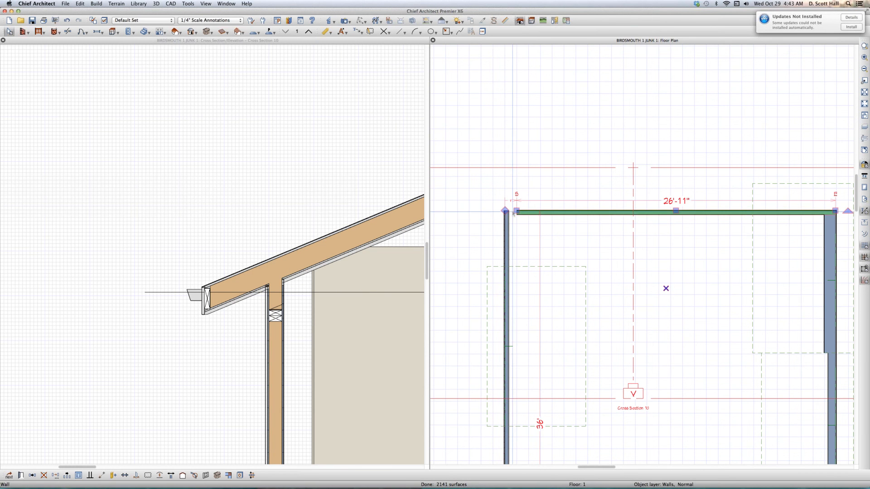
{"action": "left_click_drag", "start_coordinate": [511, 212], "coordinate": [506, 212]}
{"action": "scroll", "coordinate": [505, 165], "scroll_direction": "down", "scroll_amount": 3}
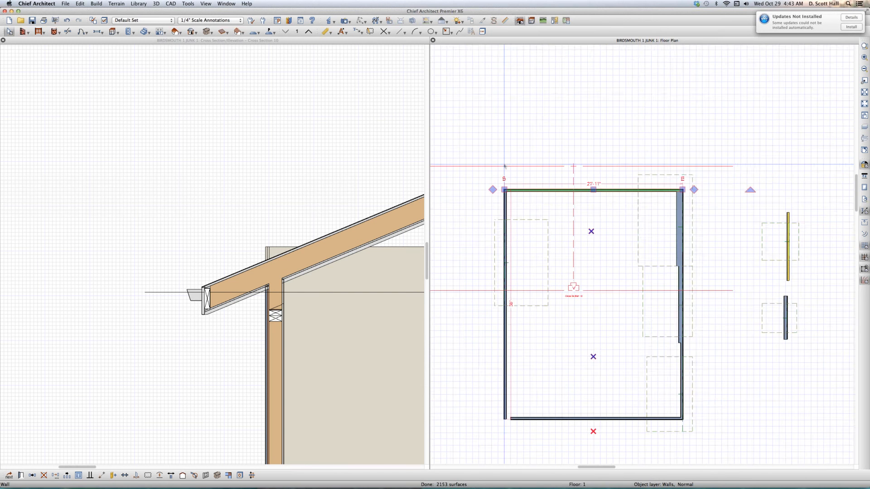
{"action": "scroll", "coordinate": [505, 258], "scroll_direction": "up", "scroll_amount": 5}
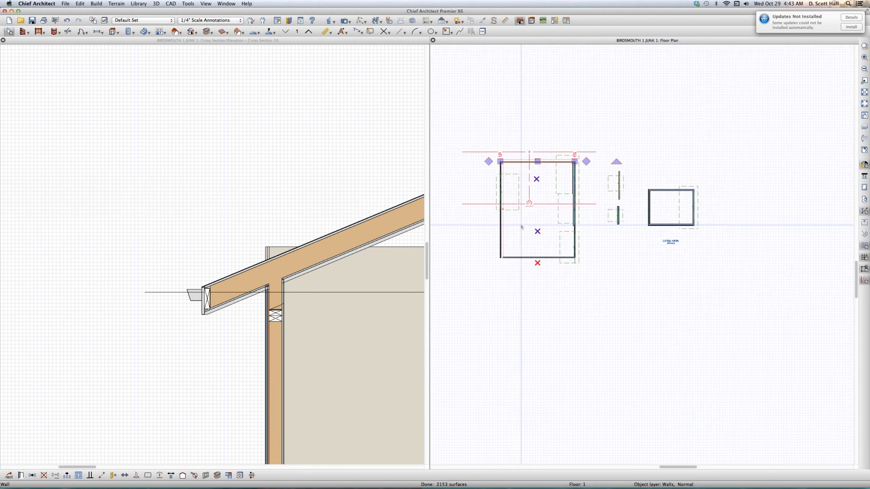
{"action": "left_click", "coordinate": [503, 252]}
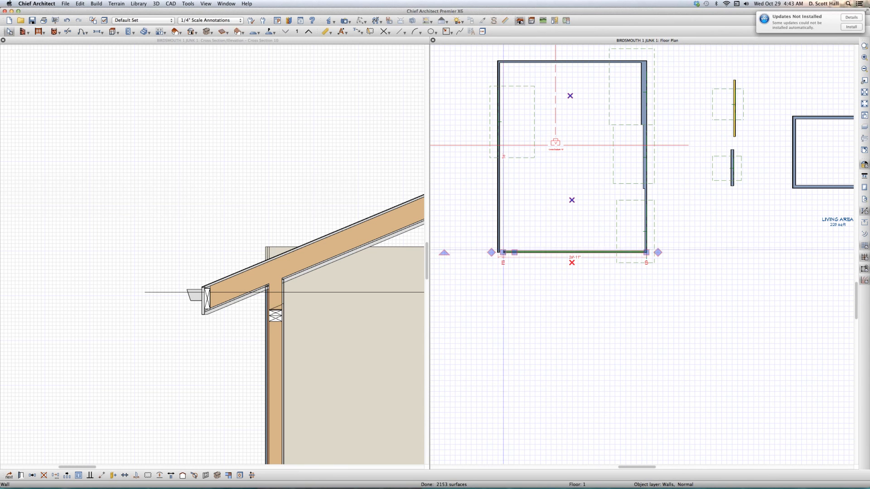
{"action": "left_click_drag", "start_coordinate": [503, 252], "coordinate": [498, 253]}
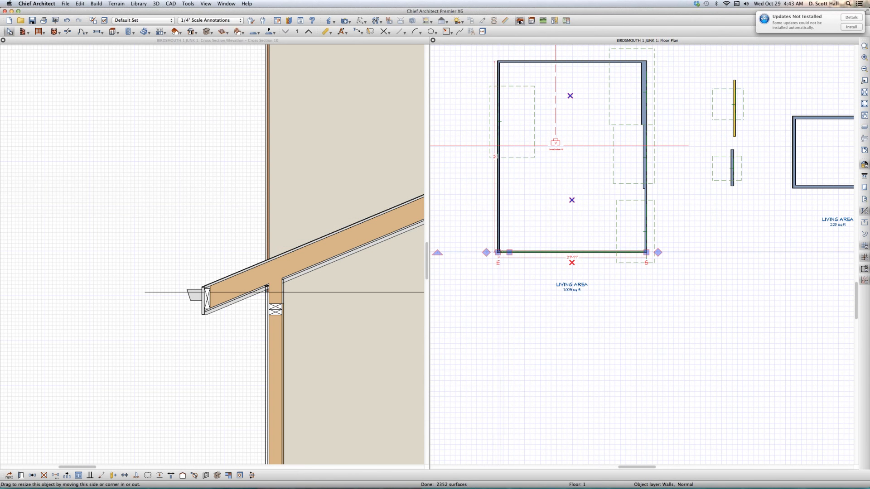
- Delete the roof plane over the large room's left wall
{"action": "left_click", "coordinate": [528, 156]}
{"action": "scroll", "coordinate": [519, 176], "scroll_direction": "down", "scroll_amount": 2}
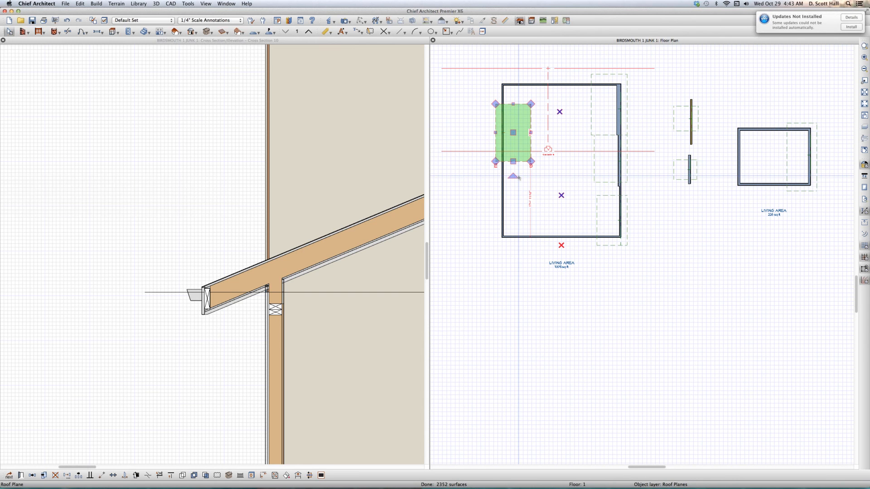
{"action": "key", "text": "Delete"}
{"action": "left_click", "coordinate": [526, 97]}
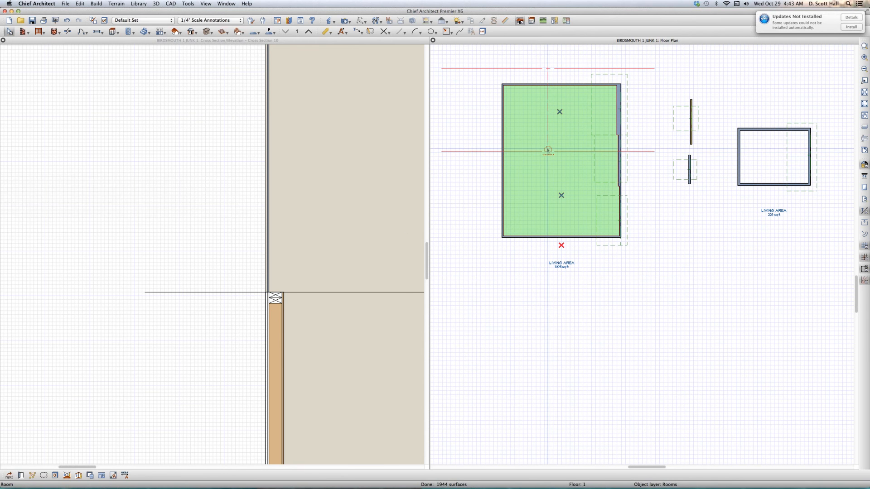
- Shorten the cross section camera's viewing depth so that its back clip line lies inside the large room
{"action": "left_click", "coordinate": [548, 149]}
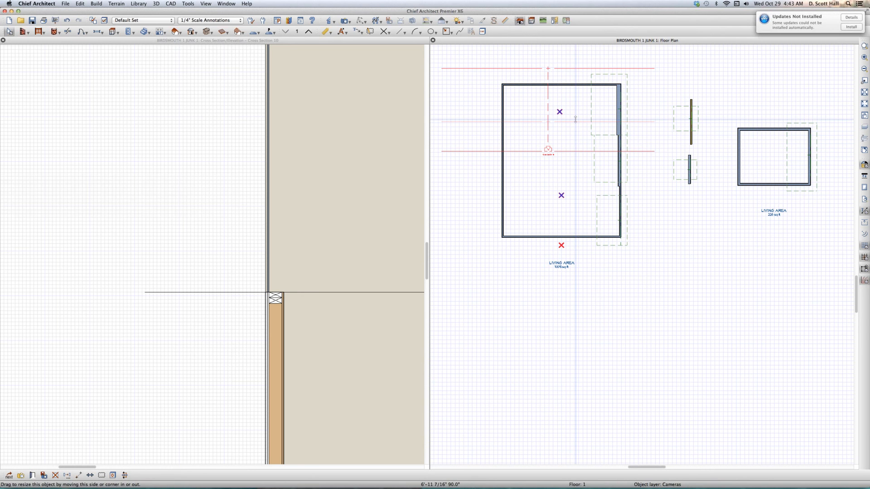
{"action": "left_click_drag", "start_coordinate": [576, 119], "coordinate": [575, 122]}
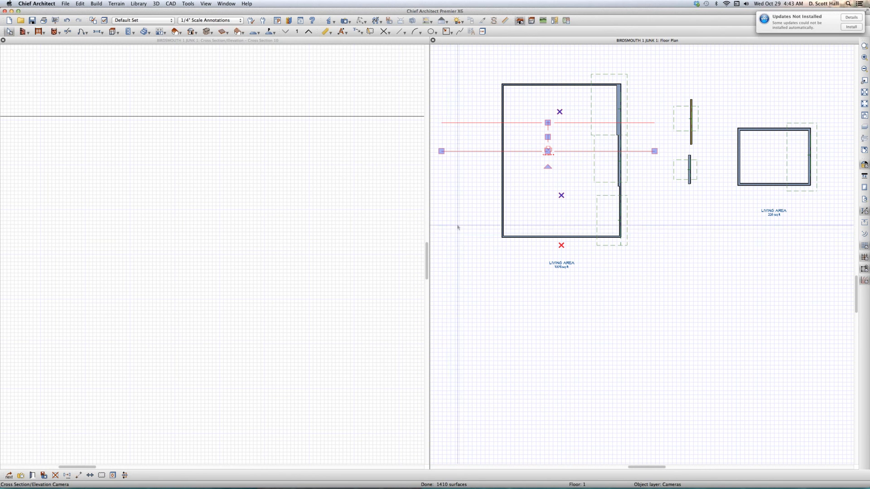
{"action": "left_click", "coordinate": [463, 181]}
{"action": "scroll", "coordinate": [496, 127], "scroll_direction": "up", "scroll_amount": 2}
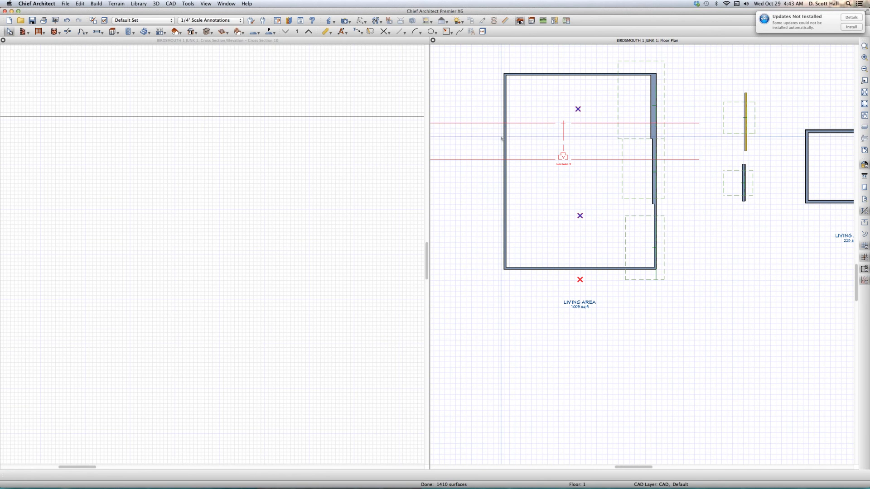
- Draw a roof plane with its baseline on the left wall's outer face, sloping up into the room, and display its eave in the cross section
{"action": "key", "text": "l"}
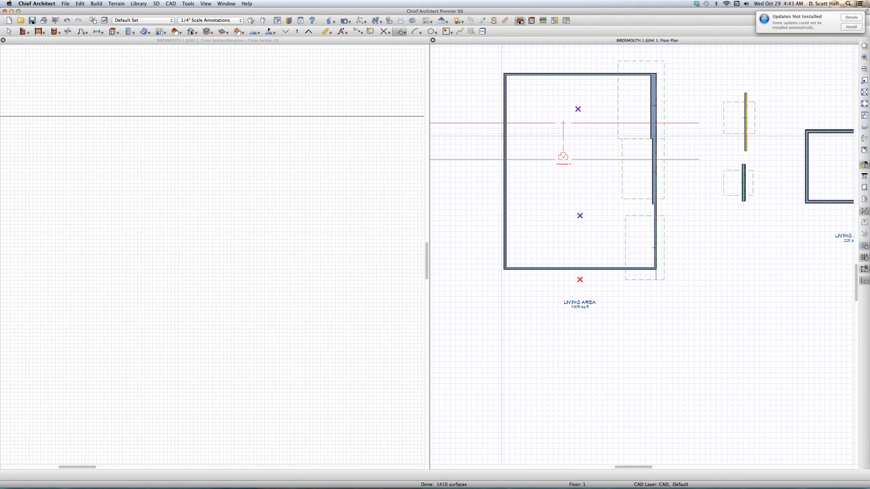
{"action": "key", "text": "space"}
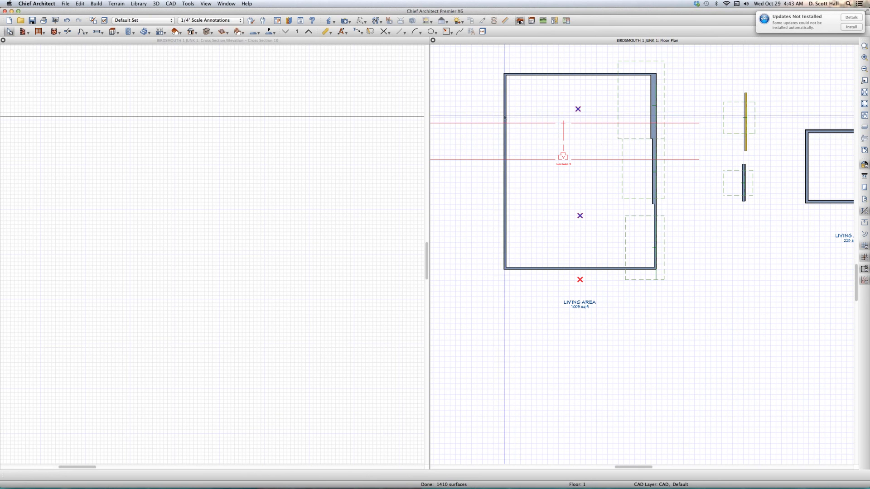
{"action": "key", "text": "r"}
{"action": "left_click_drag", "start_coordinate": [504, 115], "coordinate": [507, 193]}
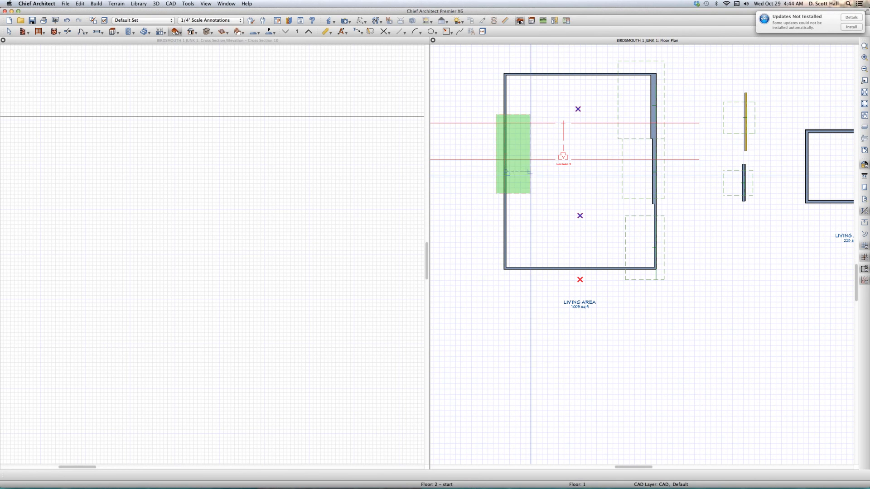
{"action": "left_click", "coordinate": [530, 175]}
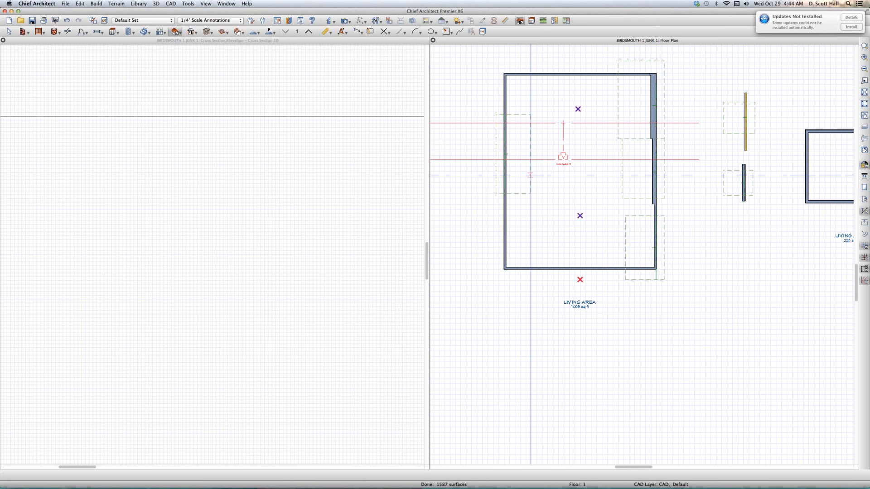
{"action": "left_click", "coordinate": [288, 204]}
{"action": "scroll", "coordinate": [96, 194], "scroll_direction": "up", "scroll_amount": 5}
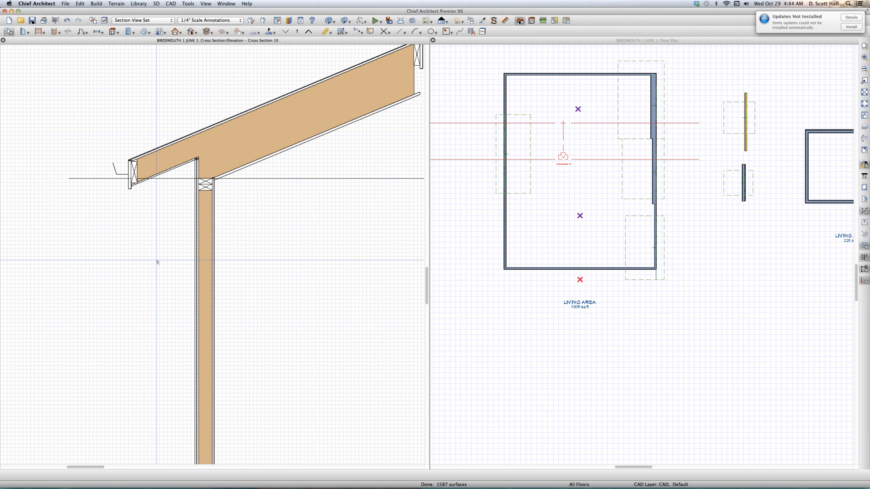
- Set the thickness of the wall under the redrawn roof plane to 8 15/16 inches
{"action": "left_click", "coordinate": [502, 221]}
{"action": "key", "text": "space"}
{"action": "left_click", "coordinate": [504, 221]}
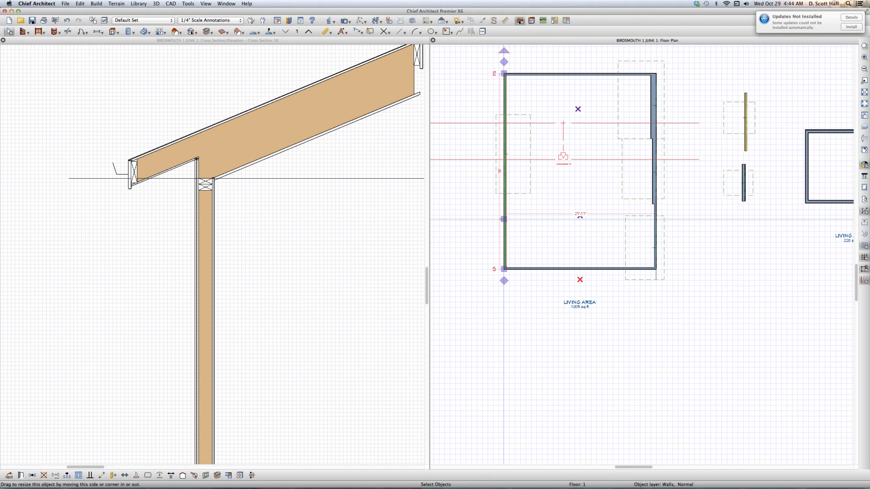
{"action": "scroll", "coordinate": [504, 219], "scroll_direction": "up", "scroll_amount": 1}
{"action": "scroll", "coordinate": [504, 219], "scroll_direction": "up", "scroll_amount": 1}
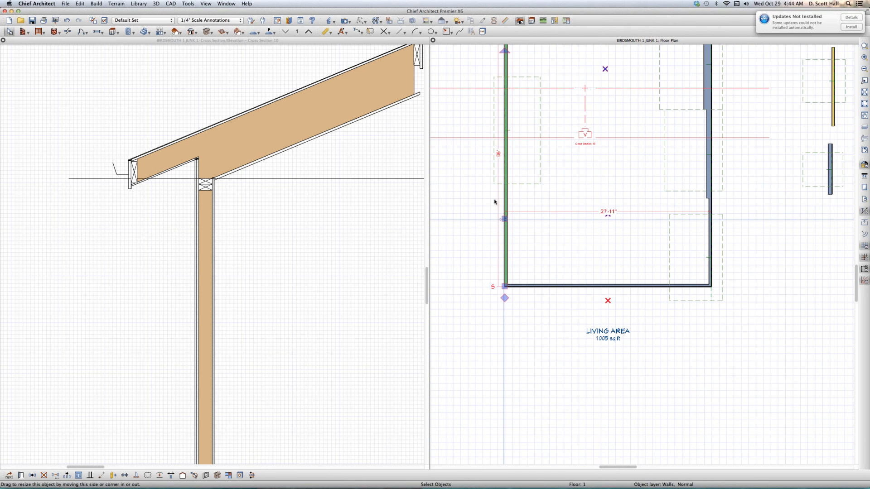
{"action": "key", "text": "super+e"}
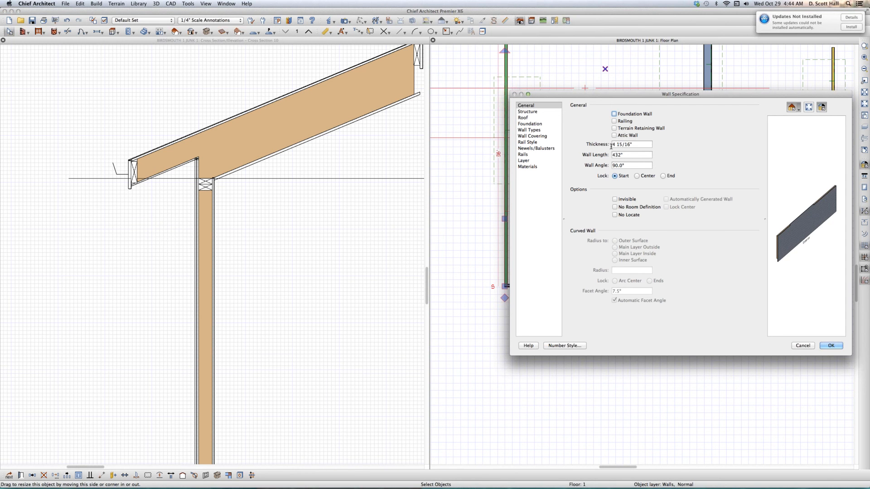
{"action": "double_click", "coordinate": [610, 145]}
{"action": "type", "text": "8"}
{"action": "key", "text": "Return"}
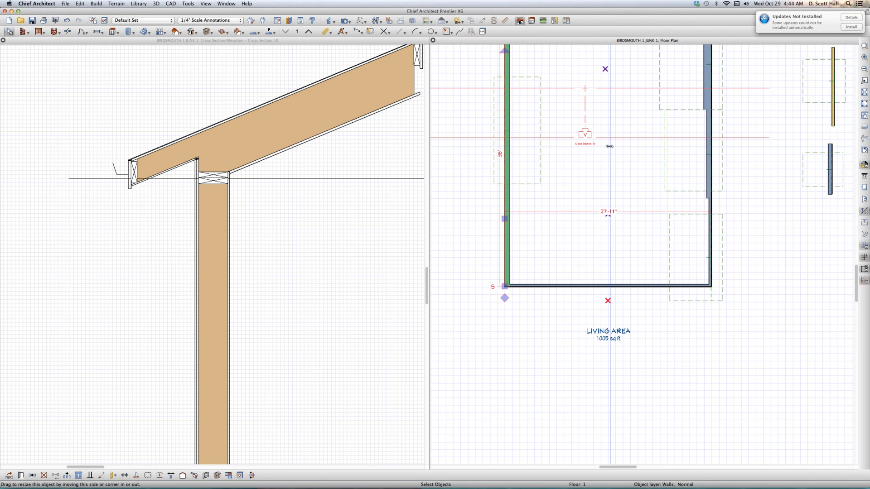
- Turn on the ceiling over the large room in its structure settings
{"action": "left_click", "coordinate": [588, 192]}
{"action": "double_click", "coordinate": [589, 193]}
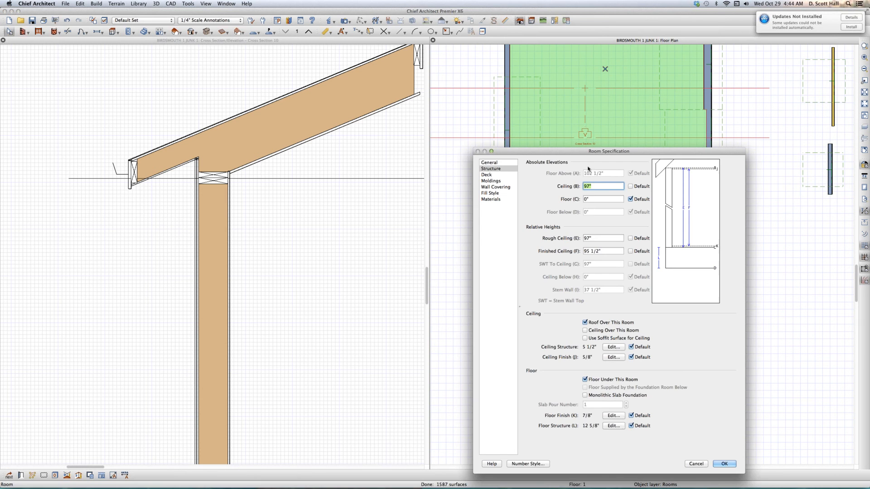
{"action": "left_click", "coordinate": [605, 331]}
{"action": "key", "text": "Return"}
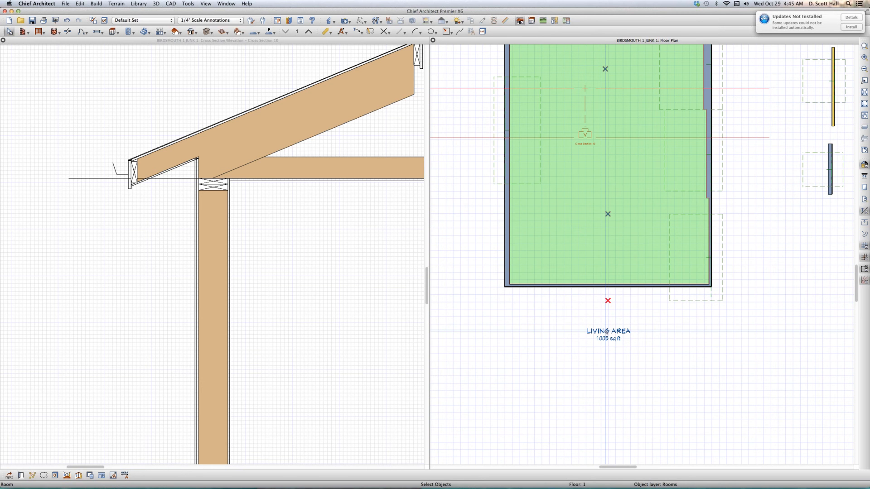
- Turn off the ceiling over the large room in its structure settings
{"action": "double_click", "coordinate": [599, 331]}
{"action": "left_click", "coordinate": [600, 331]}
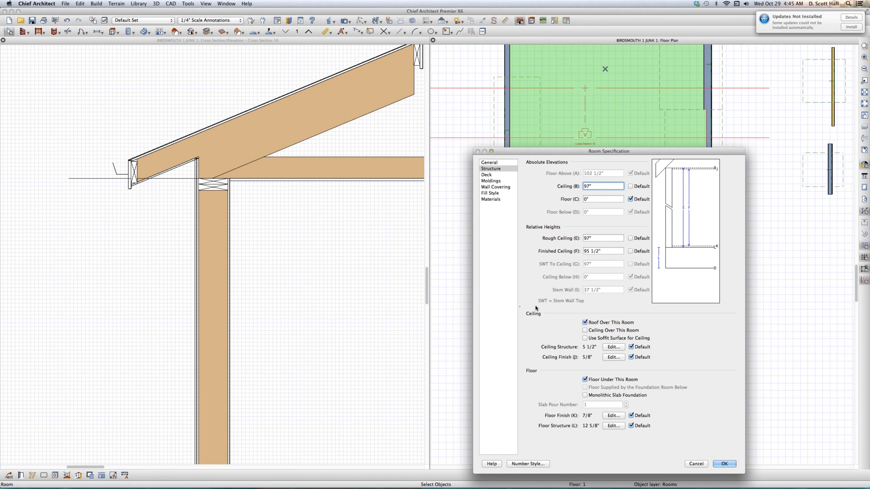
{"action": "key", "text": "Return"}
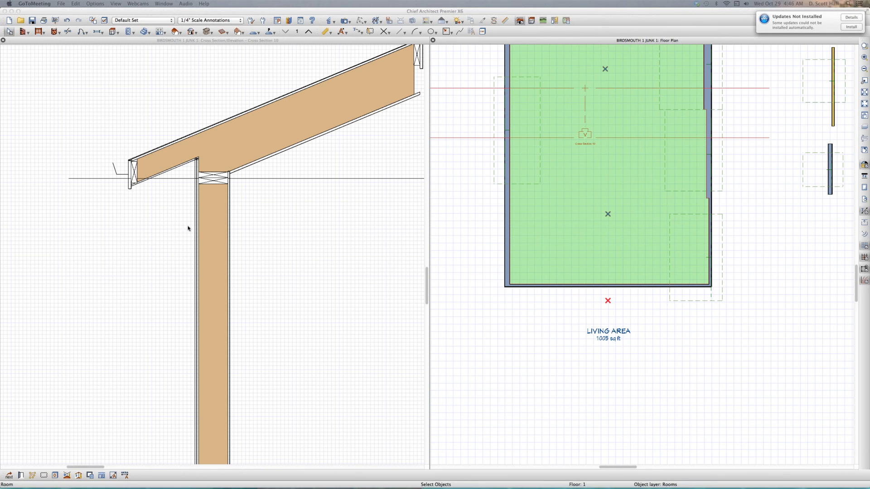
{"action": "left_click", "coordinate": [287, 260]}
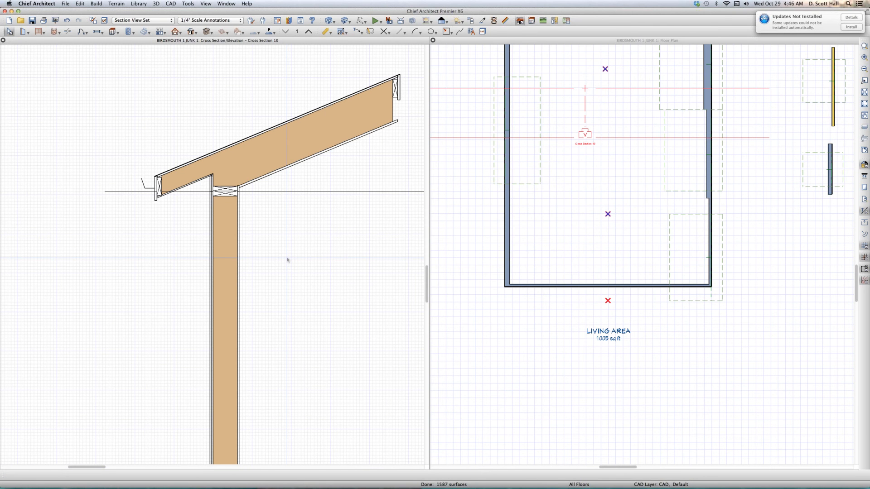
- Review the roof height and automatic birdsmouth cut settings for building the roof
{"action": "left_click", "coordinate": [191, 32]}
{"action": "left_click", "coordinate": [193, 41]}
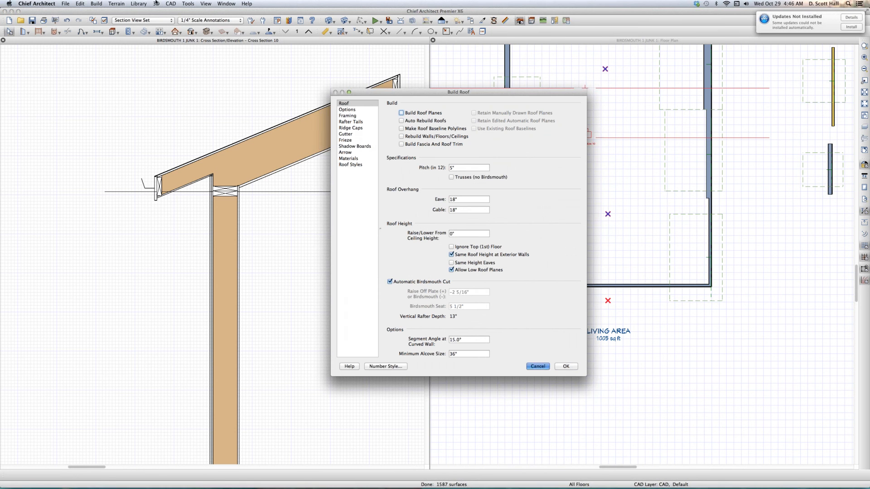
{"action": "key", "text": "Escape"}
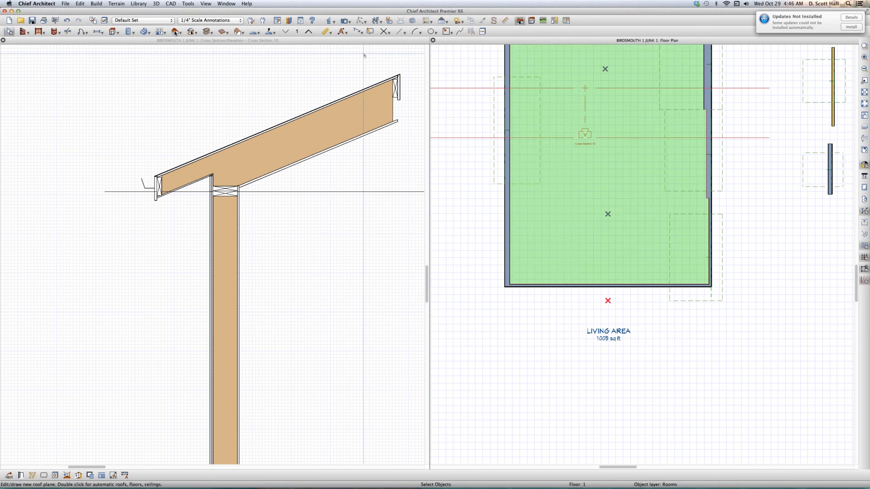
{"action": "double_click", "coordinate": [175, 32]}
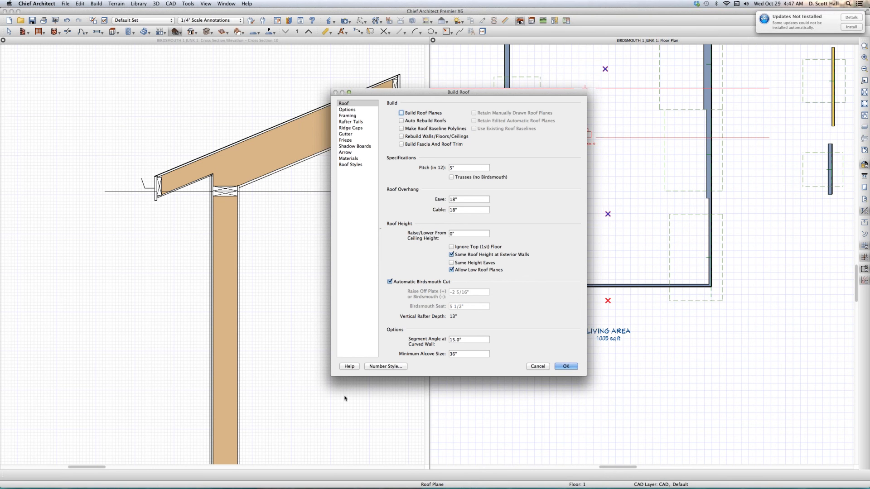
{"action": "left_click", "coordinate": [558, 367]}
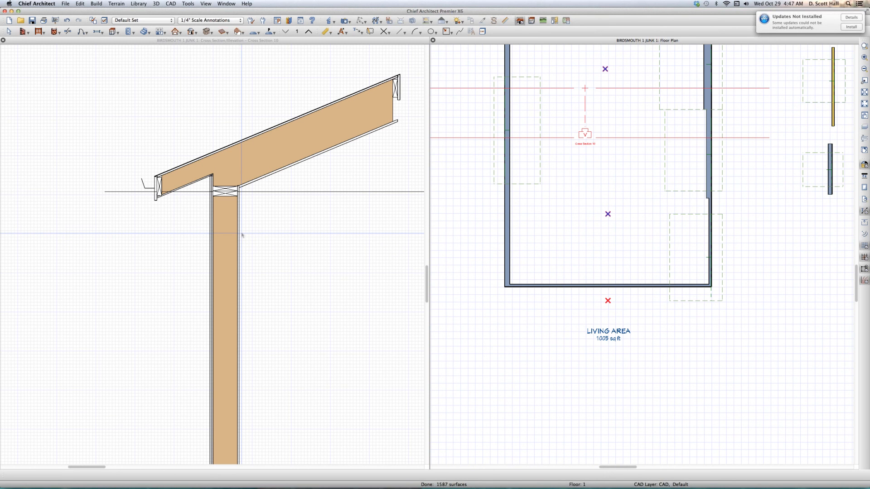
- Close the cross section view without saving it
{"action": "scroll", "coordinate": [242, 235], "scroll_direction": "down", "scroll_amount": 5}
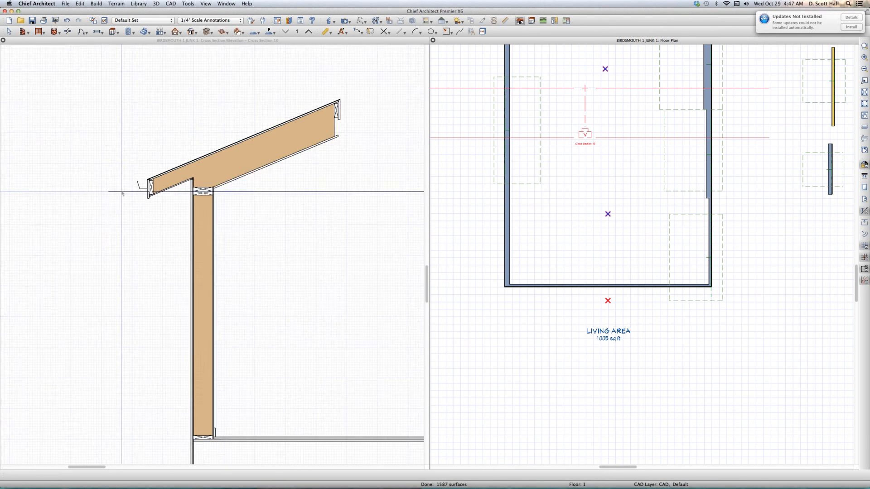
{"action": "scroll", "coordinate": [335, 205], "scroll_direction": "down", "scroll_amount": 3}
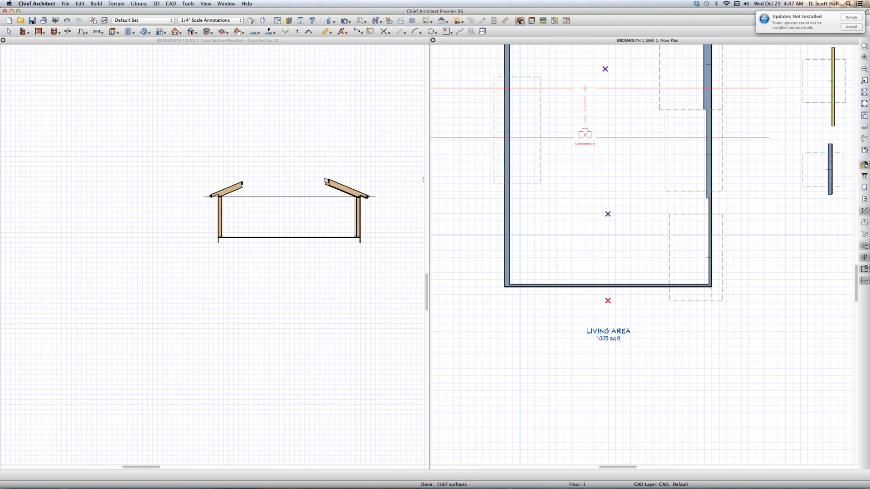
{"action": "scroll", "coordinate": [520, 235], "scroll_direction": "down", "scroll_amount": 3}
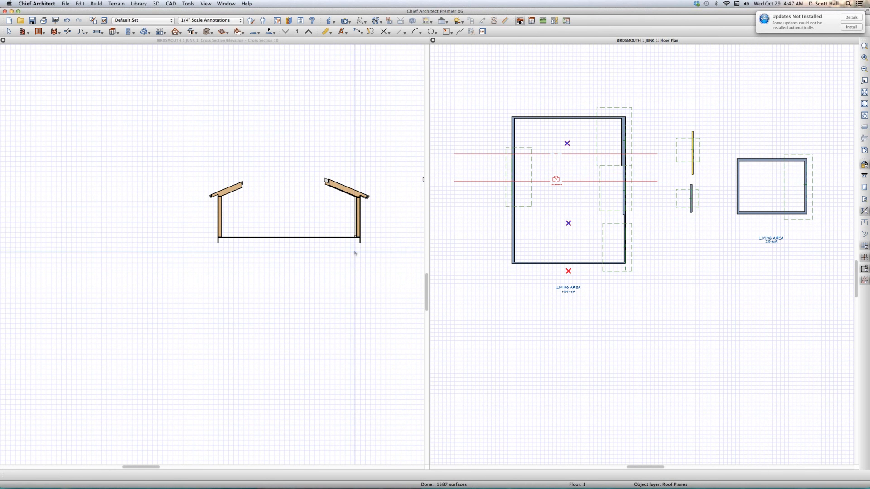
{"action": "key", "text": "super+w"}
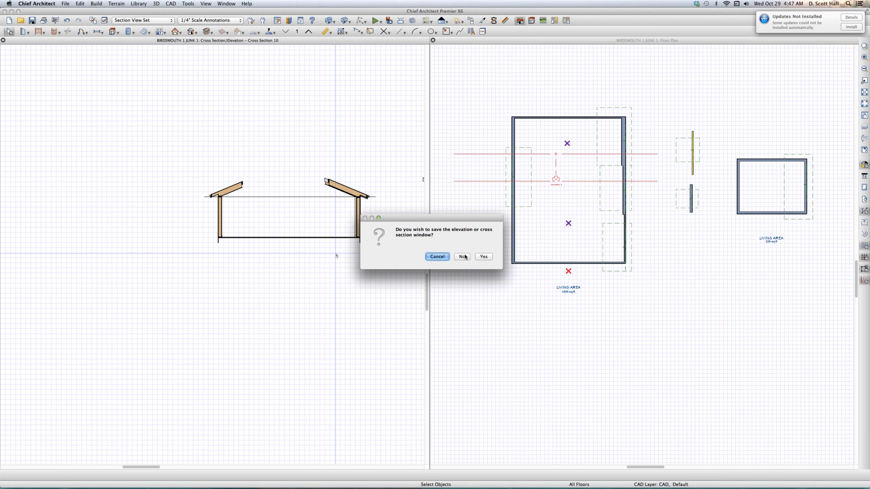
{"action": "key", "text": "Escape"}
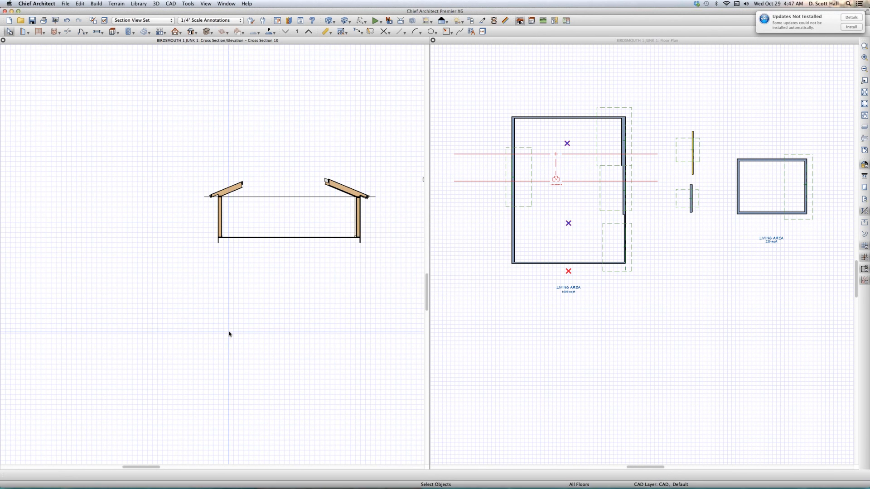
{"action": "key", "text": "super+w"}
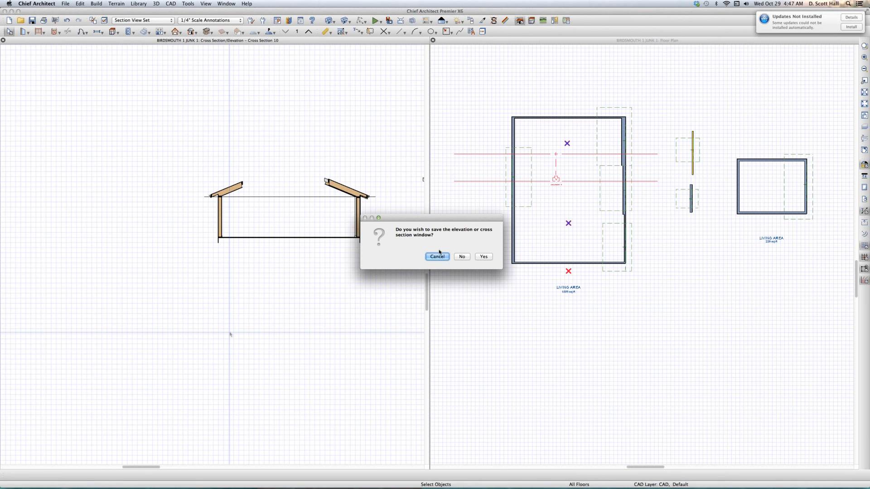
{"action": "left_click", "coordinate": [461, 257]}
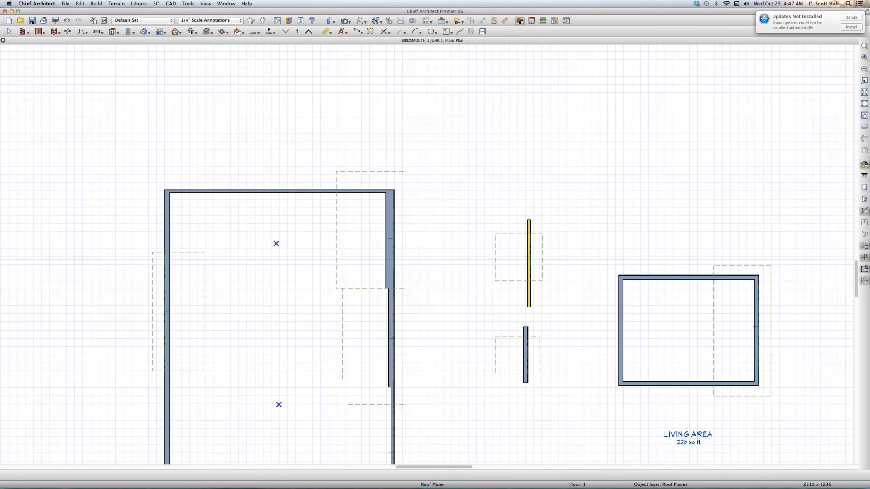
- Generate an orthographic framing overview of the whole model and tile it beside the floor plan
{"action": "scroll", "coordinate": [327, 211], "scroll_direction": "down", "scroll_amount": 4}
{"action": "scroll", "coordinate": [264, 265], "scroll_direction": "up", "scroll_amount": 2}
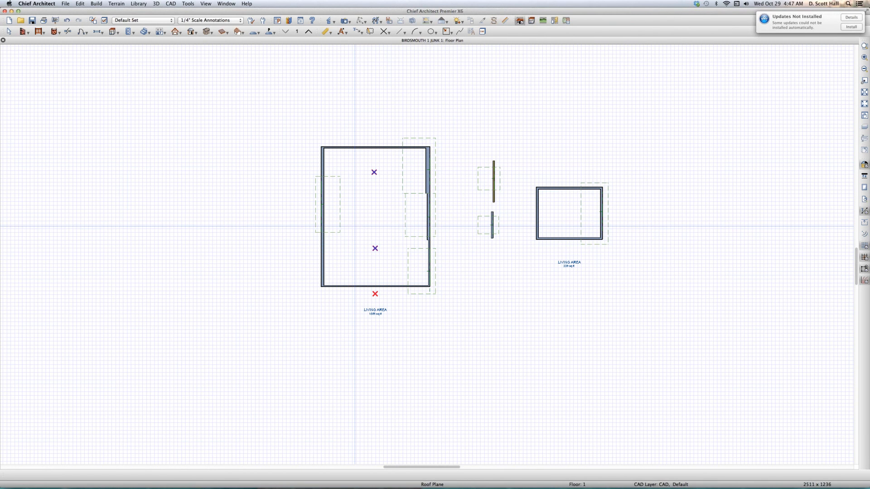
{"action": "key", "text": "f"}
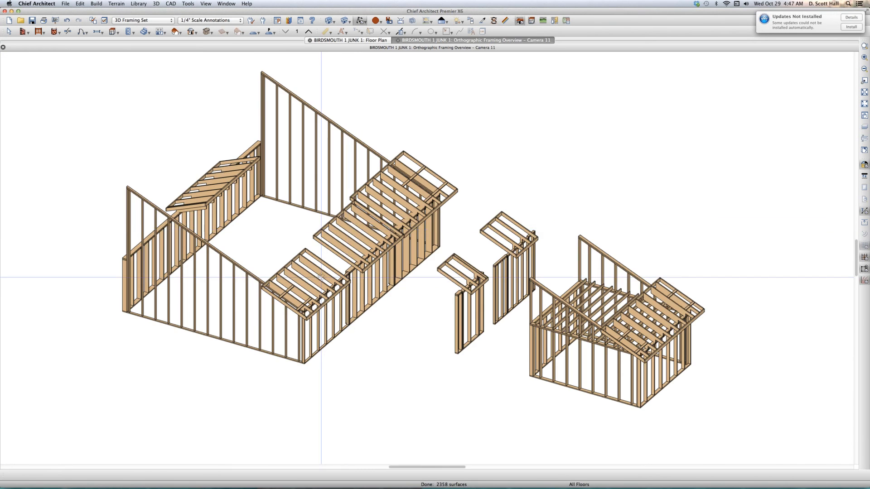
{"action": "scroll", "coordinate": [352, 222], "scroll_direction": "up", "scroll_amount": 3}
{"action": "scroll", "coordinate": [341, 270], "scroll_direction": "up", "scroll_amount": 2}
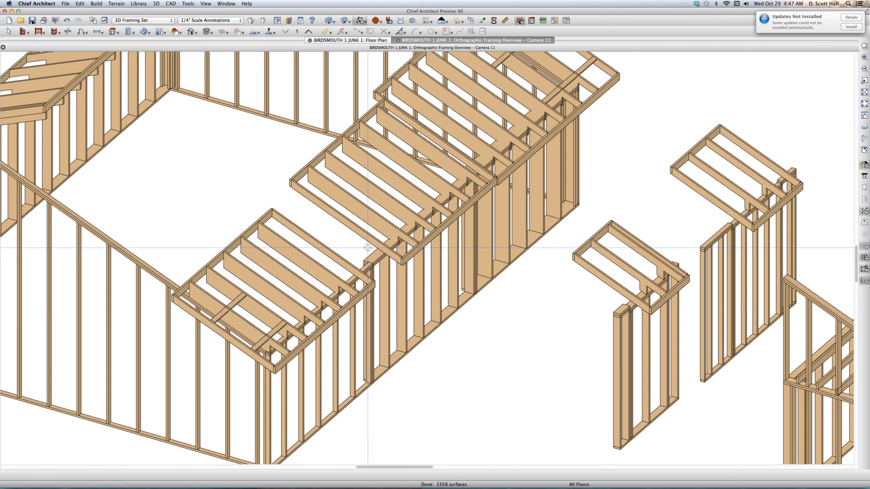
{"action": "scroll", "coordinate": [367, 247], "scroll_direction": "up", "scroll_amount": 2}
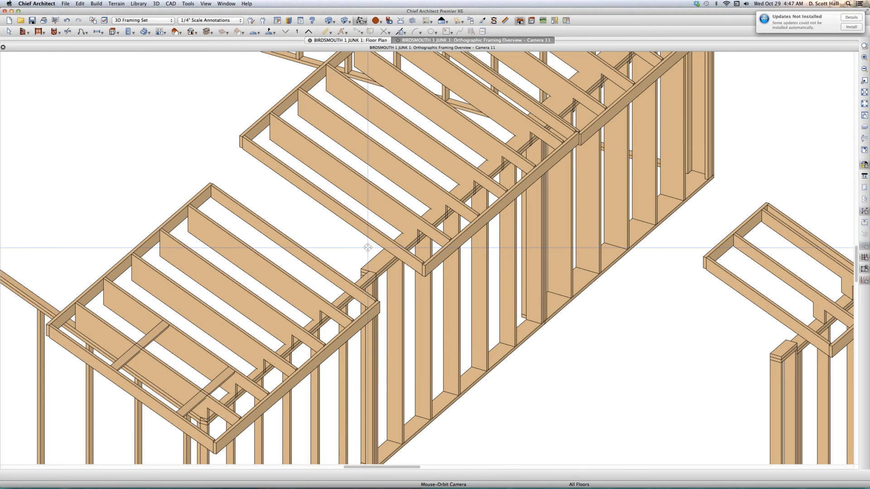
{"action": "key", "text": "shift+F4"}
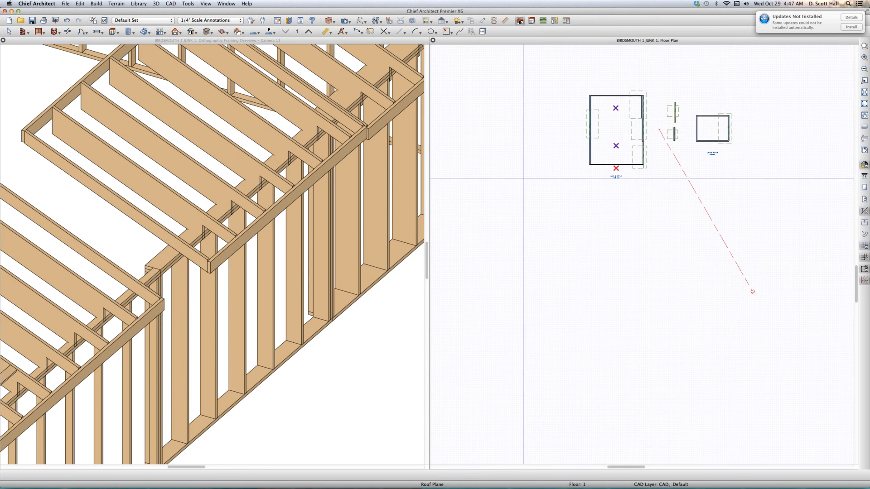
{"action": "scroll", "coordinate": [648, 102], "scroll_direction": "up", "scroll_amount": 4}
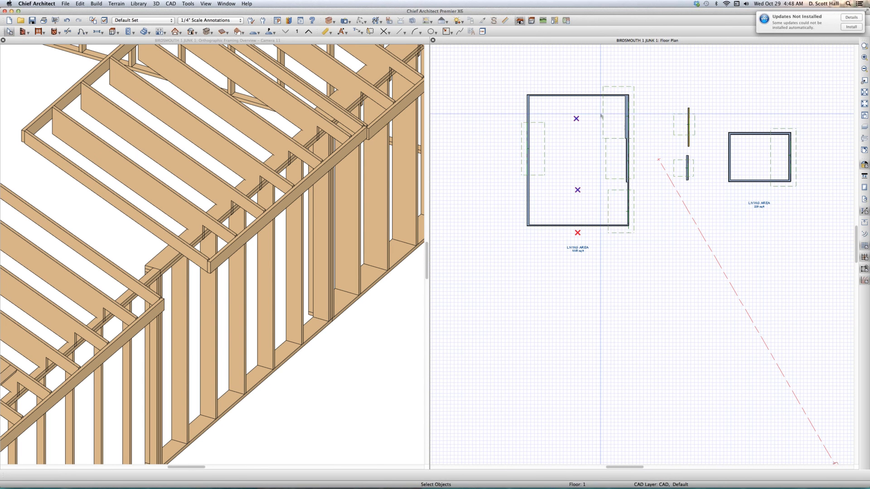
{"action": "left_click", "coordinate": [611, 180]}
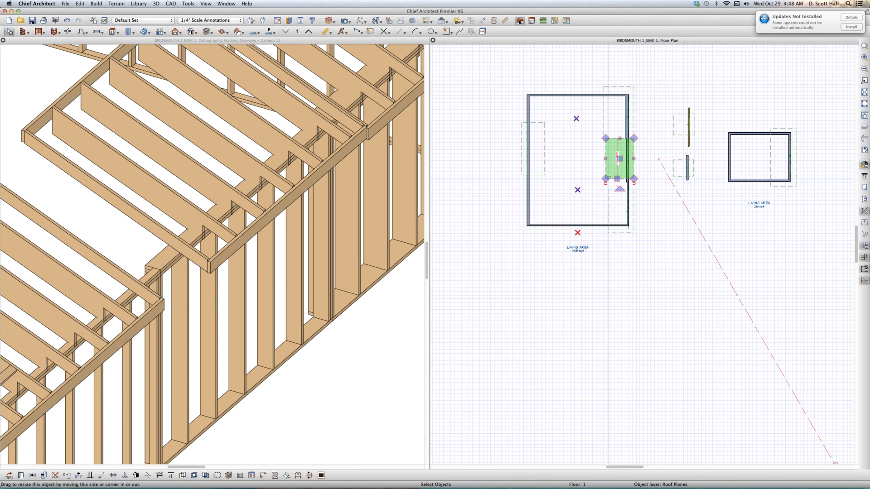
{"action": "left_click", "coordinate": [607, 190], "text": "shift"}
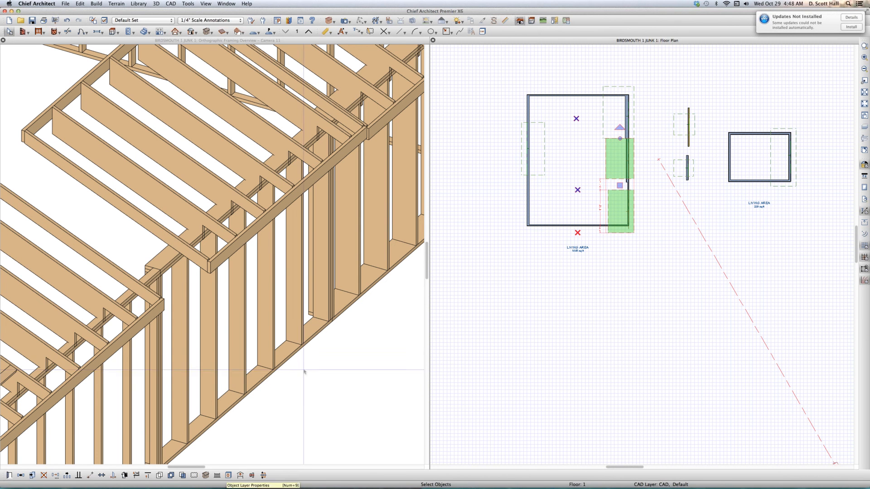
{"action": "left_click", "coordinate": [515, 257]}
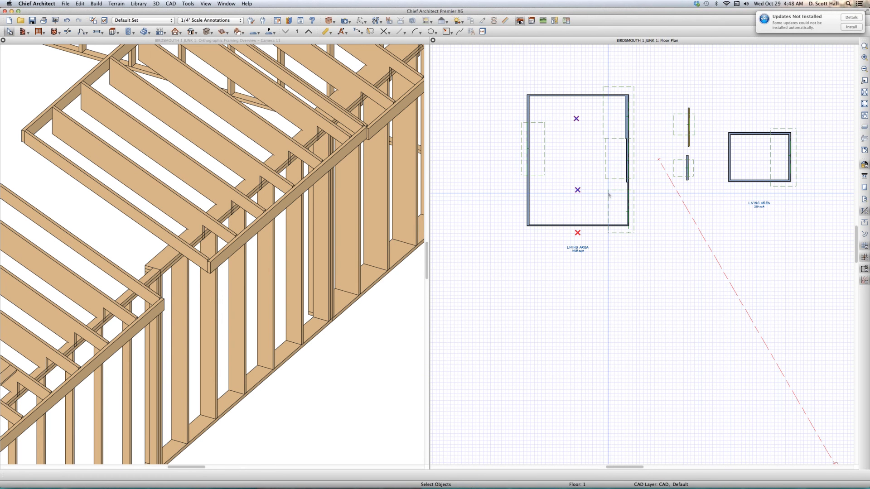
- Make the lower roof plane on the large room's right wall coplanar with the middle one
{"action": "left_click", "coordinate": [618, 178]}
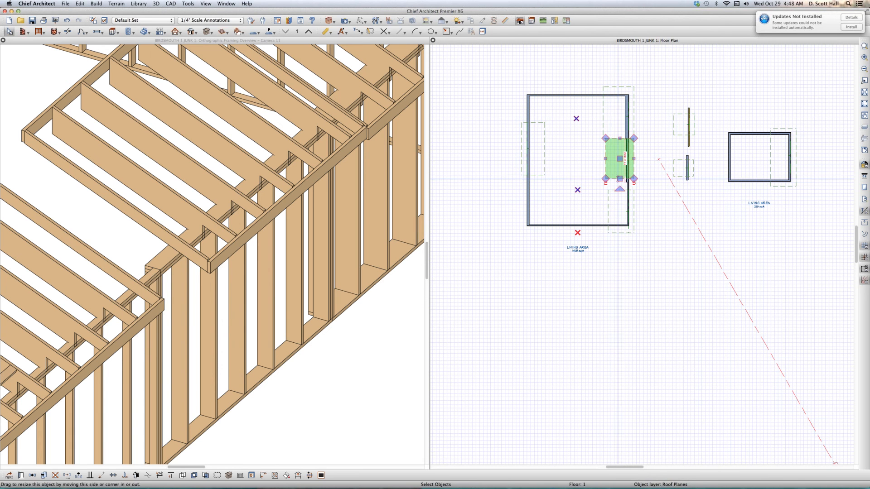
{"action": "left_click_drag", "start_coordinate": [619, 159], "coordinate": [621, 211]}
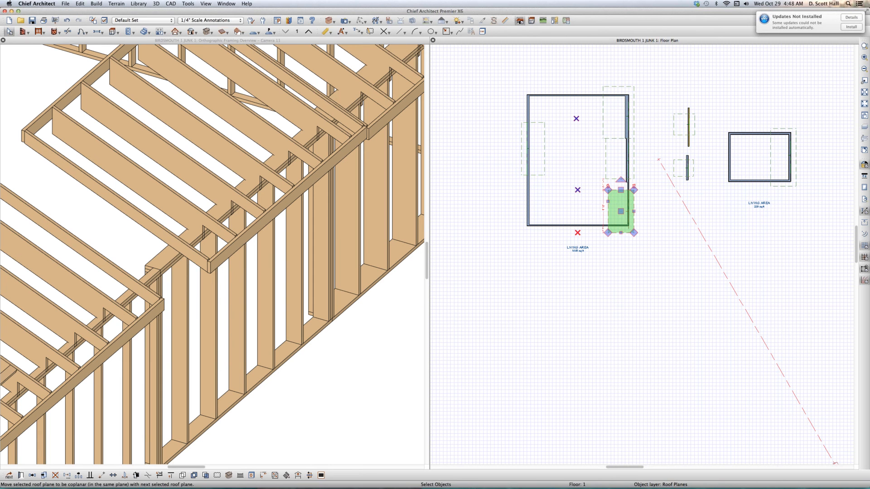
{"action": "left_click", "coordinate": [287, 476]}
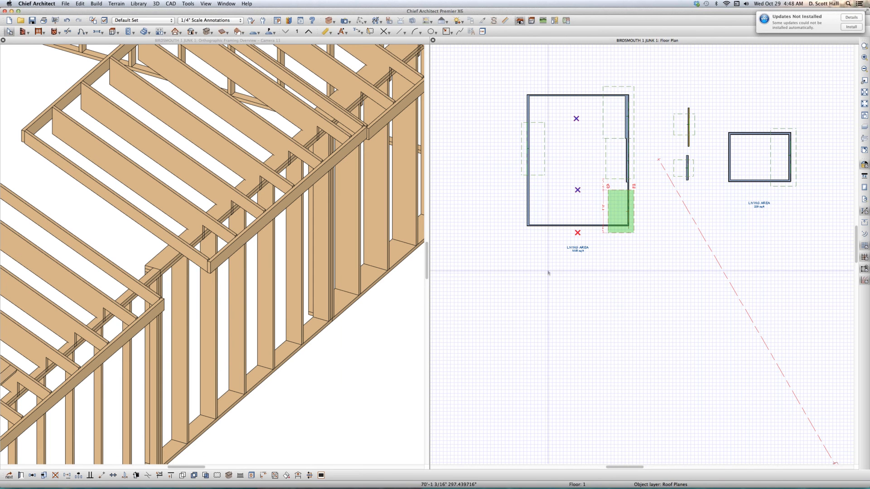
{"action": "left_click", "coordinate": [615, 179]}
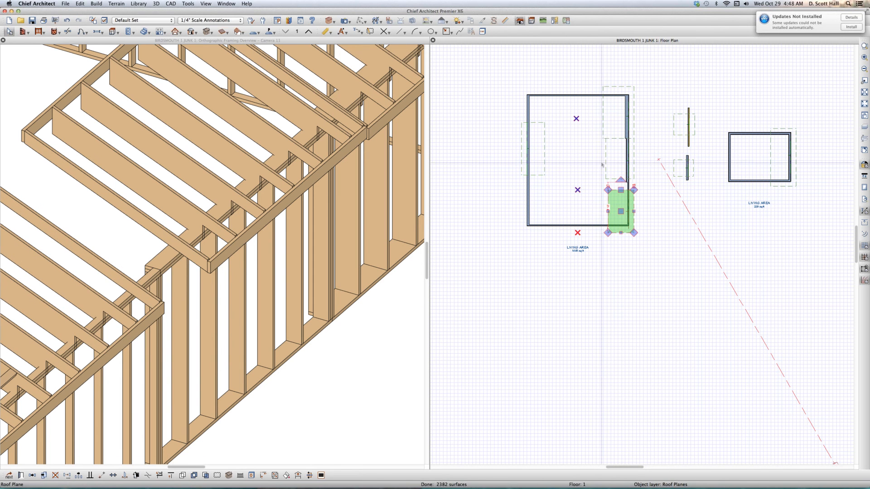
- Make the upper roof plane on the large room's right wall coplanar with the middle one
{"action": "left_click", "coordinate": [607, 114]}
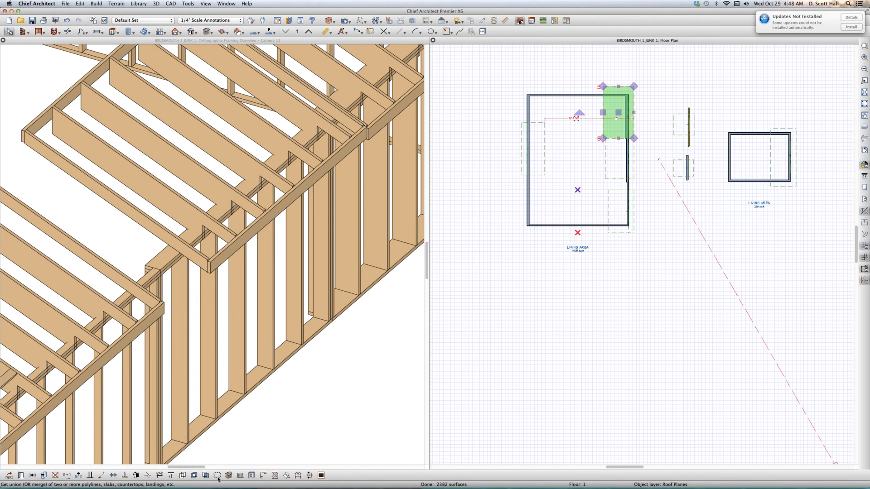
{"action": "left_click", "coordinate": [287, 475]}
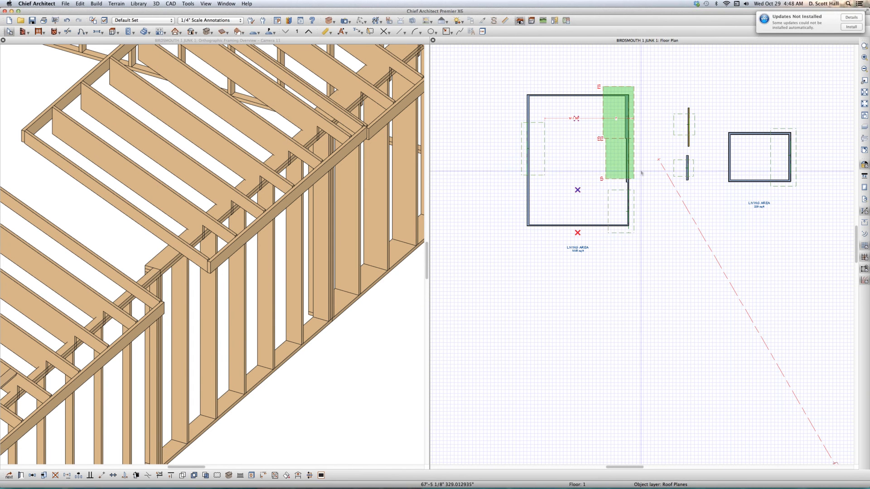
{"action": "left_click", "coordinate": [606, 177]}
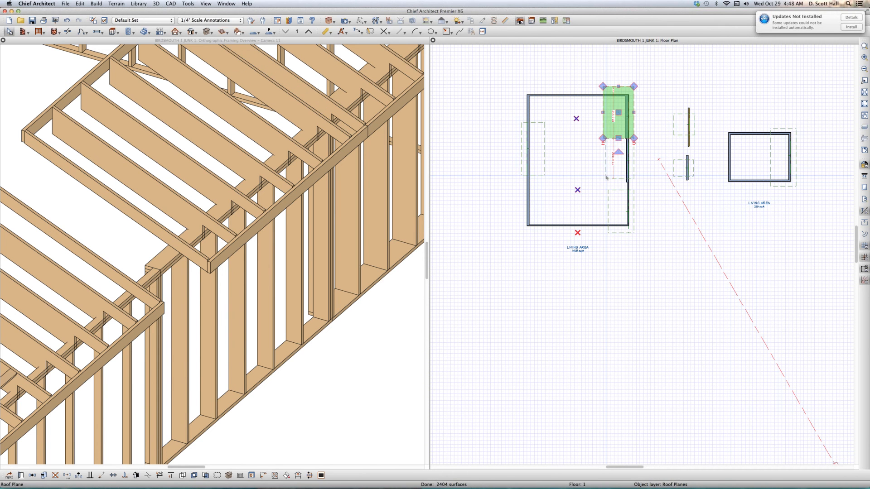
{"action": "key", "text": "Escape"}
- Create a full camera view from the large room's lower left corner toward the right wall and inspect where the thicker wall meets the roof plane
{"action": "scroll", "coordinate": [583, 266], "scroll_direction": "up", "scroll_amount": 1}
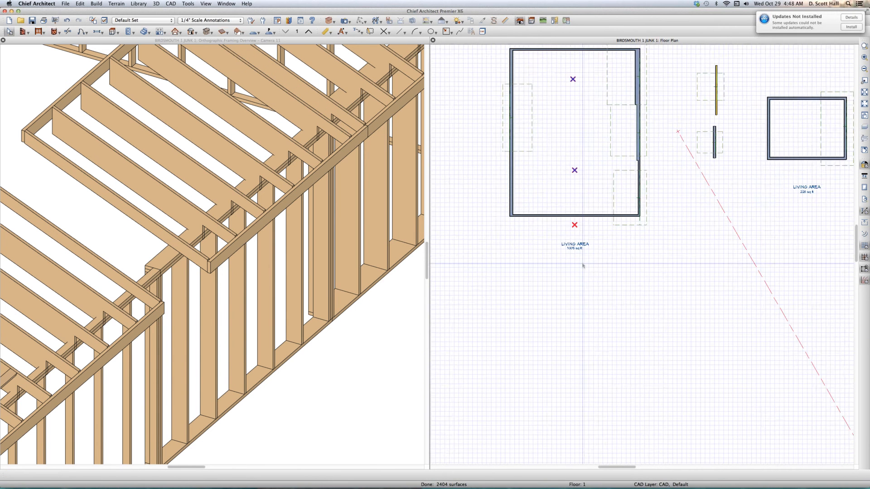
{"action": "scroll", "coordinate": [583, 266], "scroll_direction": "down", "scroll_amount": 1}
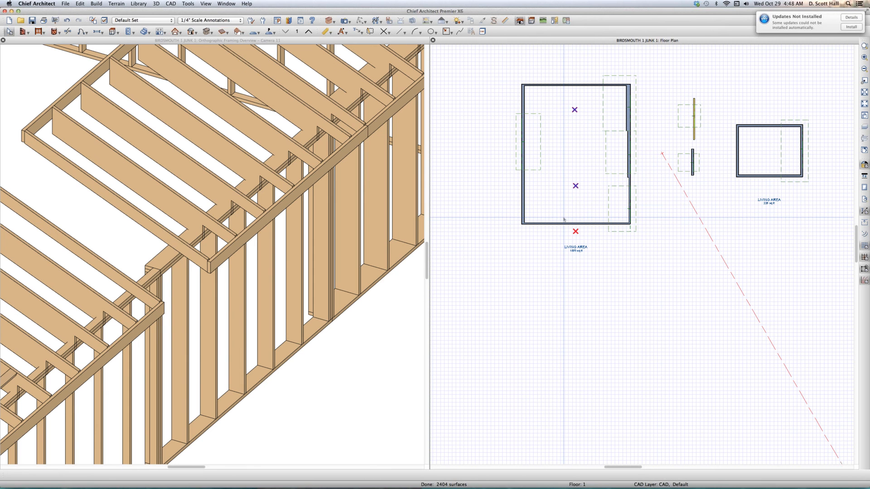
{"action": "key", "text": "c"}
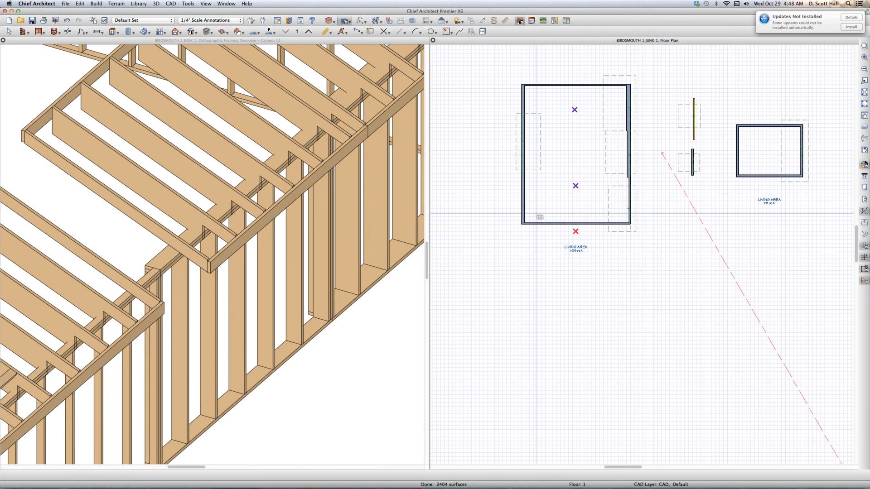
{"action": "left_click_drag", "start_coordinate": [536, 214], "coordinate": [606, 173]}
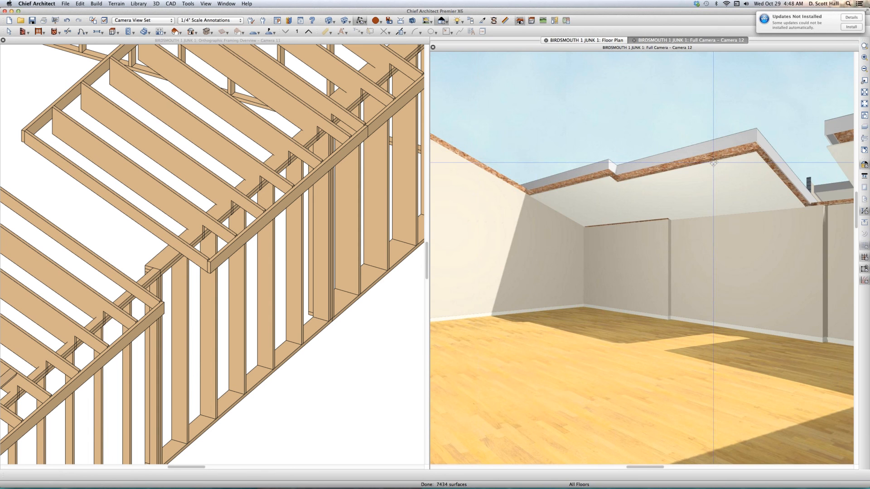
{"action": "scroll", "coordinate": [709, 173], "scroll_direction": "up", "scroll_amount": 1}
{"action": "scroll", "coordinate": [628, 248], "scroll_direction": "up", "scroll_amount": 1}
{"action": "scroll", "coordinate": [626, 297], "scroll_direction": "up", "scroll_amount": 1}
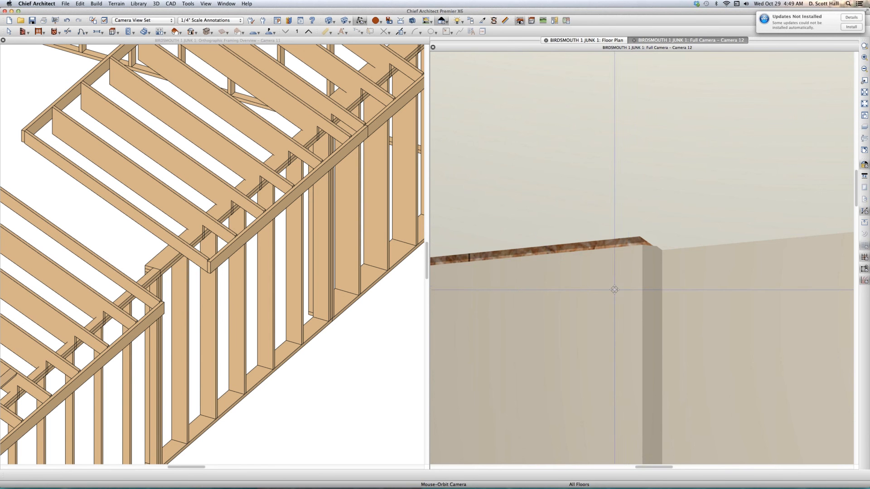
- Tile the open views side by side and extend the lower and middle roof planes to meet where the wall thickness changes
{"action": "scroll", "coordinate": [602, 297], "scroll_direction": "down", "scroll_amount": 5}
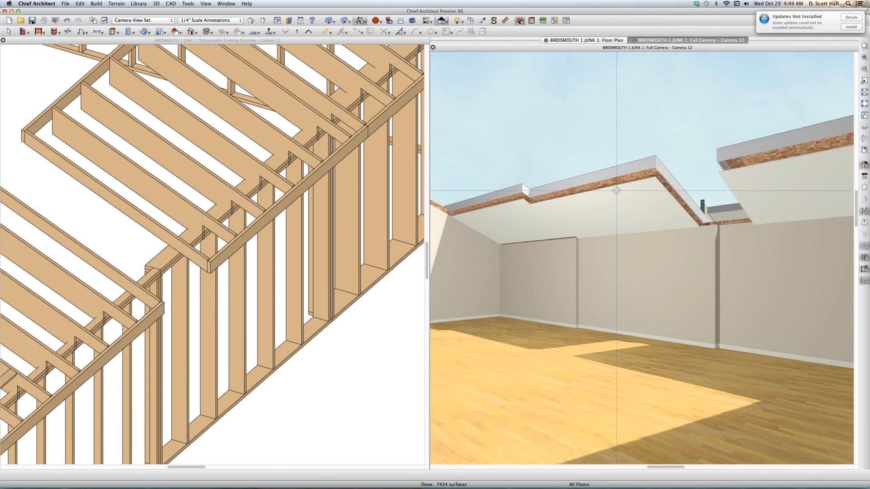
{"action": "key", "text": "shift+F4"}
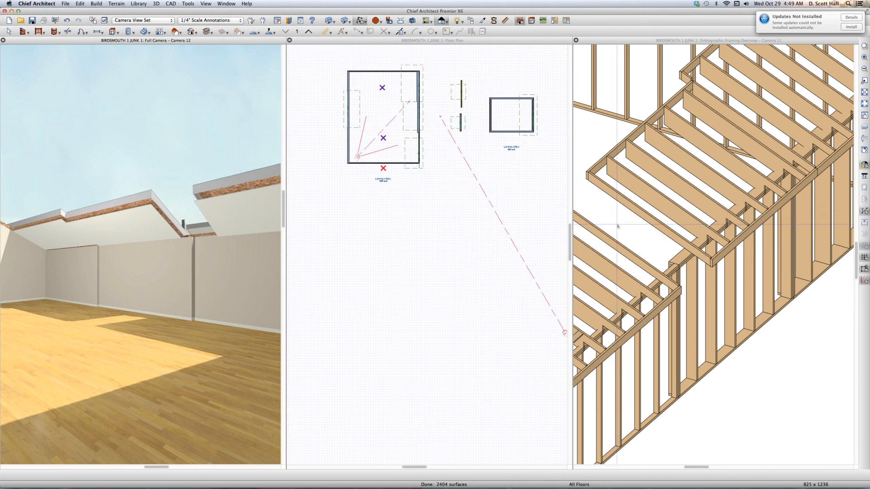
{"action": "left_click", "coordinate": [324, 118]}
{"action": "scroll", "coordinate": [324, 118], "scroll_direction": "up", "scroll_amount": 5}
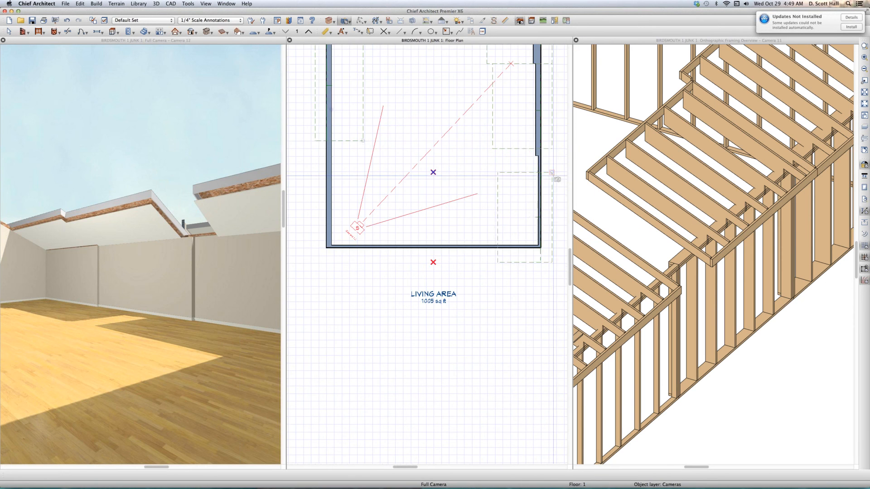
{"action": "key", "text": "space"}
{"action": "left_click", "coordinate": [523, 176]}
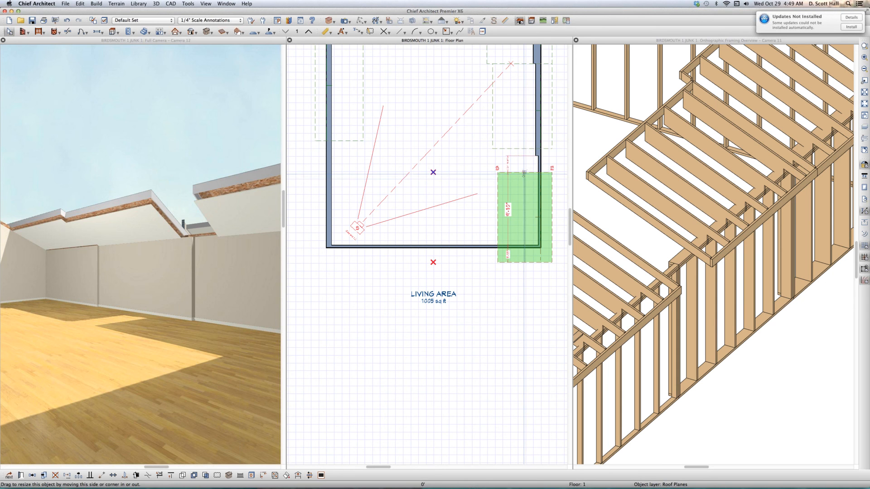
{"action": "left_click_drag", "start_coordinate": [534, 156], "coordinate": [525, 155]}
{"action": "left_click", "coordinate": [522, 149]}
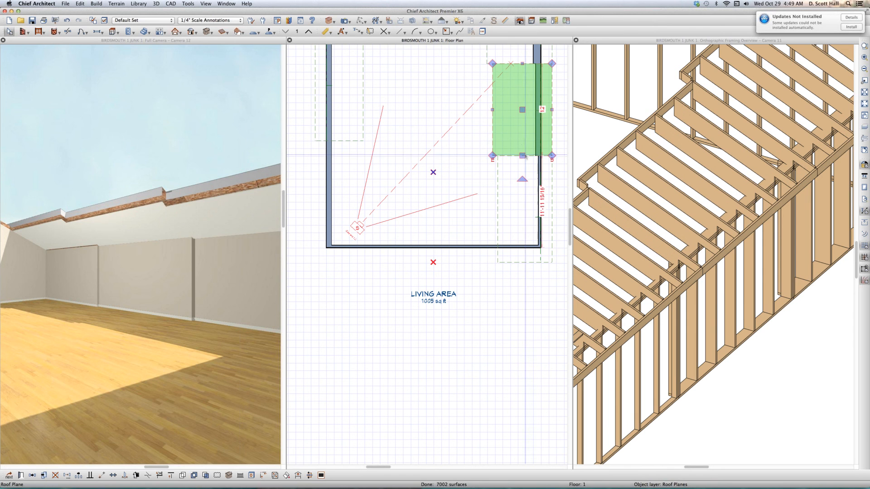
- Examine in the camera view how the roof planes meet the wall tops at each change in wall thickness
{"action": "left_click", "coordinate": [156, 228]}
{"action": "scroll", "coordinate": [204, 250], "scroll_direction": "up", "scroll_amount": 3}
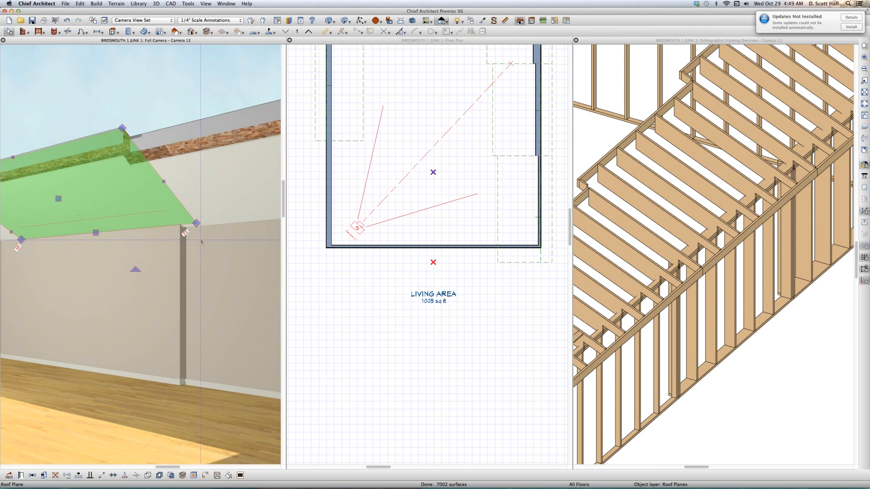
{"action": "scroll", "coordinate": [201, 241], "scroll_direction": "up", "scroll_amount": 8}
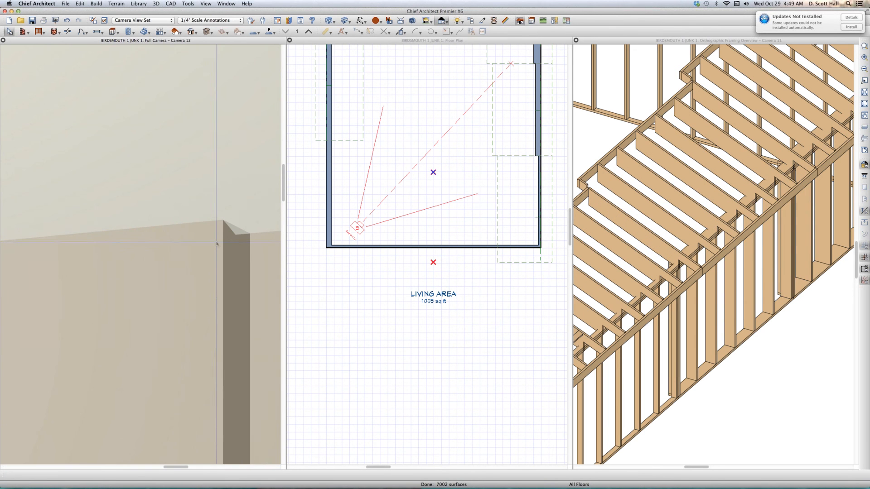
{"action": "scroll", "coordinate": [240, 232], "scroll_direction": "down", "scroll_amount": 8}
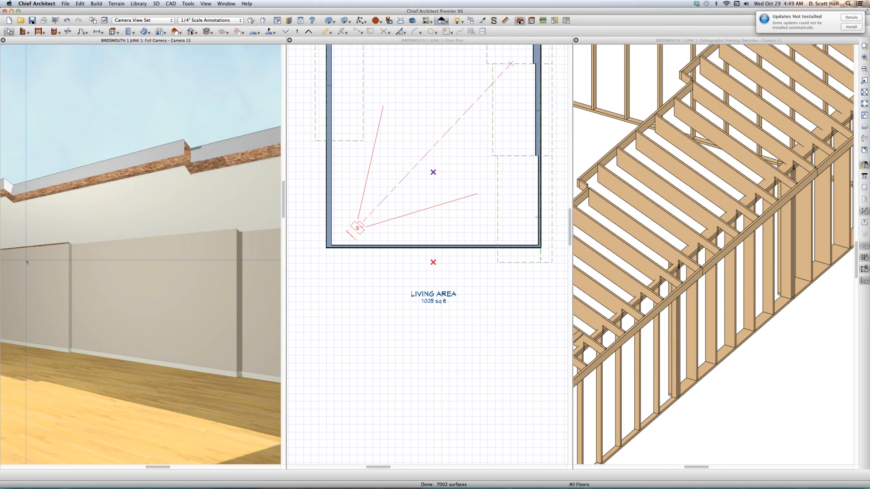
{"action": "scroll", "coordinate": [26, 261], "scroll_direction": "up", "scroll_amount": 3}
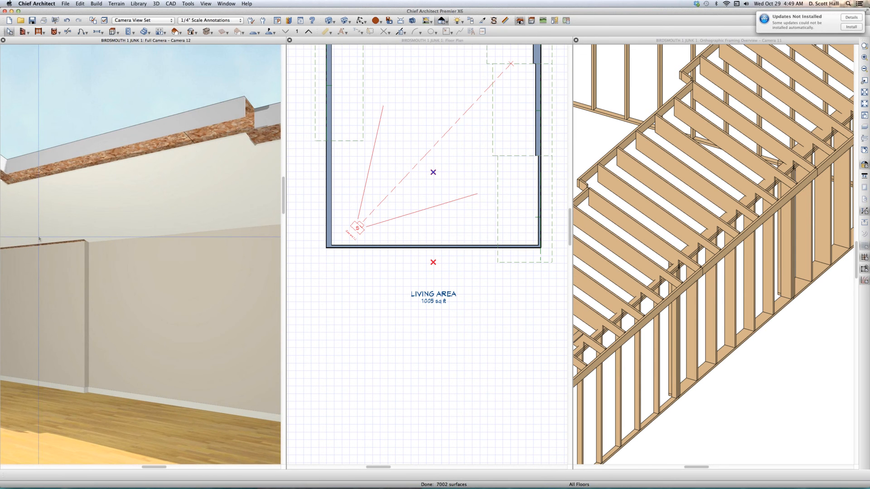
- Move the upper roof plane over the thickest wall by a Z delta of -3", relative to itself
{"action": "left_click", "coordinate": [39, 213]}
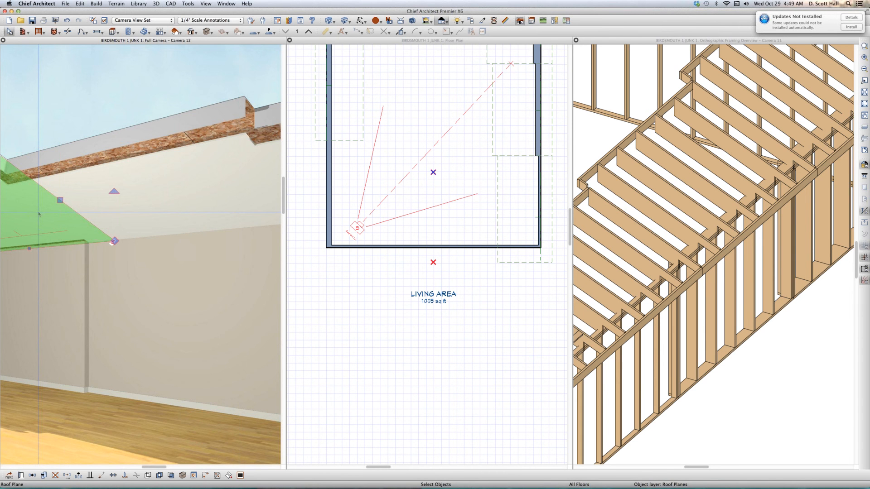
{"action": "key", "text": "t"}
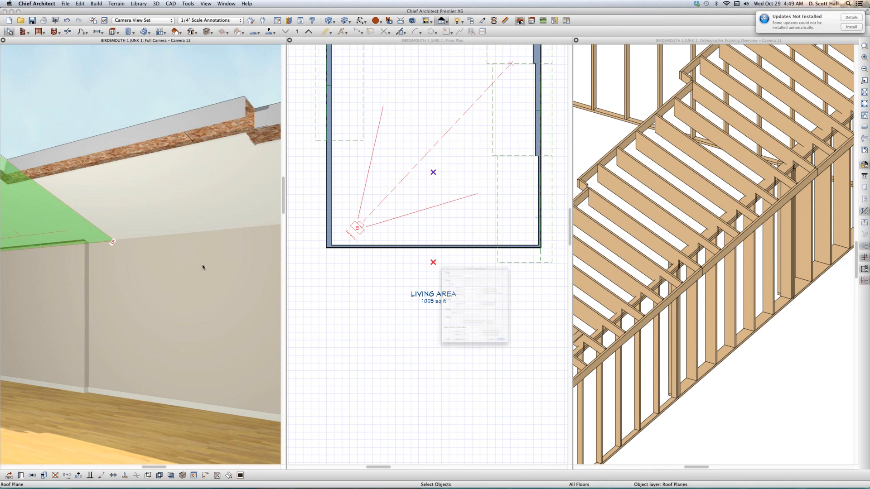
{"action": "left_click", "coordinate": [387, 232]}
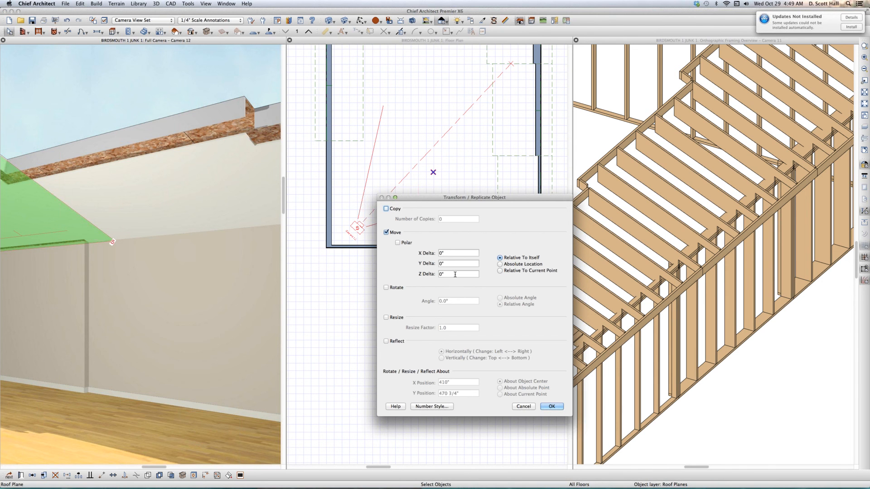
{"action": "key", "text": "shift+Tab"}
{"action": "type", "text": "-"}
{"action": "type", "text": "3"}
{"action": "key", "text": "Return"}
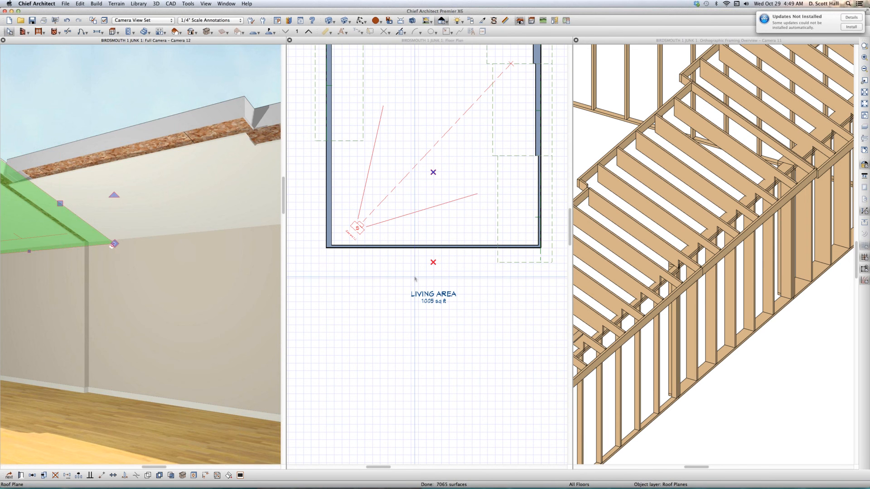
{"action": "key", "text": "Escape"}
- Make the middle roof plane on the large room's right wall coplanar with the upper one
{"action": "left_click", "coordinate": [502, 106]}
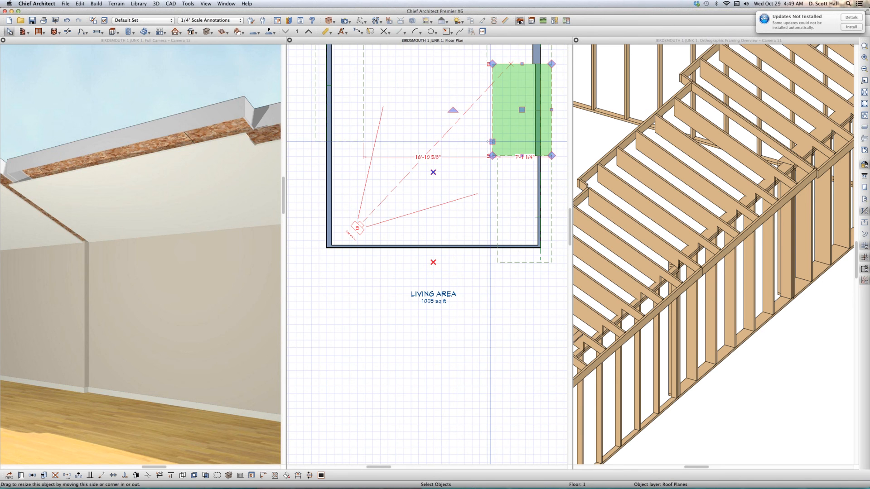
{"action": "scroll", "coordinate": [477, 161], "scroll_direction": "down", "scroll_amount": 3}
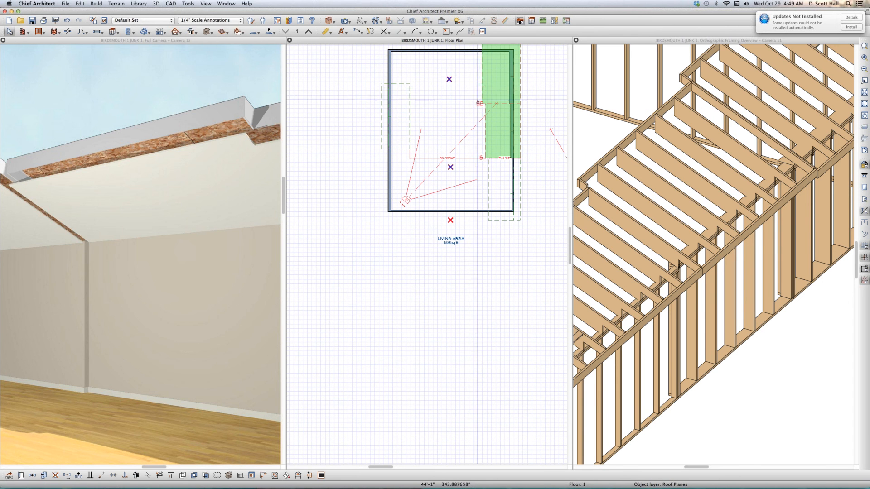
{"action": "left_click", "coordinate": [482, 90]}
- Make the lower roof plane on the large room's right wall coplanar with the middle one
{"action": "left_click", "coordinate": [492, 193]}
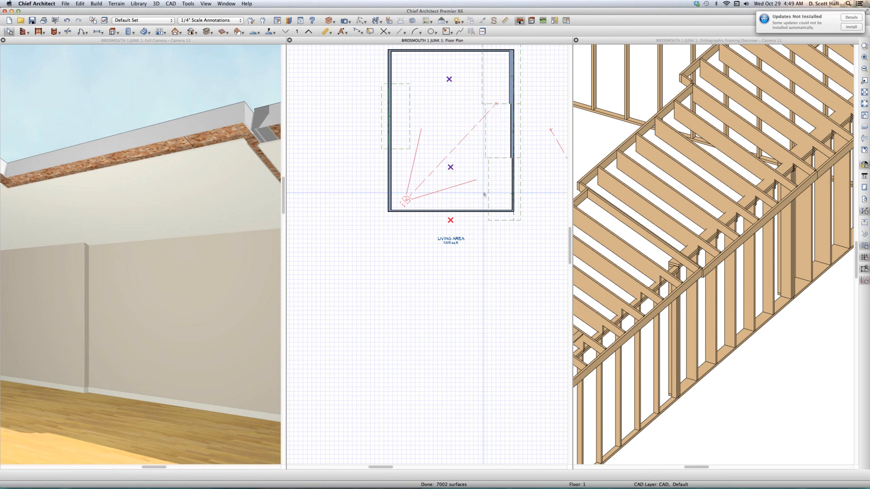
{"action": "left_click", "coordinate": [492, 193]}
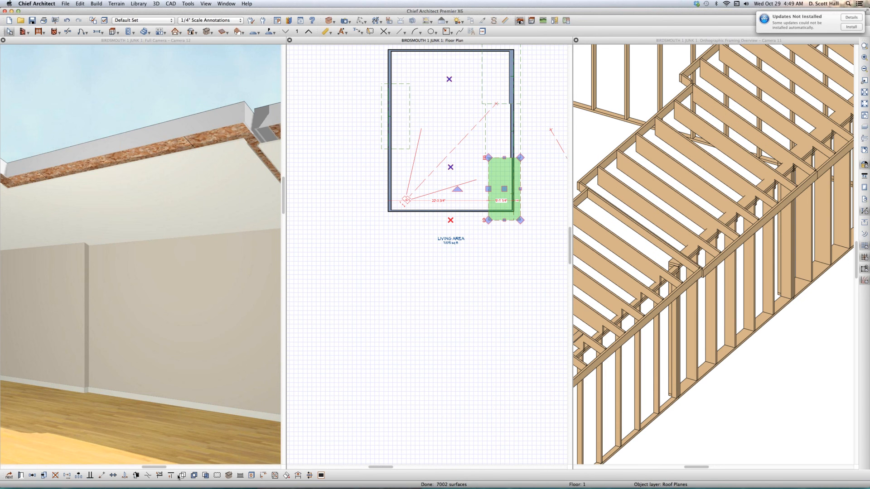
{"action": "left_click", "coordinate": [285, 476]}
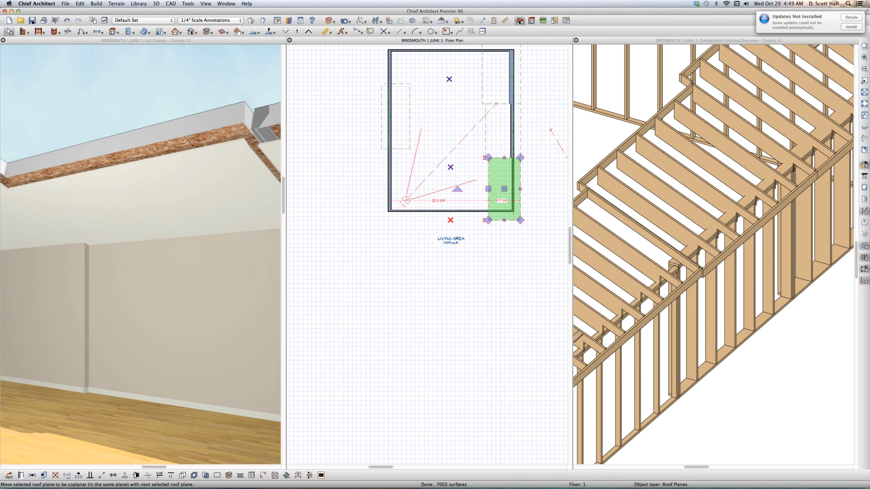
{"action": "left_click", "coordinate": [484, 159]}
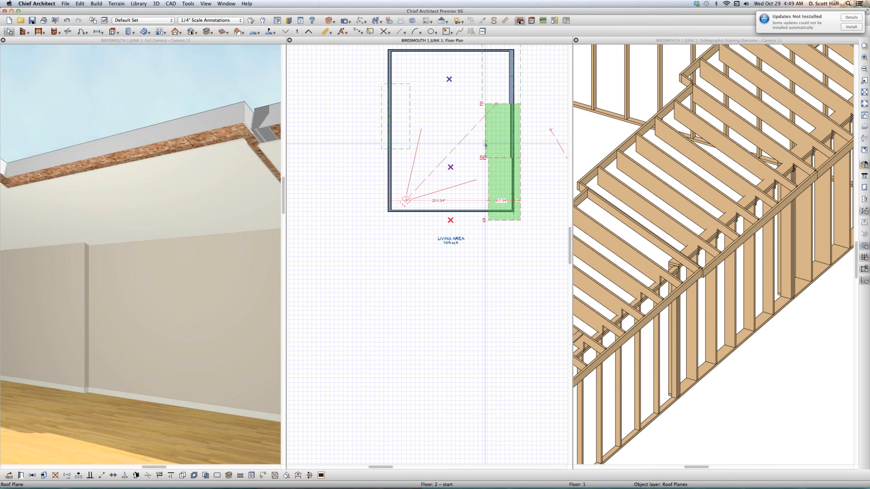
- Enlarge the camera view and check the ceiling line along the right wall across both changes in wall thickness
{"action": "scroll", "coordinate": [288, 241], "scroll_direction": "down", "scroll_amount": 3}
{"action": "scroll", "coordinate": [222, 235], "scroll_direction": "down", "scroll_amount": 3}
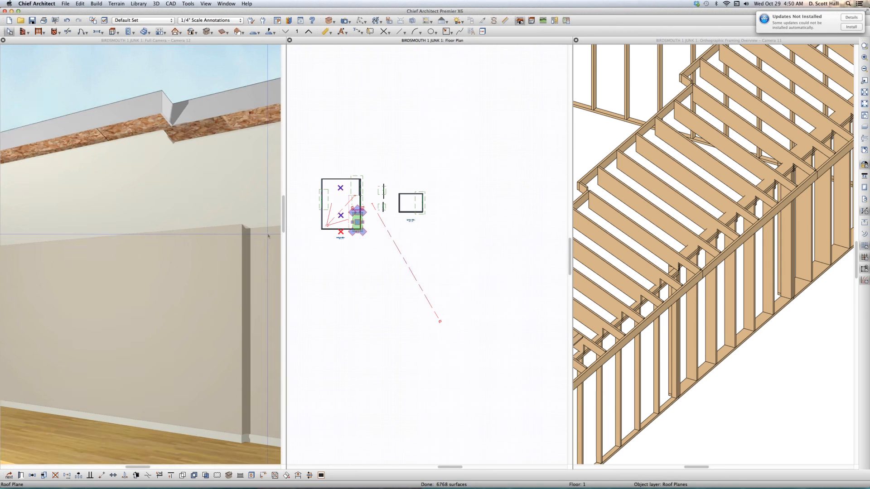
{"action": "scroll", "coordinate": [252, 237], "scroll_direction": "down", "scroll_amount": 1}
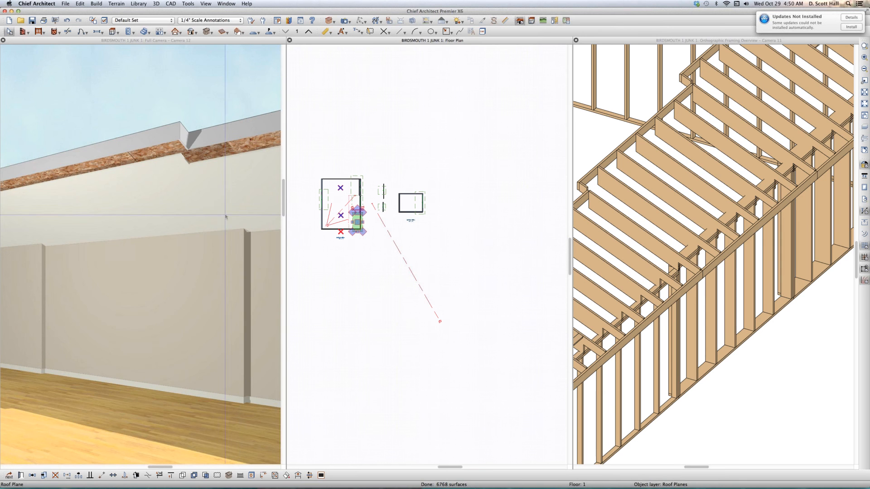
{"action": "left_click", "coordinate": [232, 41]}
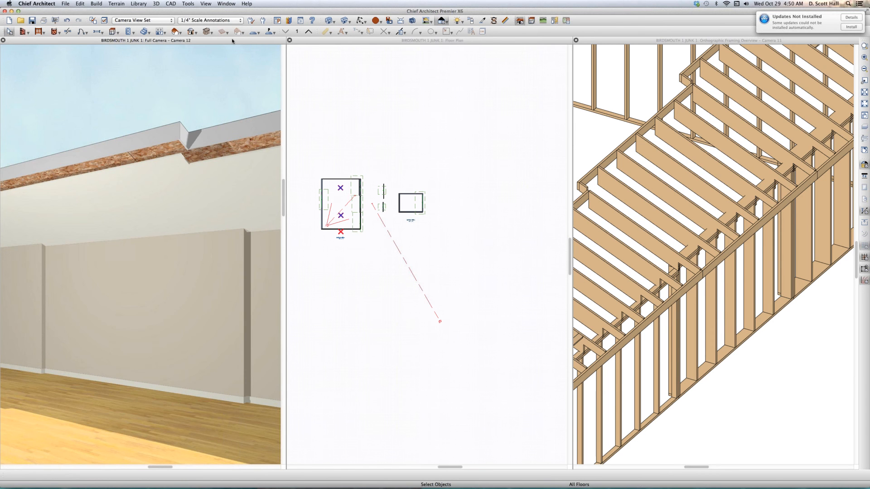
{"action": "double_click", "coordinate": [232, 41]}
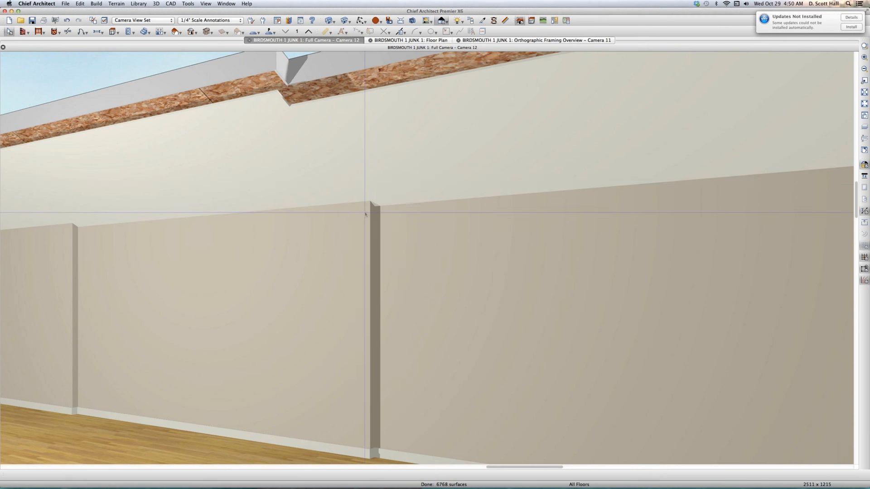
- Close the camera view and generate a new orthographic framing overview of the whole model
{"action": "key", "text": "super+w"}
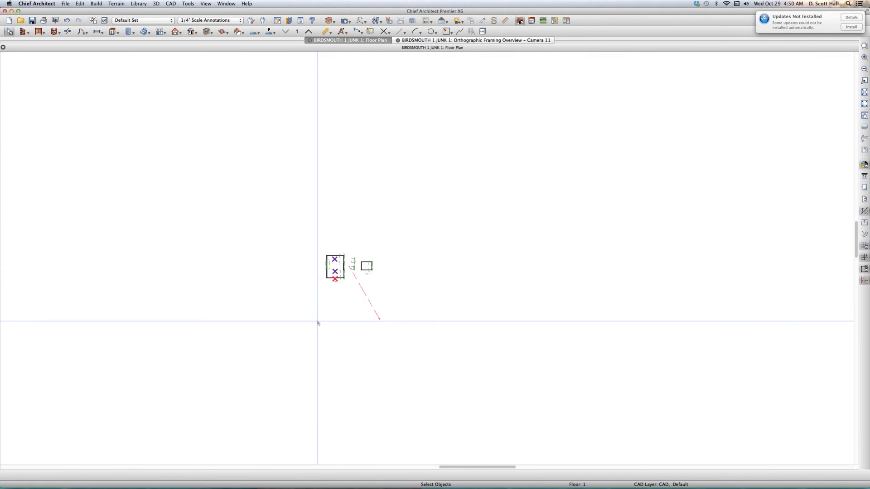
{"action": "scroll", "coordinate": [318, 323], "scroll_direction": "up", "scroll_amount": 4}
{"action": "scroll", "coordinate": [344, 242], "scroll_direction": "down", "scroll_amount": 1}
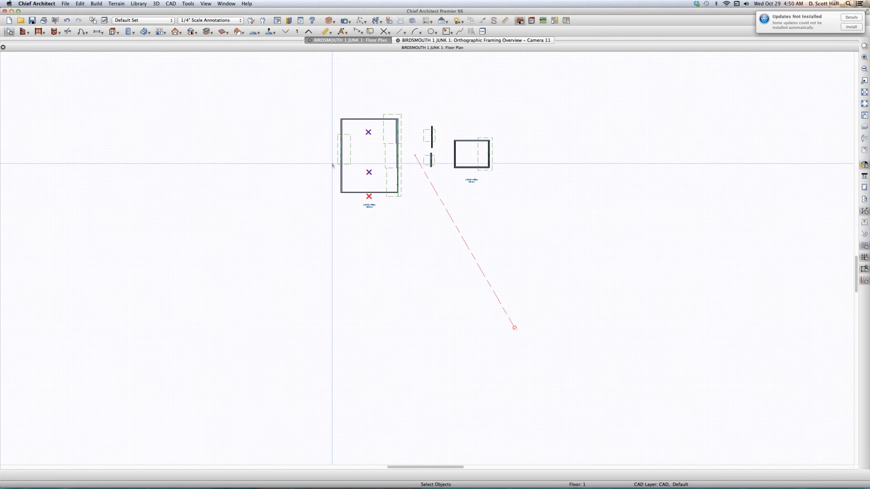
{"action": "key", "text": "shift+f"}
- Examine the right wall's framing from several angles, comparing rafters, birdsmouth cuts and top plates where the wall thickness changes
{"action": "scroll", "coordinate": [351, 264], "scroll_direction": "up", "scroll_amount": 2}
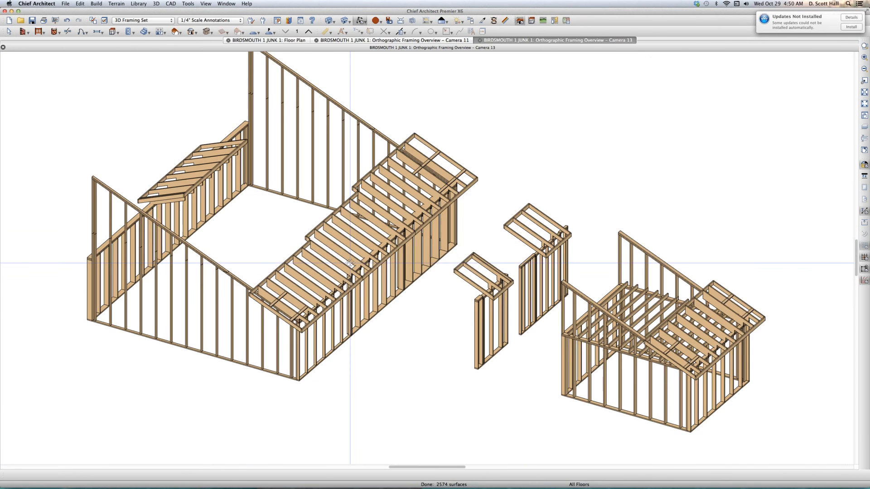
{"action": "scroll", "coordinate": [350, 265], "scroll_direction": "up", "scroll_amount": 2}
{"action": "scroll", "coordinate": [324, 268], "scroll_direction": "up", "scroll_amount": 3}
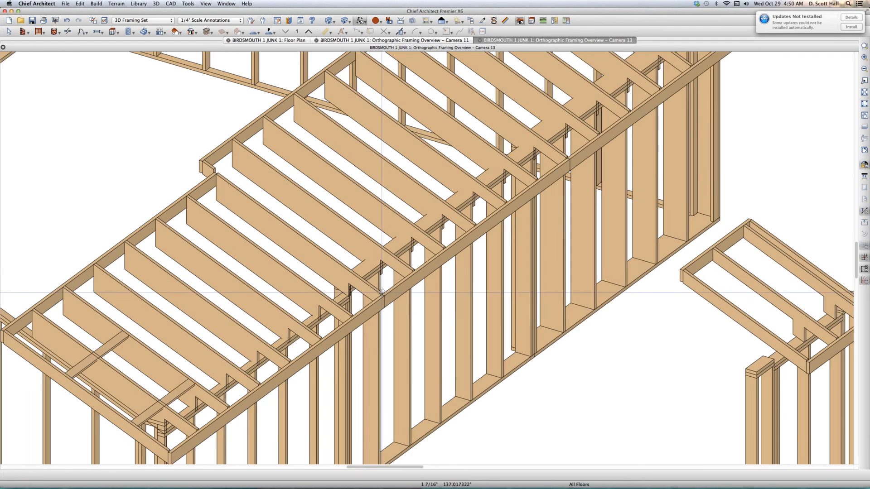
{"action": "left_click_drag", "start_coordinate": [323, 267], "coordinate": [348, 287]}
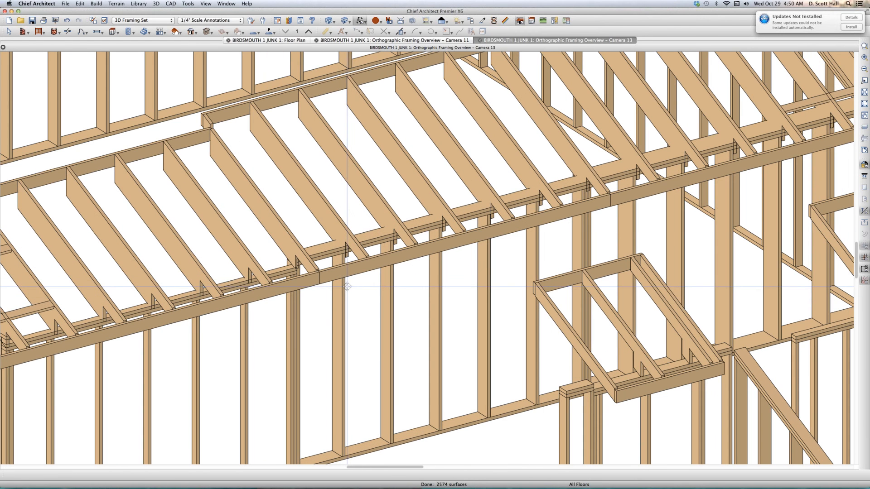
{"action": "scroll", "coordinate": [289, 276], "scroll_direction": "up", "scroll_amount": 3}
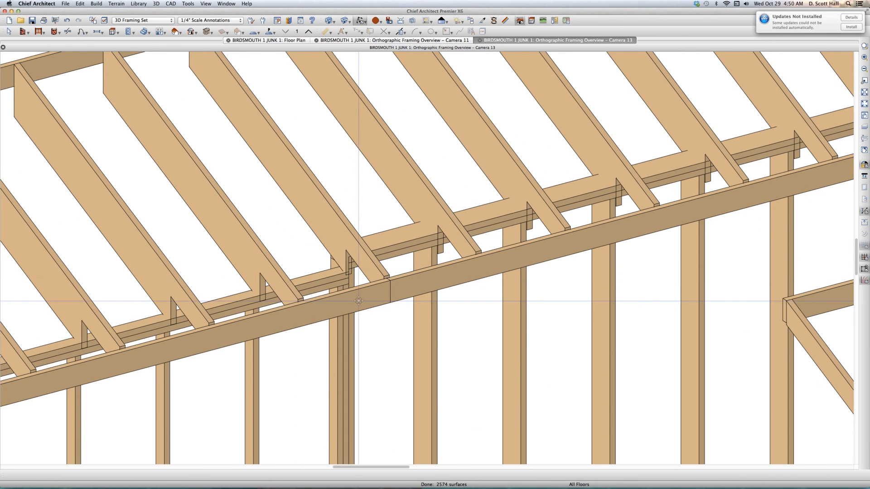
{"action": "scroll", "coordinate": [355, 277], "scroll_direction": "down", "scroll_amount": 5}
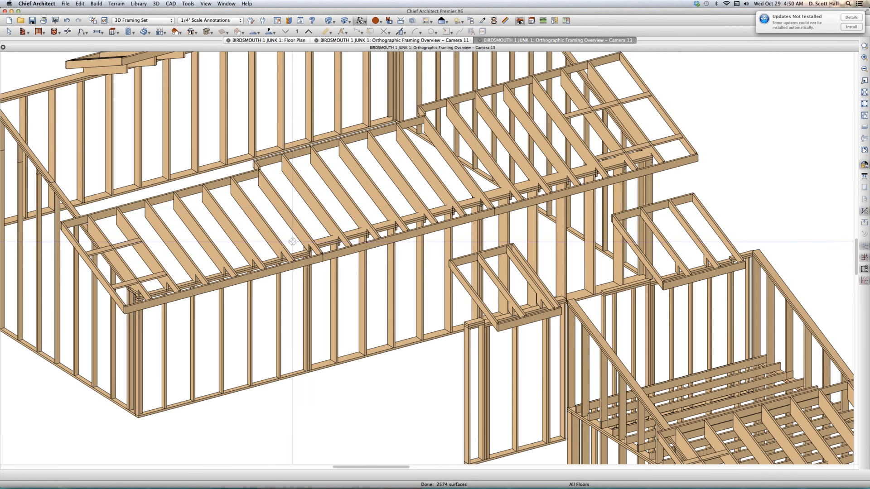
{"action": "left_click_drag", "start_coordinate": [635, 207], "coordinate": [393, 205]}
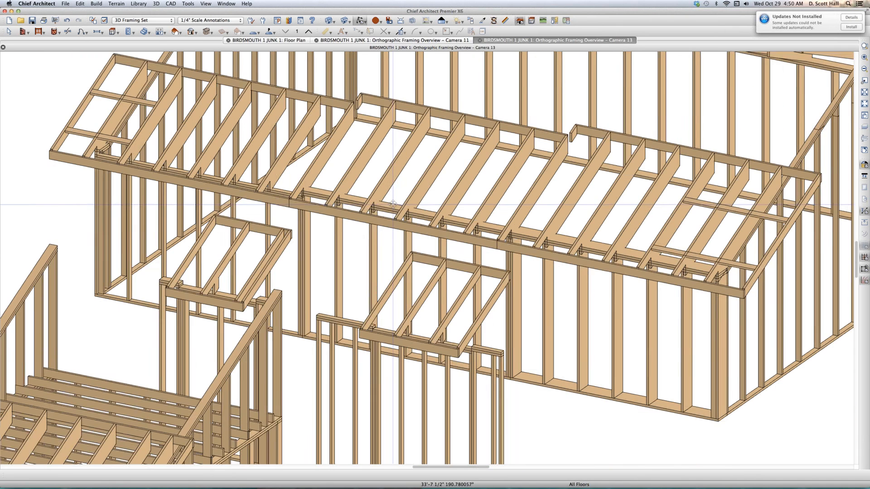
{"action": "scroll", "coordinate": [586, 294], "scroll_direction": "up", "scroll_amount": 5}
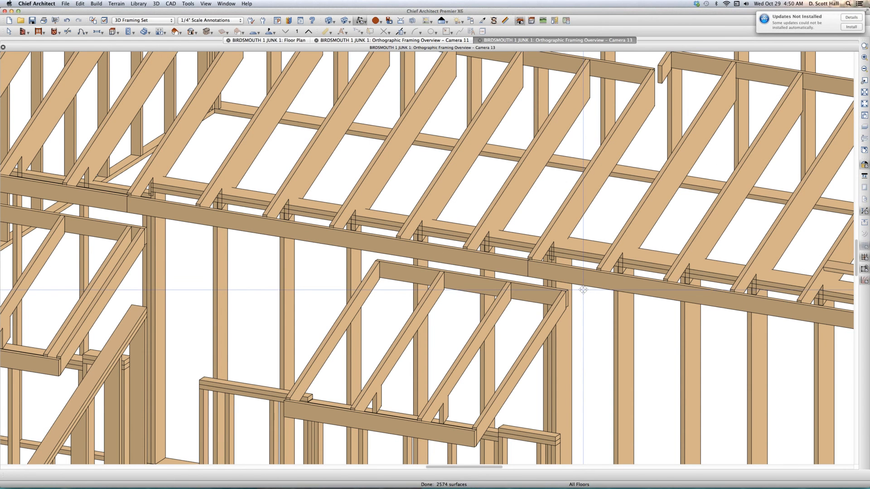
{"action": "scroll", "coordinate": [205, 239], "scroll_direction": "up", "scroll_amount": 2}
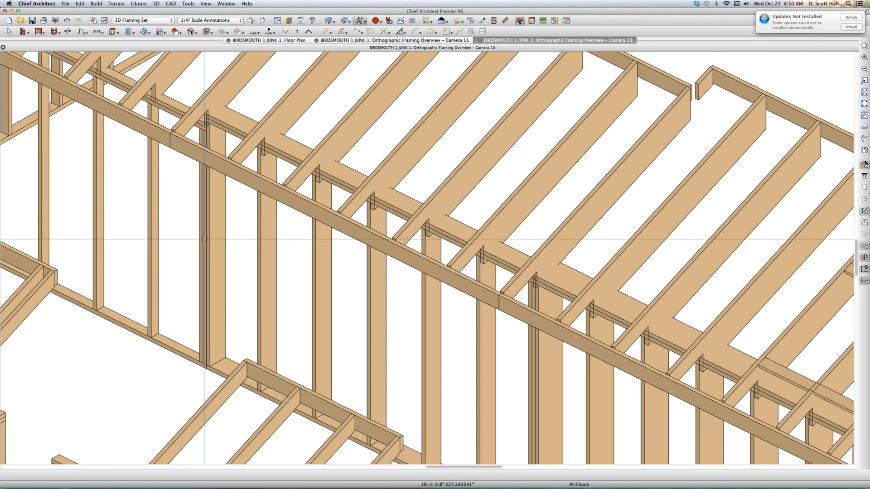
{"action": "left_click_drag", "start_coordinate": [204, 239], "coordinate": [206, 239]}
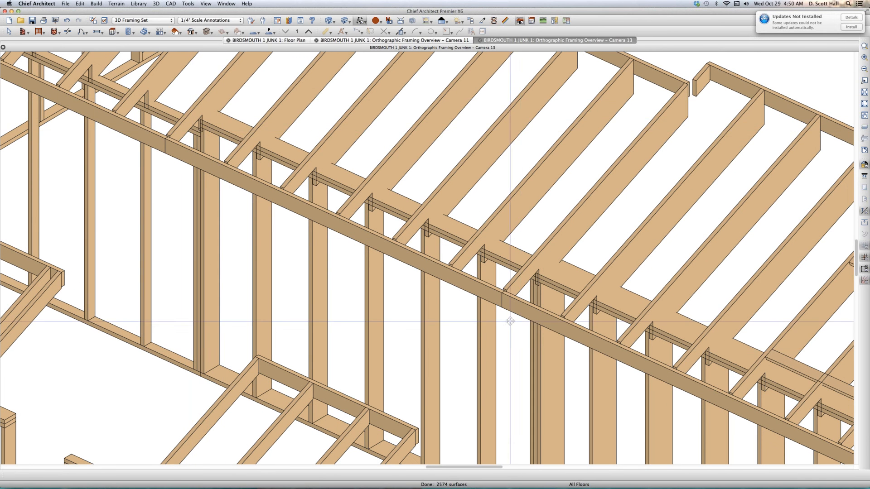
{"action": "left_click_drag", "start_coordinate": [546, 276], "coordinate": [548, 263]}
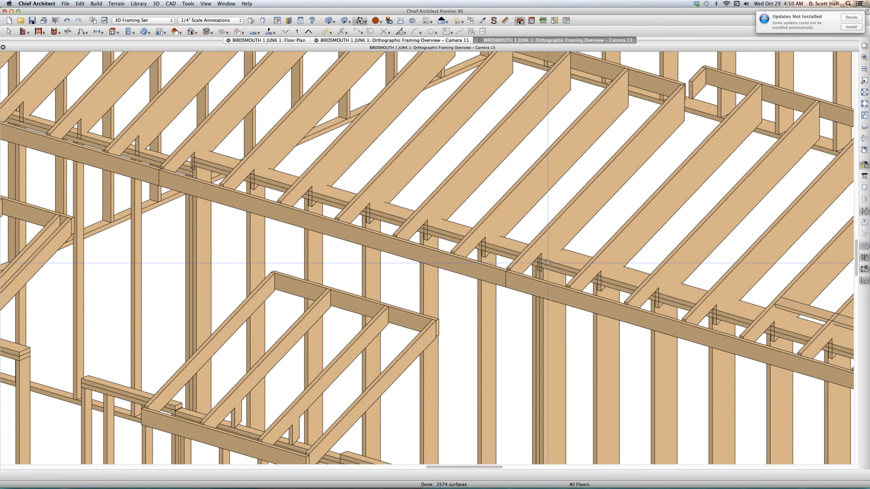
- Close the framing overview and cut a cross section through the lower, thinnest part of the large room's right wall
{"action": "key", "text": "space"}
{"action": "left_click", "coordinate": [548, 262]}
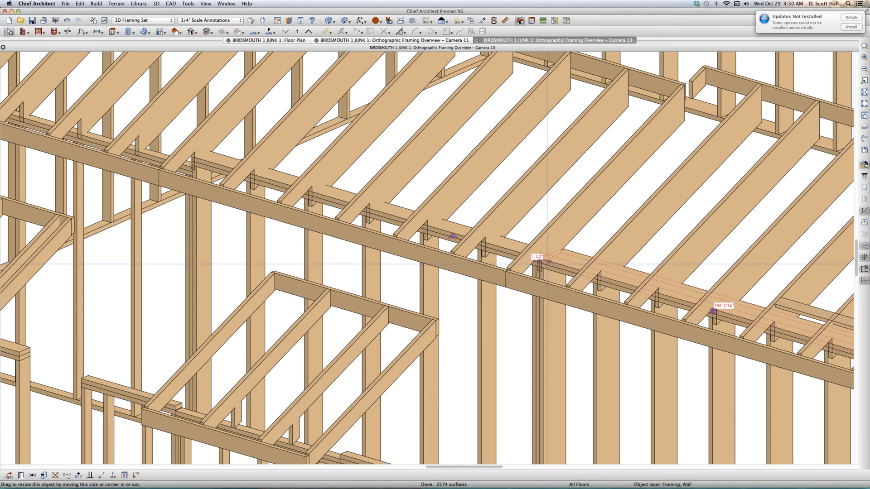
{"action": "key", "text": "super+w"}
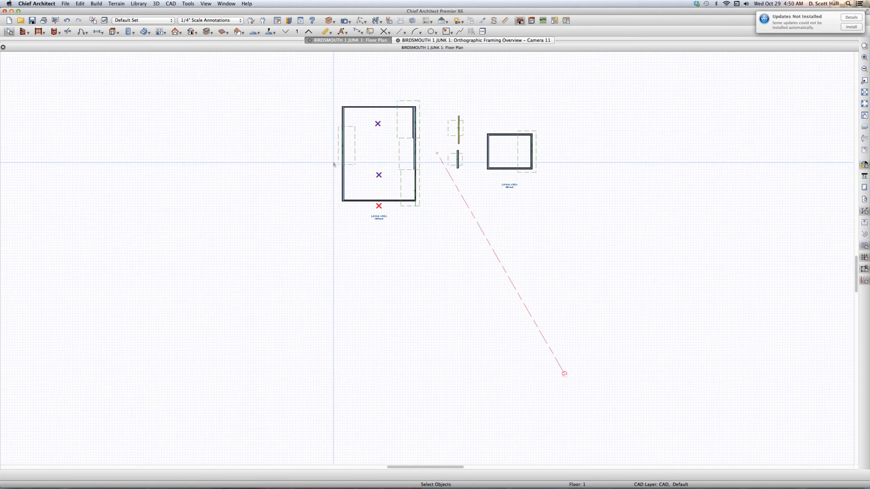
{"action": "scroll", "coordinate": [350, 158], "scroll_direction": "up", "scroll_amount": 3}
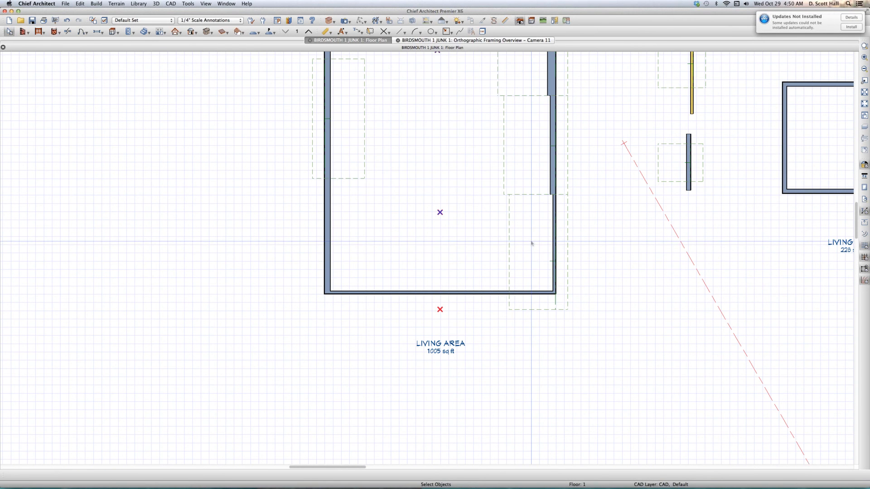
{"action": "key", "text": "b"}
{"action": "left_click_drag", "start_coordinate": [538, 251], "coordinate": [536, 221]}
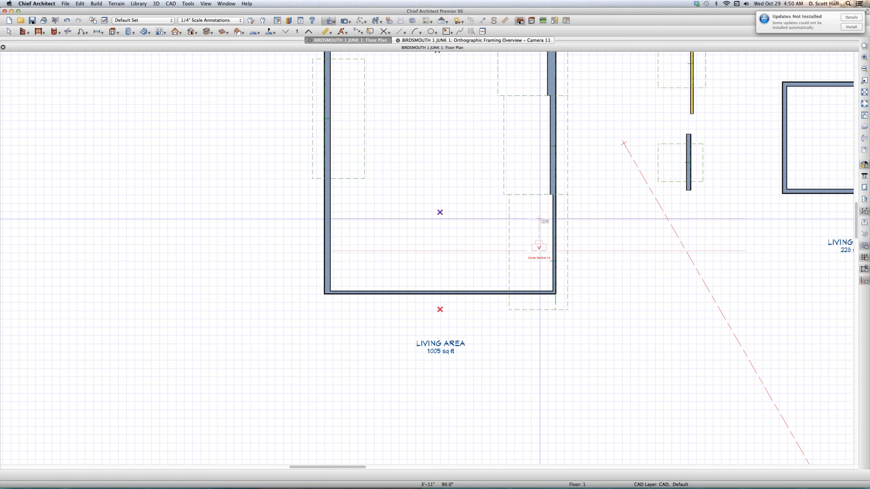
{"action": "scroll", "coordinate": [297, 315], "scroll_direction": "up", "scroll_amount": 3}
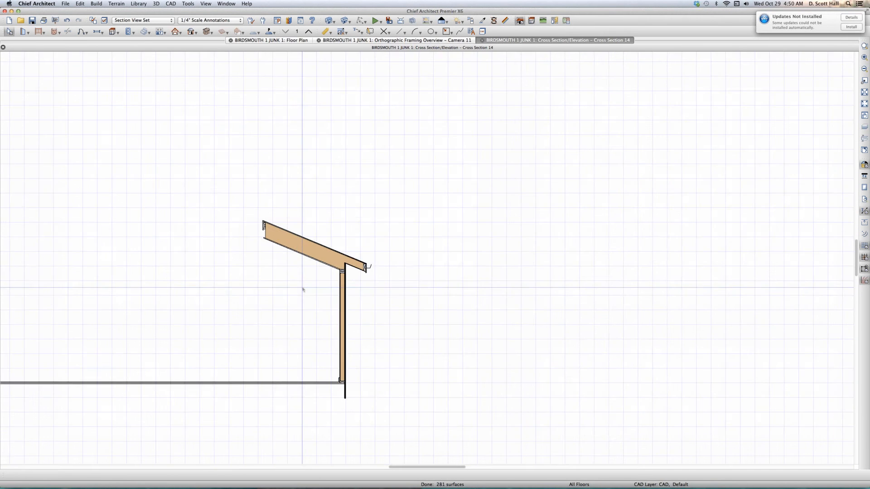
{"action": "scroll", "coordinate": [305, 278], "scroll_direction": "up", "scroll_amount": 1}
- Tile the open views side by side and cut a second cross section through the middle part of the right wall
{"action": "key", "text": "v"}
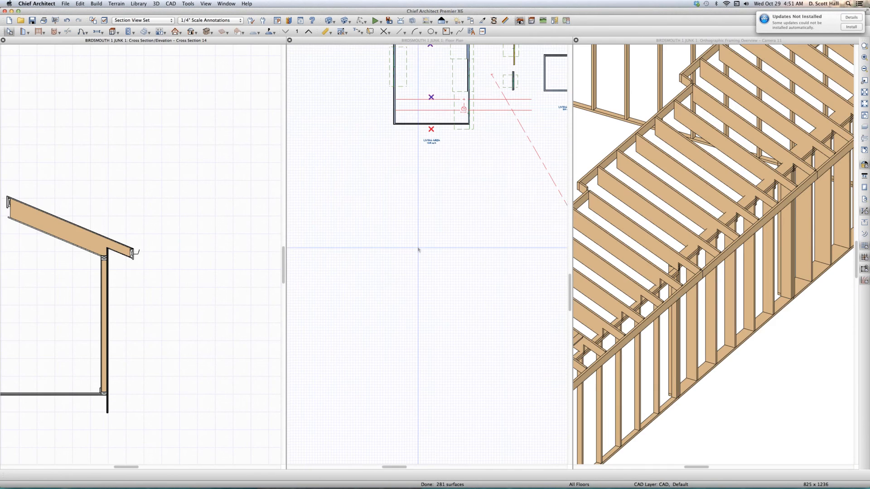
{"action": "scroll", "coordinate": [430, 145], "scroll_direction": "down", "scroll_amount": 4}
{"action": "scroll", "coordinate": [442, 149], "scroll_direction": "up", "scroll_amount": 4}
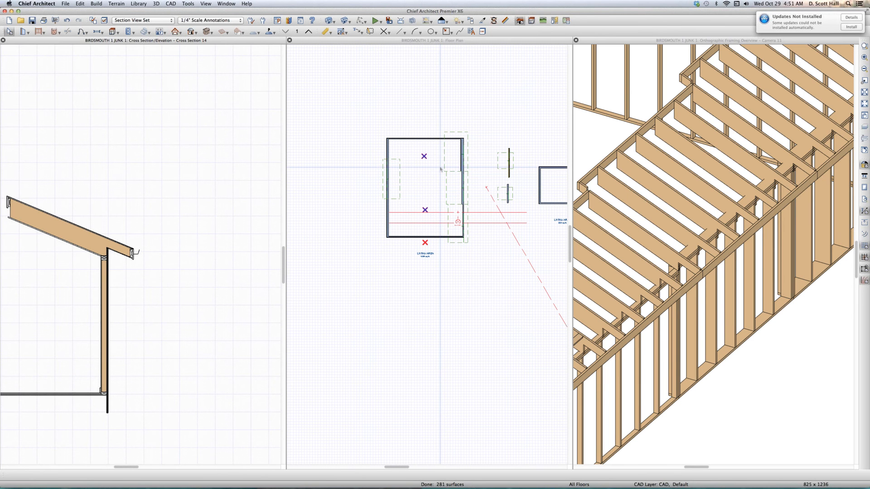
{"action": "left_click", "coordinate": [451, 191]}
{"action": "left_click_drag", "start_coordinate": [452, 192], "coordinate": [454, 181]}
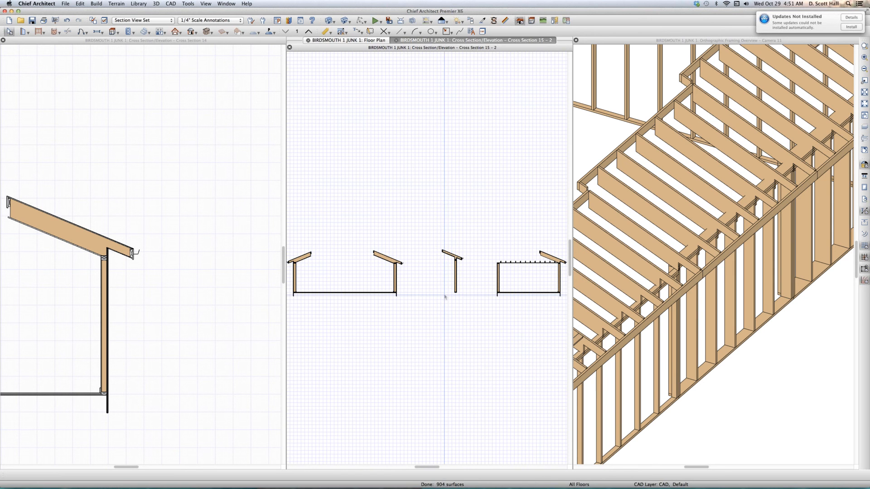
{"action": "scroll", "coordinate": [386, 284], "scroll_direction": "up", "scroll_amount": 3}
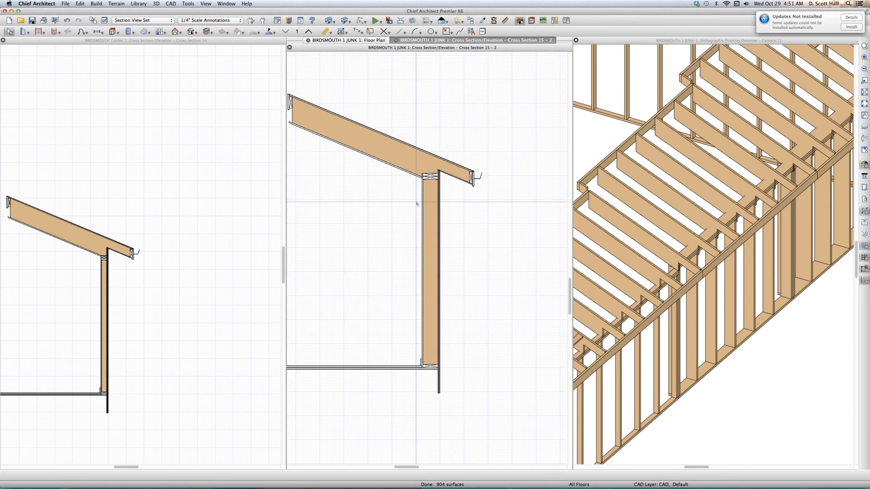
- Enlarge both cross sections around the top plates and compare how the rafters bear on the two wall thicknesses
{"action": "scroll", "coordinate": [419, 186], "scroll_direction": "up", "scroll_amount": 2}
{"action": "scroll", "coordinate": [418, 186], "scroll_direction": "up", "scroll_amount": 2}
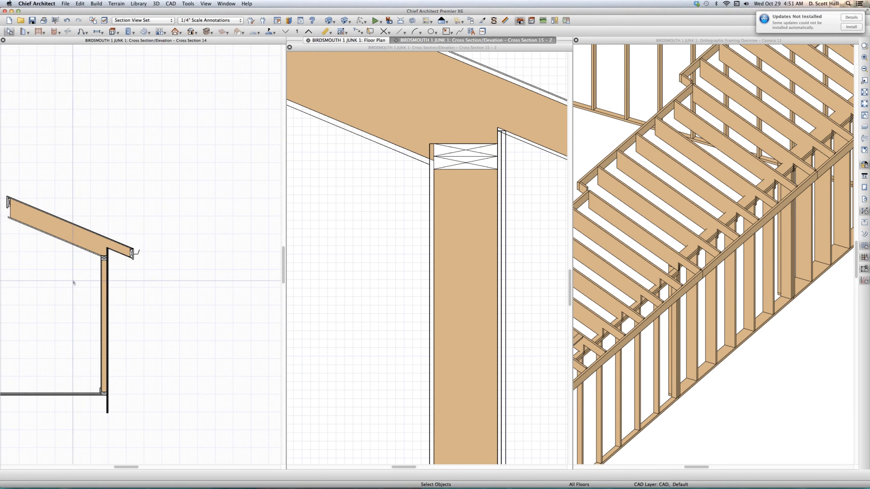
{"action": "scroll", "coordinate": [111, 258], "scroll_direction": "up", "scroll_amount": 3}
{"action": "scroll", "coordinate": [110, 259], "scroll_direction": "up", "scroll_amount": 1}
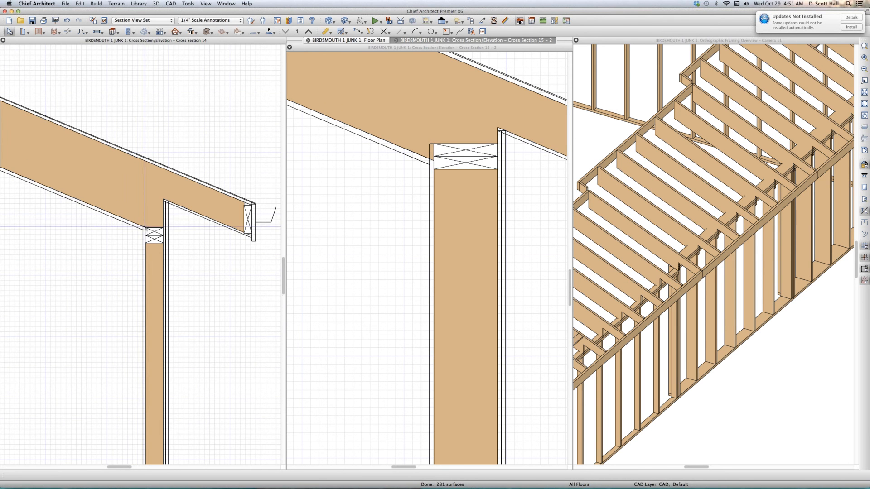
{"action": "left_click", "coordinate": [349, 237]}
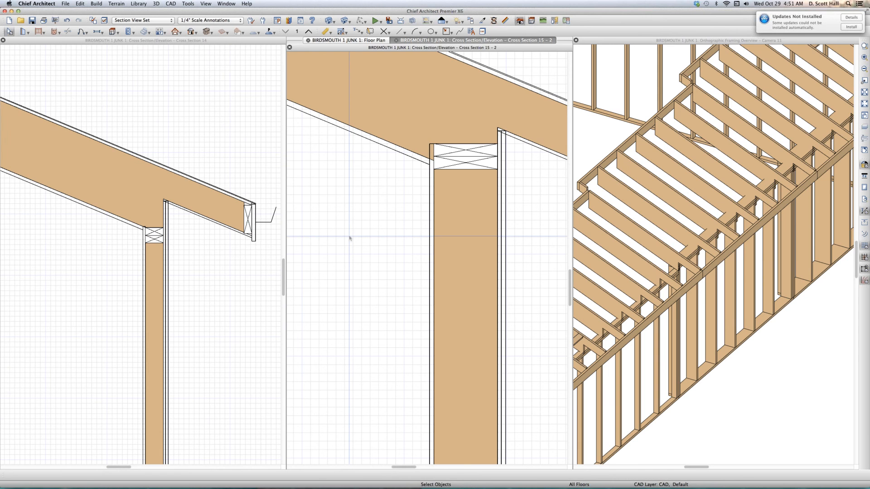
- Retile the views and cut a third cross section through the upper, thickest part of the large room's right wall
{"action": "key", "text": "super+7"}
{"action": "scroll", "coordinate": [346, 288], "scroll_direction": "down", "scroll_amount": 3}
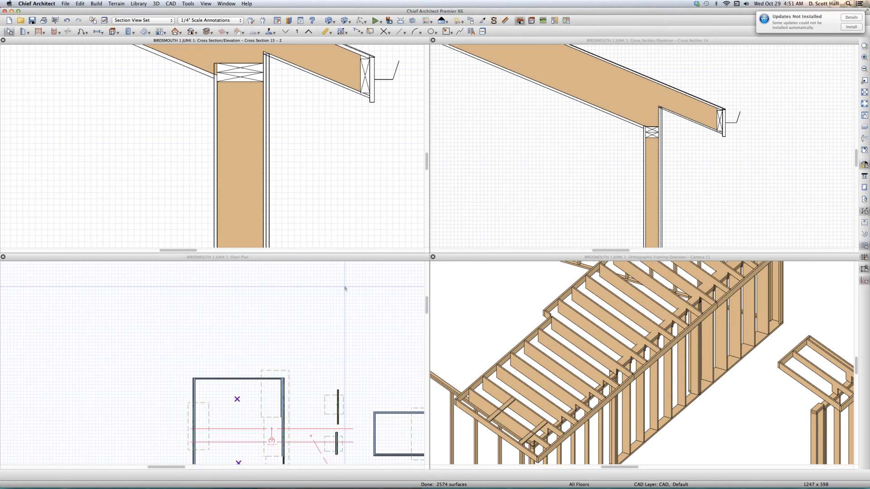
{"action": "scroll", "coordinate": [283, 375], "scroll_direction": "up", "scroll_amount": 2}
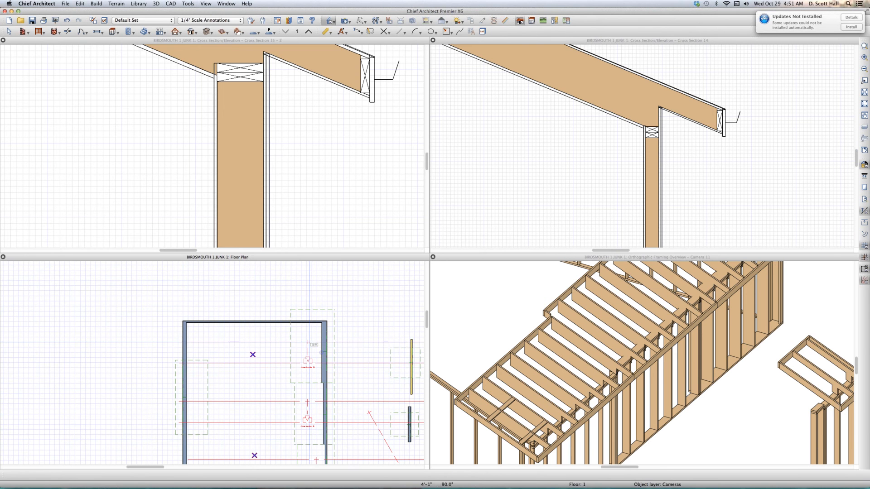
{"action": "left_click_drag", "start_coordinate": [309, 342], "coordinate": [310, 341]}
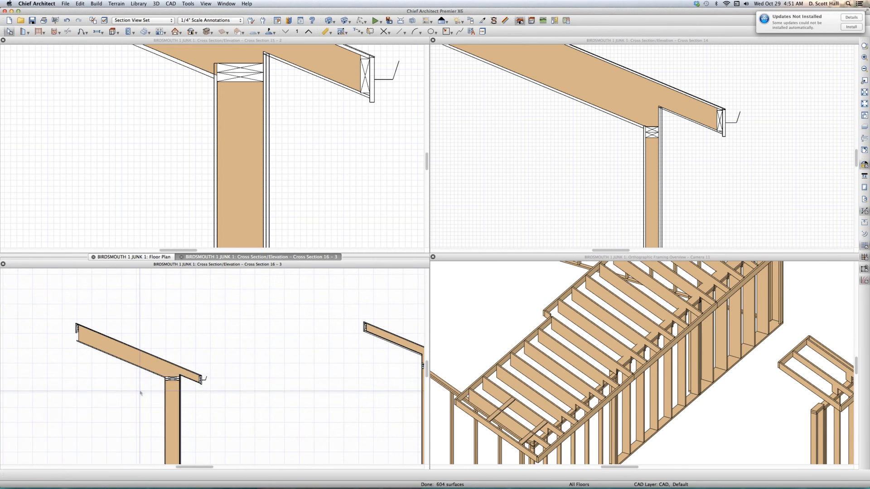
{"action": "scroll", "coordinate": [140, 393], "scroll_direction": "up", "scroll_amount": 1}
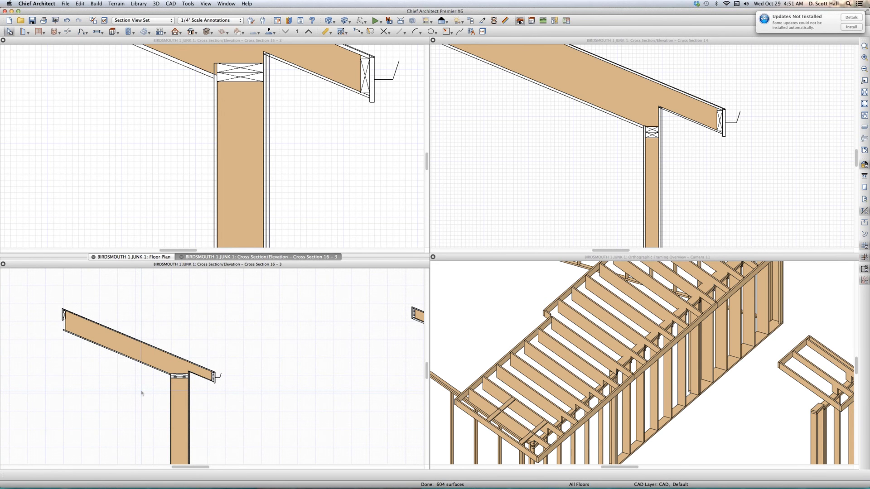
- Close the remaining framing overview and arrange the floor plan and three cross sections in a two-by-two tiling
{"action": "key", "text": "shift+F4"}
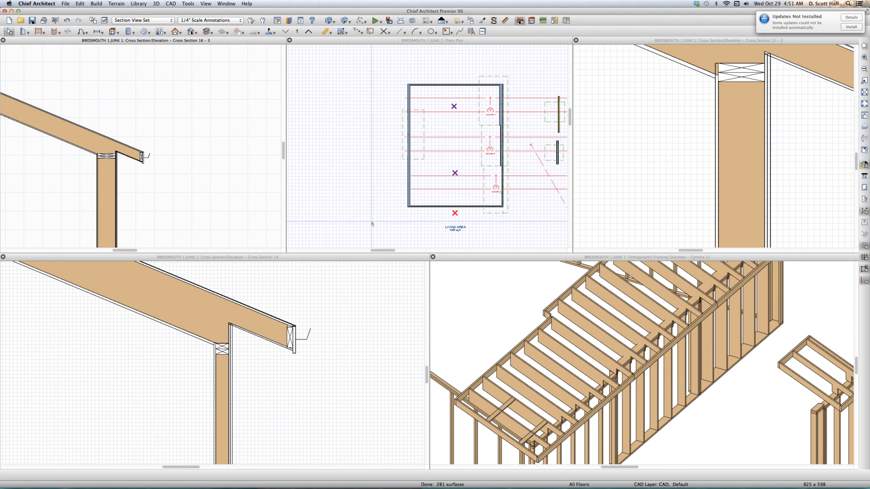
{"action": "left_click", "coordinate": [554, 340]}
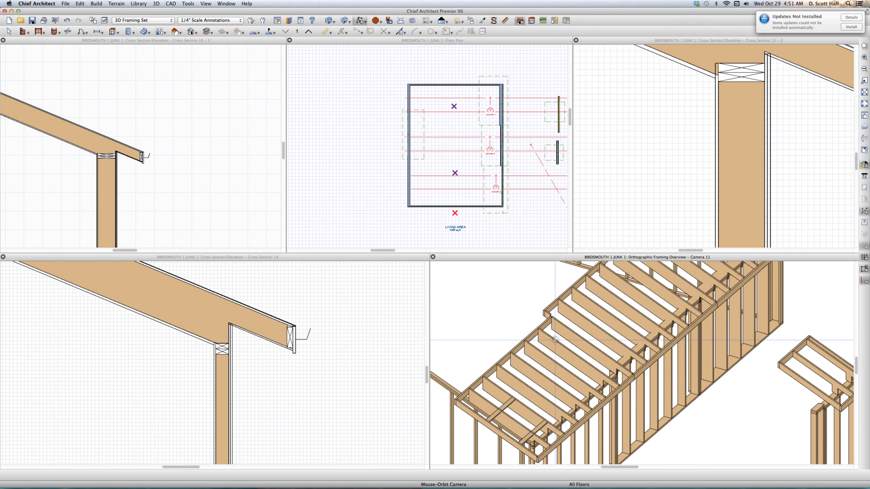
{"action": "key", "text": "super+w"}
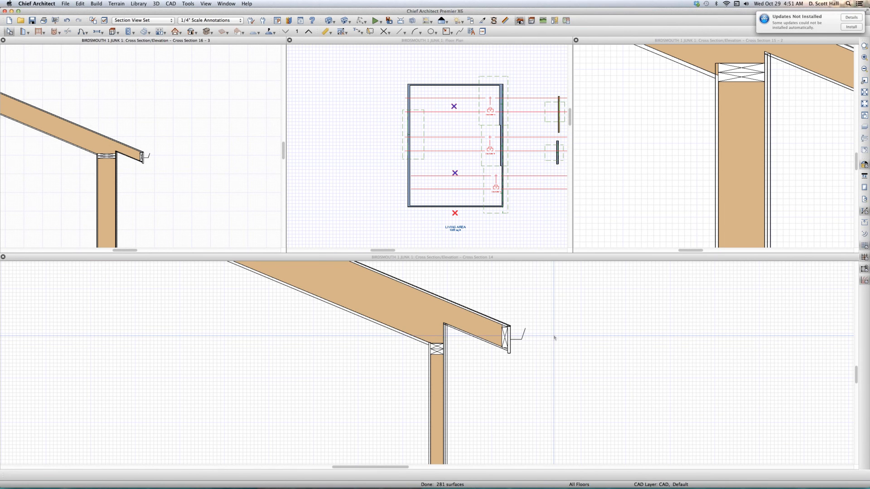
{"action": "key", "text": "shift+F4"}
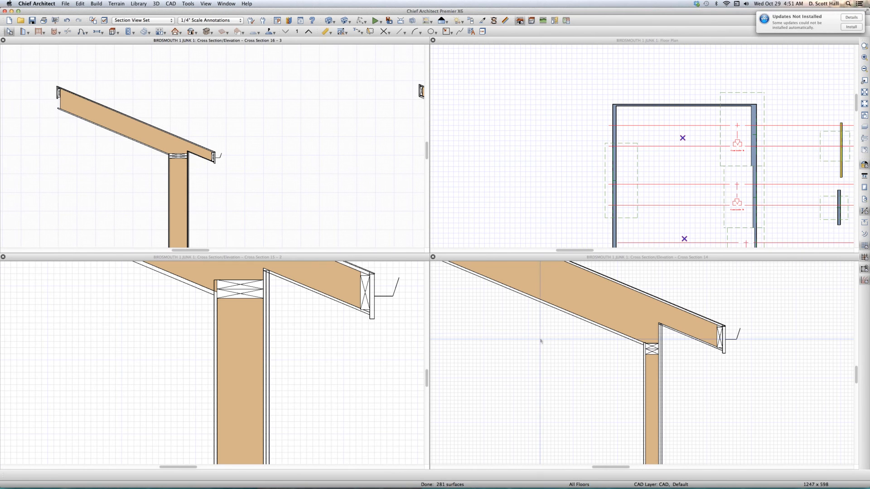
- Examine the top plates, birdsmouth cuts and ceiling line up close in each of the three cross sections
{"action": "left_click", "coordinate": [159, 355]}
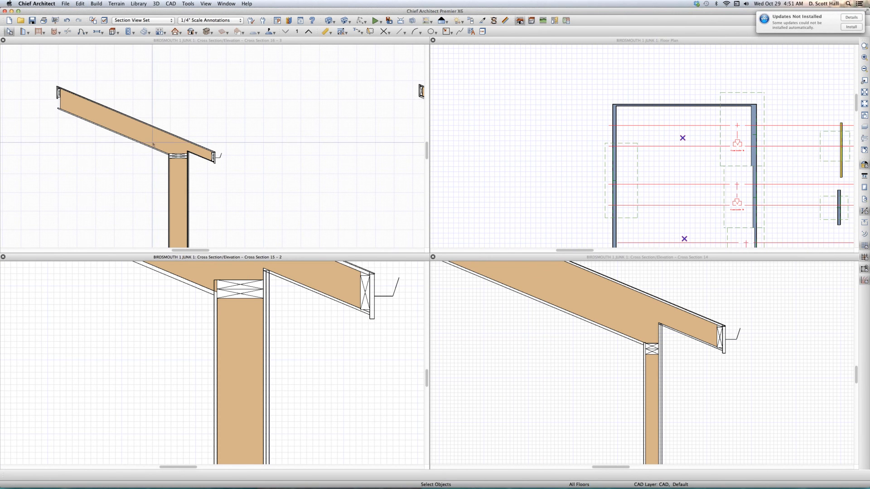
{"action": "scroll", "coordinate": [140, 157], "scroll_direction": "down", "scroll_amount": 3}
{"action": "scroll", "coordinate": [140, 157], "scroll_direction": "up", "scroll_amount": 3}
{"action": "scroll", "coordinate": [149, 155], "scroll_direction": "up", "scroll_amount": 4}
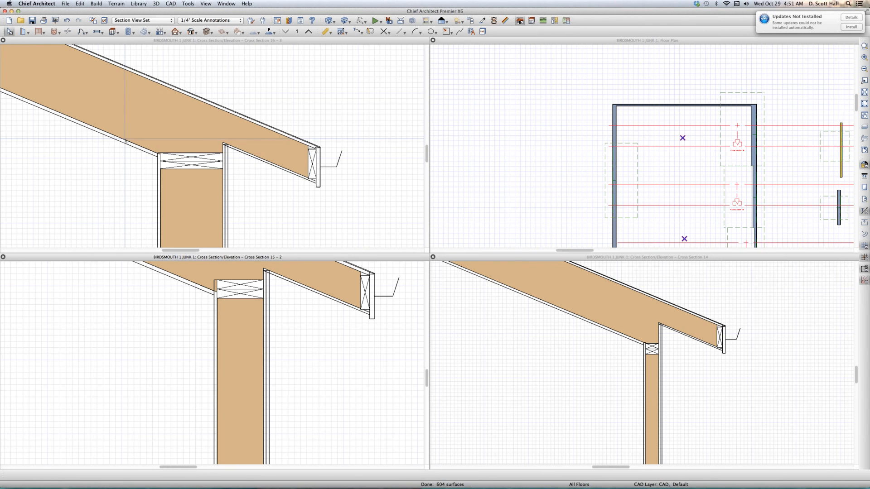
{"action": "left_click", "coordinate": [688, 382]}
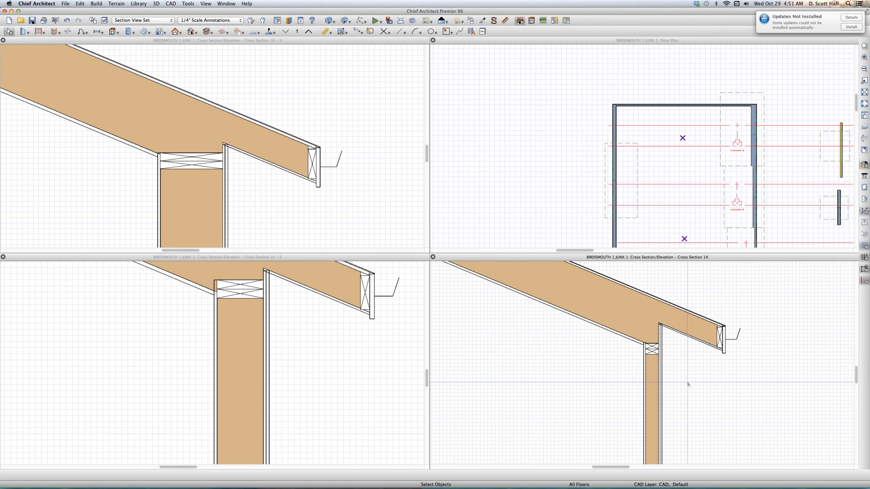
{"action": "scroll", "coordinate": [660, 342], "scroll_direction": "up", "scroll_amount": 5}
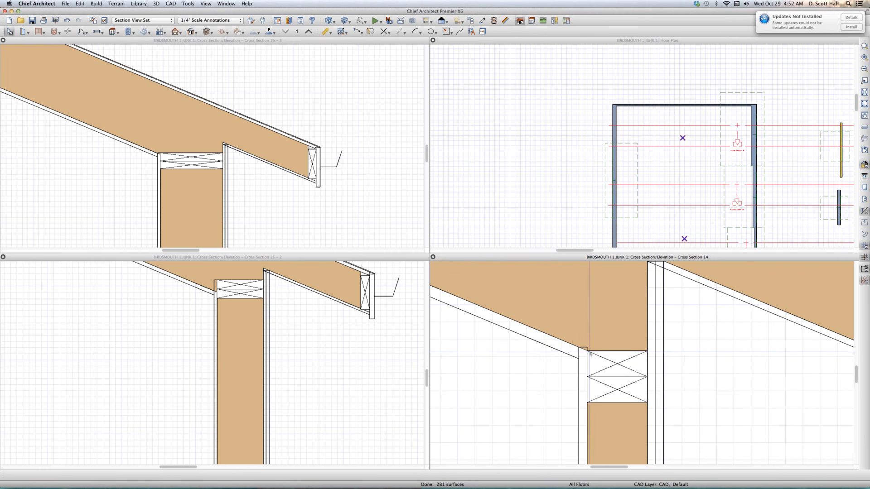
{"action": "left_click", "coordinate": [197, 349]}
{"action": "scroll", "coordinate": [207, 300], "scroll_direction": "down", "scroll_amount": 1}
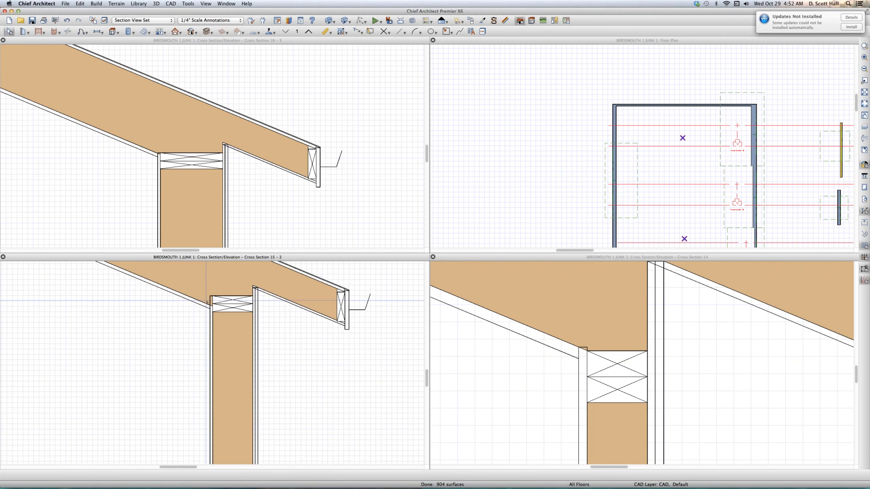
{"action": "scroll", "coordinate": [207, 298], "scroll_direction": "up", "scroll_amount": 1}
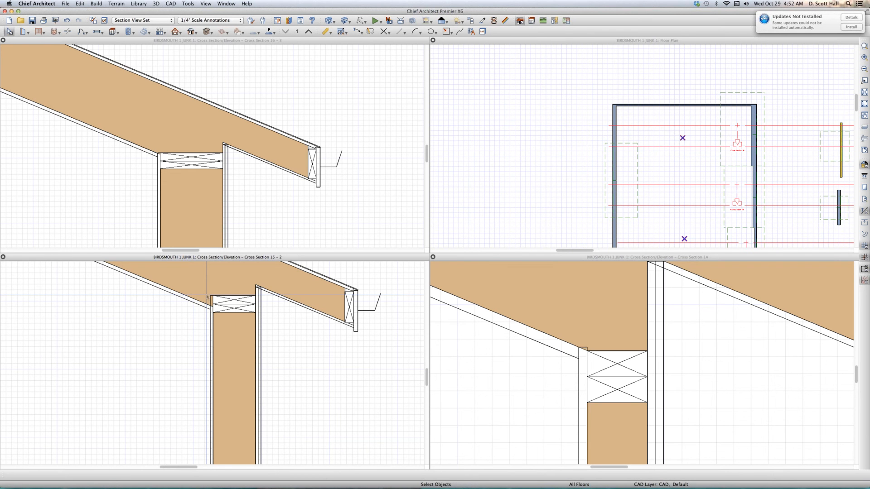
{"action": "scroll", "coordinate": [207, 297], "scroll_direction": "up", "scroll_amount": 3}
- Move both top plates of the middle wall section down 2", agreeing to turn off Automatic Wall Framing
{"action": "left_click", "coordinate": [244, 302]}
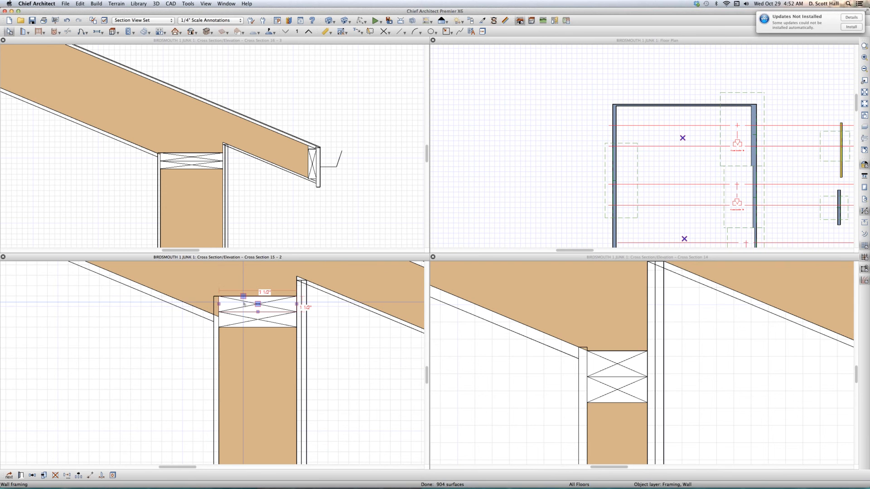
{"action": "left_click", "coordinate": [264, 317], "text": "shift"}
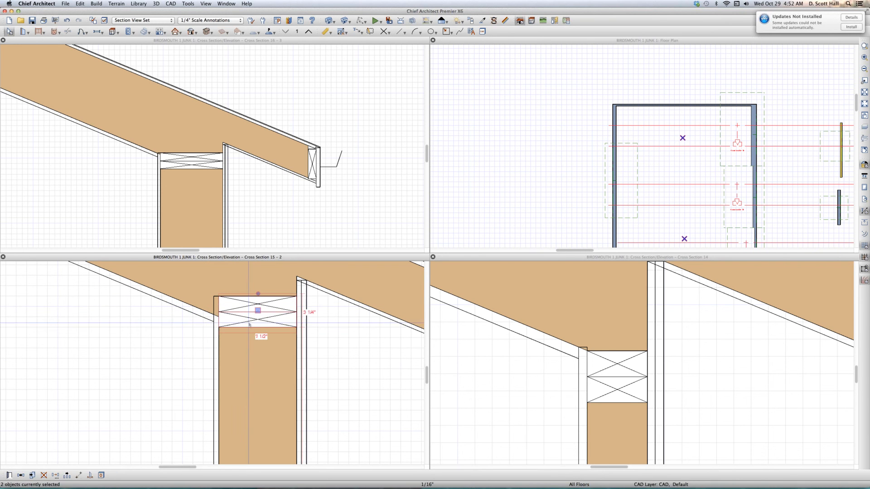
{"action": "left_click_drag", "start_coordinate": [258, 310], "coordinate": [260, 335]}
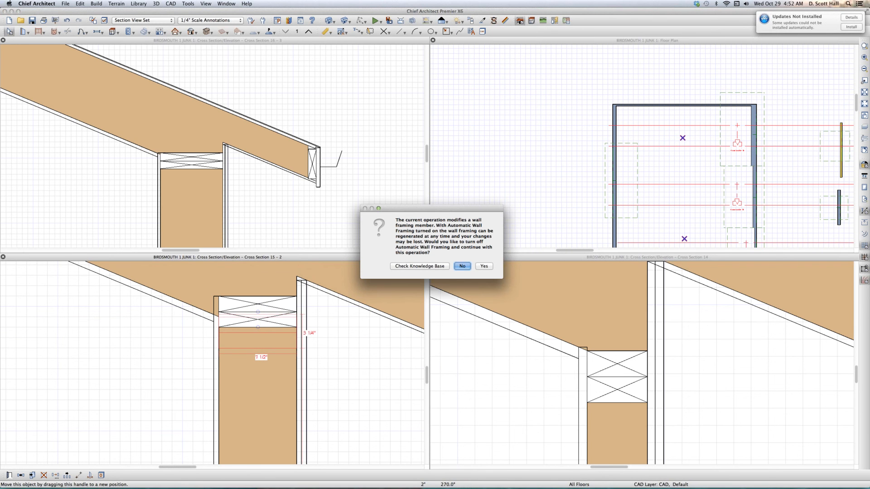
{"action": "left_click", "coordinate": [484, 266]}
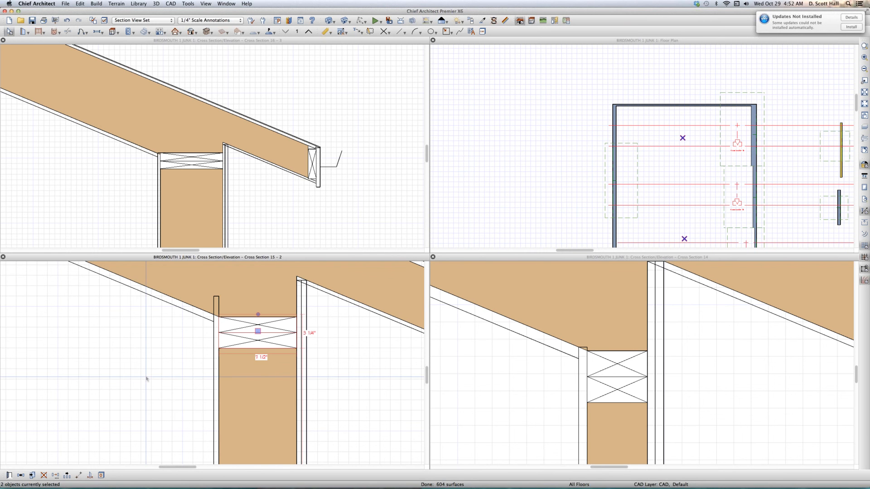
{"action": "key", "text": "Escape"}
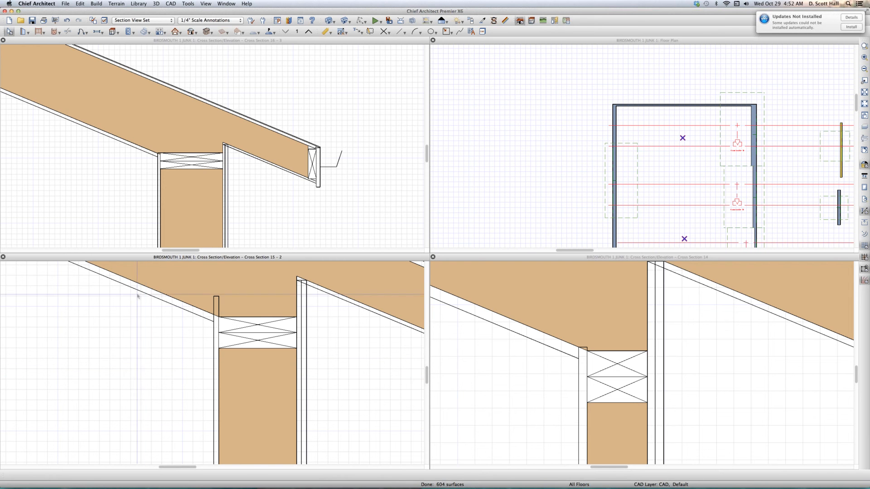
{"action": "left_click", "coordinate": [176, 32]}
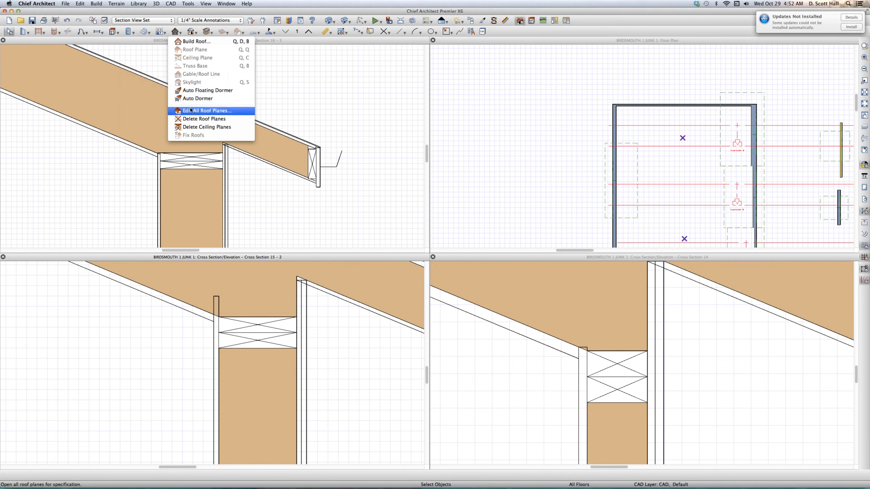
{"action": "left_click", "coordinate": [206, 110]}
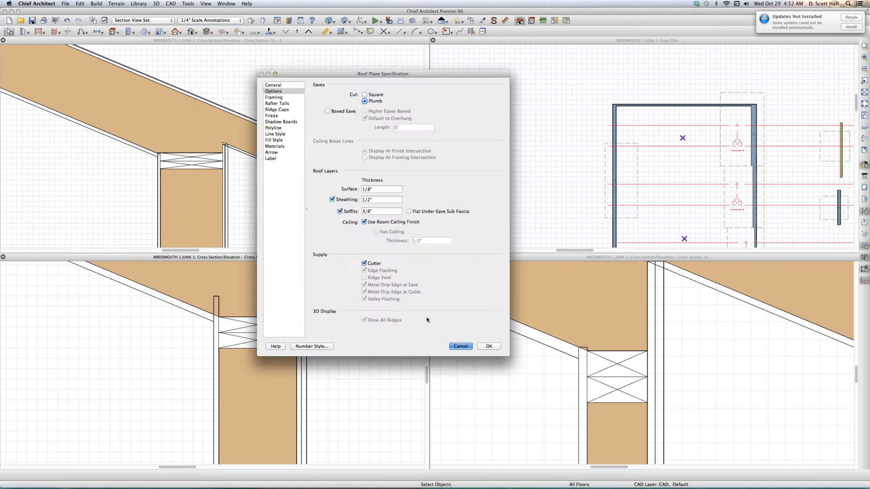
{"action": "key", "text": "Return"}
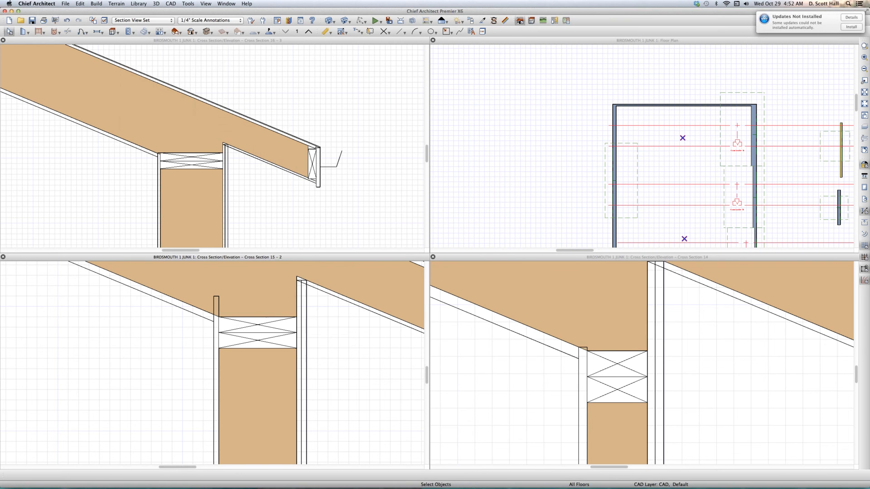
{"action": "left_click", "coordinate": [175, 33]}
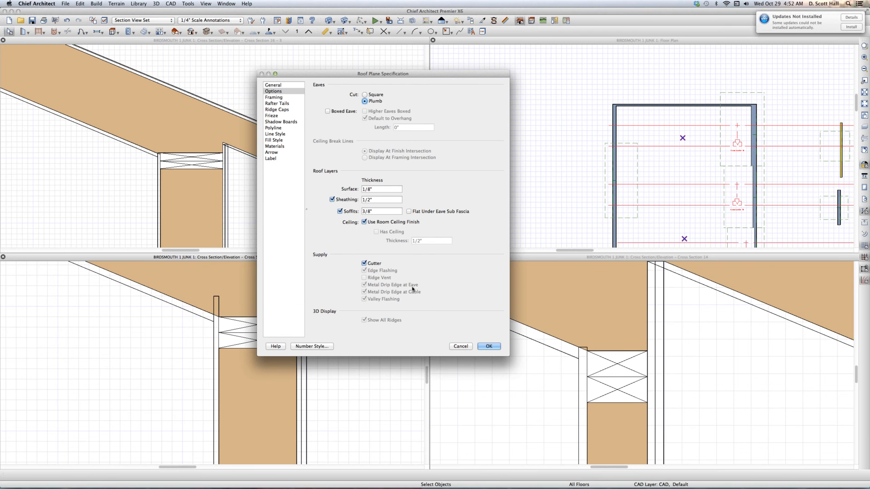
{"action": "left_click", "coordinate": [463, 347]}
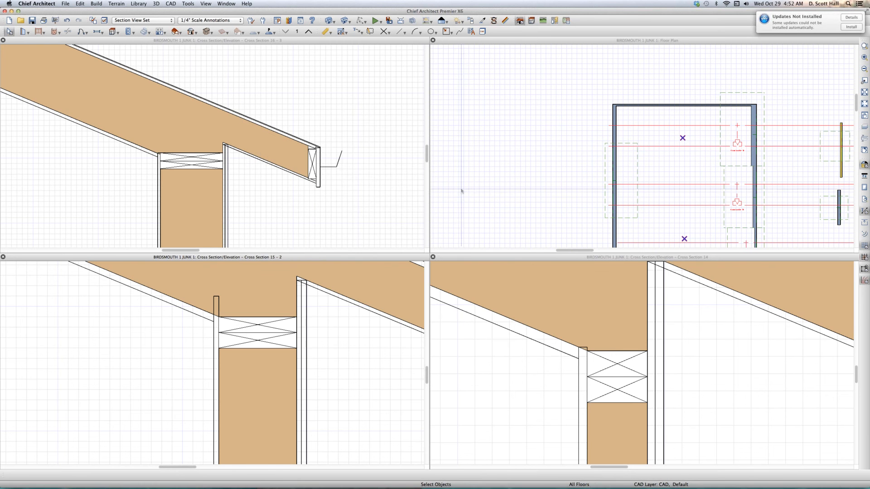
- Turn Automatically Build Wall Framing on in the framing defaults and refresh the views to rebuild the wall's top plates
{"action": "left_click", "coordinate": [461, 191]}
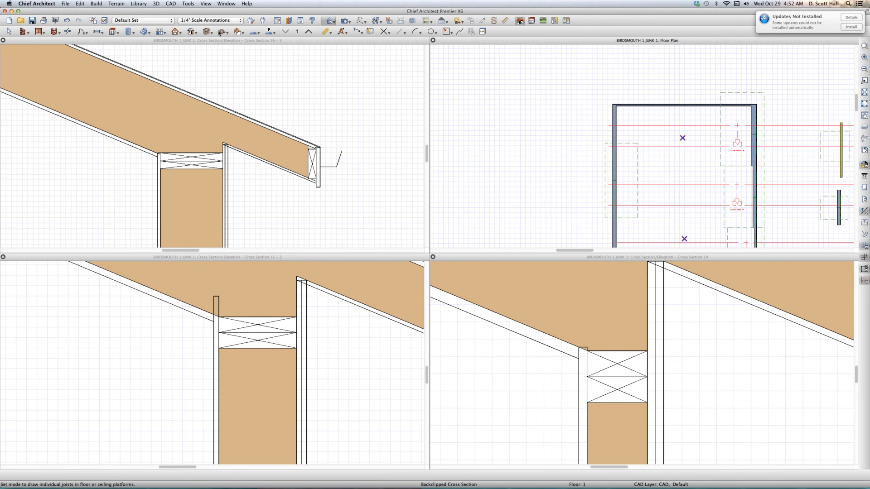
{"action": "double_click", "coordinate": [222, 31]}
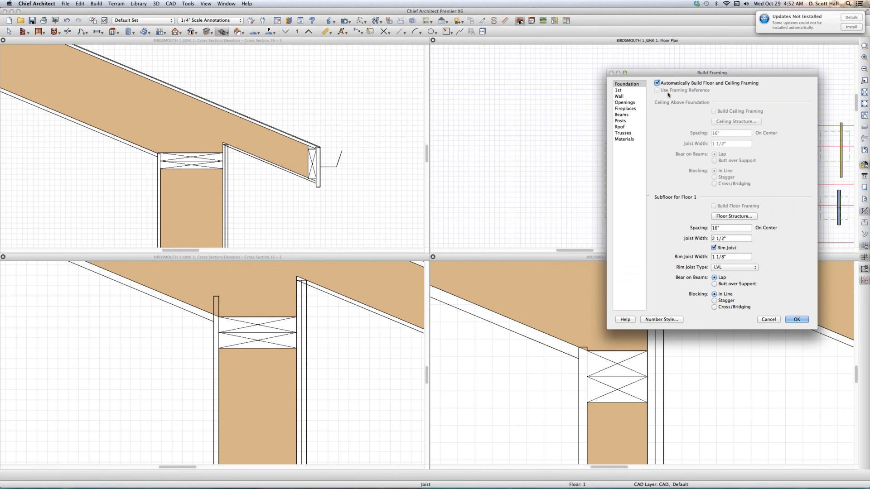
{"action": "left_click", "coordinate": [643, 96]}
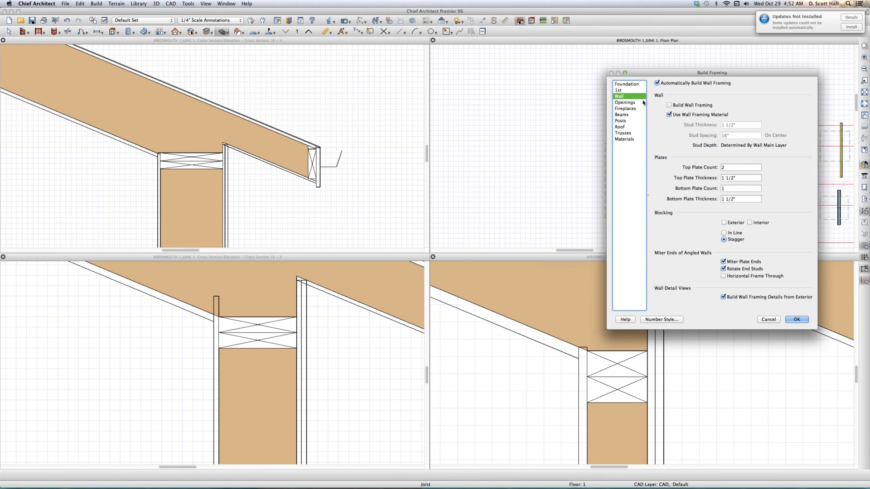
{"action": "left_click", "coordinate": [796, 319]}
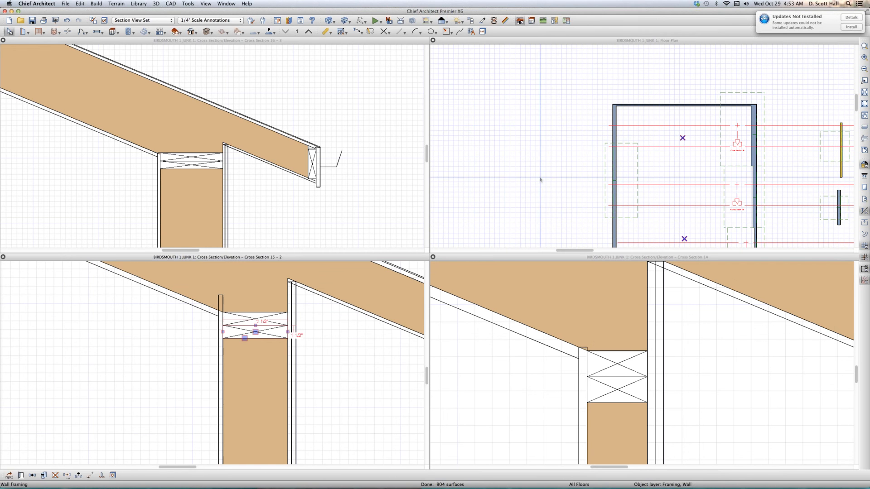
{"action": "scroll", "coordinate": [540, 180], "scroll_direction": "down", "scroll_amount": 5}
{"action": "left_click", "coordinate": [586, 175]}
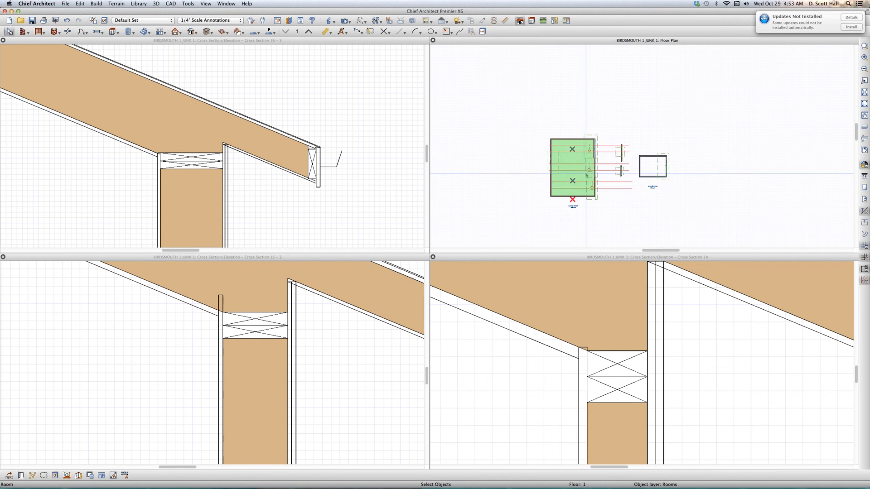
{"action": "scroll", "coordinate": [586, 175], "scroll_direction": "up", "scroll_amount": 4}
{"action": "left_click", "coordinate": [586, 174]}
{"action": "left_click", "coordinate": [528, 73]}
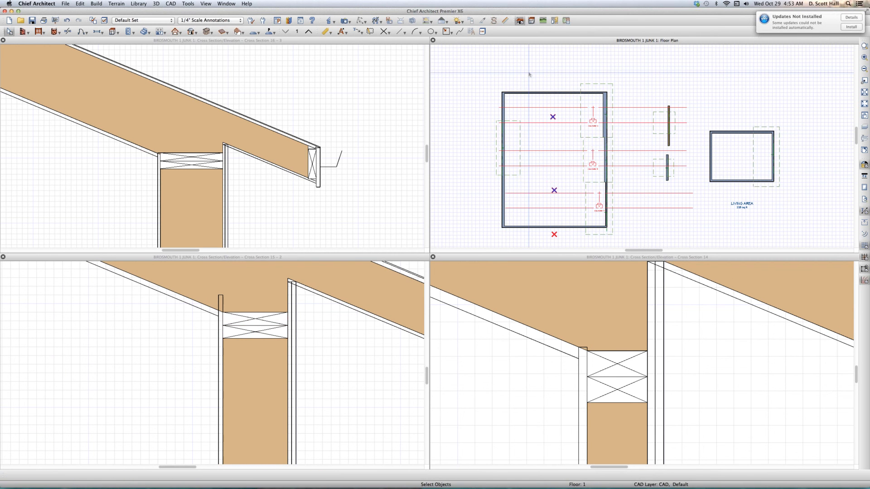
{"action": "key", "text": "F12"}
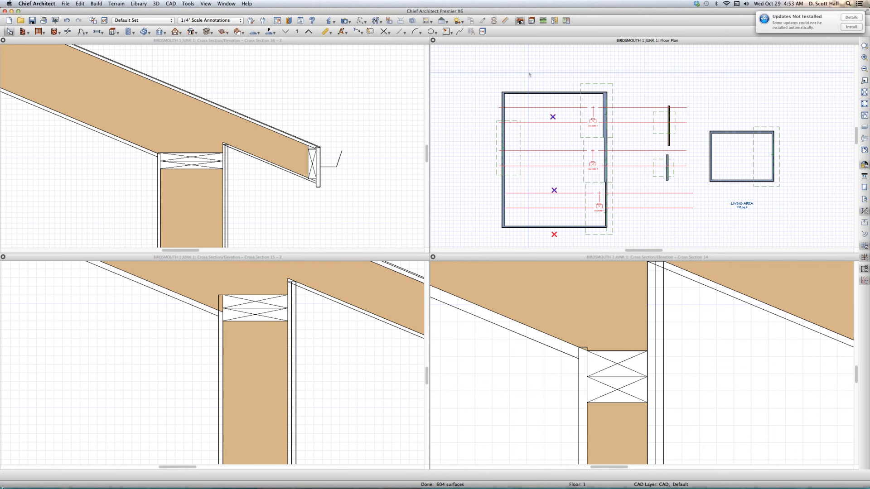
- Inspect the rebuilt top plates and eave of the middle wall section in its cross section, selecting both plates
{"action": "left_click", "coordinate": [159, 364]}
{"action": "double_click", "coordinate": [397, 284]}
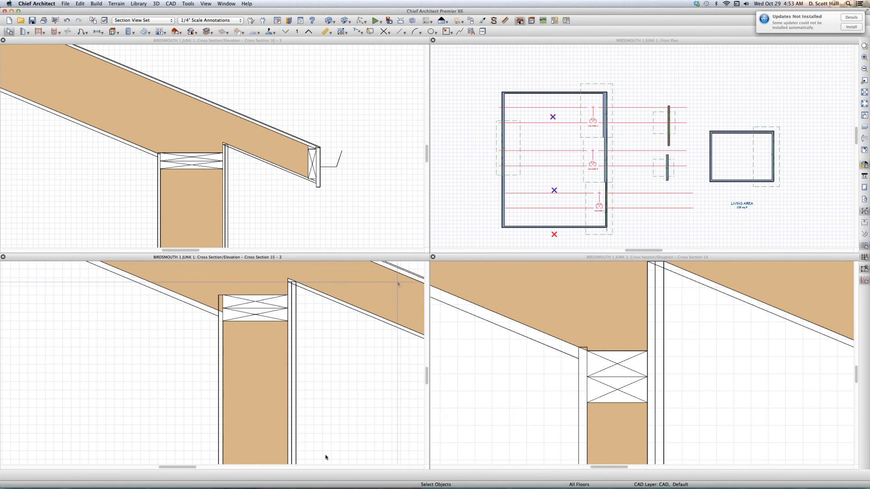
{"action": "key", "text": "Return"}
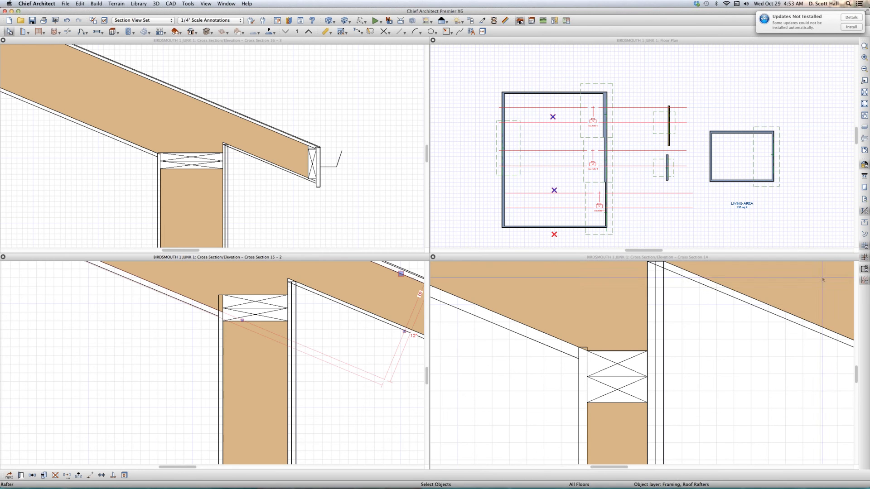
{"action": "scroll", "coordinate": [40, 395], "scroll_direction": "down", "scroll_amount": 3}
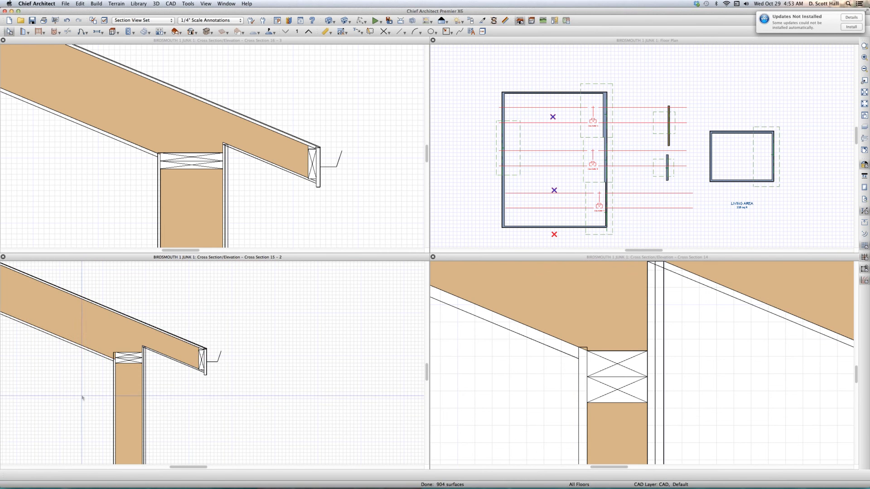
{"action": "left_click_drag", "start_coordinate": [79, 406], "coordinate": [198, 306]}
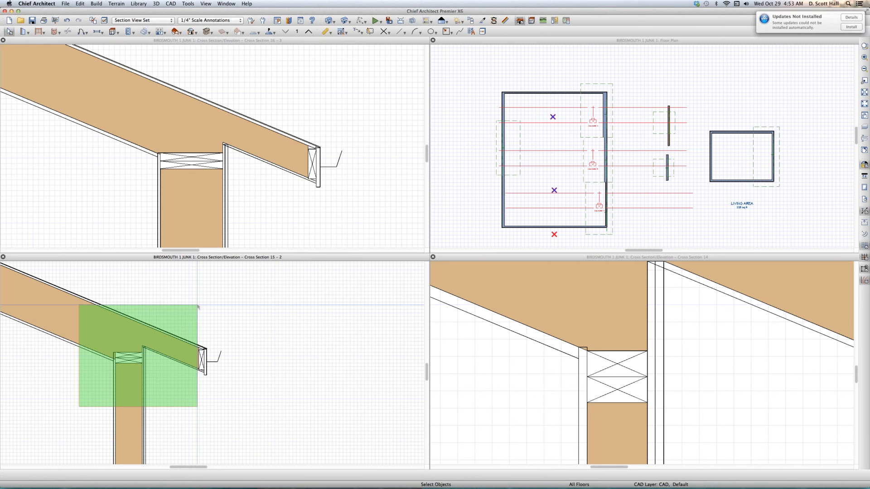
{"action": "left_click_drag", "start_coordinate": [197, 307], "coordinate": [197, 307]}
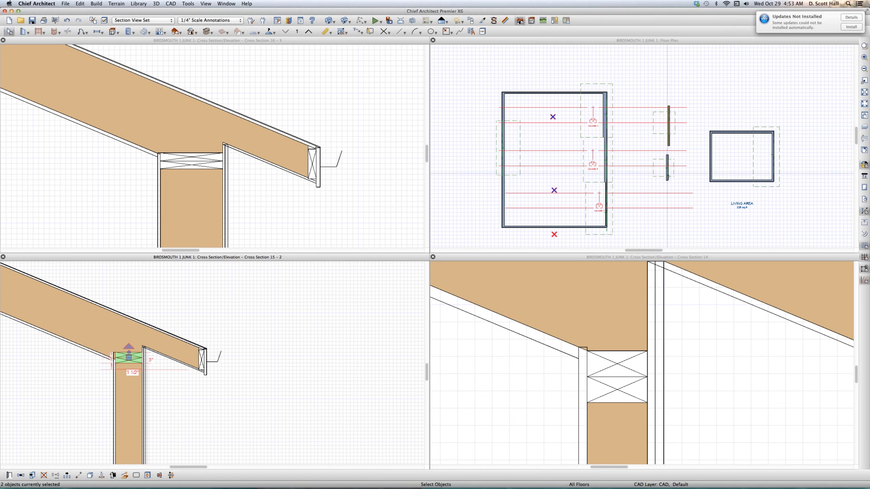
- Compare the middle and lower segments of the large room's right wall in the floor plan, selecting each segment
{"action": "scroll", "coordinate": [604, 150], "scroll_direction": "up", "scroll_amount": 4}
{"action": "left_click", "coordinate": [565, 120]}
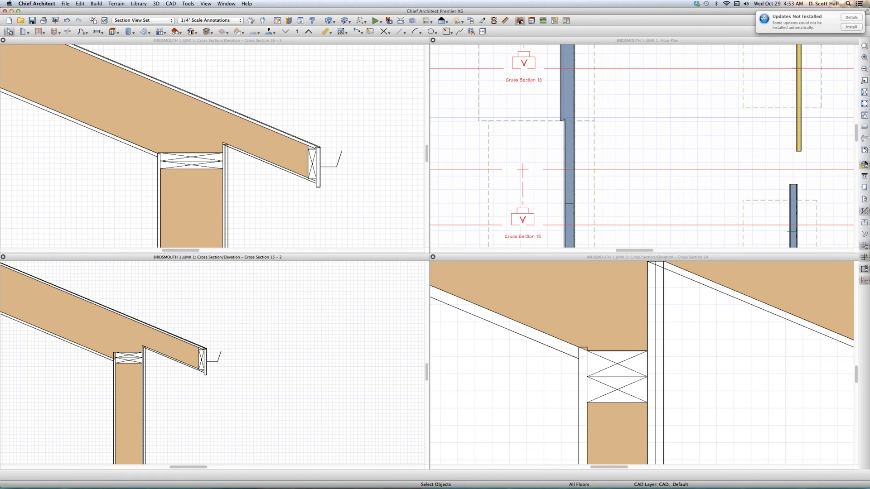
{"action": "left_click", "coordinate": [564, 119]}
{"action": "left_click", "coordinate": [573, 152]}
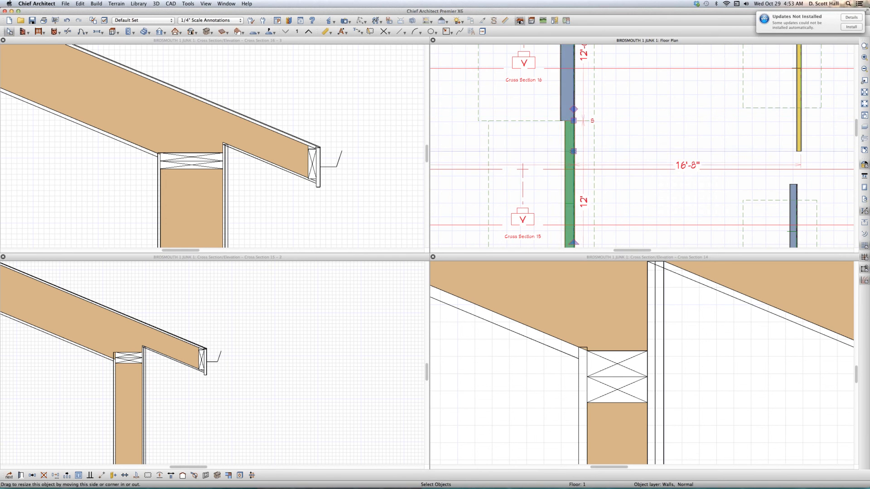
{"action": "scroll", "coordinate": [573, 151], "scroll_direction": "down", "scroll_amount": 4}
{"action": "left_click", "coordinate": [574, 218]}
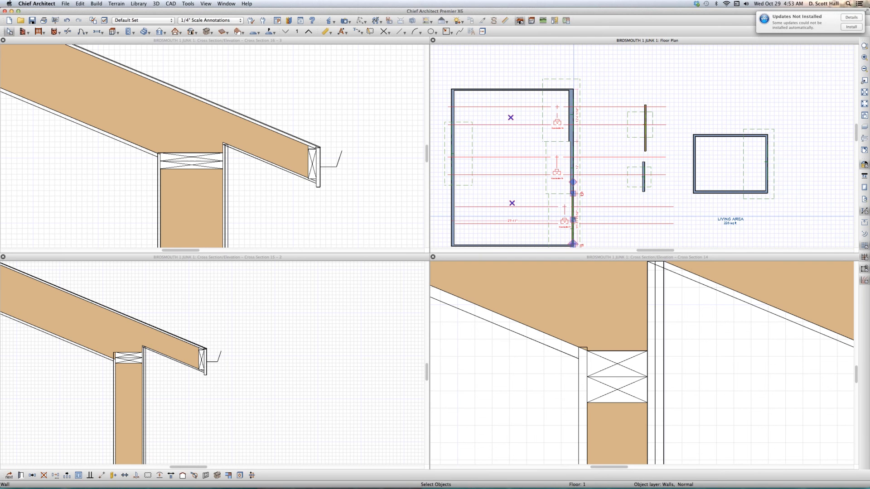
{"action": "key", "text": "Delete"}
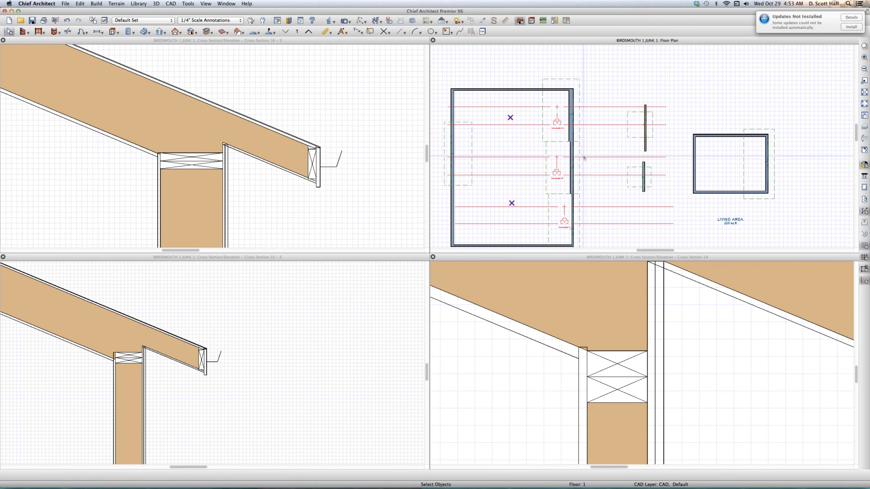
- Compare the height, birdsmouth and top-of-plate measurements of the upper, middle and lower roof planes along the right wall
{"action": "left_click", "coordinate": [580, 134]}
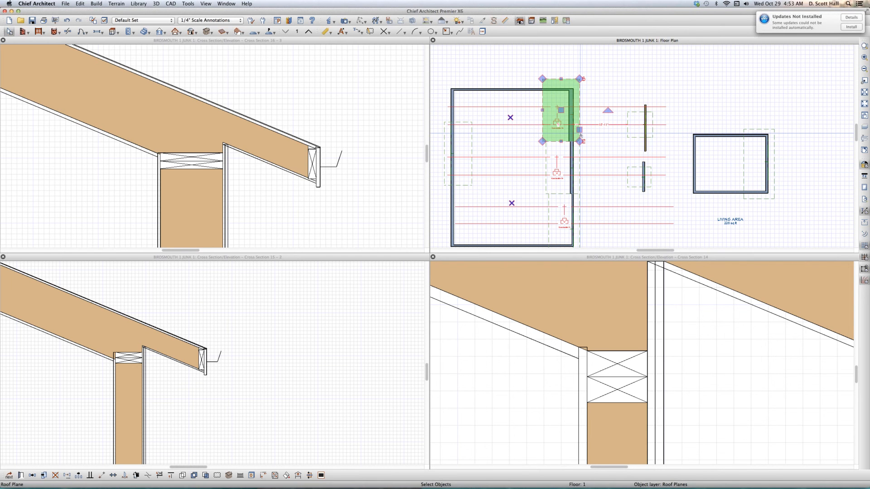
{"action": "key", "text": "super+e"}
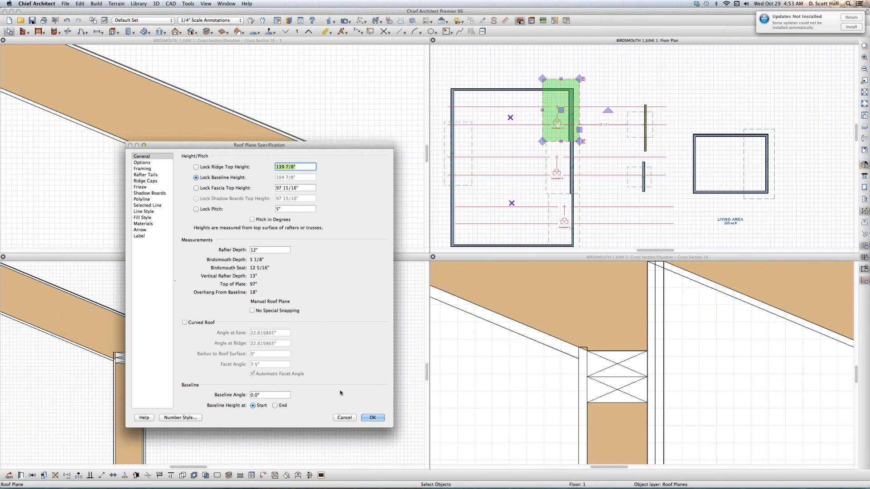
{"action": "left_click", "coordinate": [343, 417]}
{"action": "left_click", "coordinate": [582, 169]}
{"action": "double_click", "coordinate": [581, 167]}
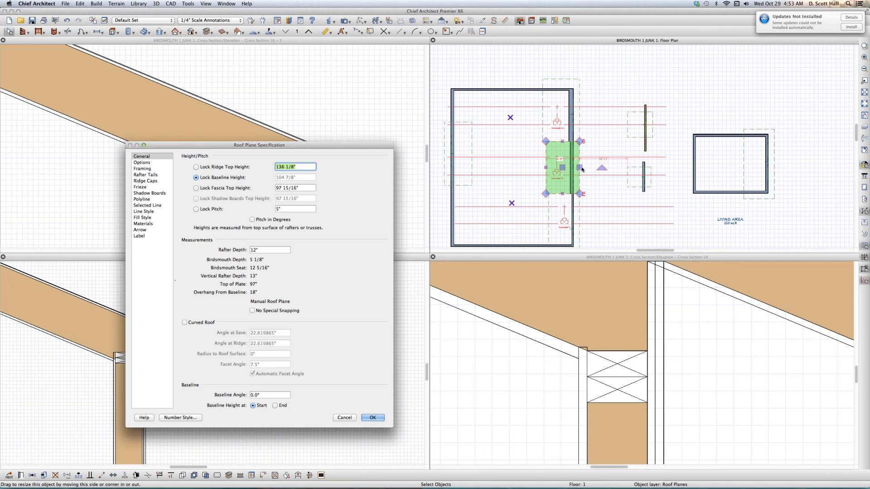
{"action": "mouse_move", "coordinate": [285, 480]}
{"action": "key", "text": "Return"}
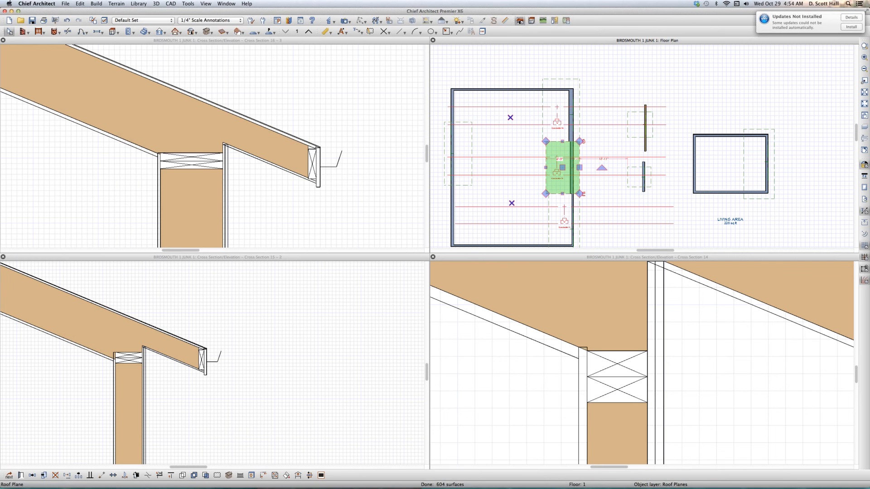
{"action": "left_click", "coordinate": [579, 221]}
{"action": "double_click", "coordinate": [512, 298]}
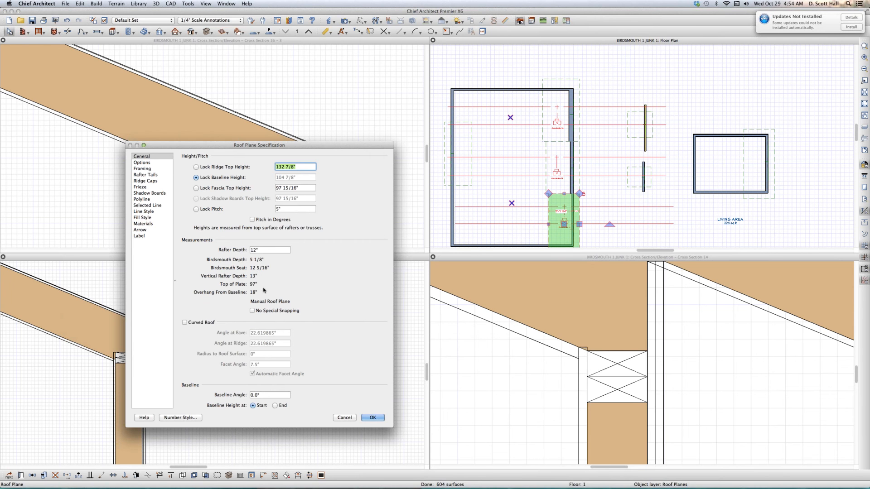
{"action": "left_click", "coordinate": [345, 417]}
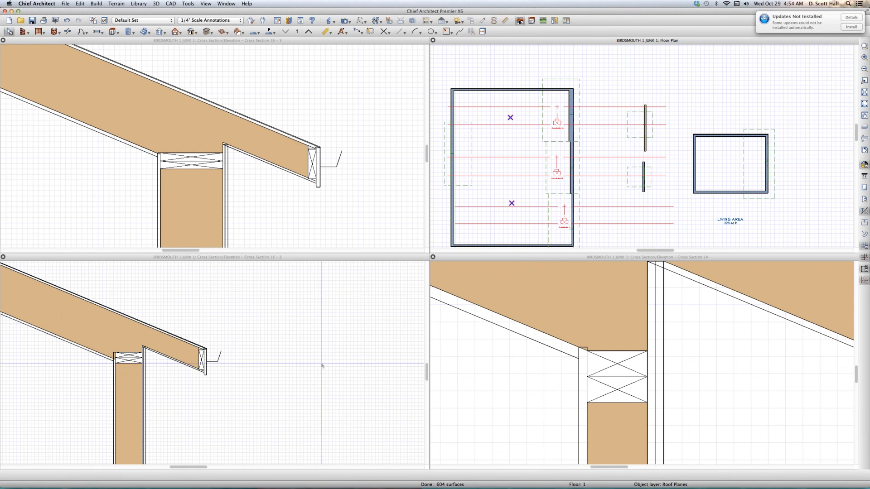
- Revisit the thickest wall's cross section and recheck the general specification of the upper roof plane above it
{"action": "left_click", "coordinate": [175, 270]}
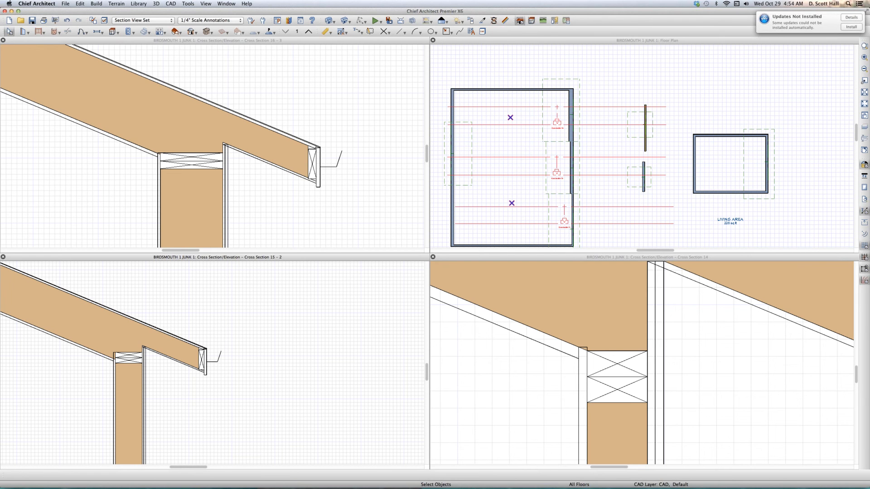
{"action": "left_click", "coordinate": [353, 184]}
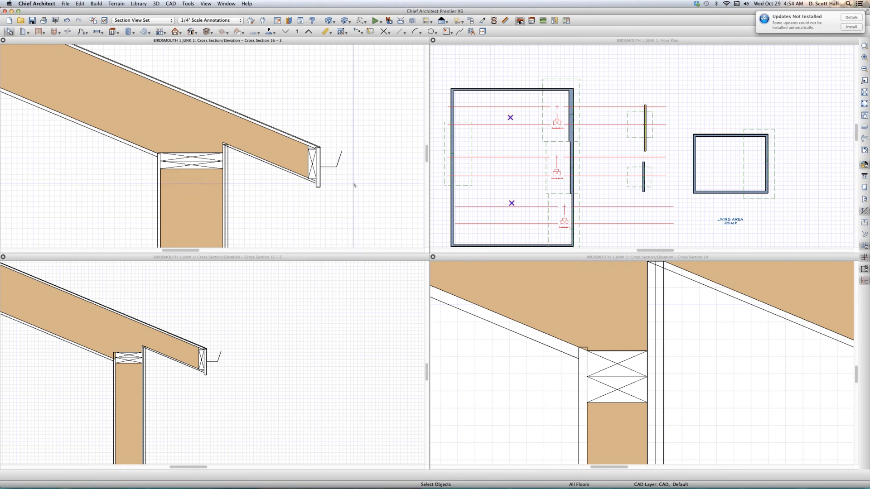
{"action": "scroll", "coordinate": [354, 184], "scroll_direction": "down", "scroll_amount": 1}
{"action": "left_click", "coordinate": [577, 83]}
{"action": "scroll", "coordinate": [579, 80], "scroll_direction": "up", "scroll_amount": 1}
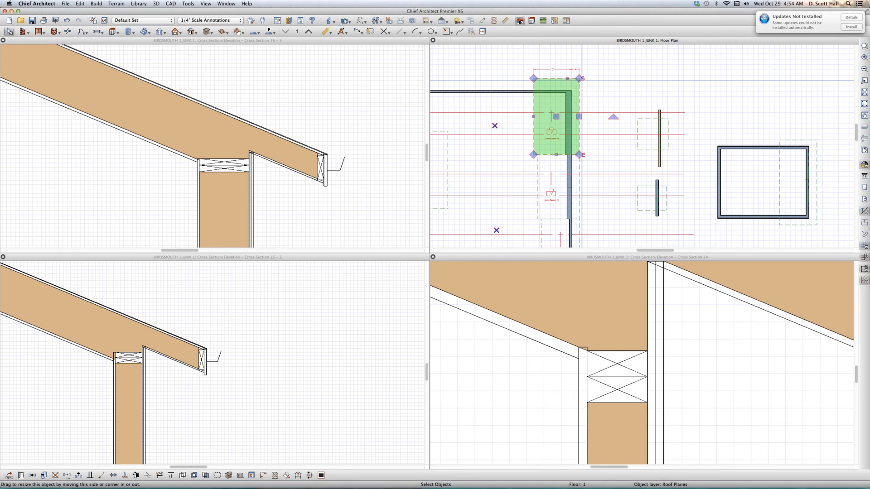
{"action": "double_click", "coordinate": [531, 145]}
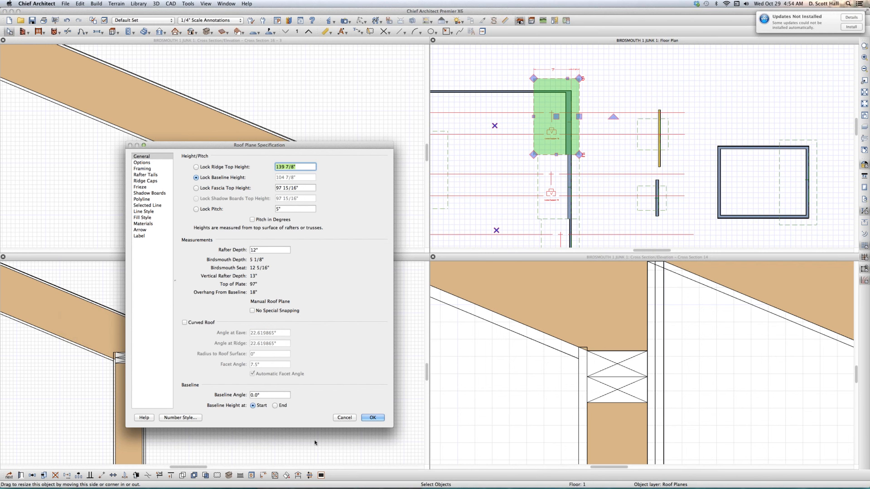
{"action": "key", "text": "Return"}
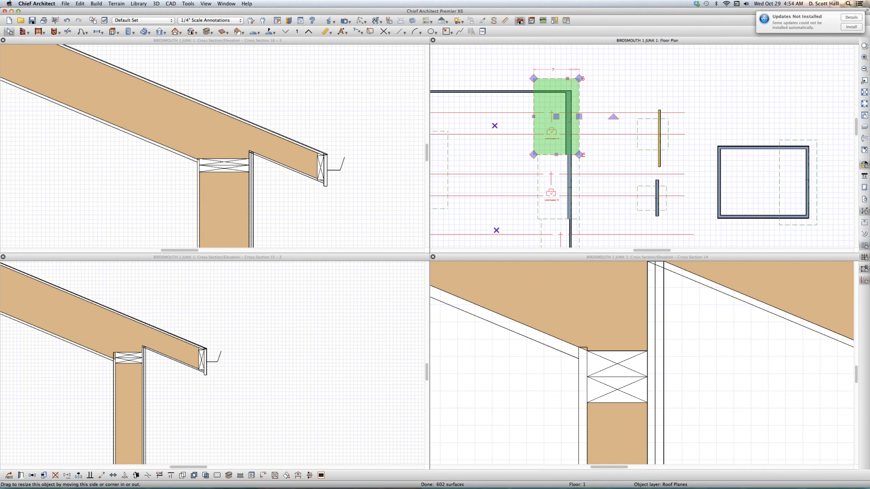